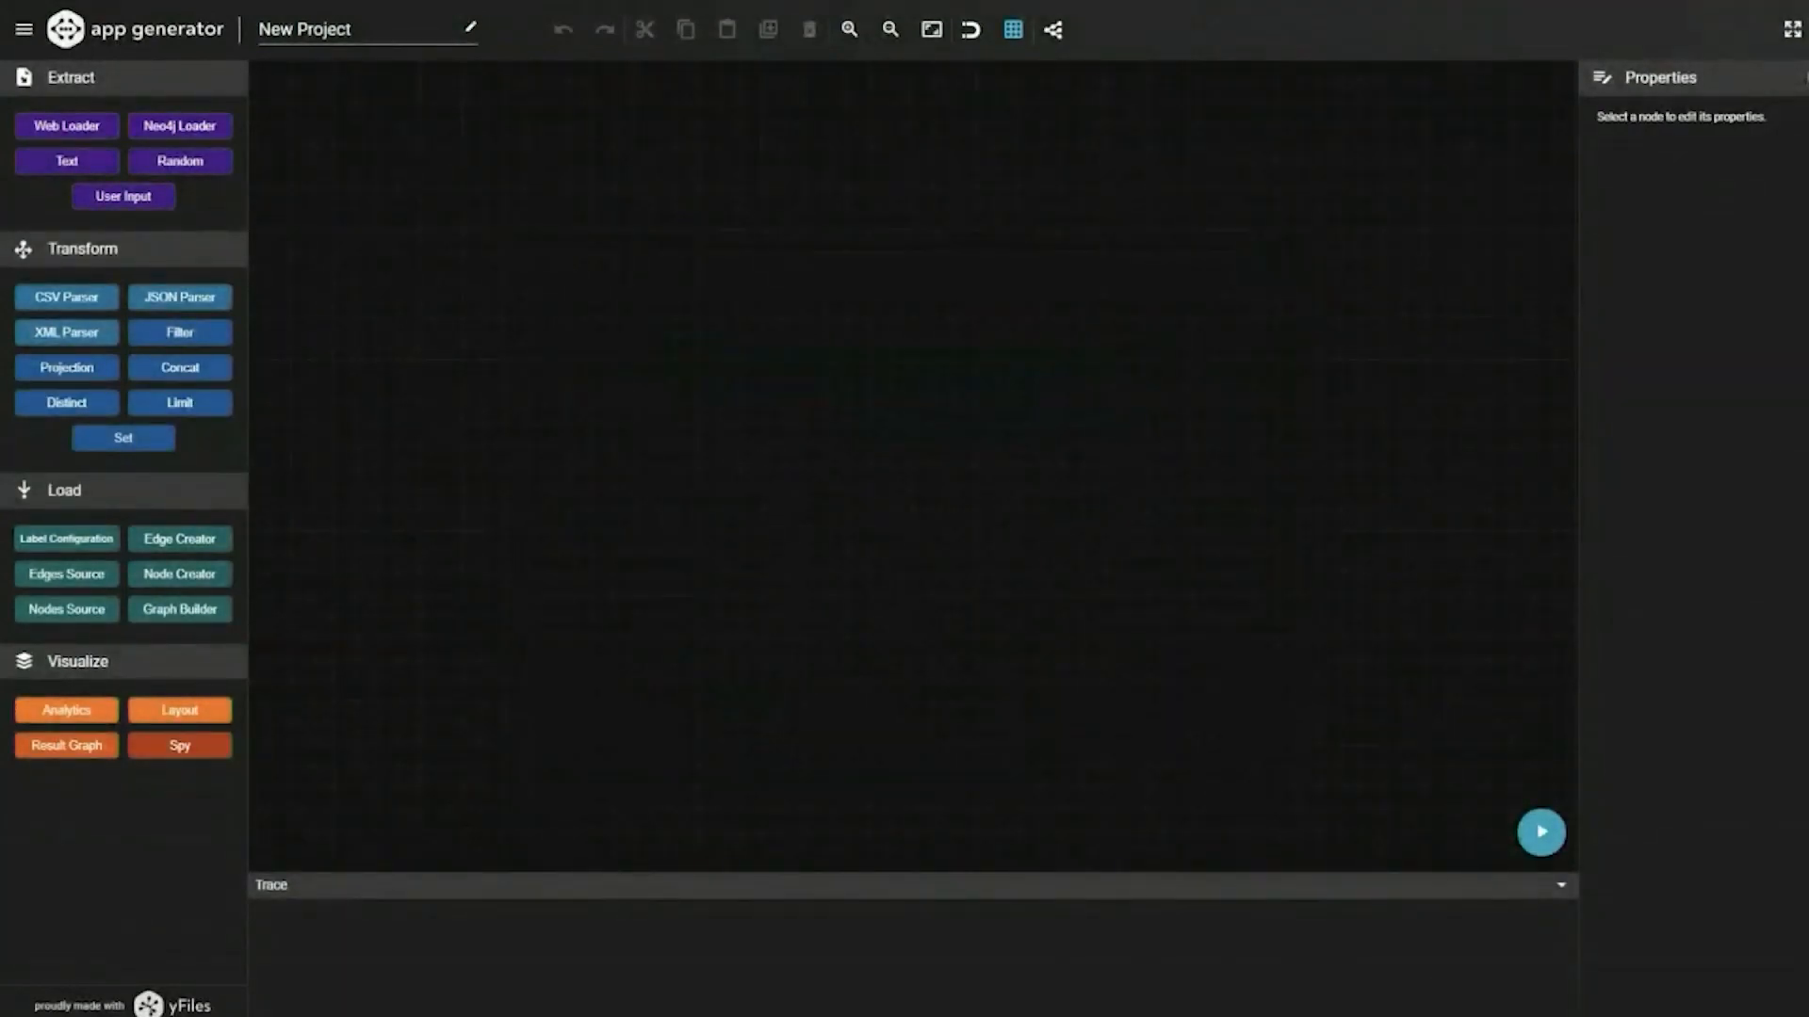
- Load the Movies Database Demo project from the local source, accepting it as trusted
left_click_drag(484, 710, 932, 493)
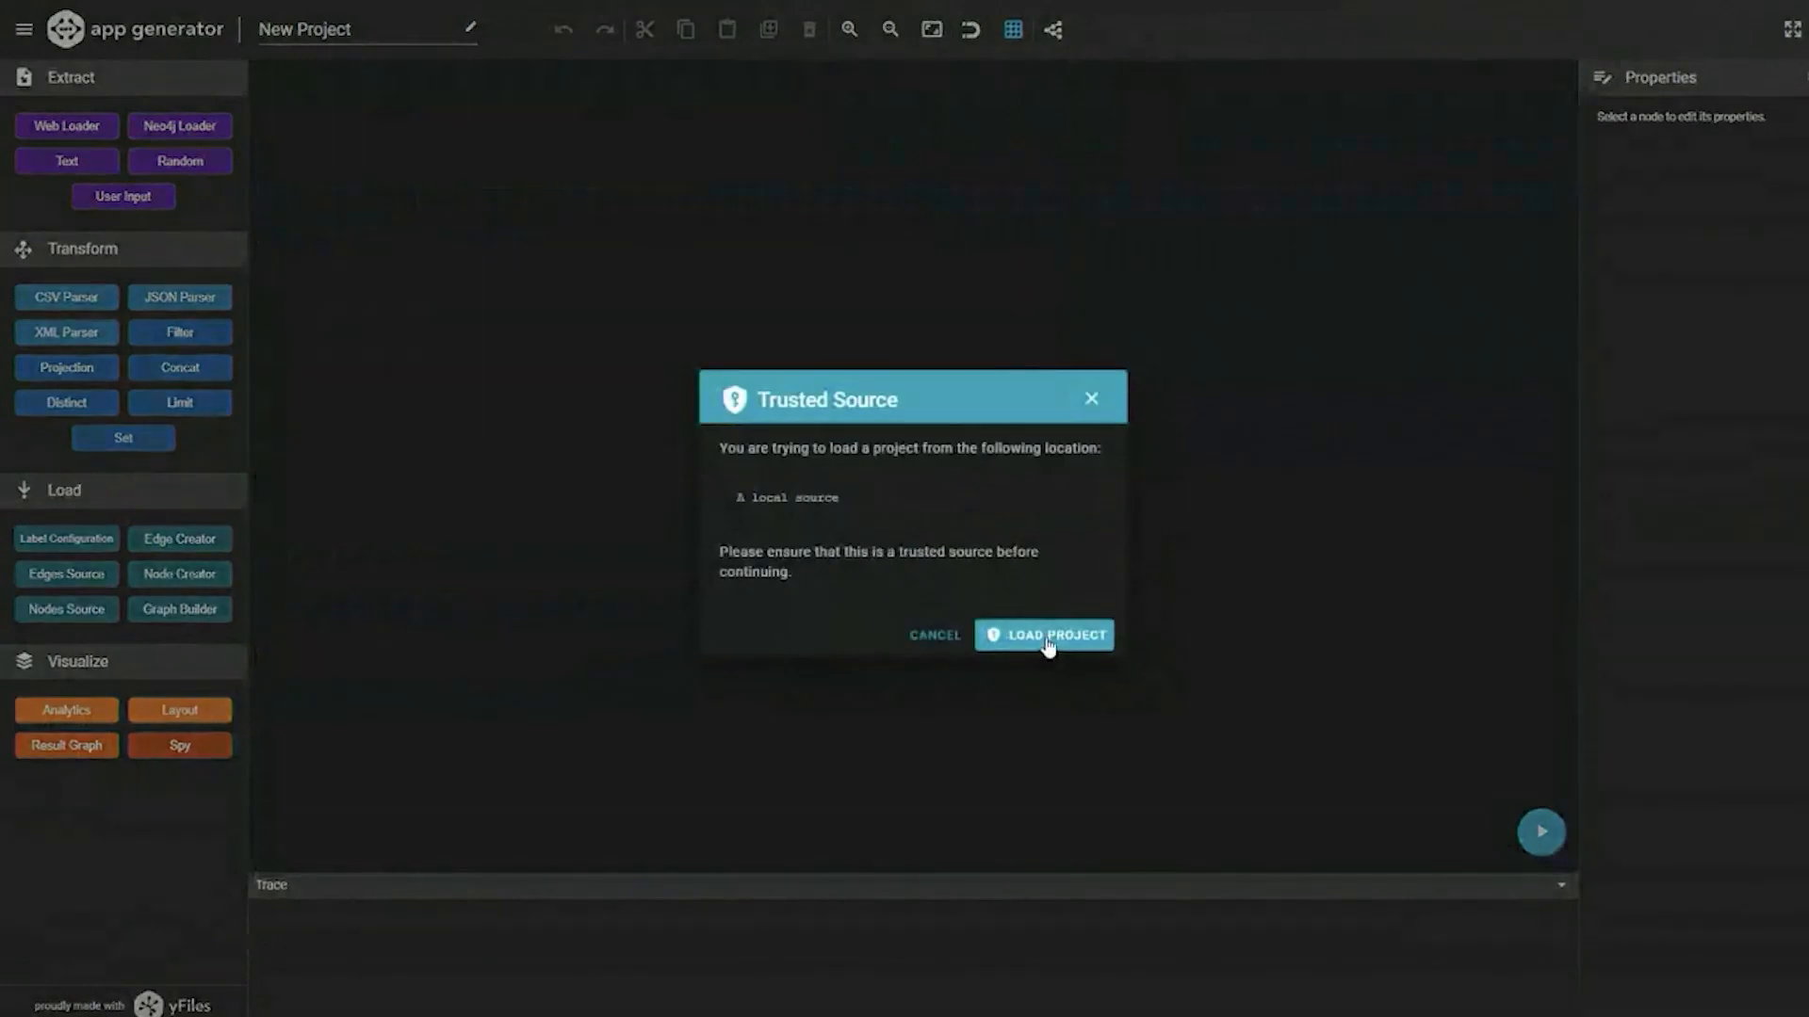
left_click(1049, 647)
scroll(1192, 719, "up", 3)
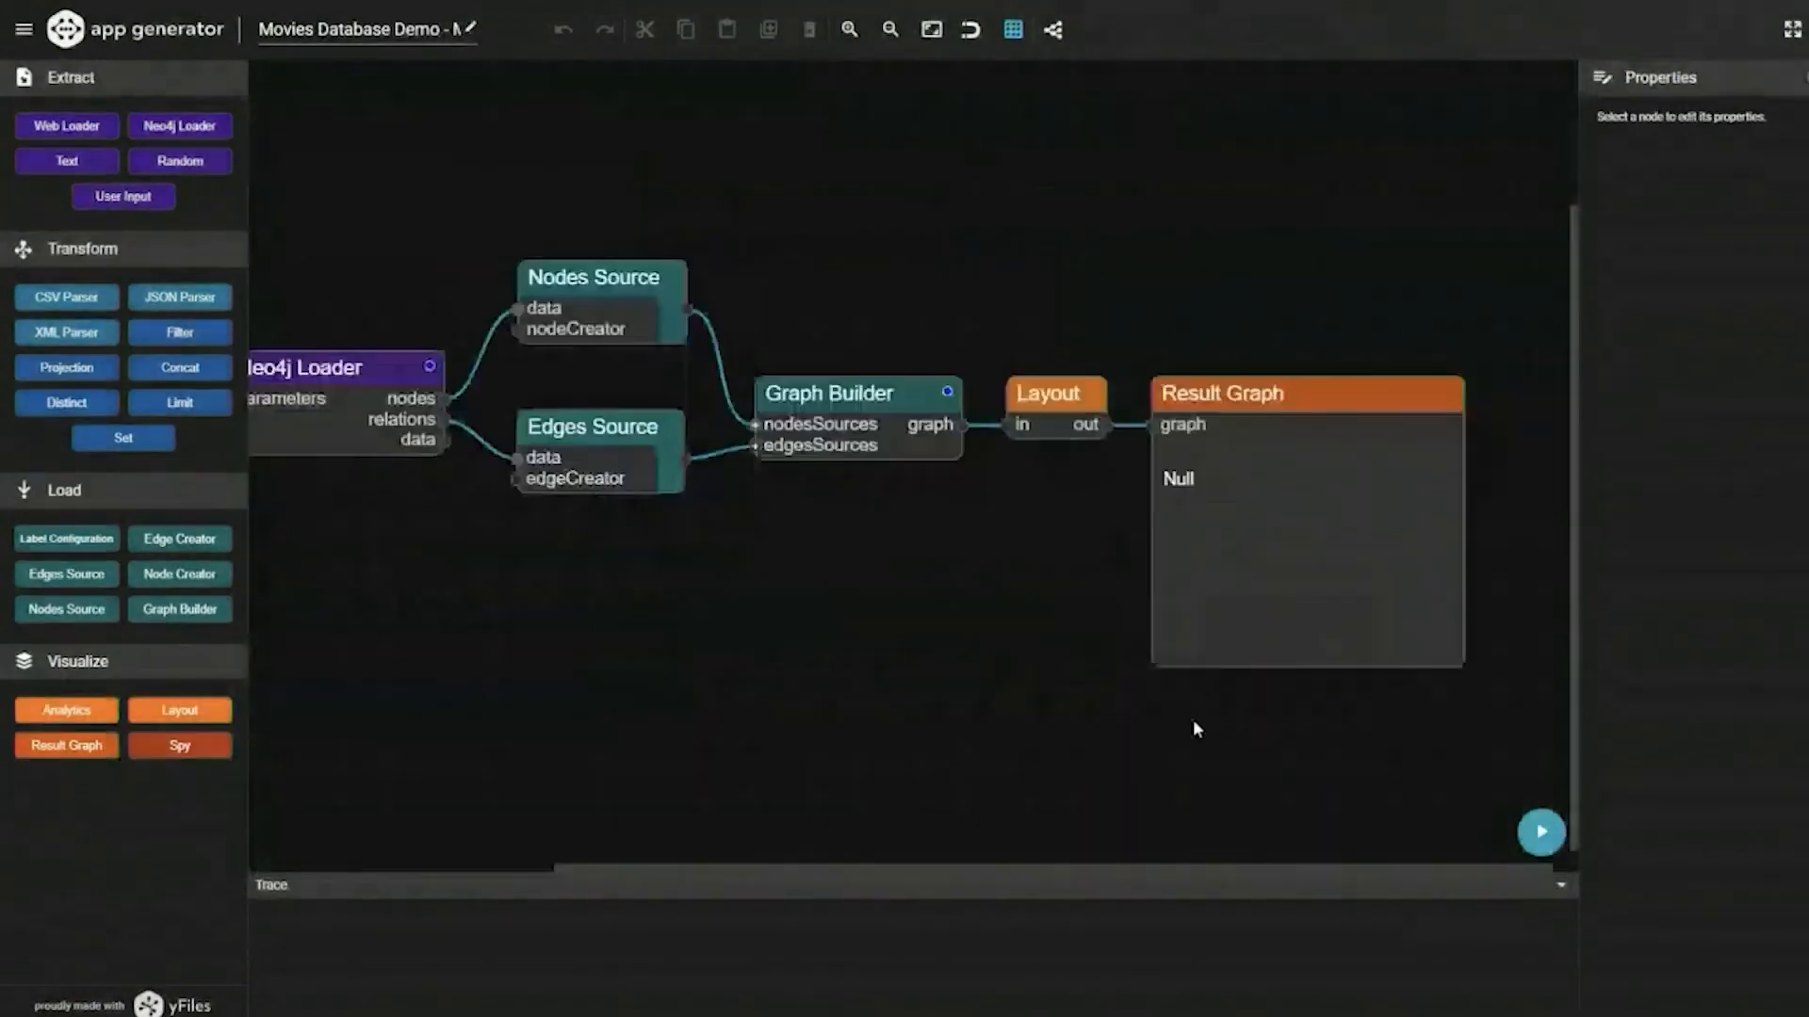
scroll(1021, 695, "down", 1)
scroll(900, 720, "up", 1)
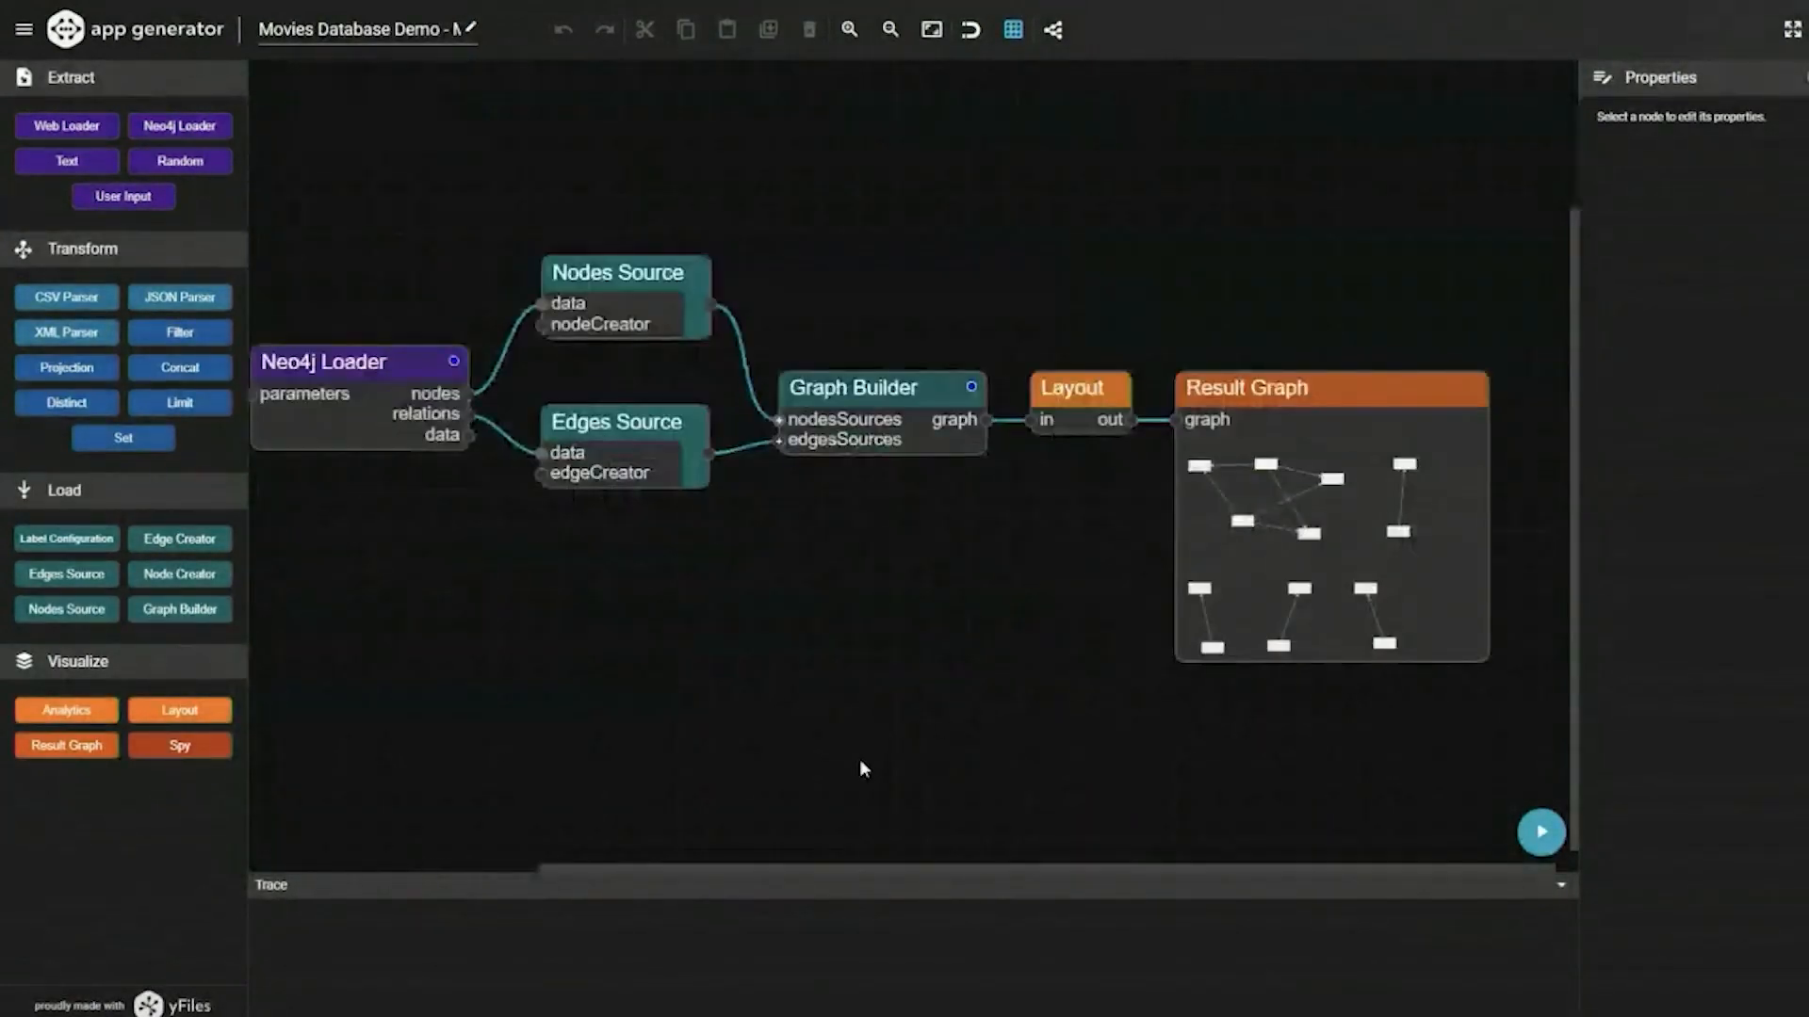
left_click_drag(860, 771, 891, 761)
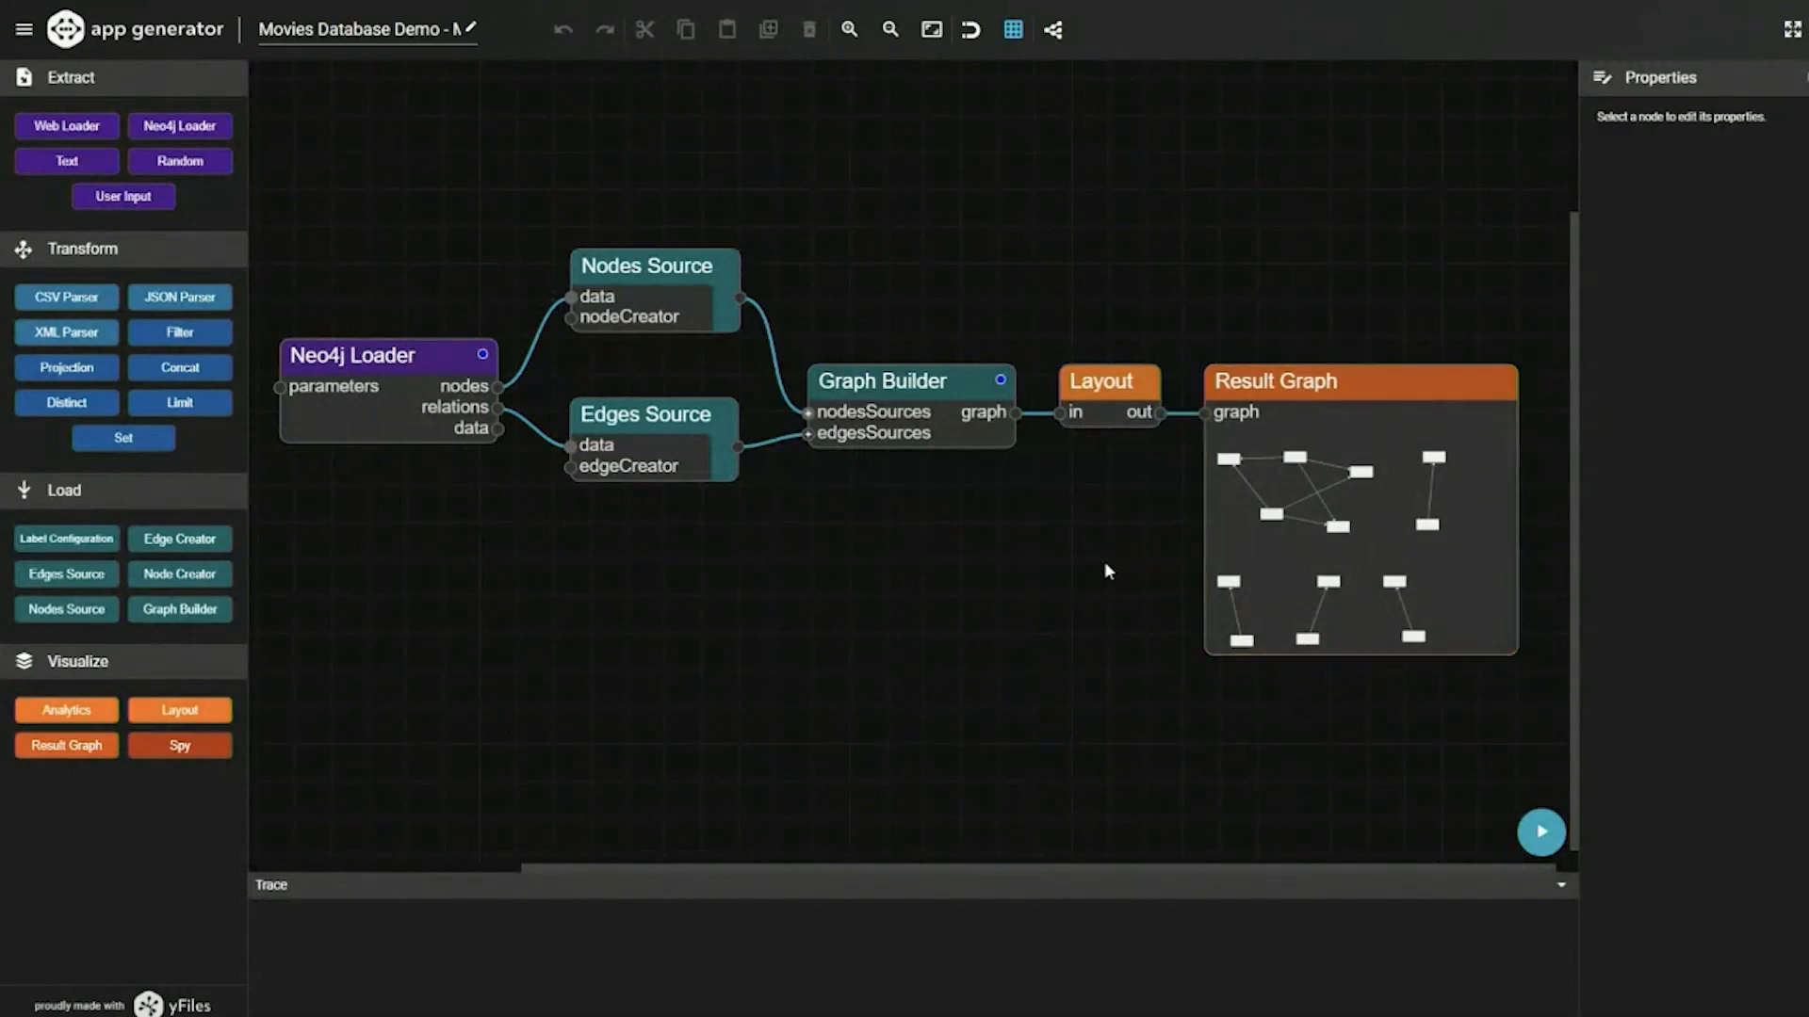
- Preview the unstyled application, and review the Cypher query of the Neo4j Loader without changing it
left_click(1537, 835)
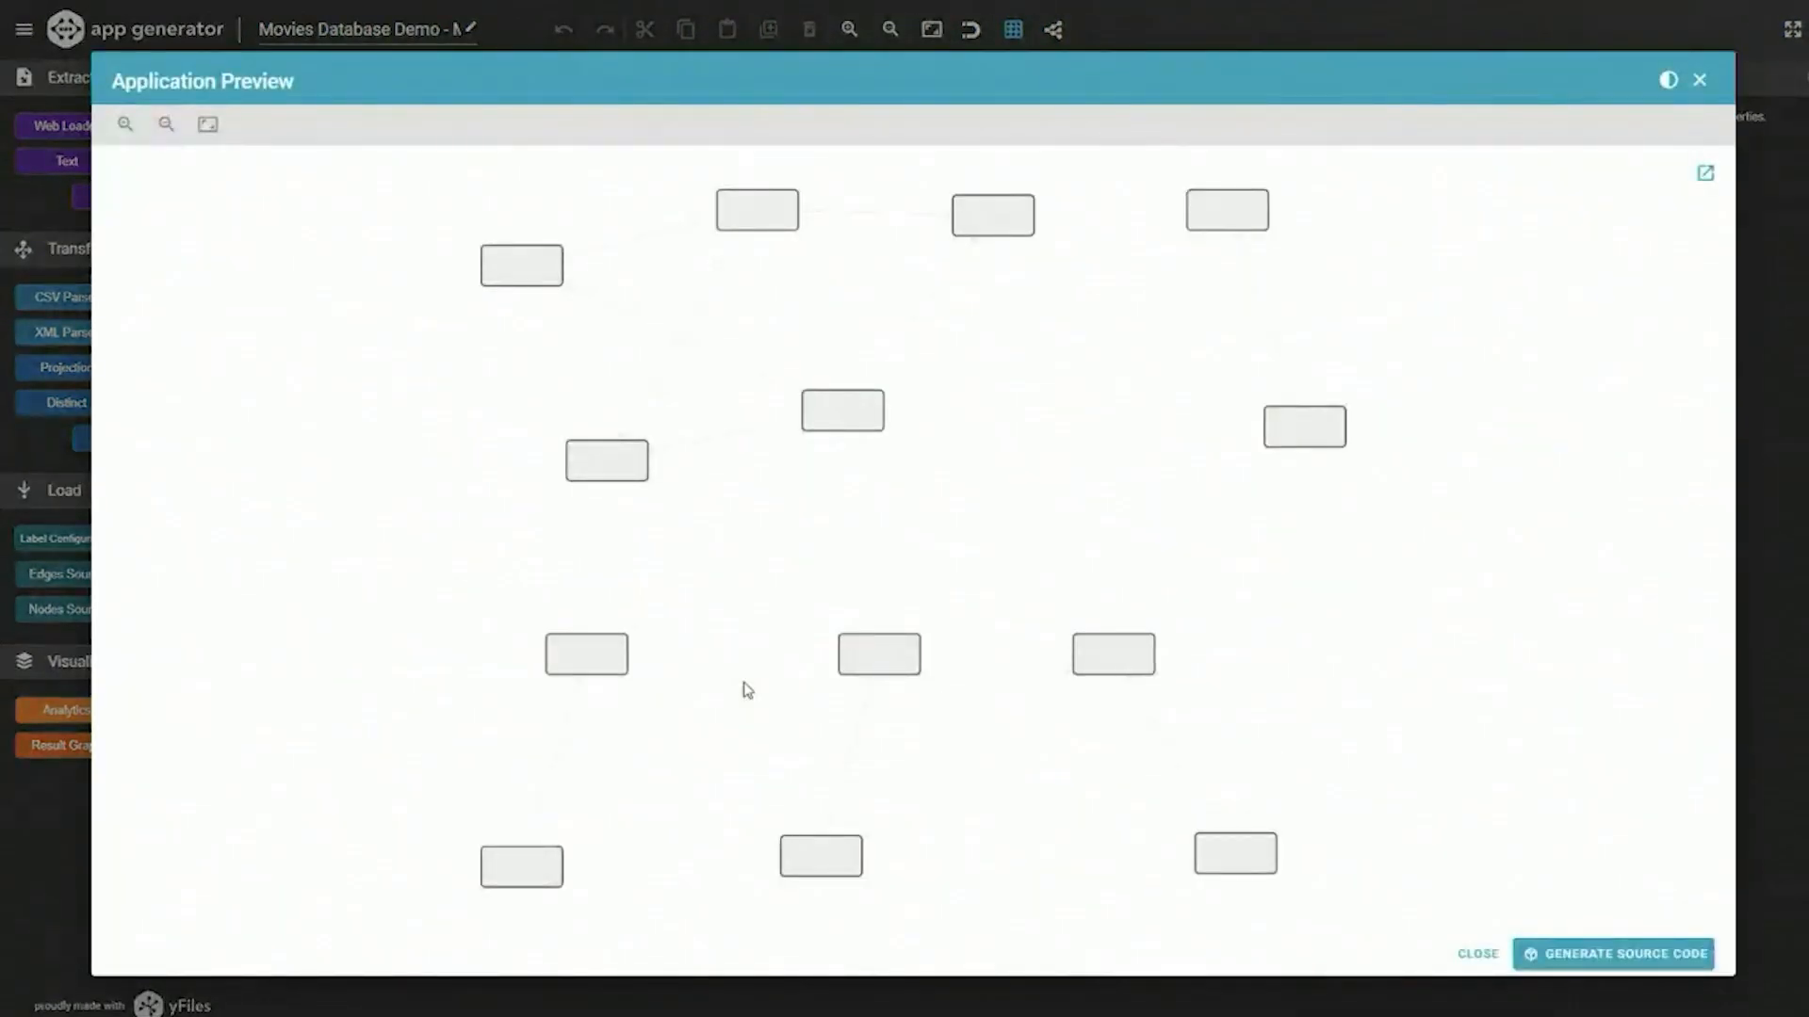
left_click(1476, 954)
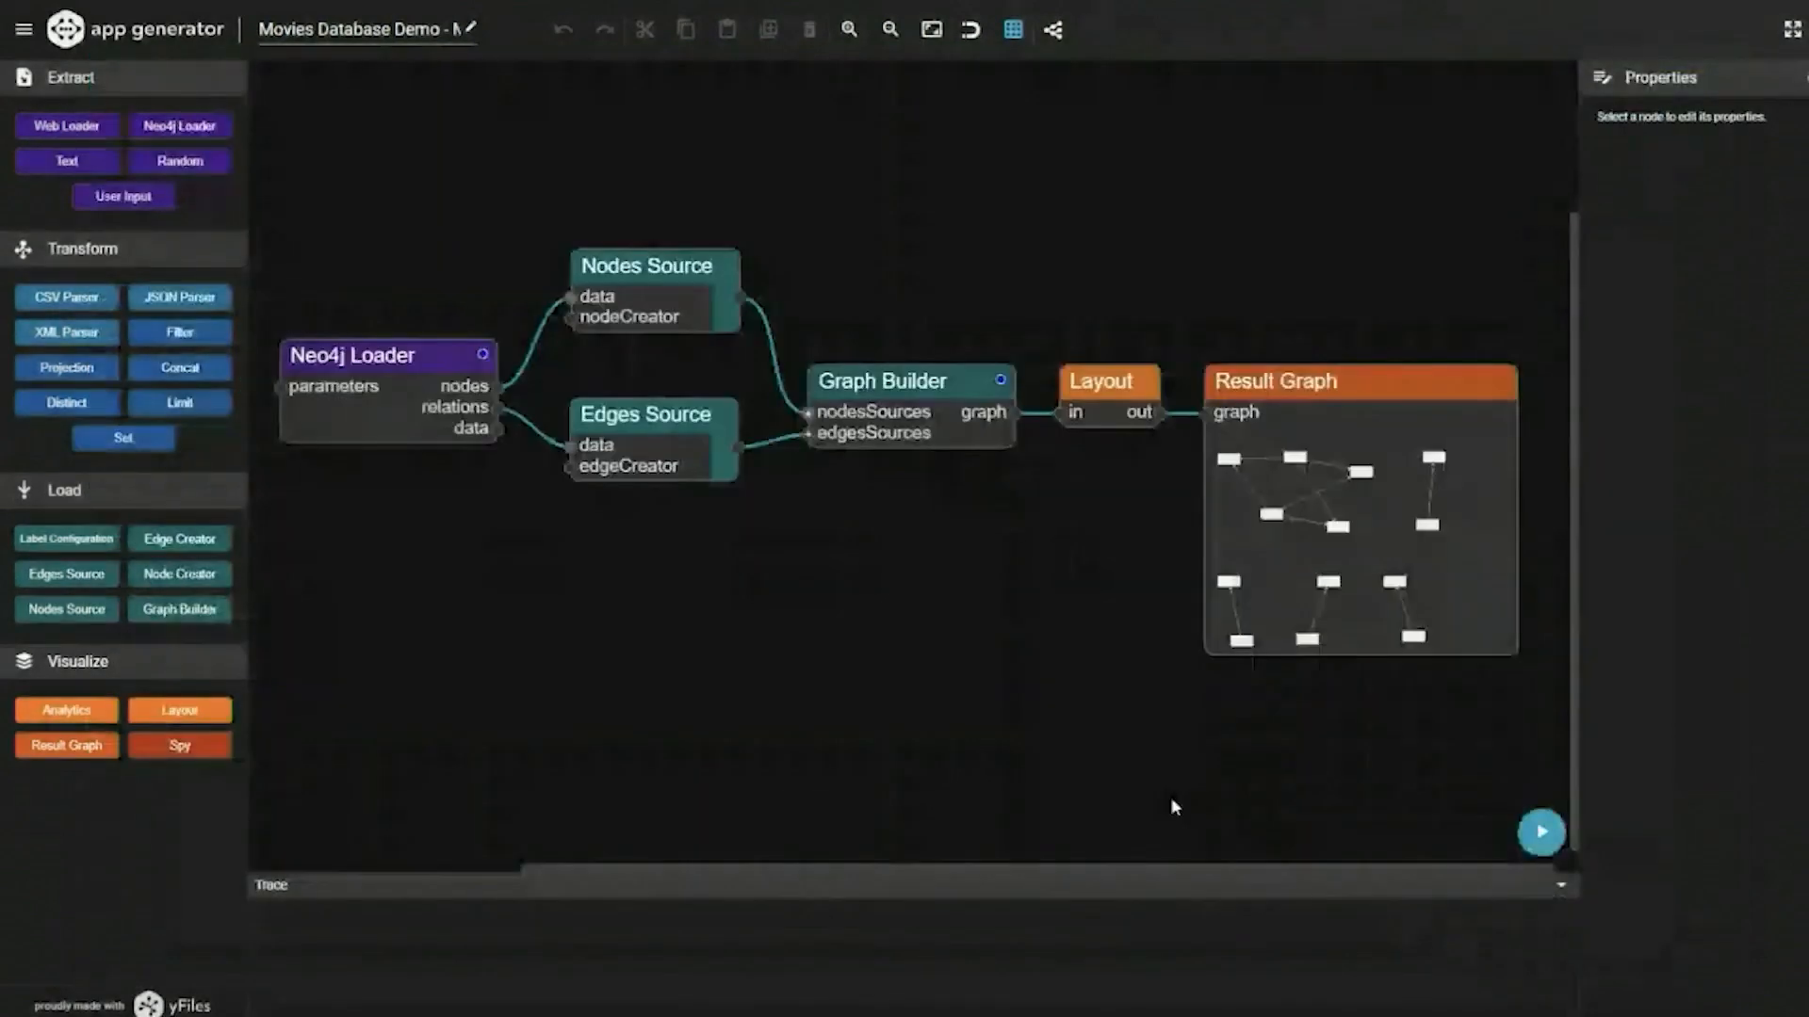
left_click(405, 415)
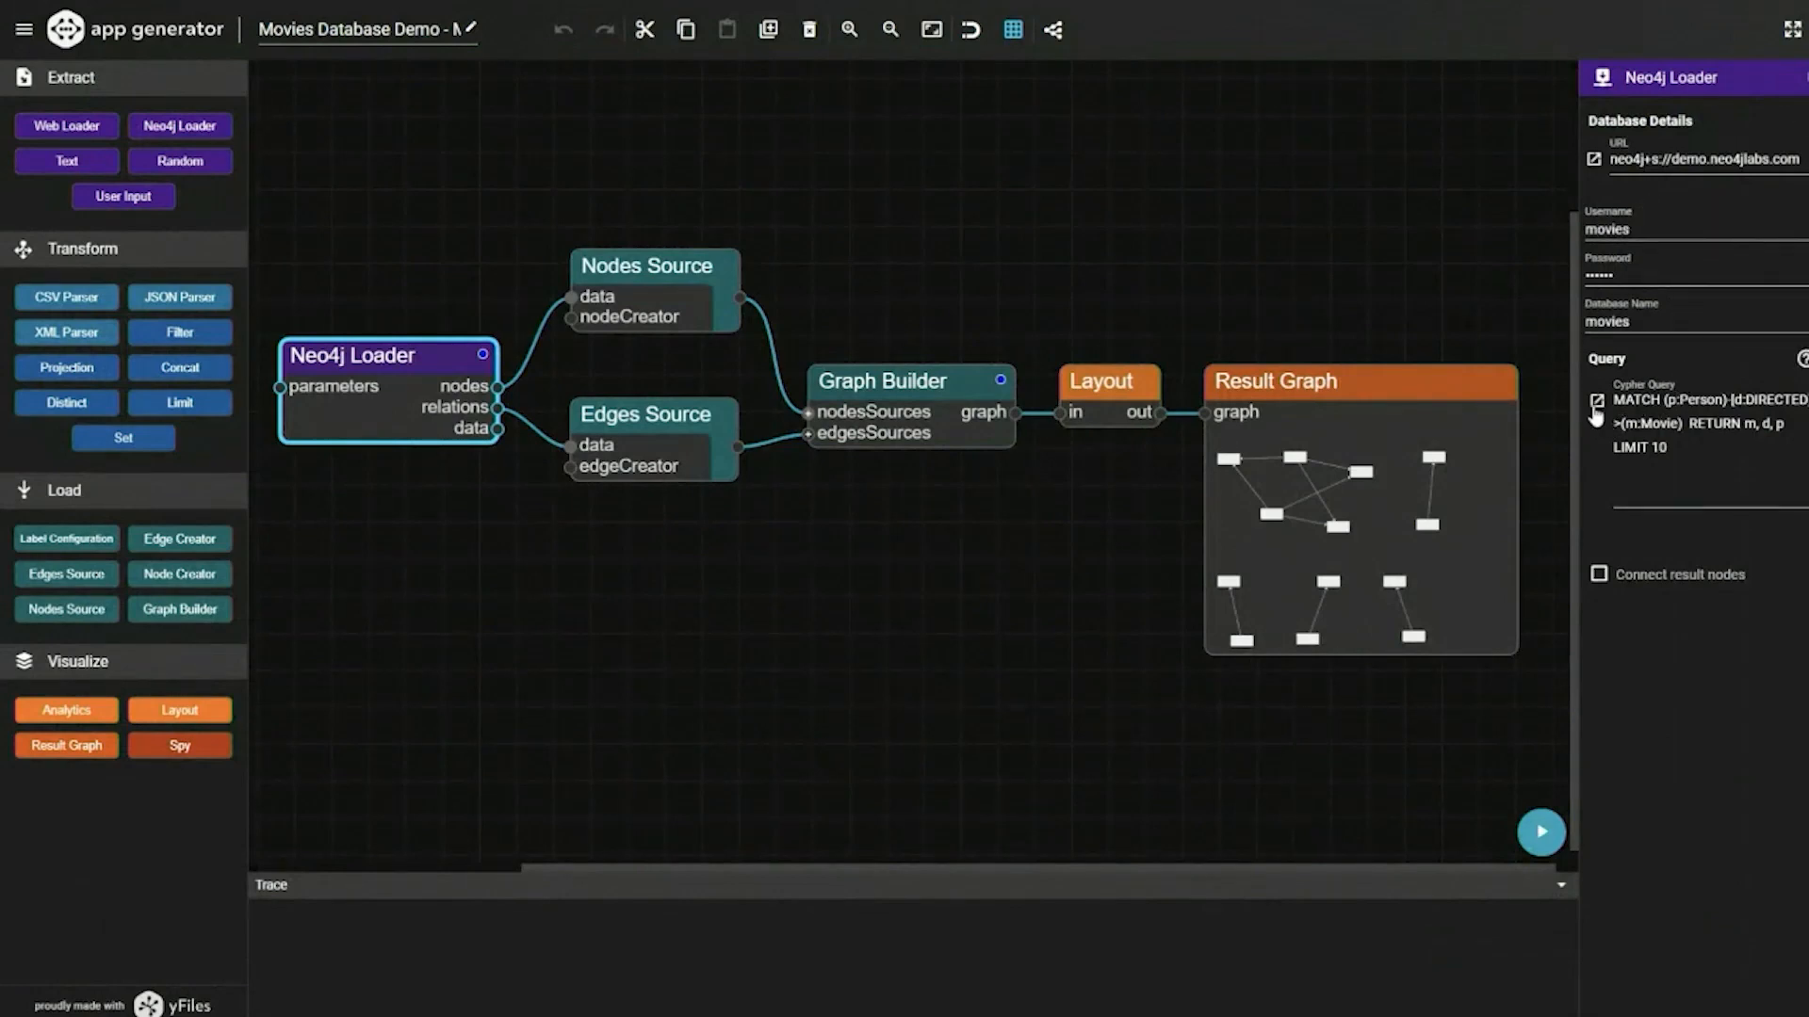
left_click(1596, 400)
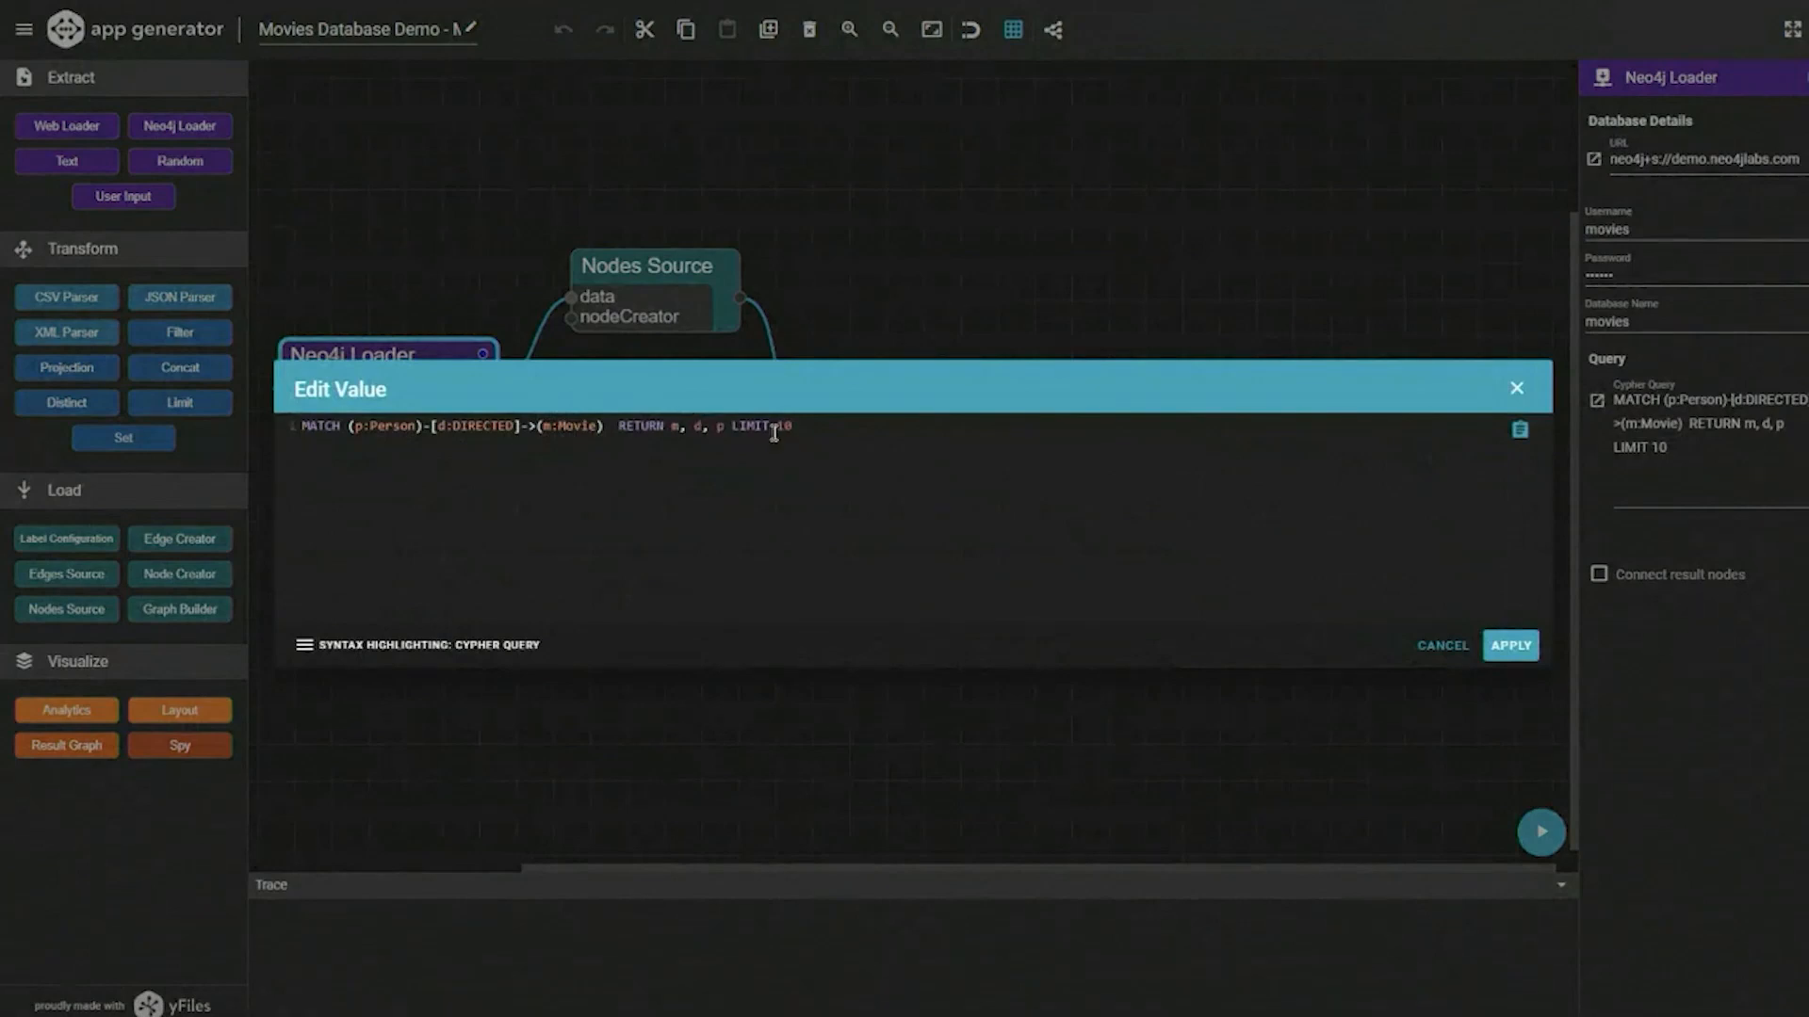
left_click(1456, 649)
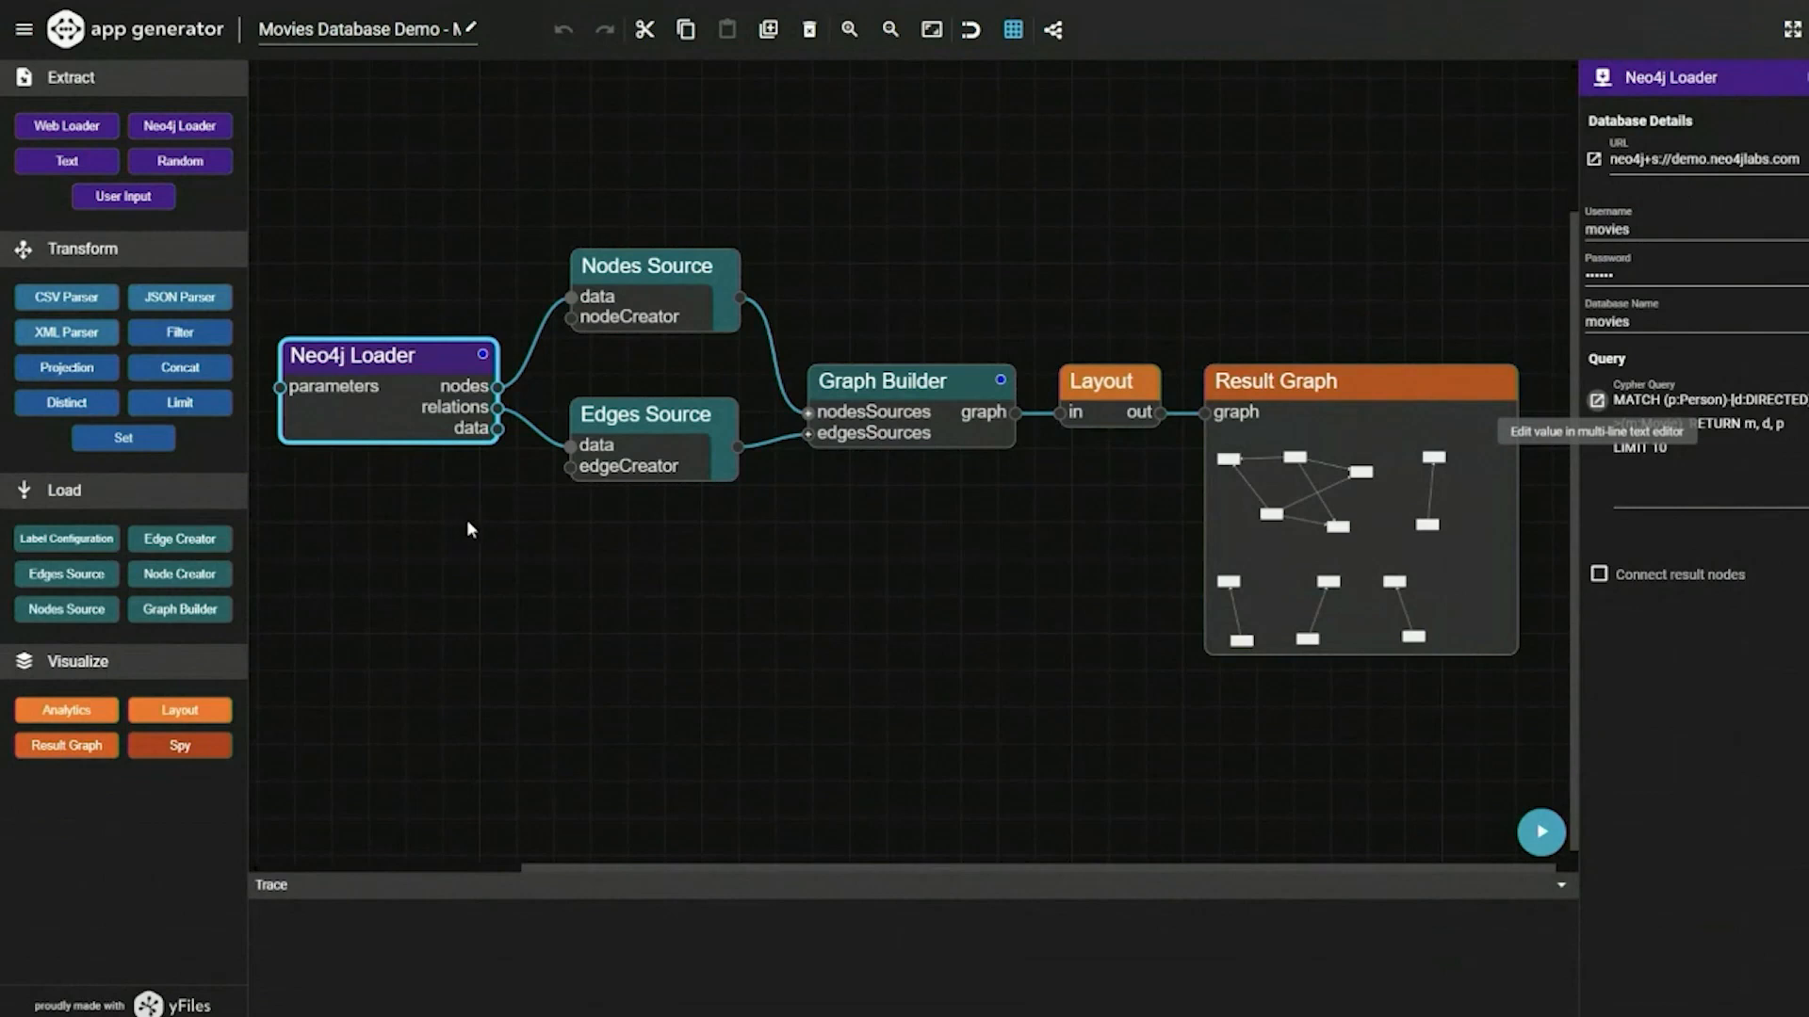
- Inspect the Neo4j Loader's nodes output, expanding the properties and labels and paging through to the fifth record
mouse_move(500, 394)
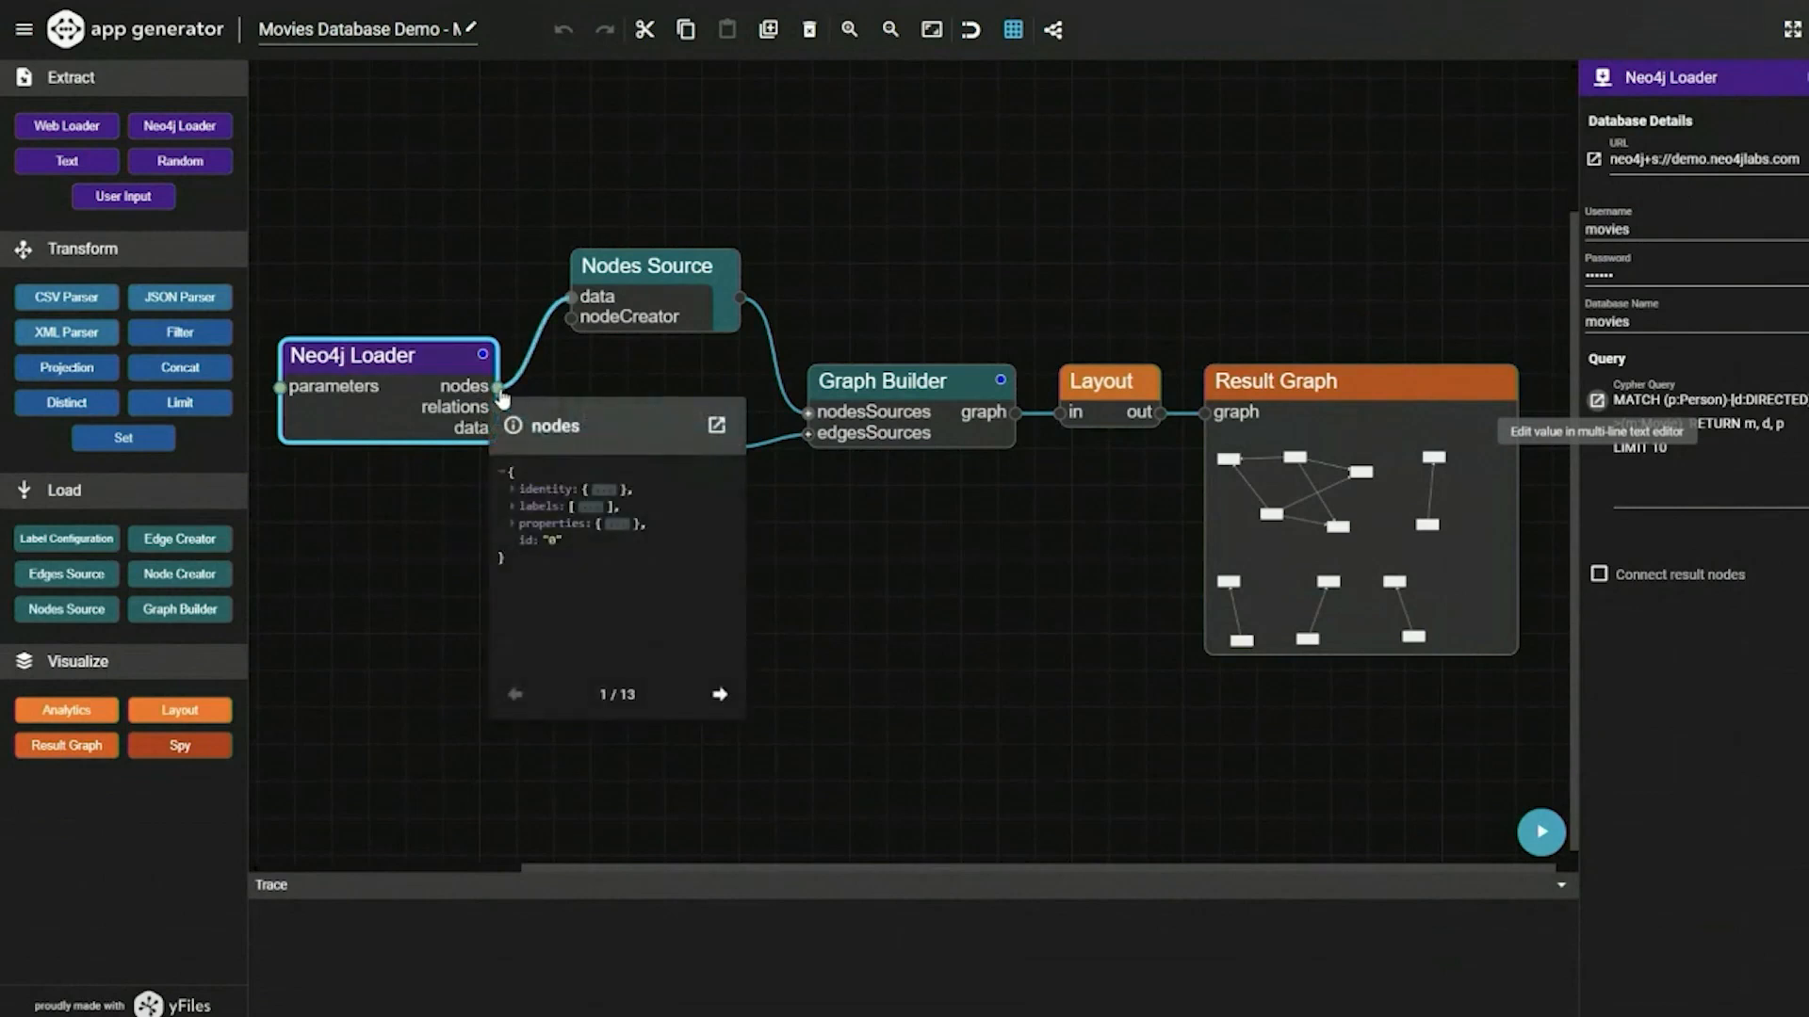
left_click(514, 524)
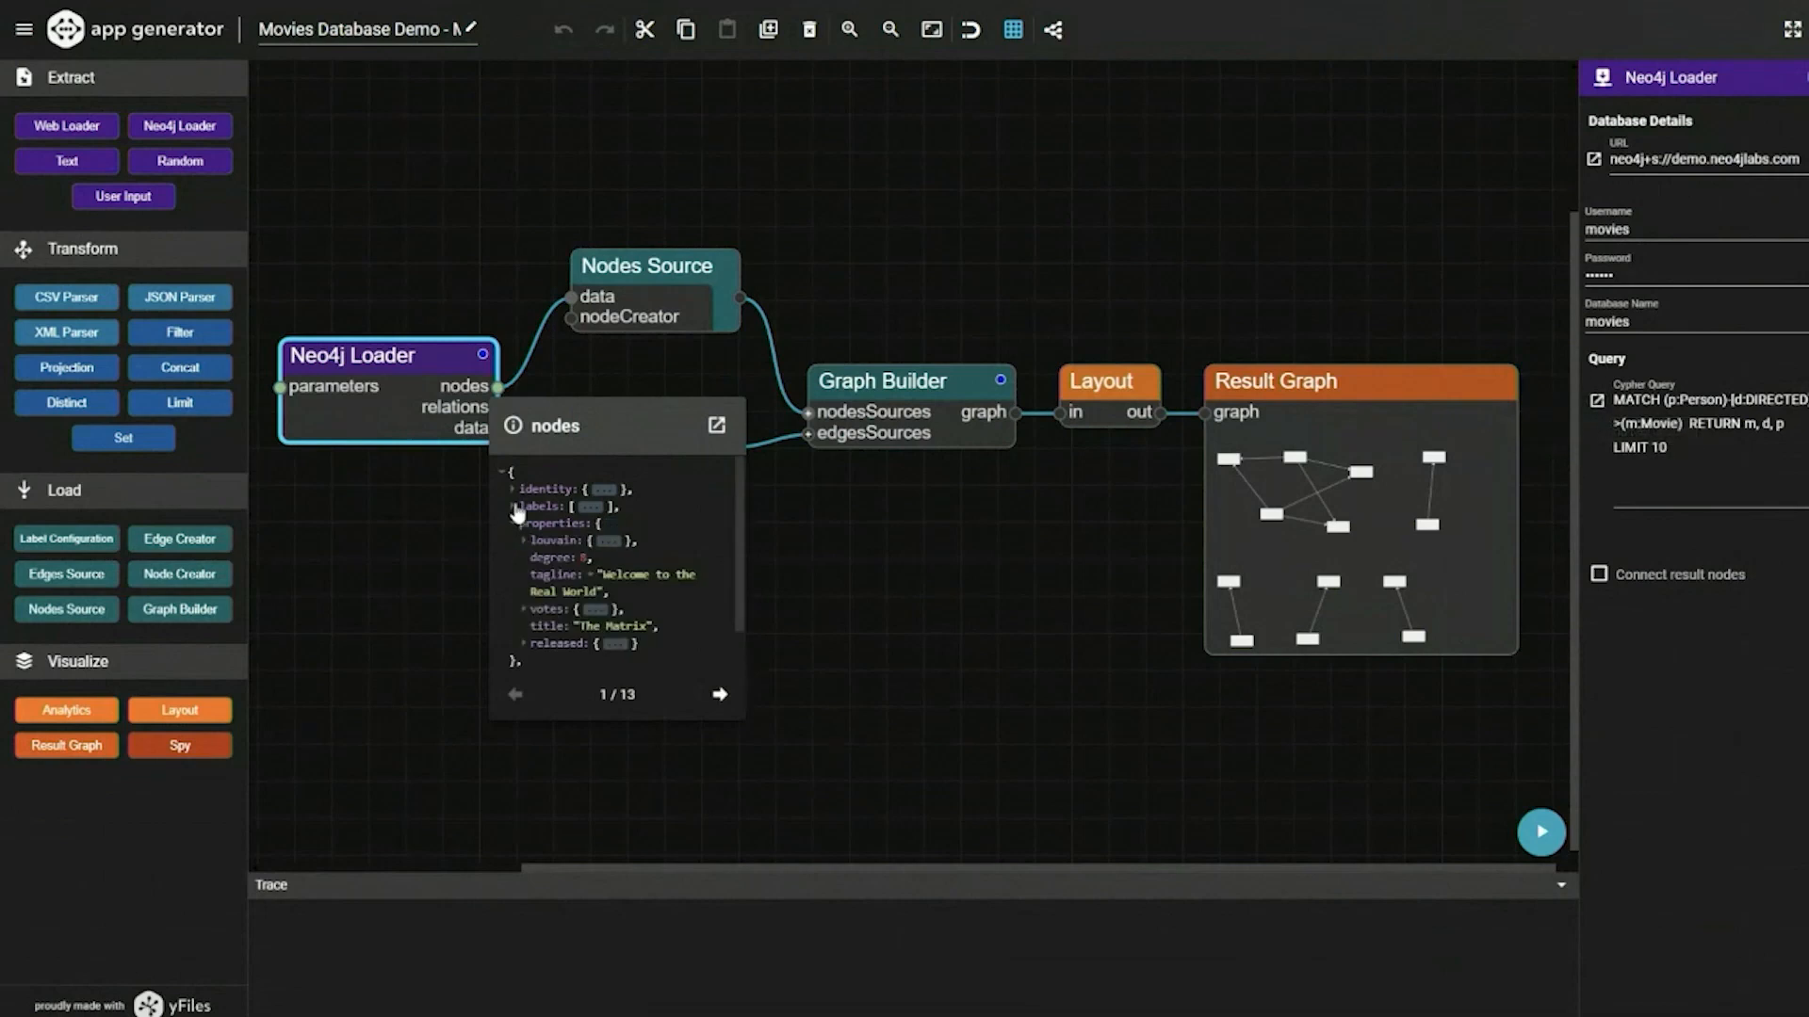
left_click(520, 506)
scroll(626, 550, "down", 2)
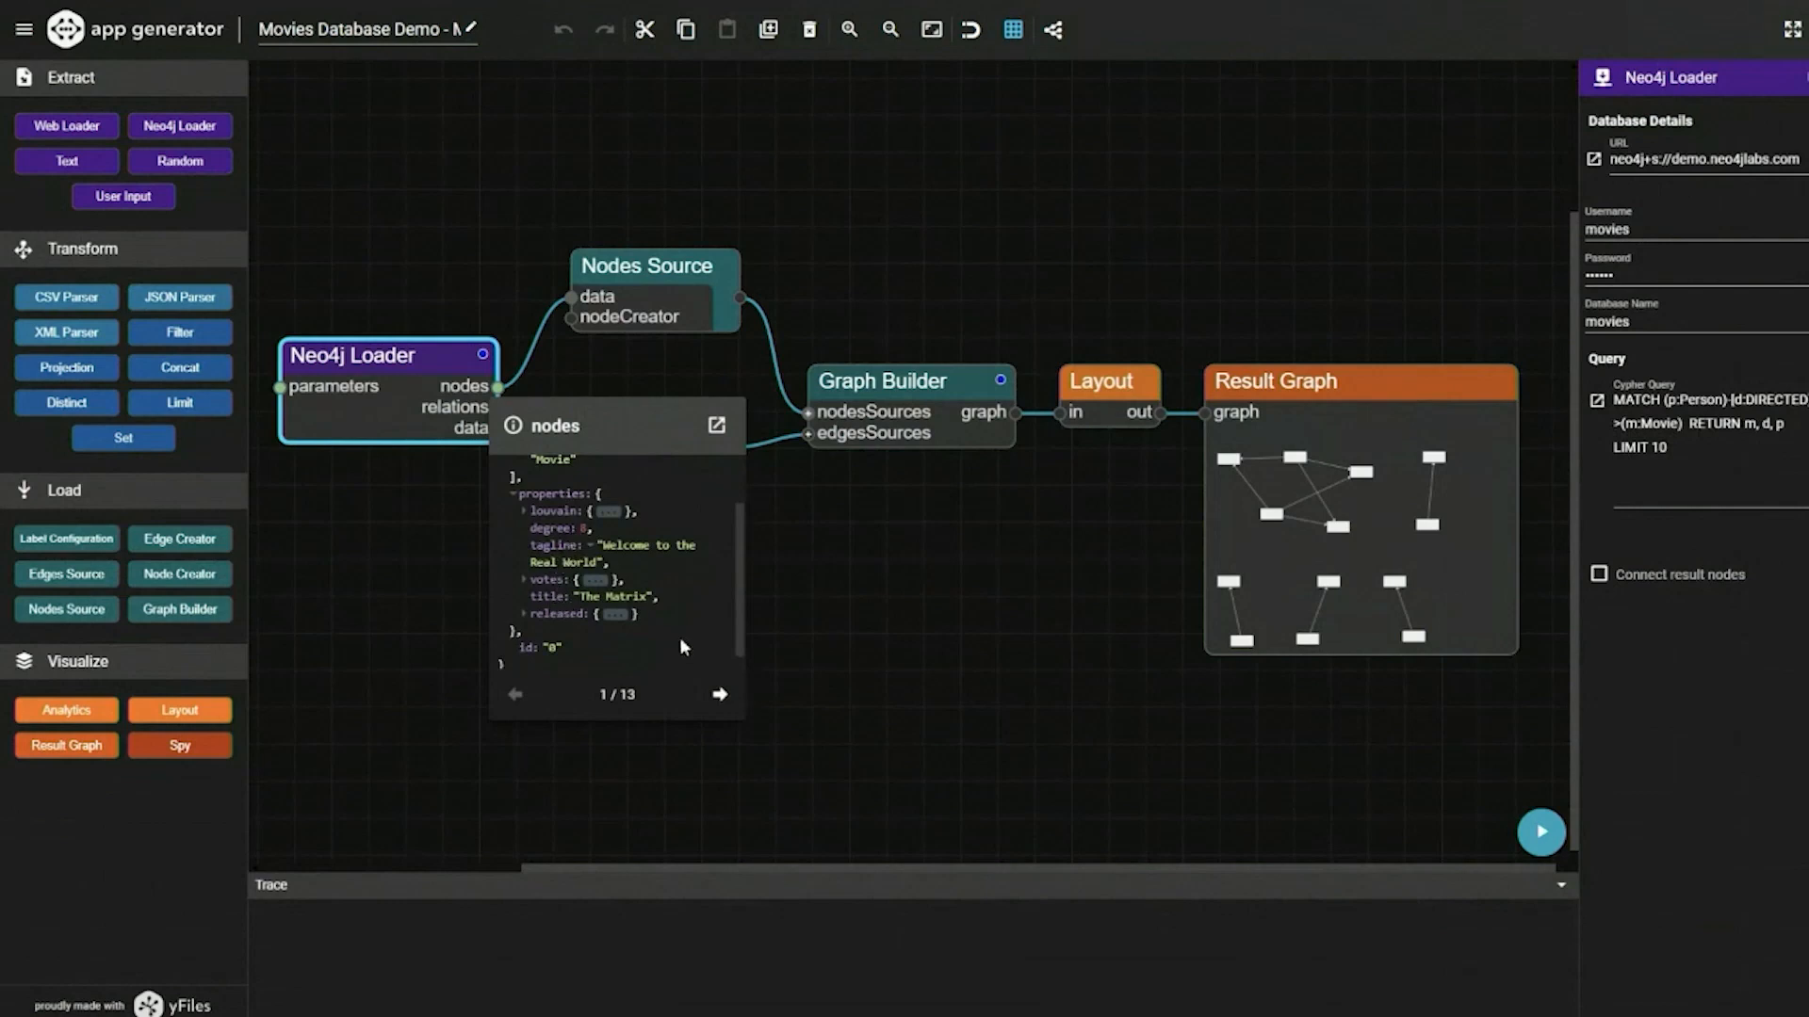
left_click(719, 694)
left_click(720, 695)
left_click(720, 695)
left_click(719, 694)
scroll(670, 579, "up", 3)
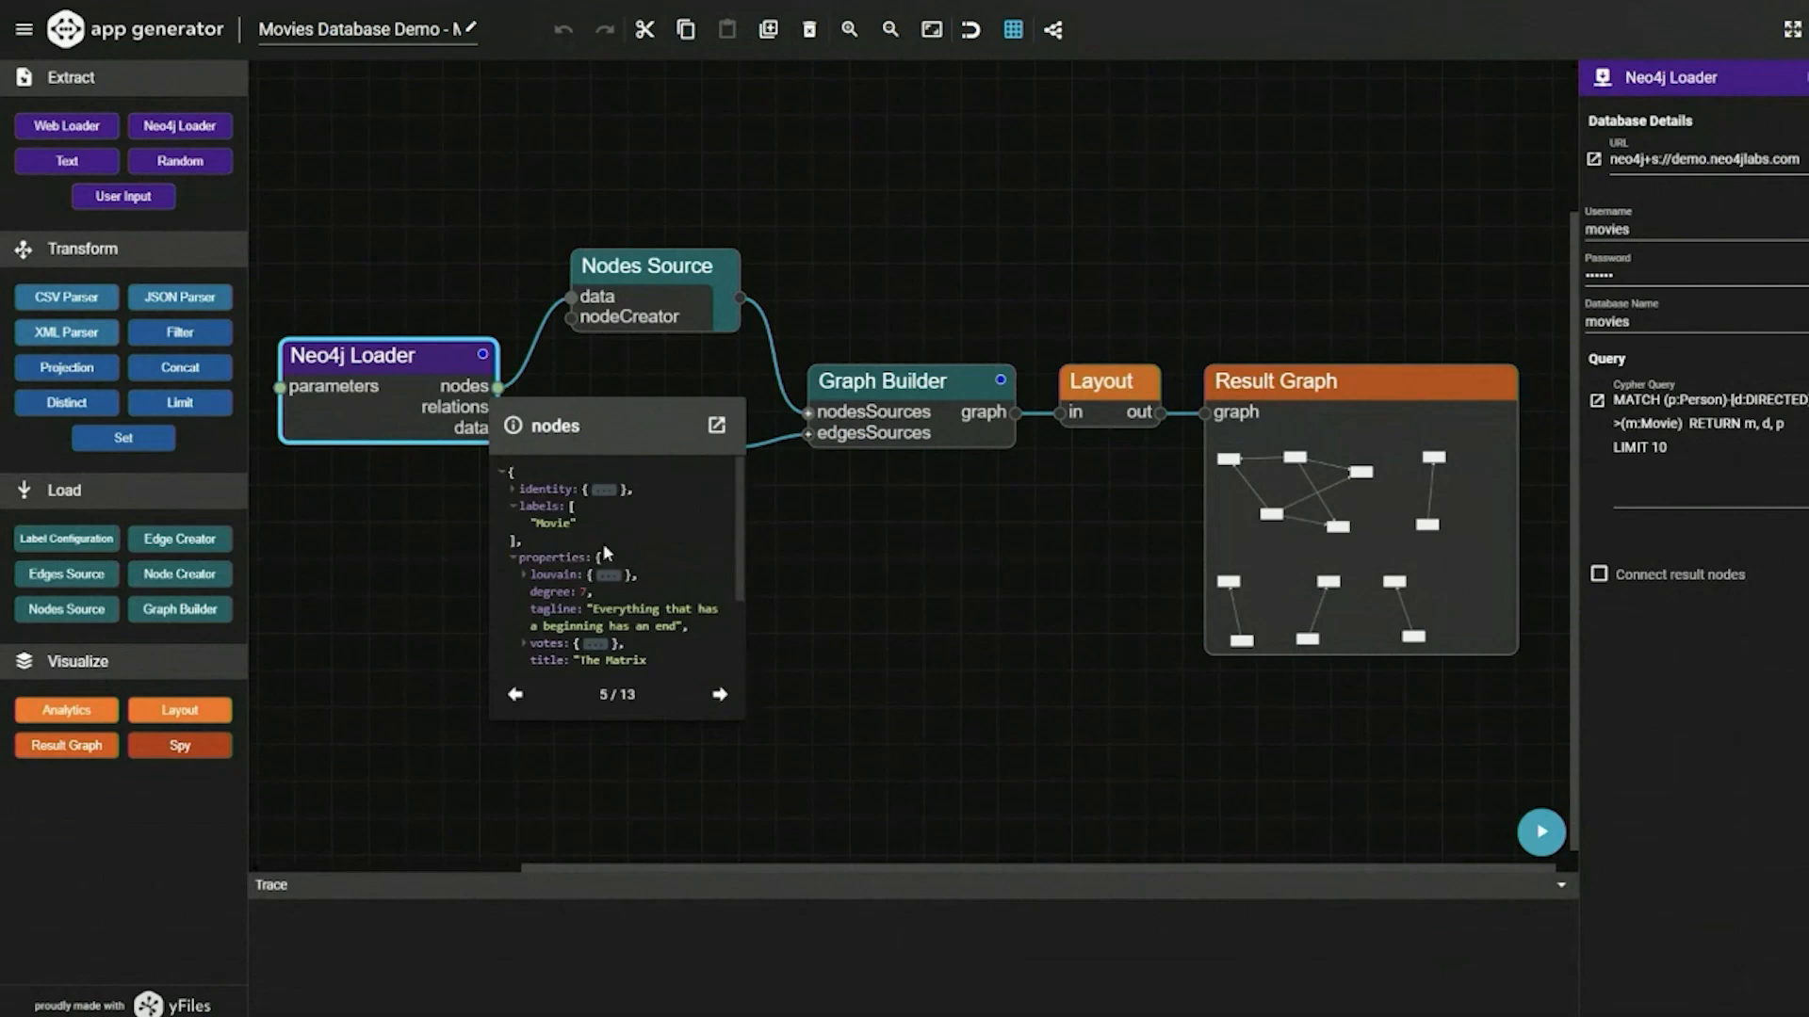
- Examine the Neo4j Loader's relations output, the ID providers of the Nodes Source and Edges Source, and the result graph
left_click_drag(551, 175, 1038, 635)
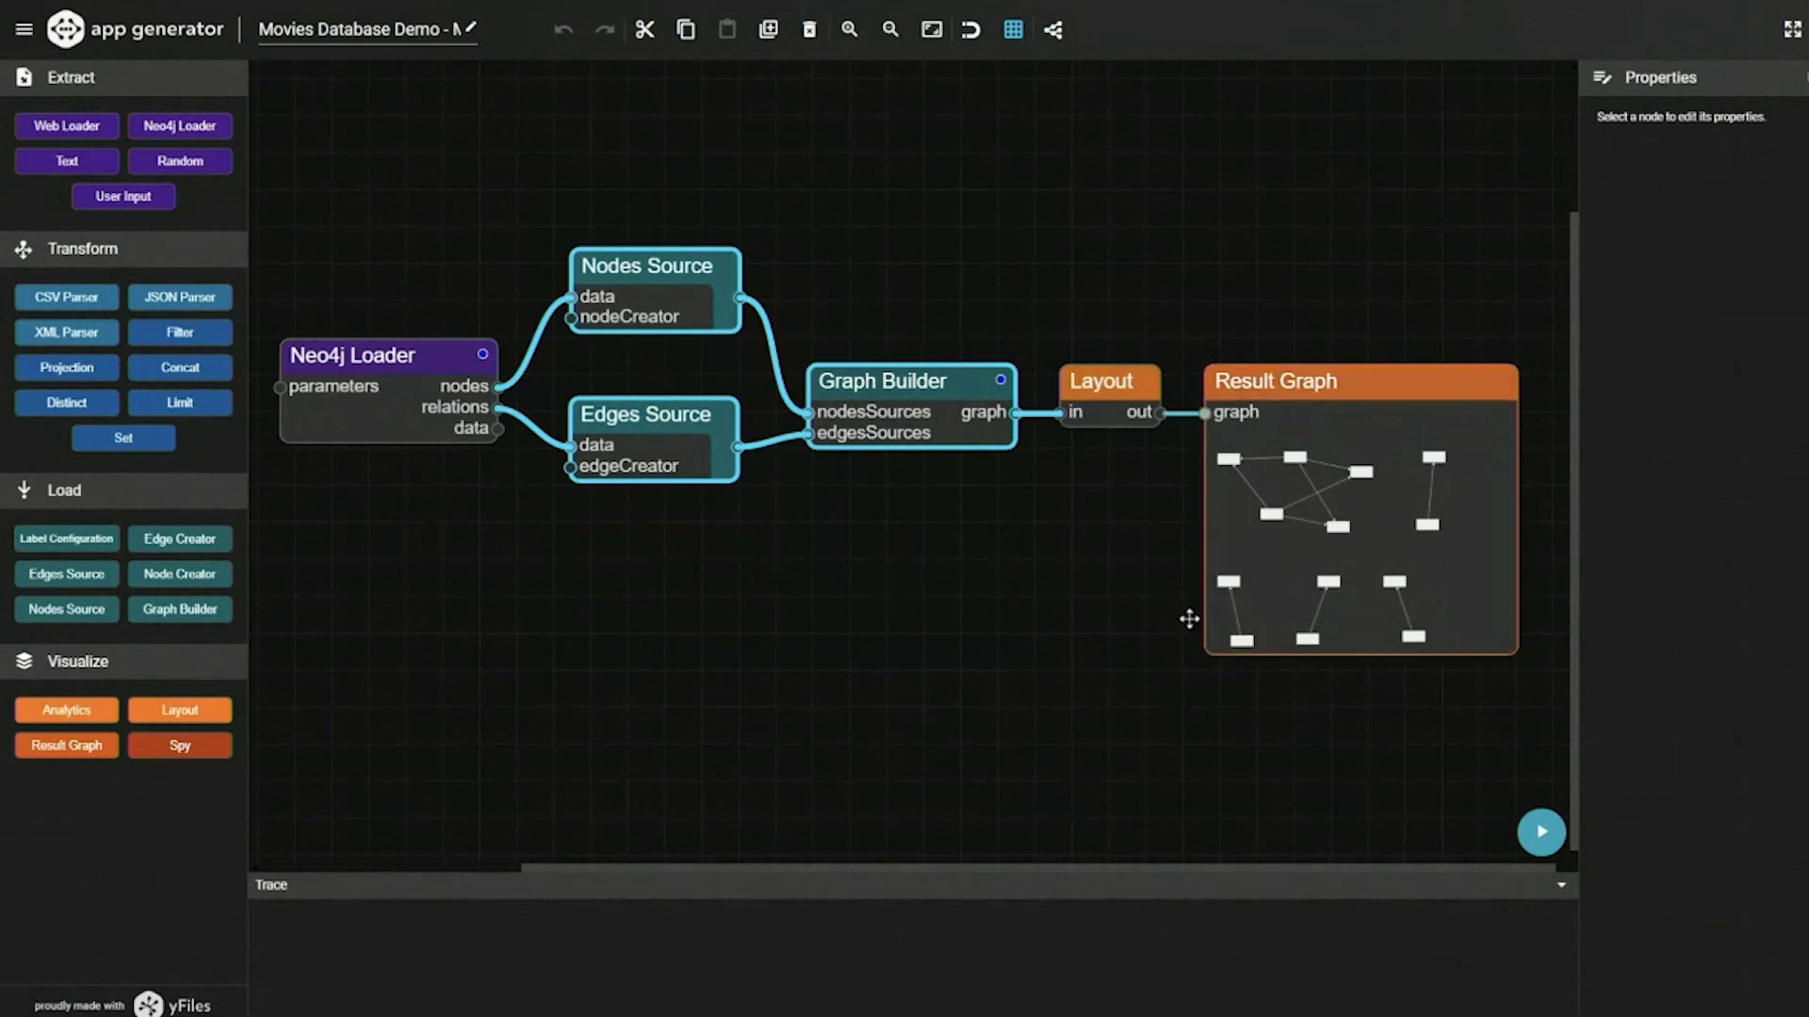
left_click(524, 514)
mouse_move(497, 418)
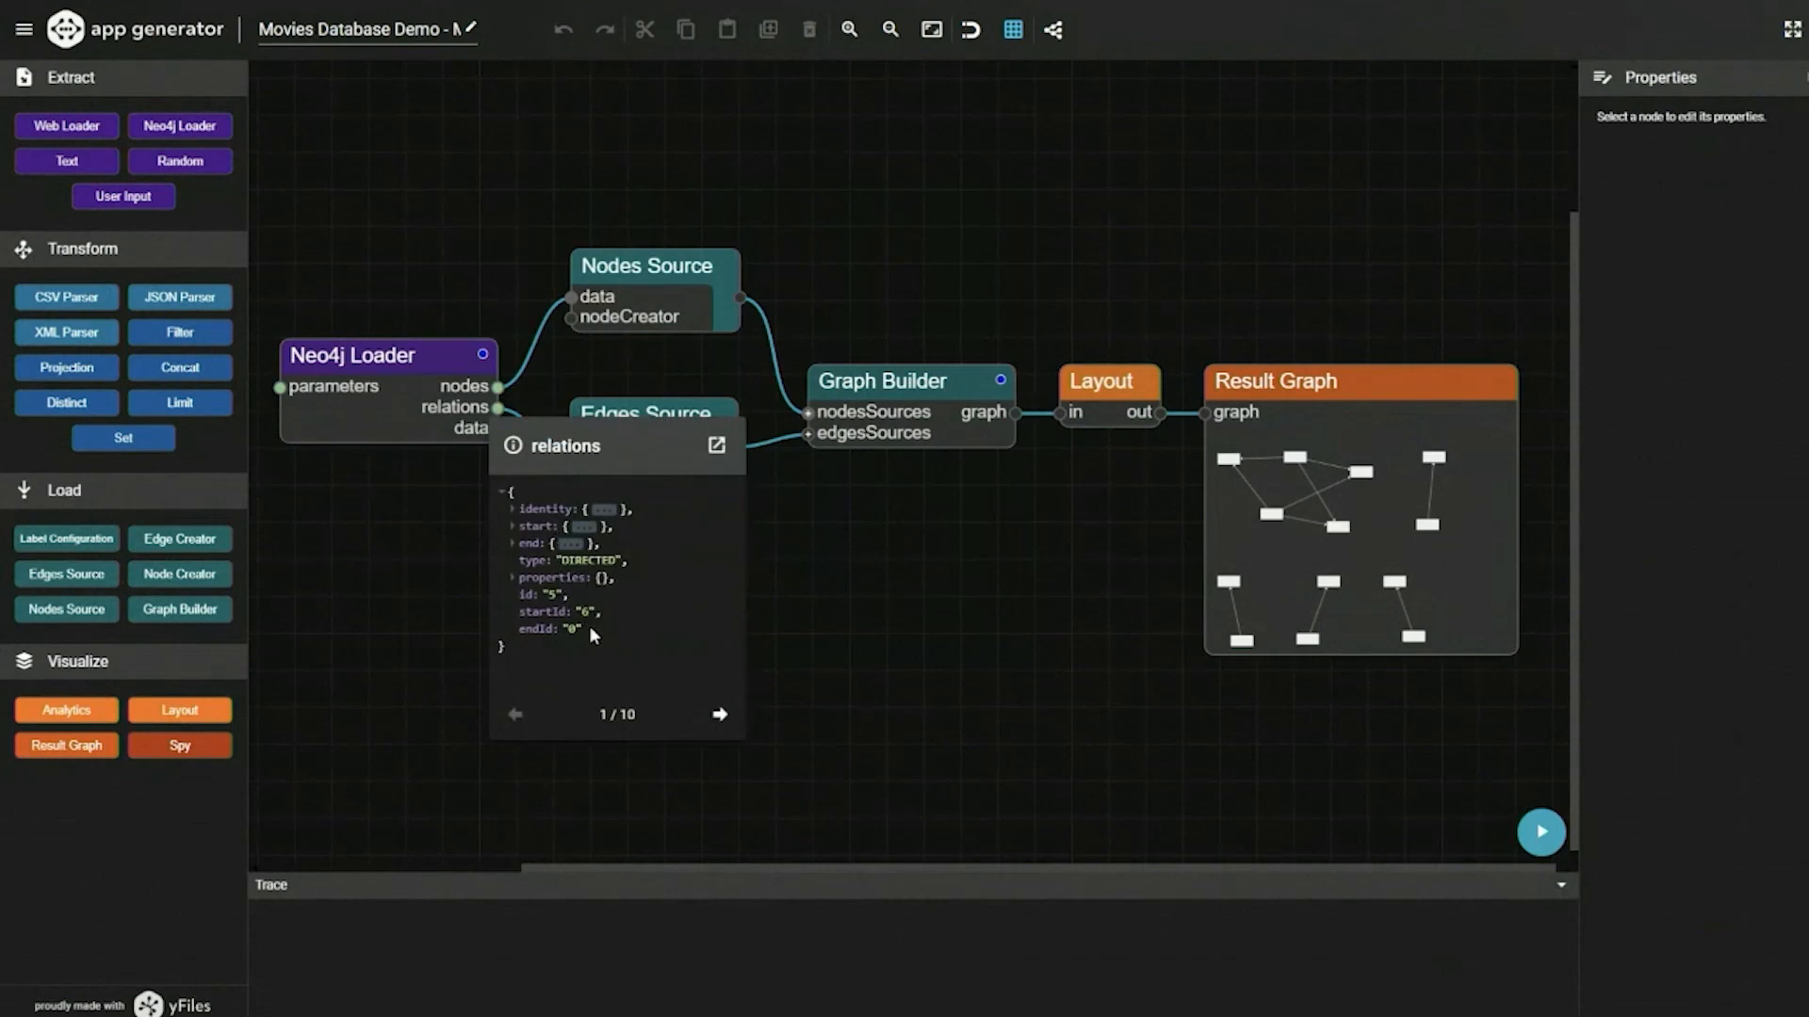
left_click(652, 295)
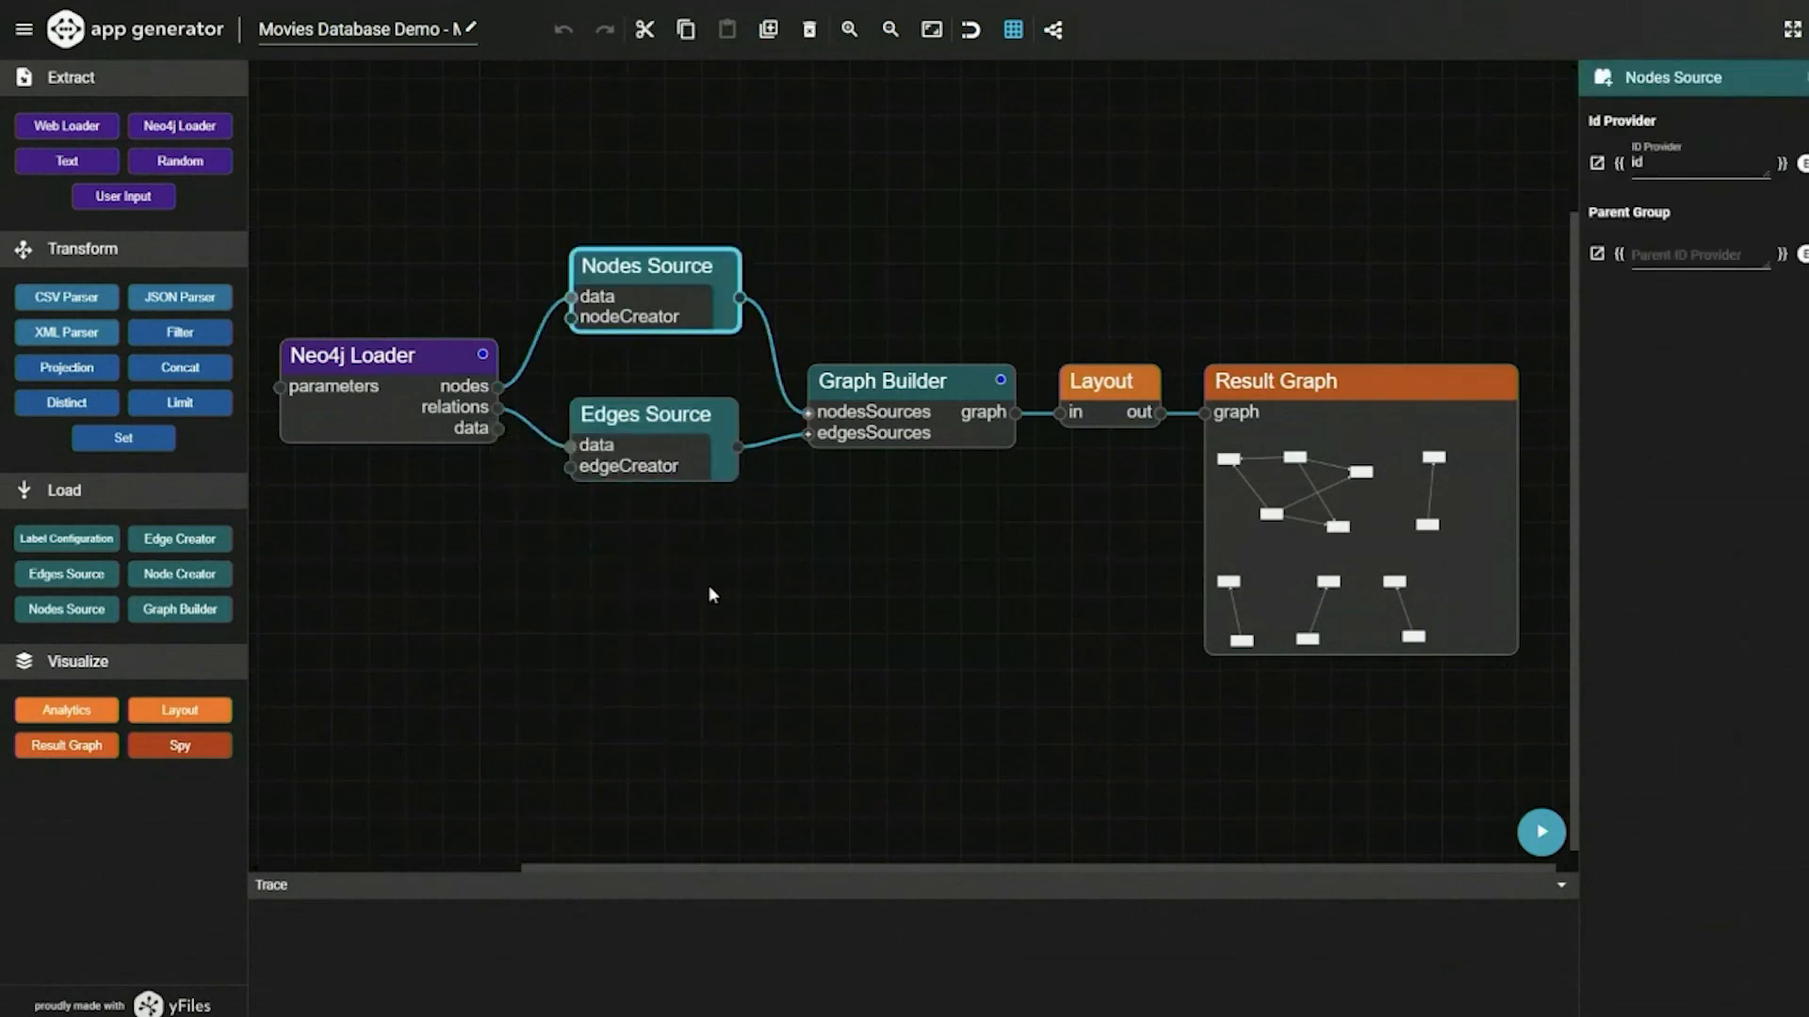
left_click(652, 443)
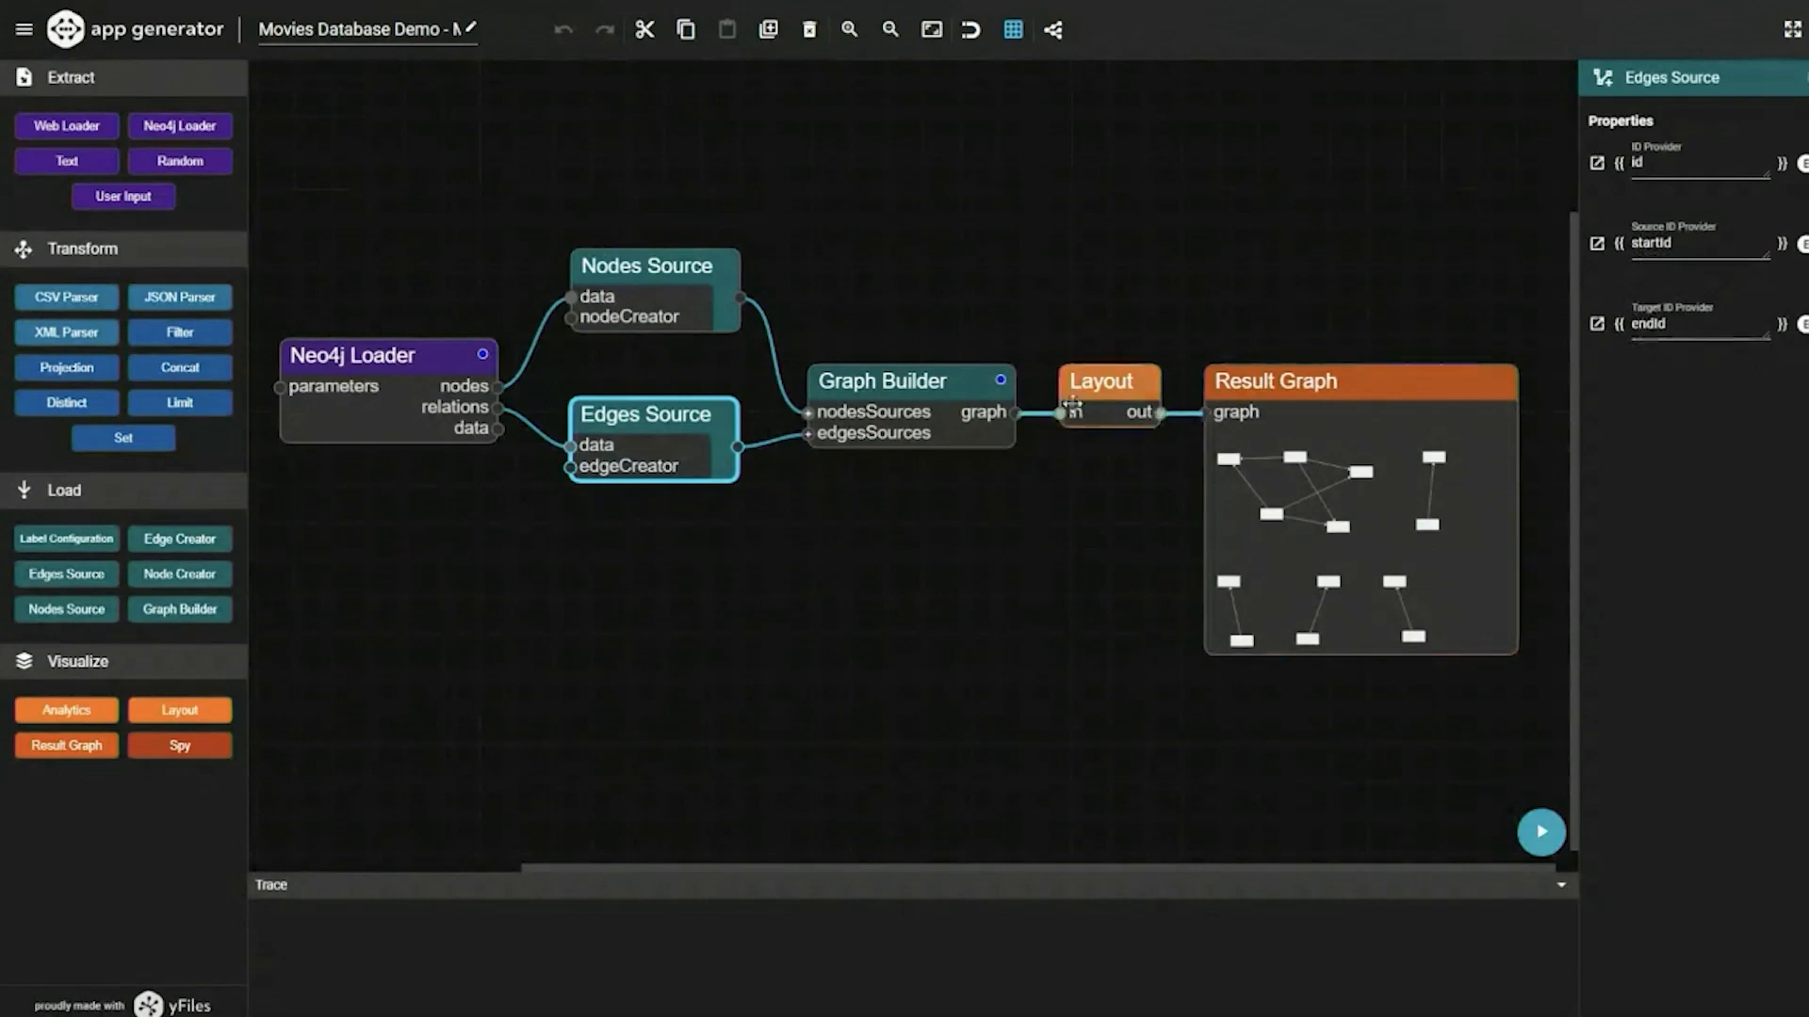
left_click(681, 290)
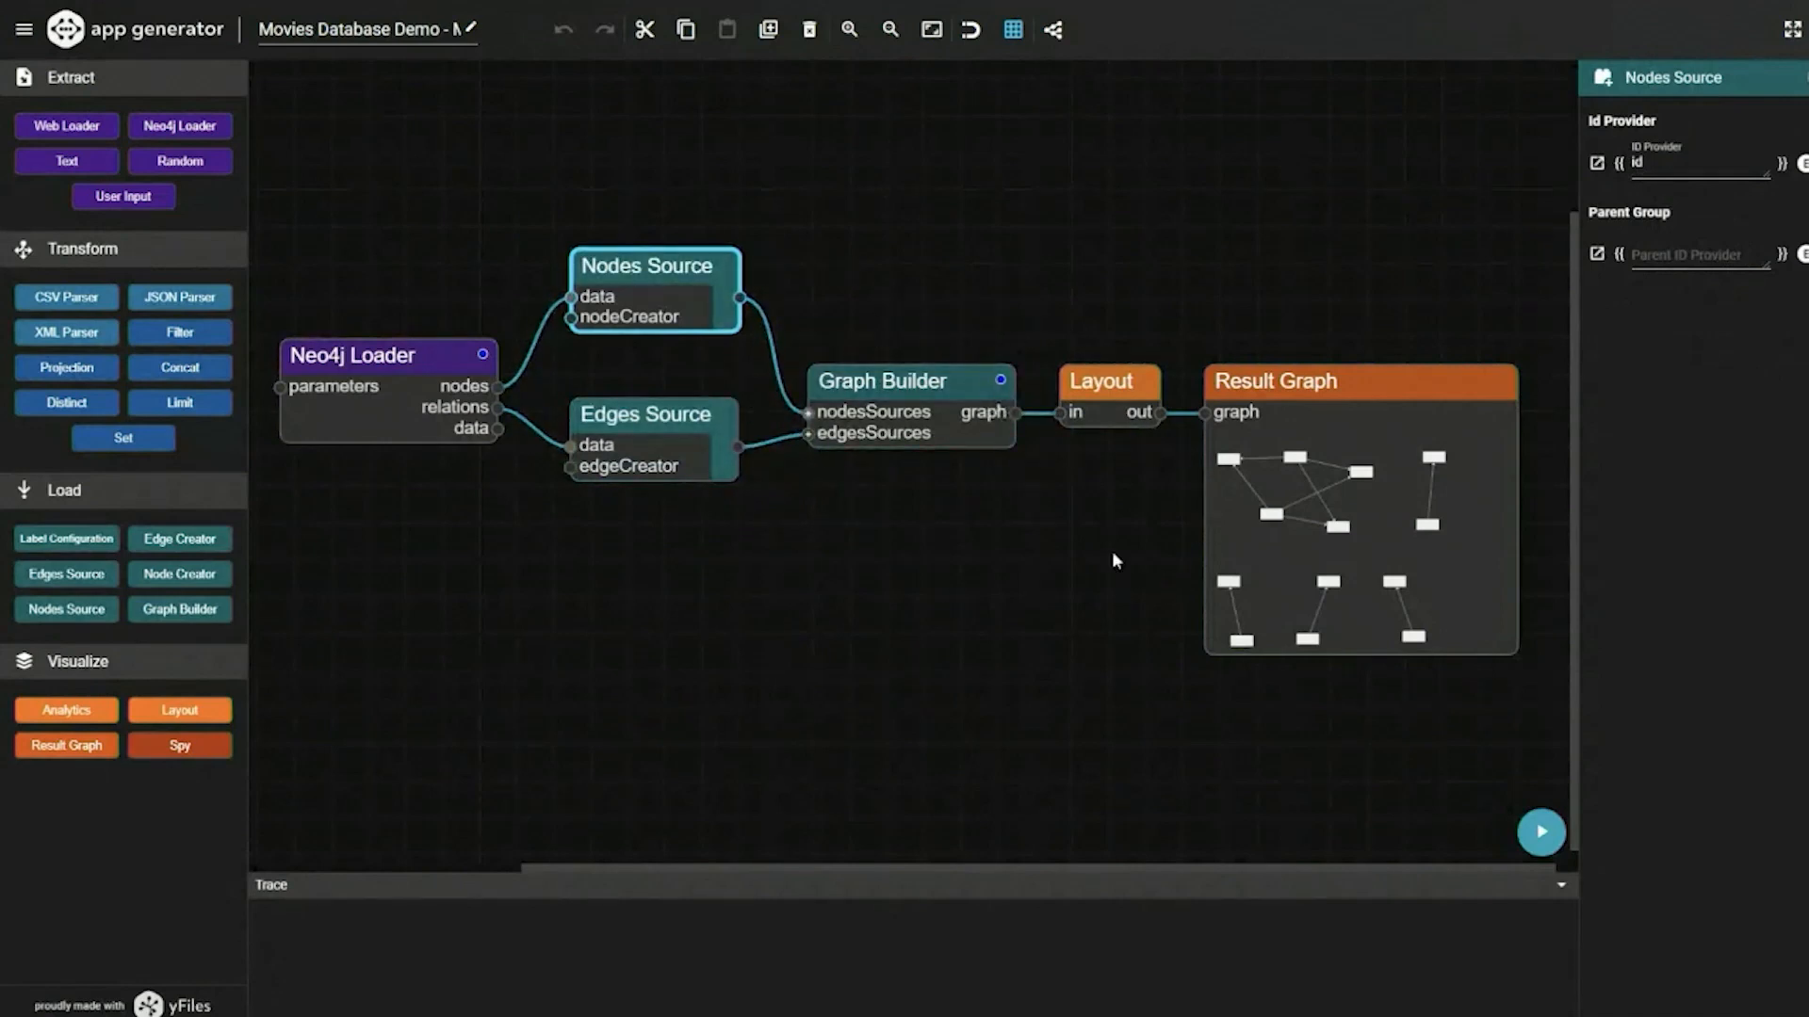
mouse_move(1014, 416)
scroll(1355, 536, "up", 5)
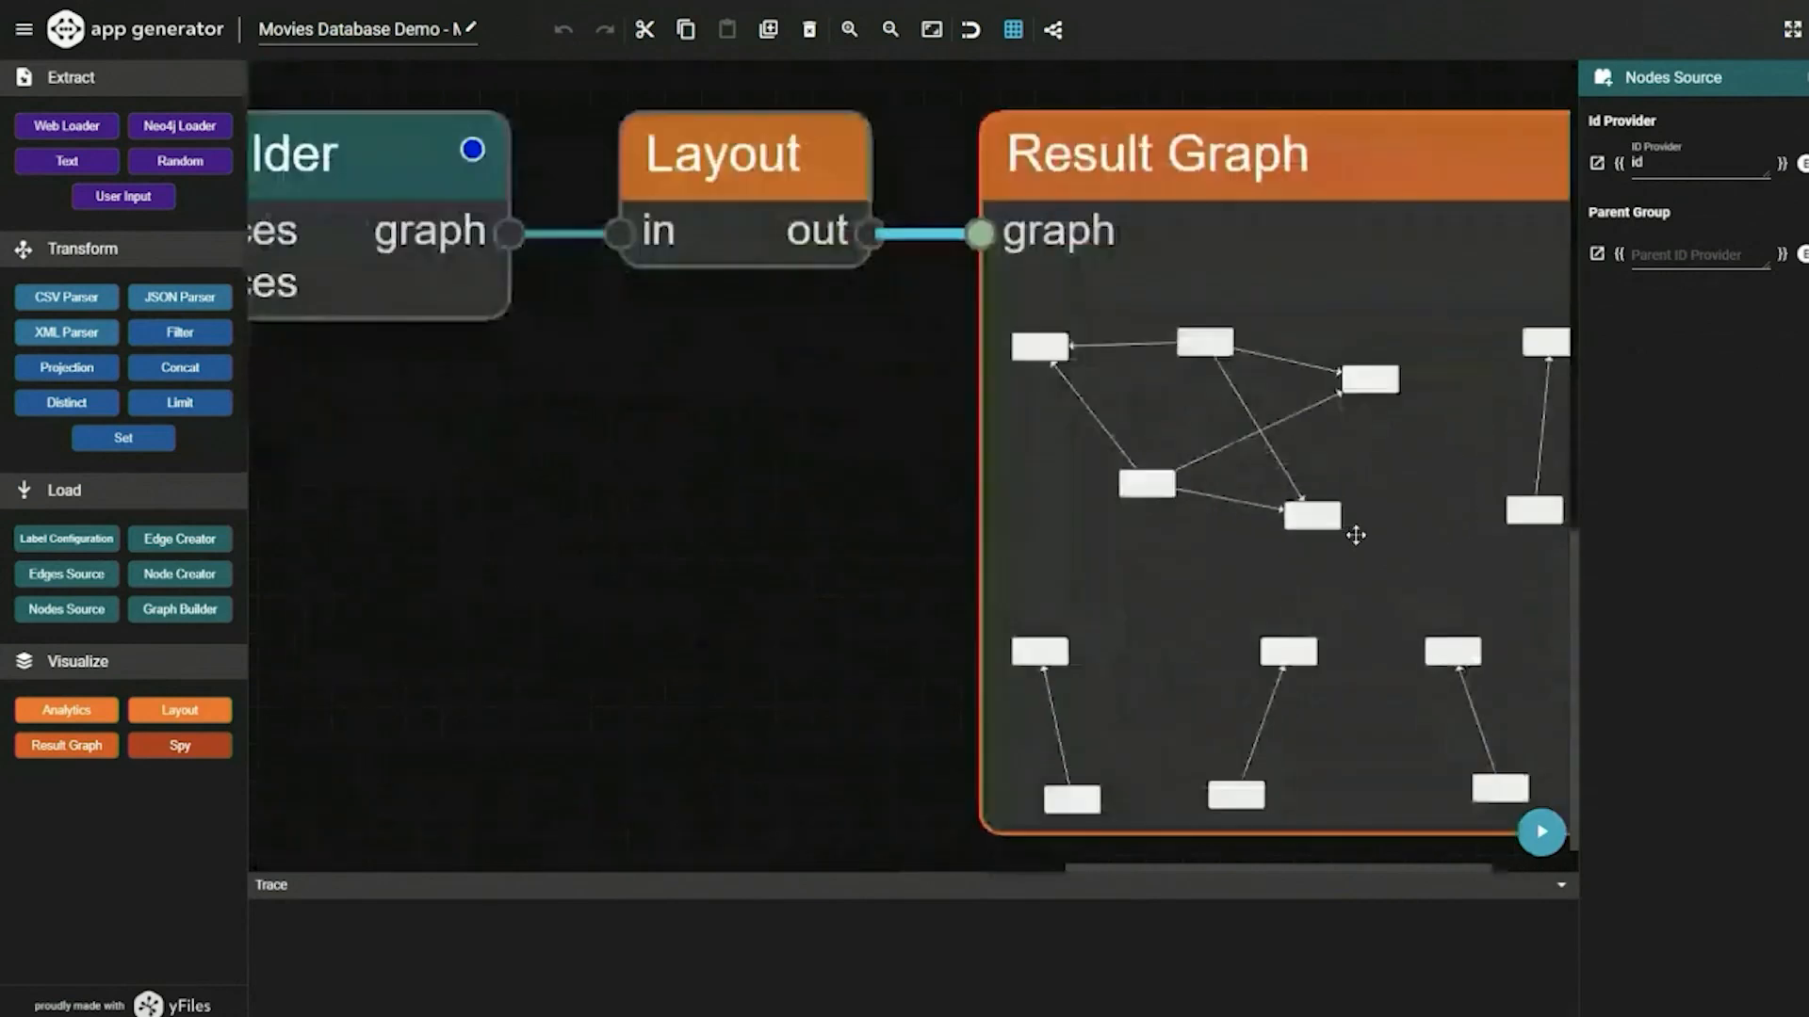
- Connect the Node Creator to the Nodes Source's nodeCreator input and the Edge Creator to the Edges Source's edgeCreator input
scroll(1356, 535, "down", 6)
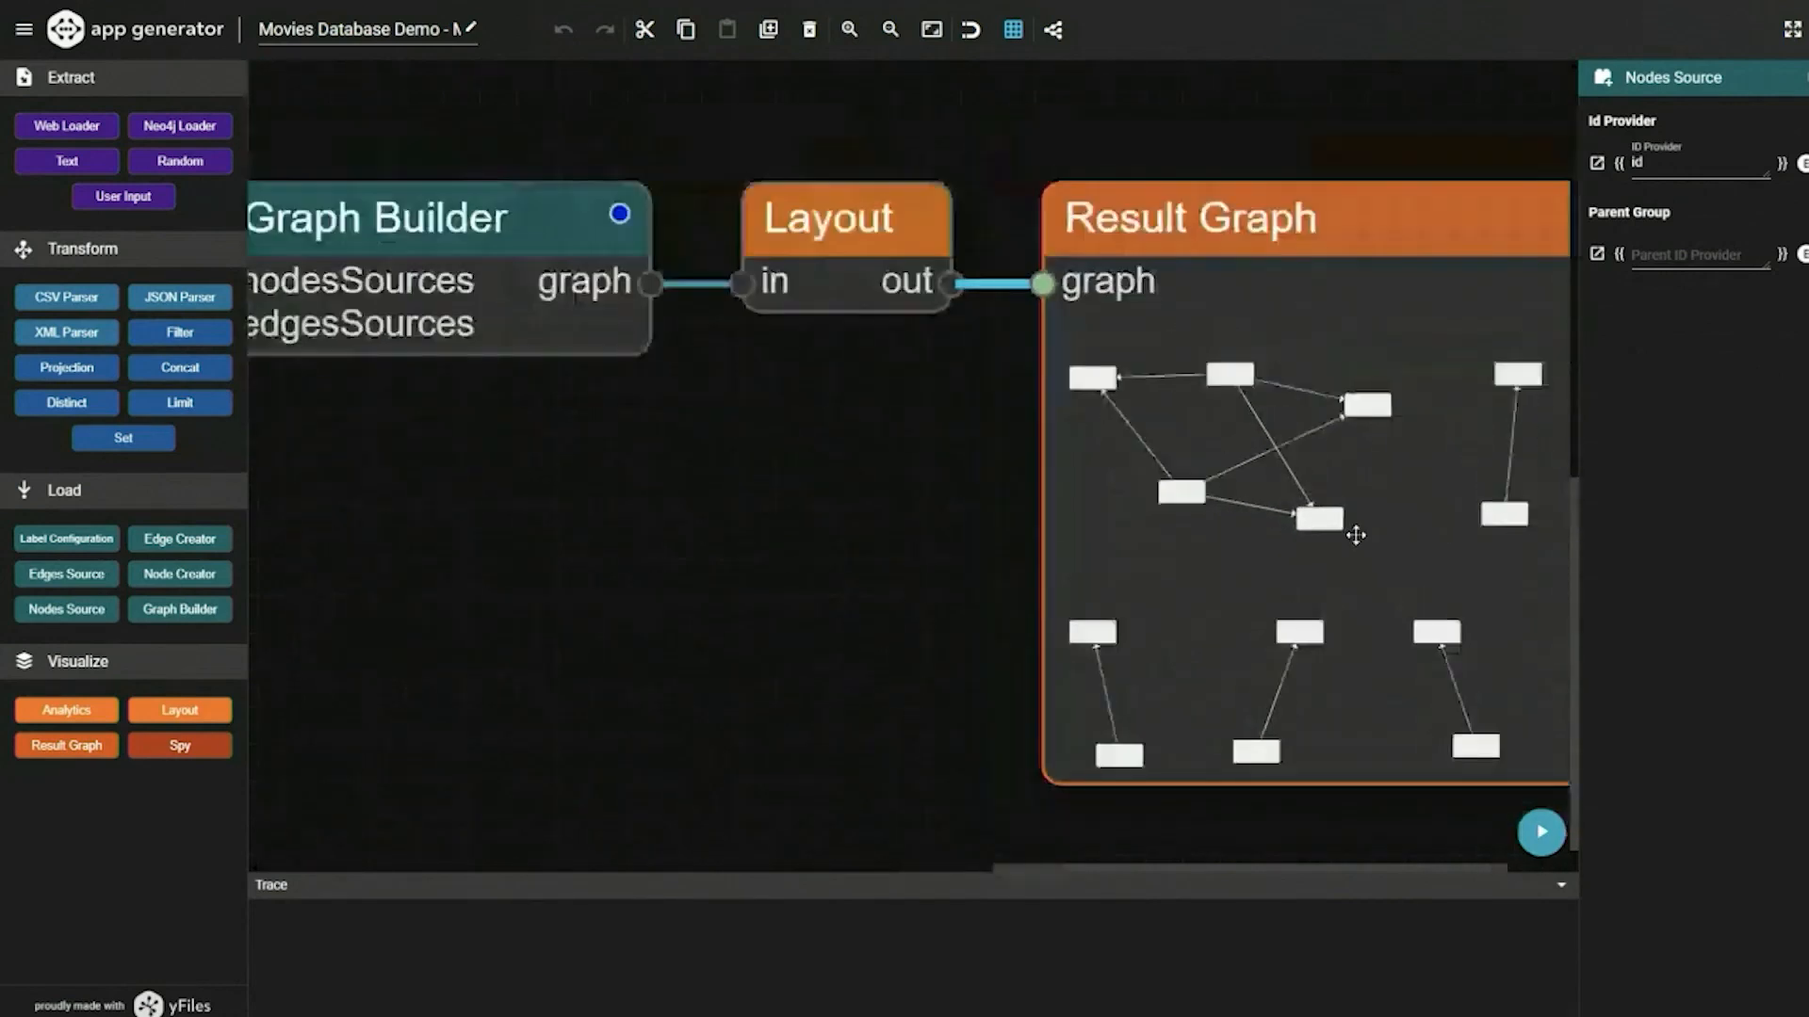
left_click_drag(675, 117, 843, 394)
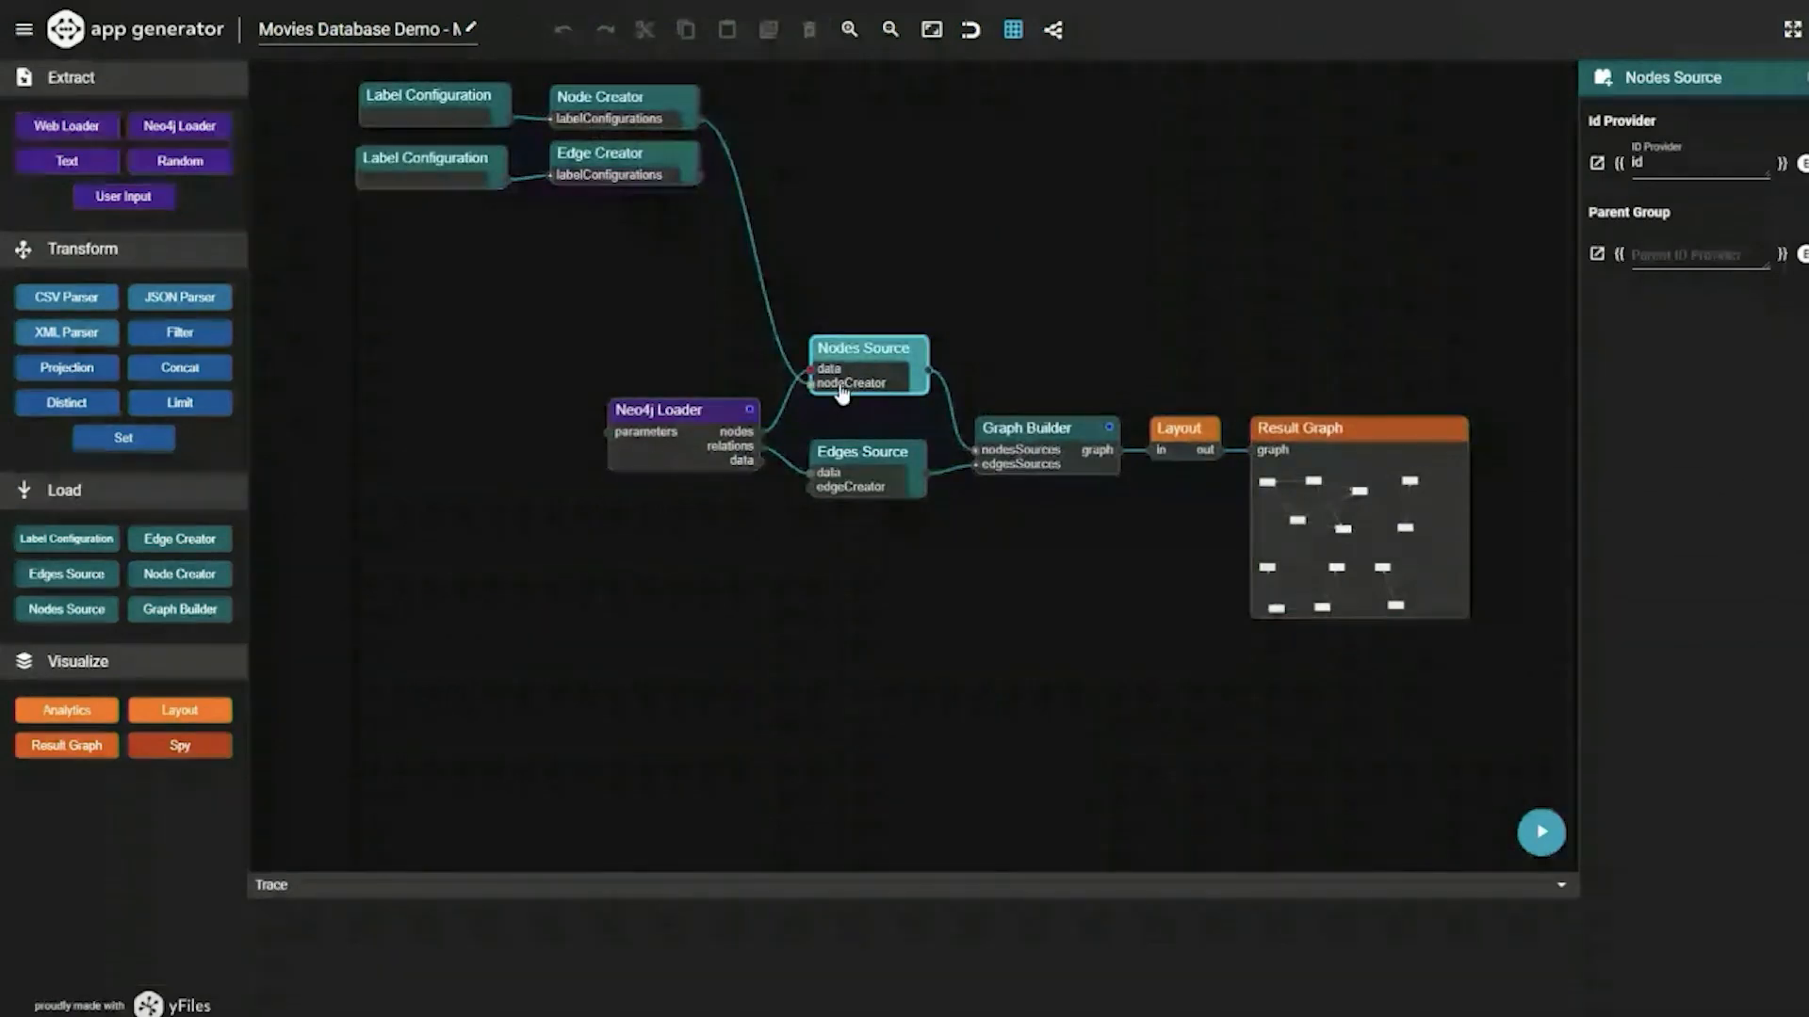
left_click_drag(703, 181, 812, 489)
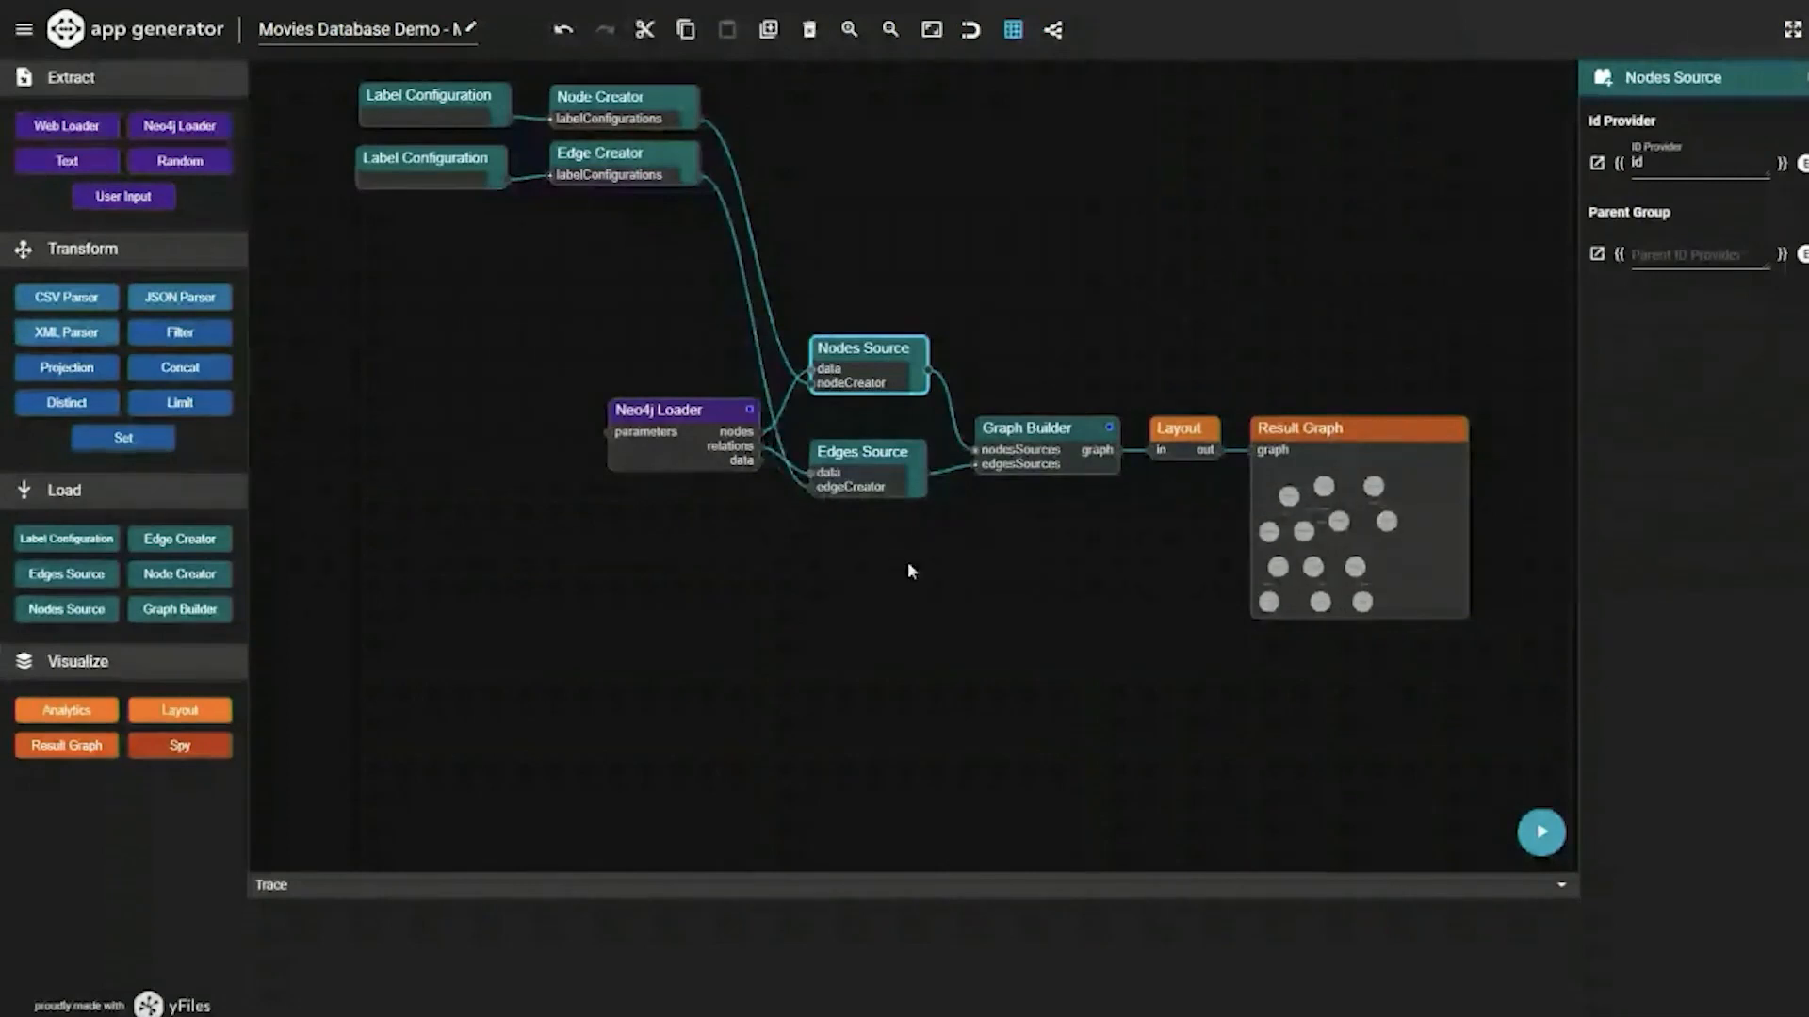
- Review the Node Creator's style and the node Label Configuration, and examine the styled graph in the application preview
left_click(613, 100)
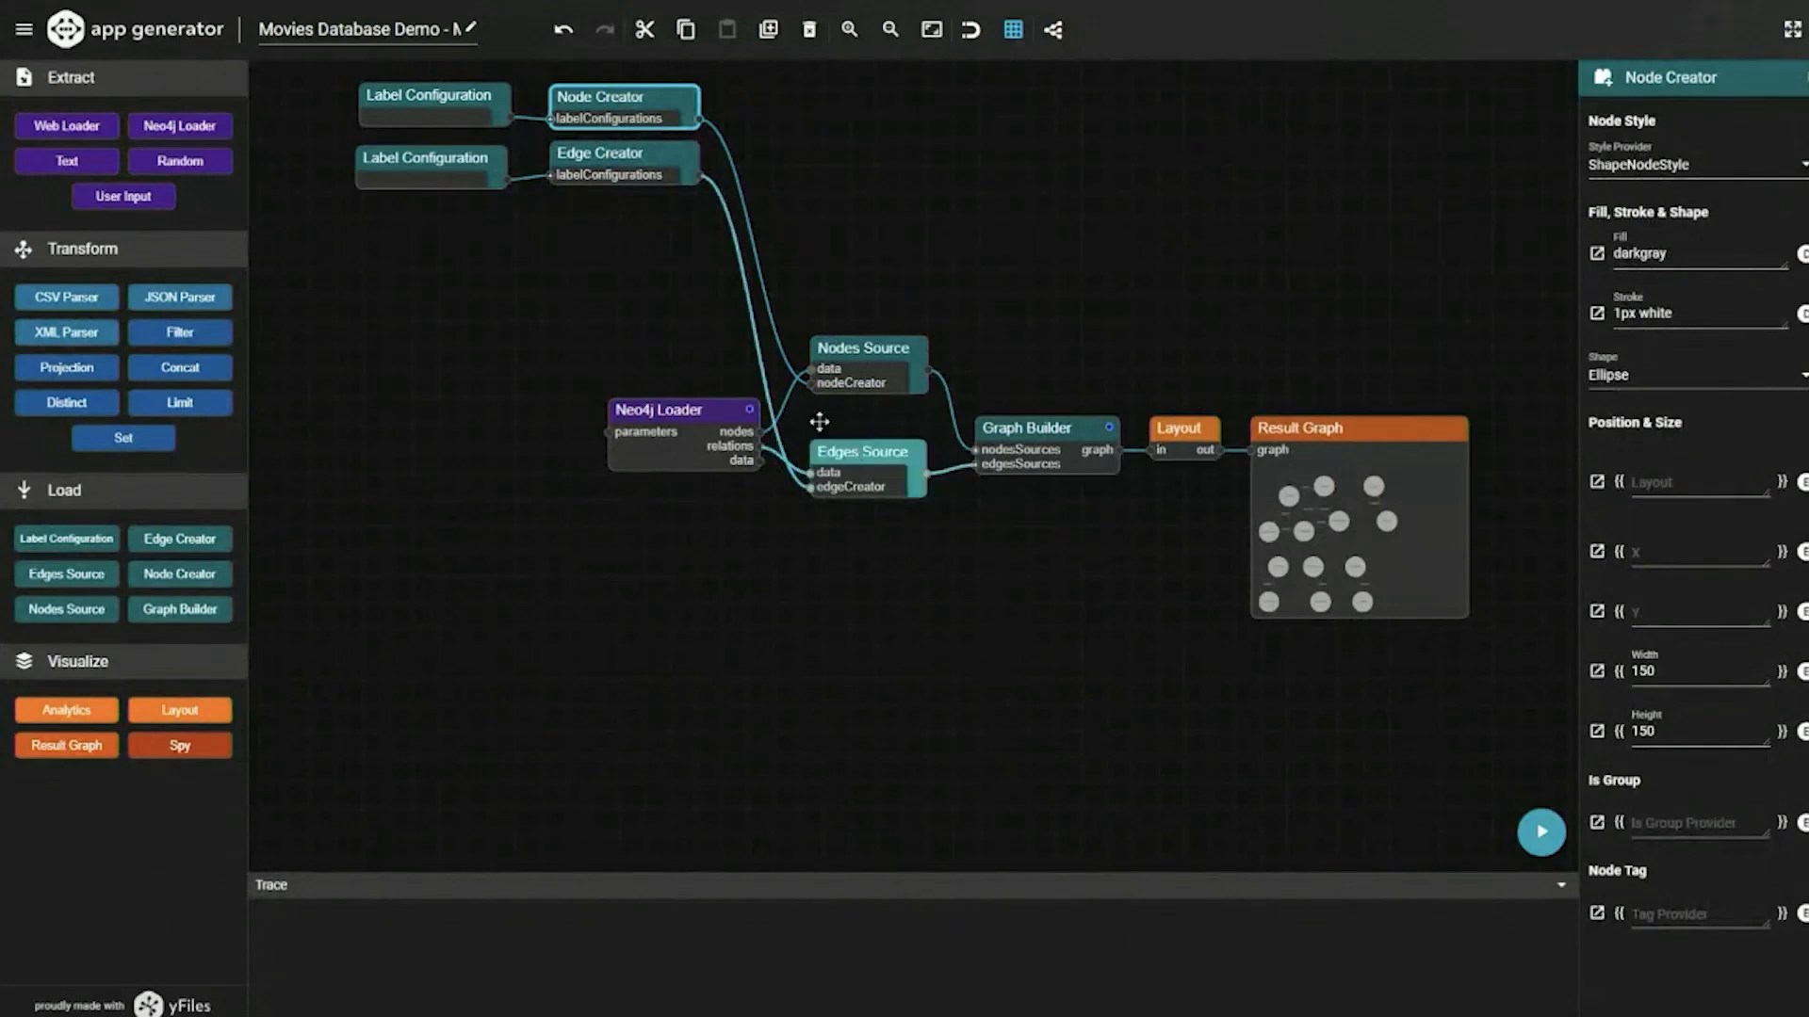
left_click(407, 104)
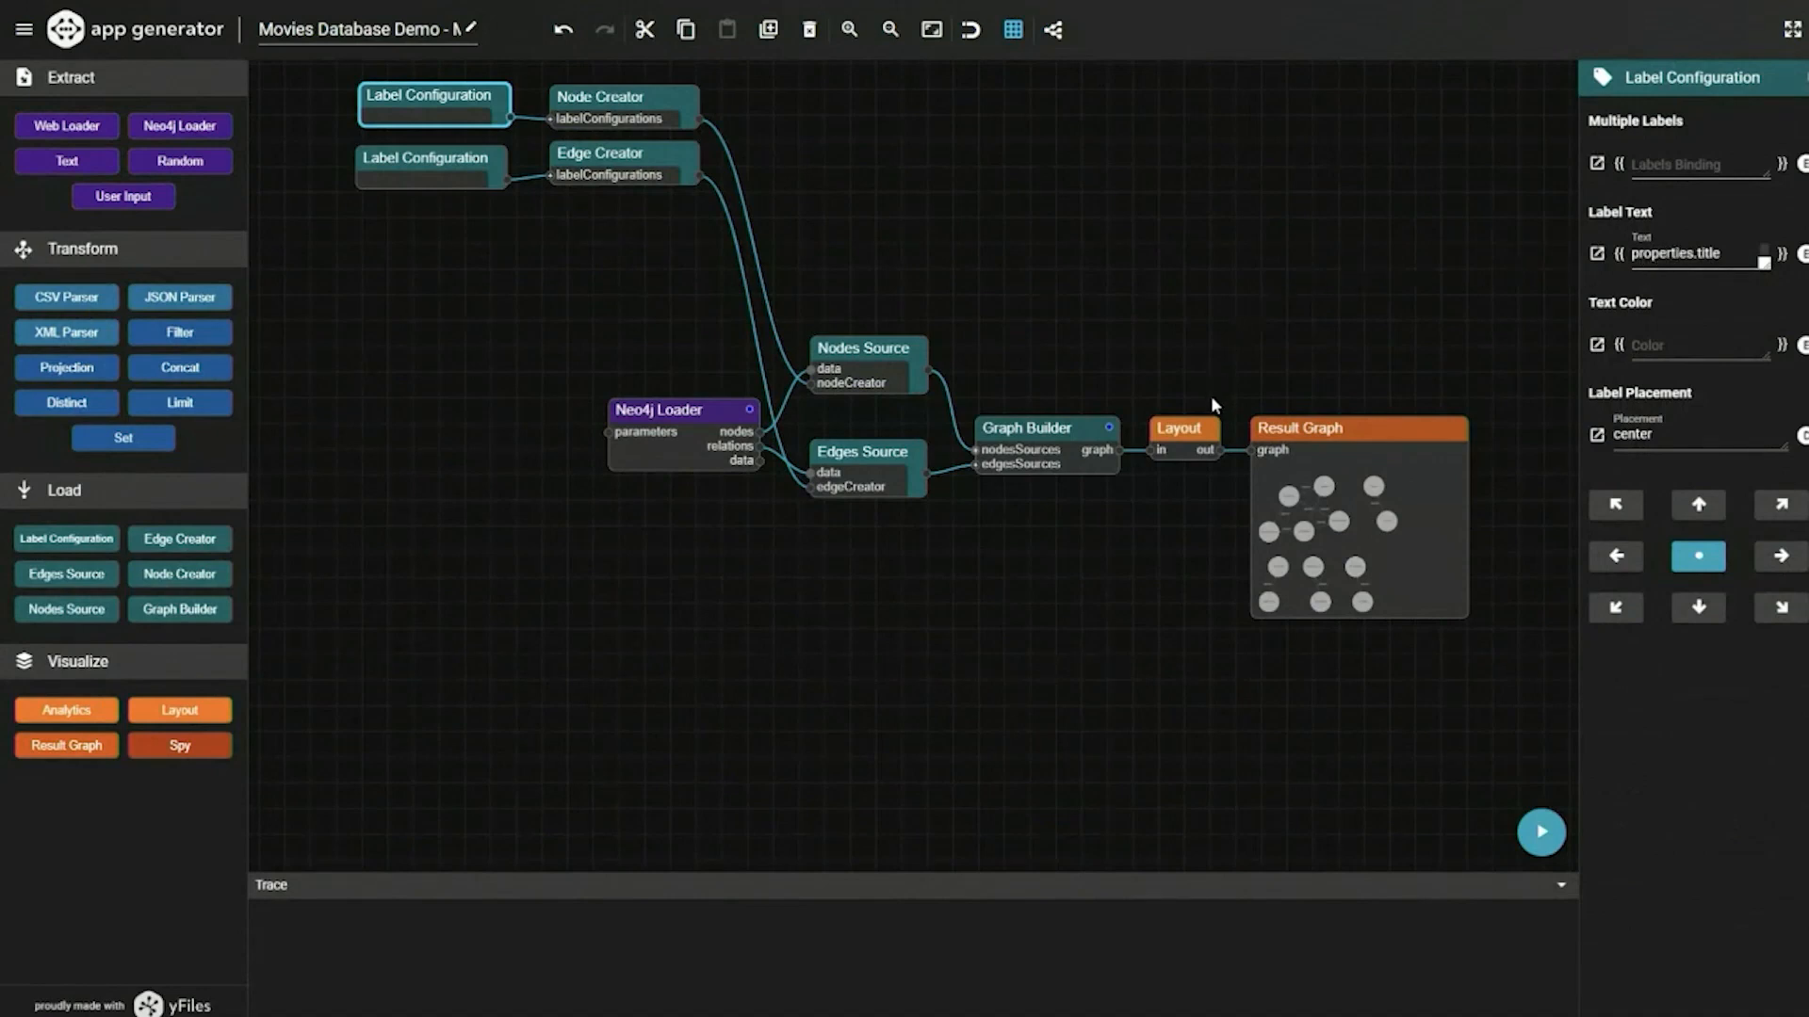
left_click(1542, 833)
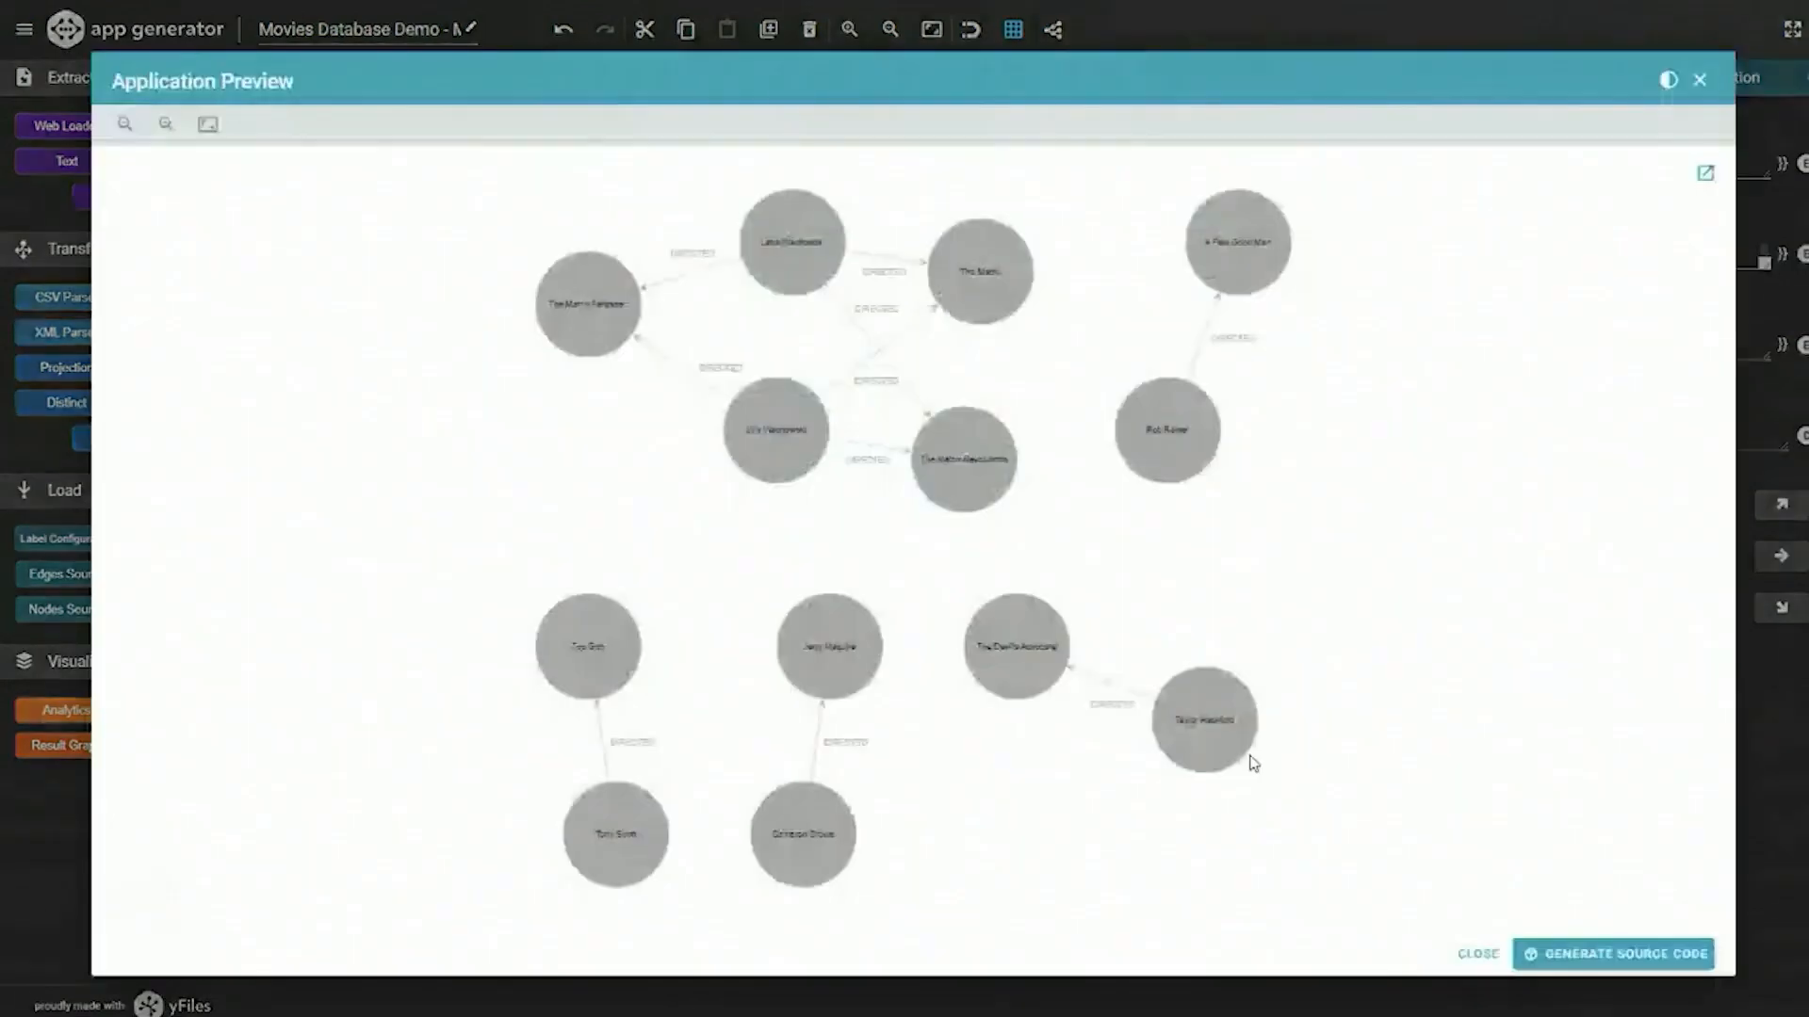
scroll(860, 283, "up", 1)
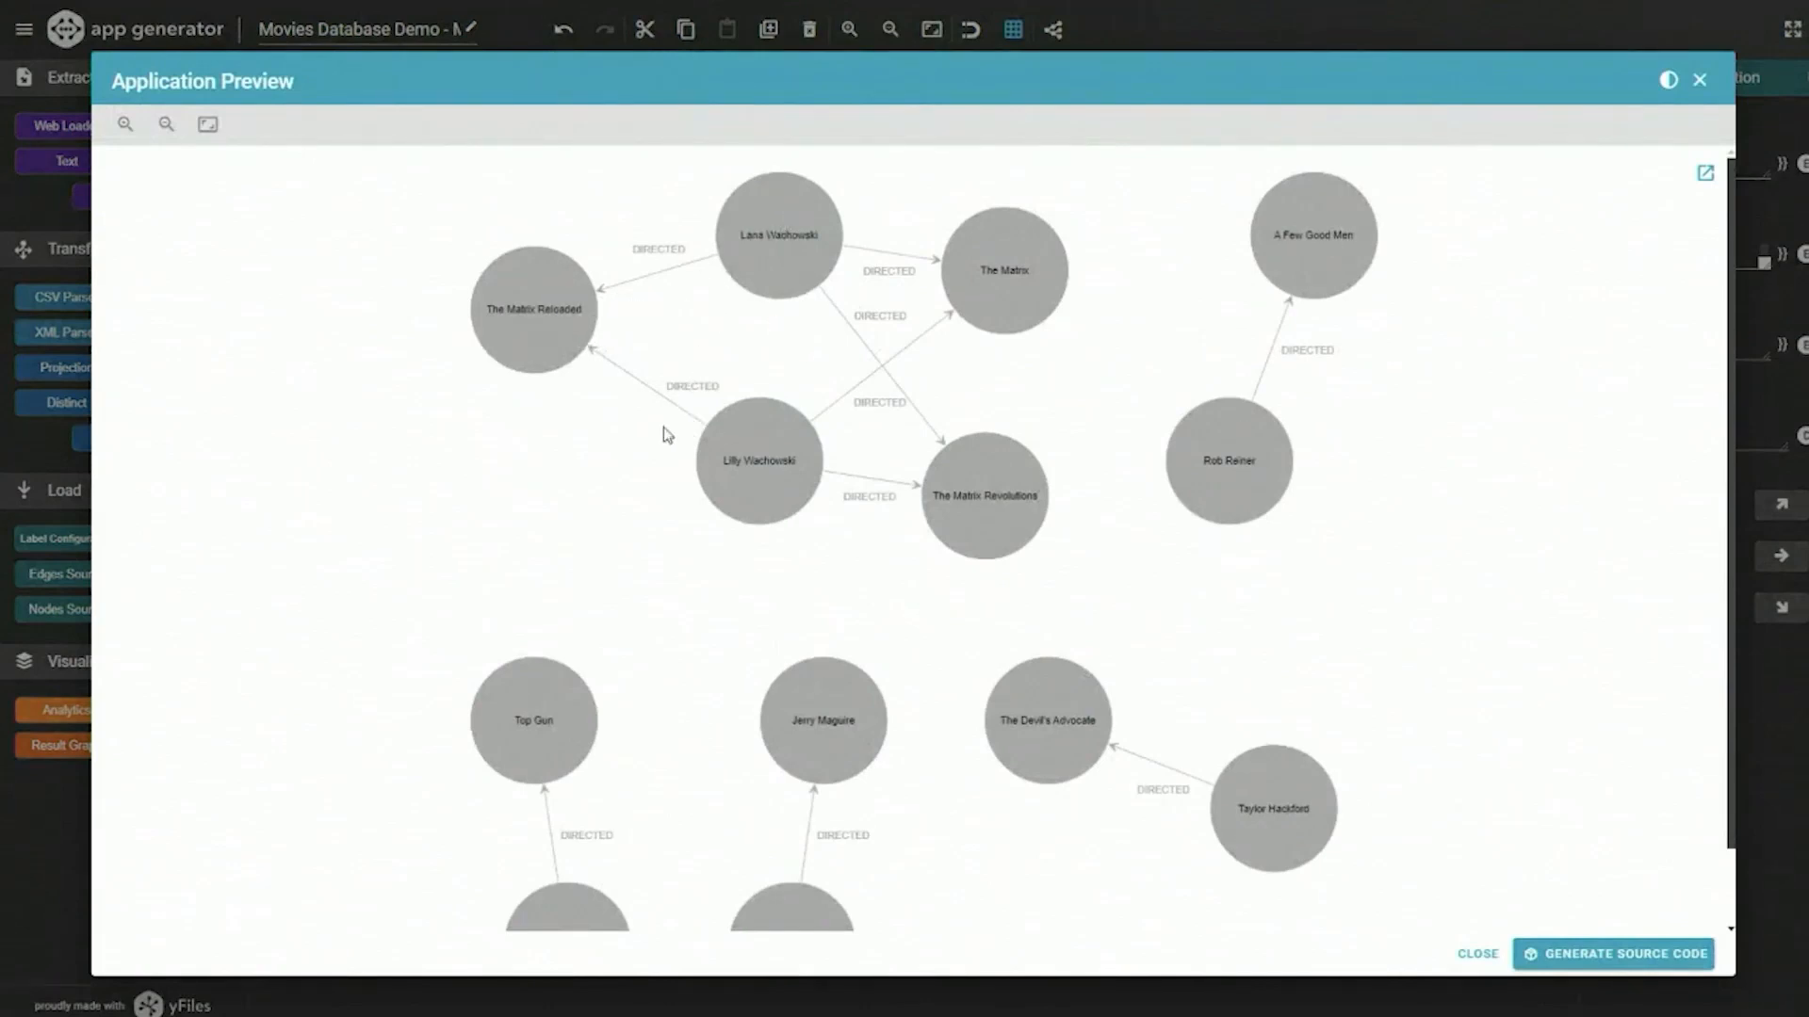
scroll(660, 451, "down", 1)
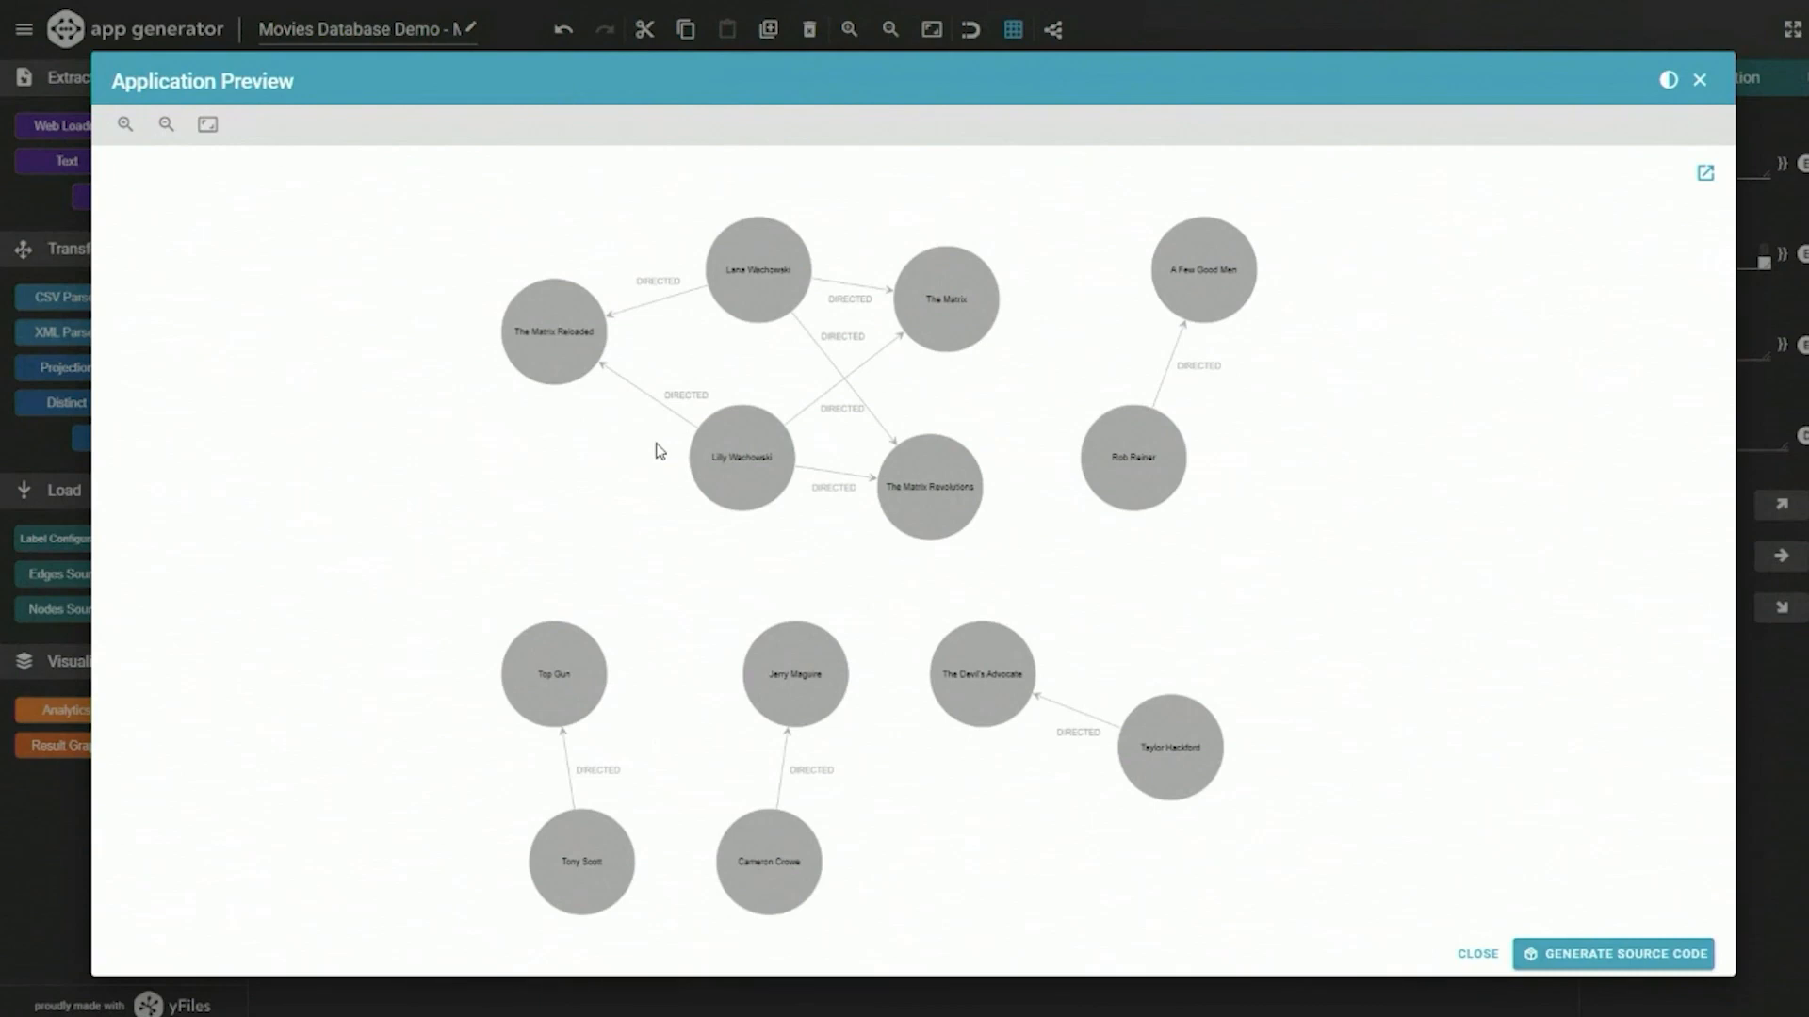
- Start generating the source code and configure the export for the Vue framework with TypeScript
left_click(1613, 959)
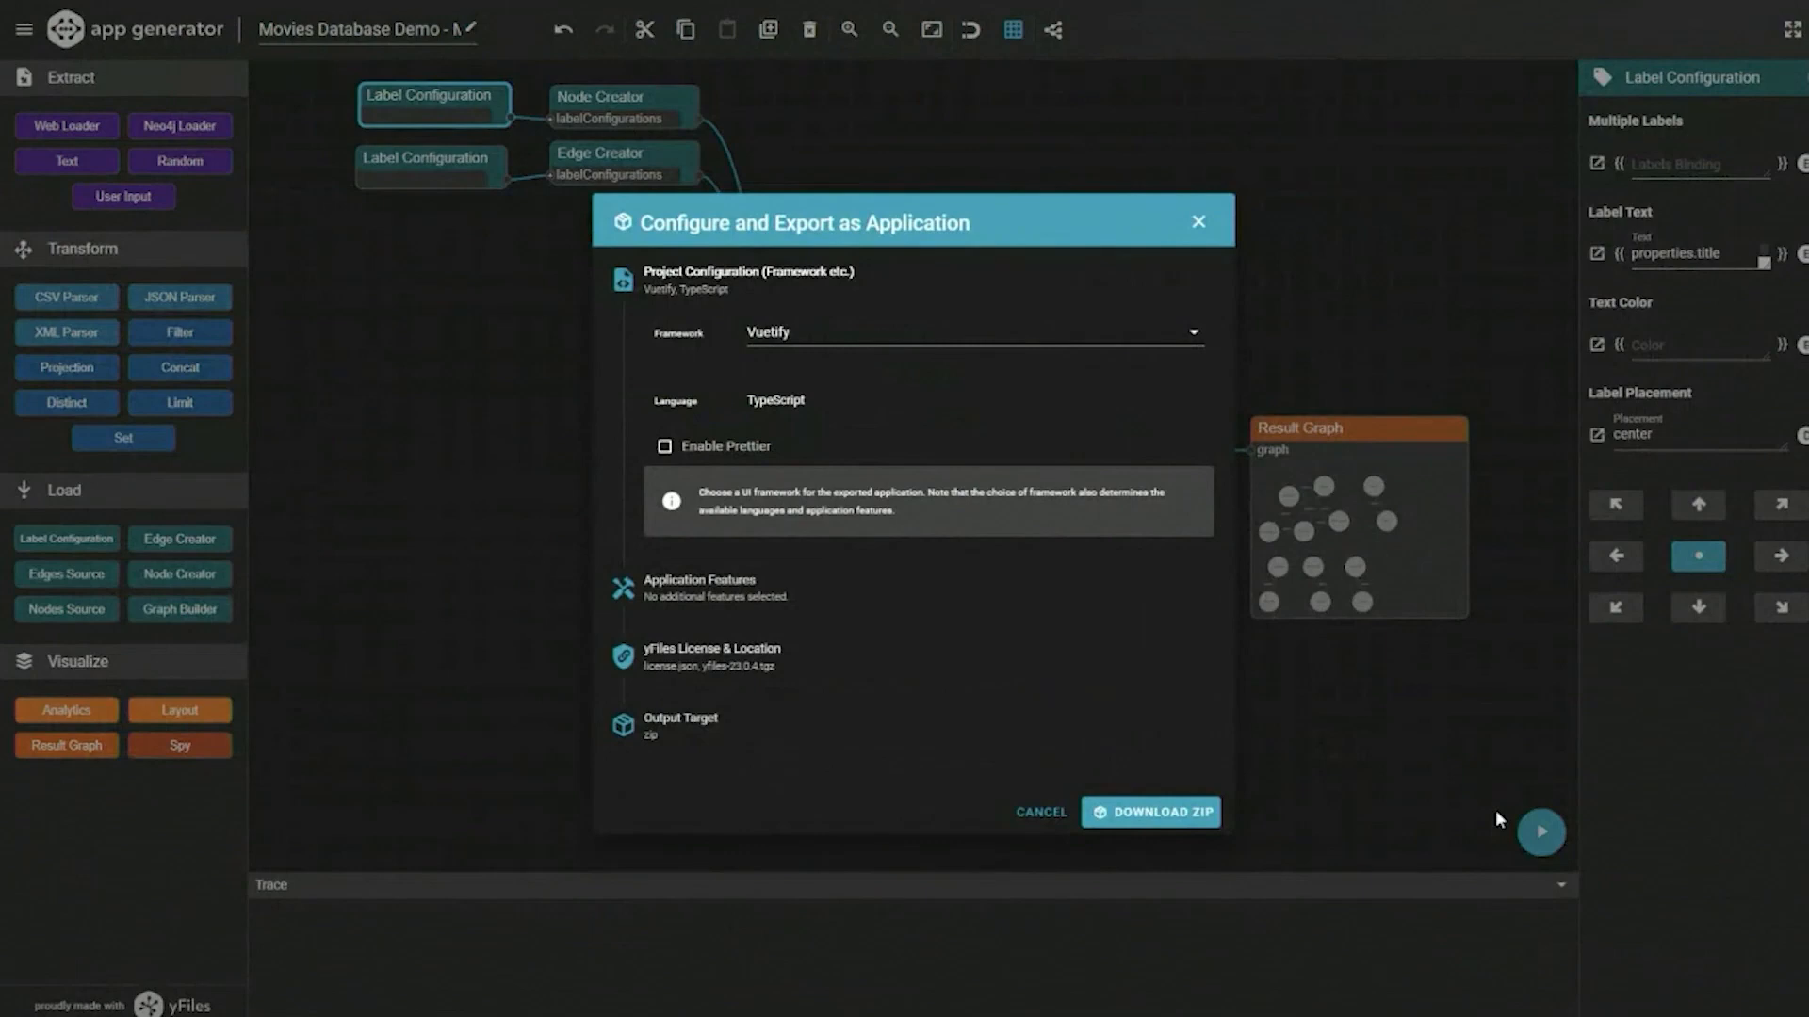
left_click(1198, 341)
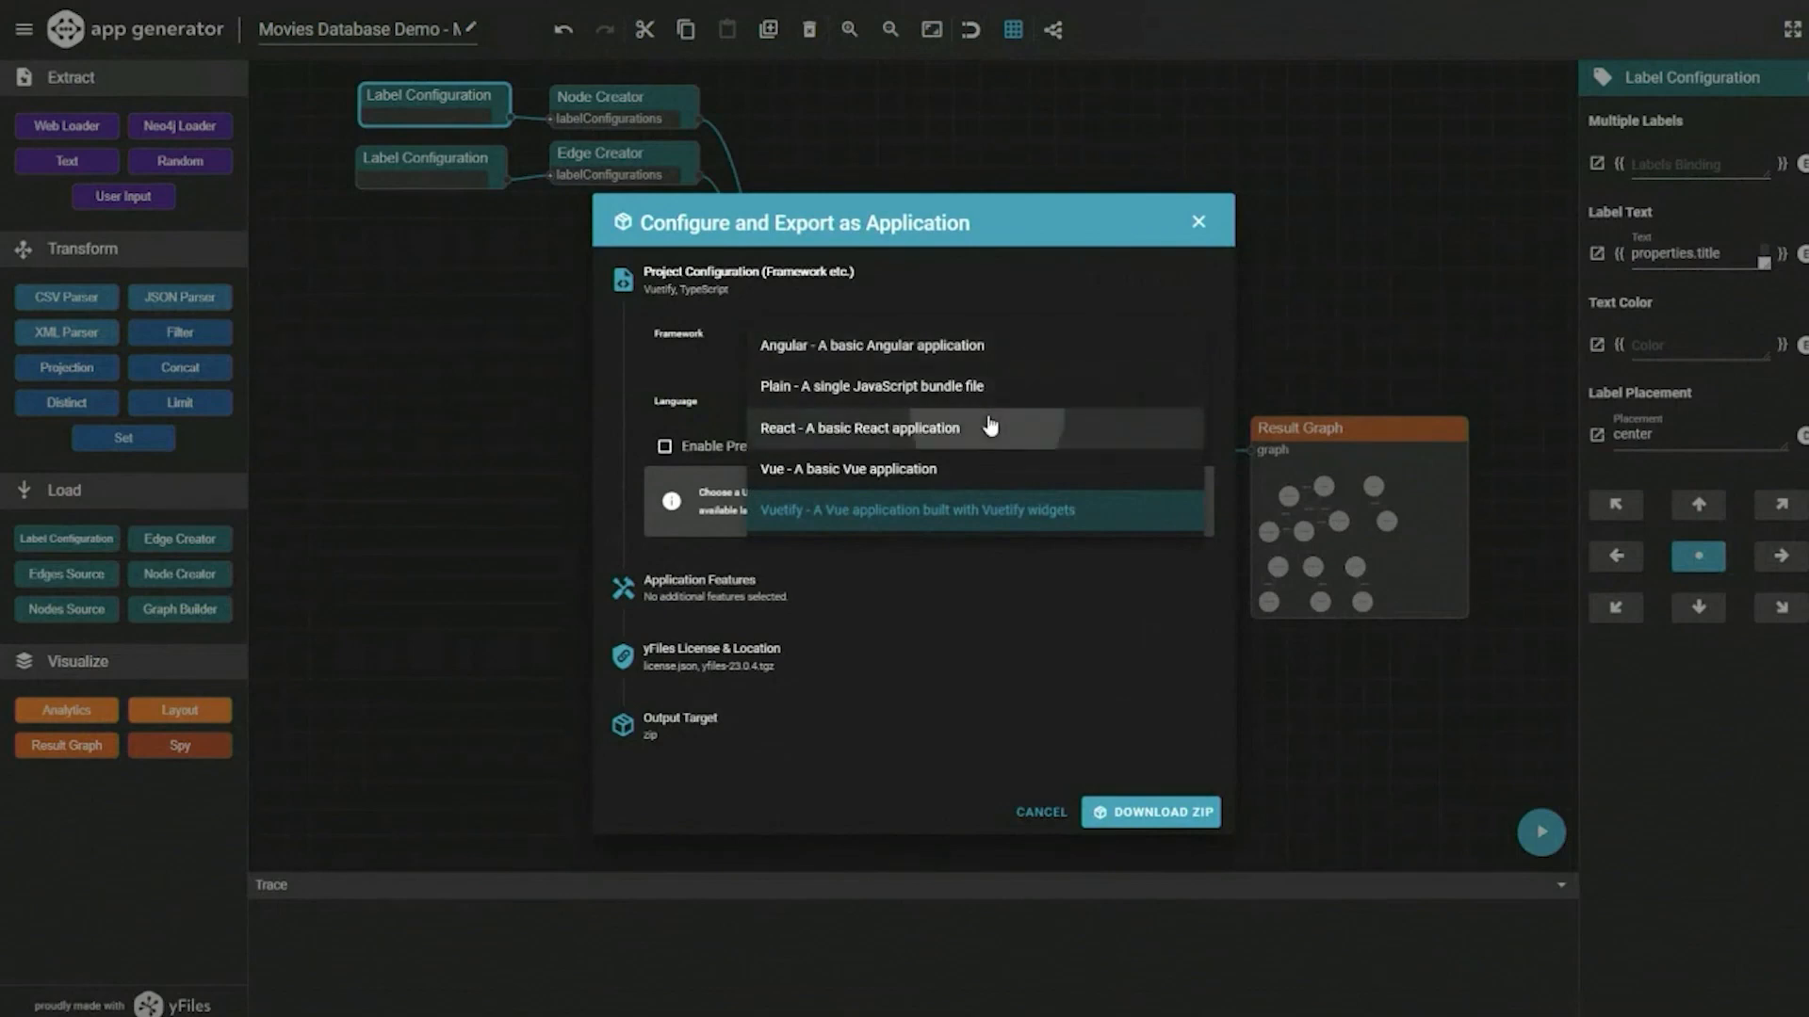
left_click(989, 424)
left_click(1190, 330)
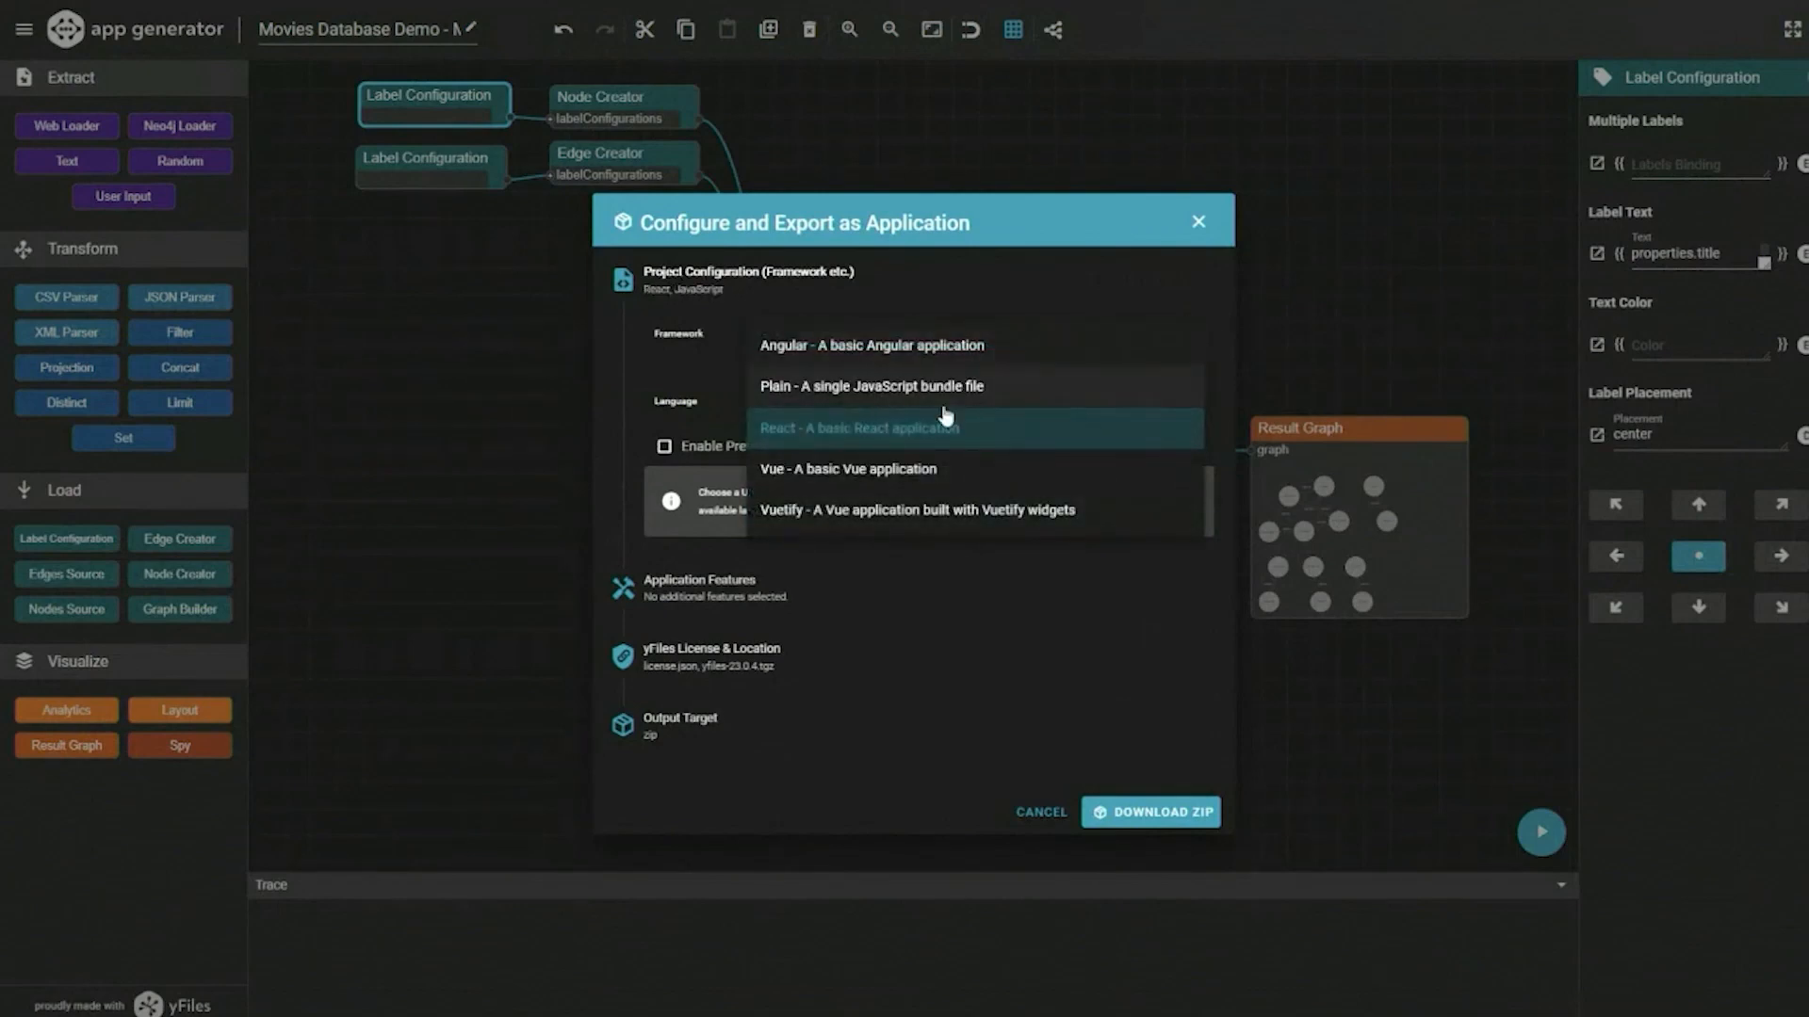
left_click(909, 475)
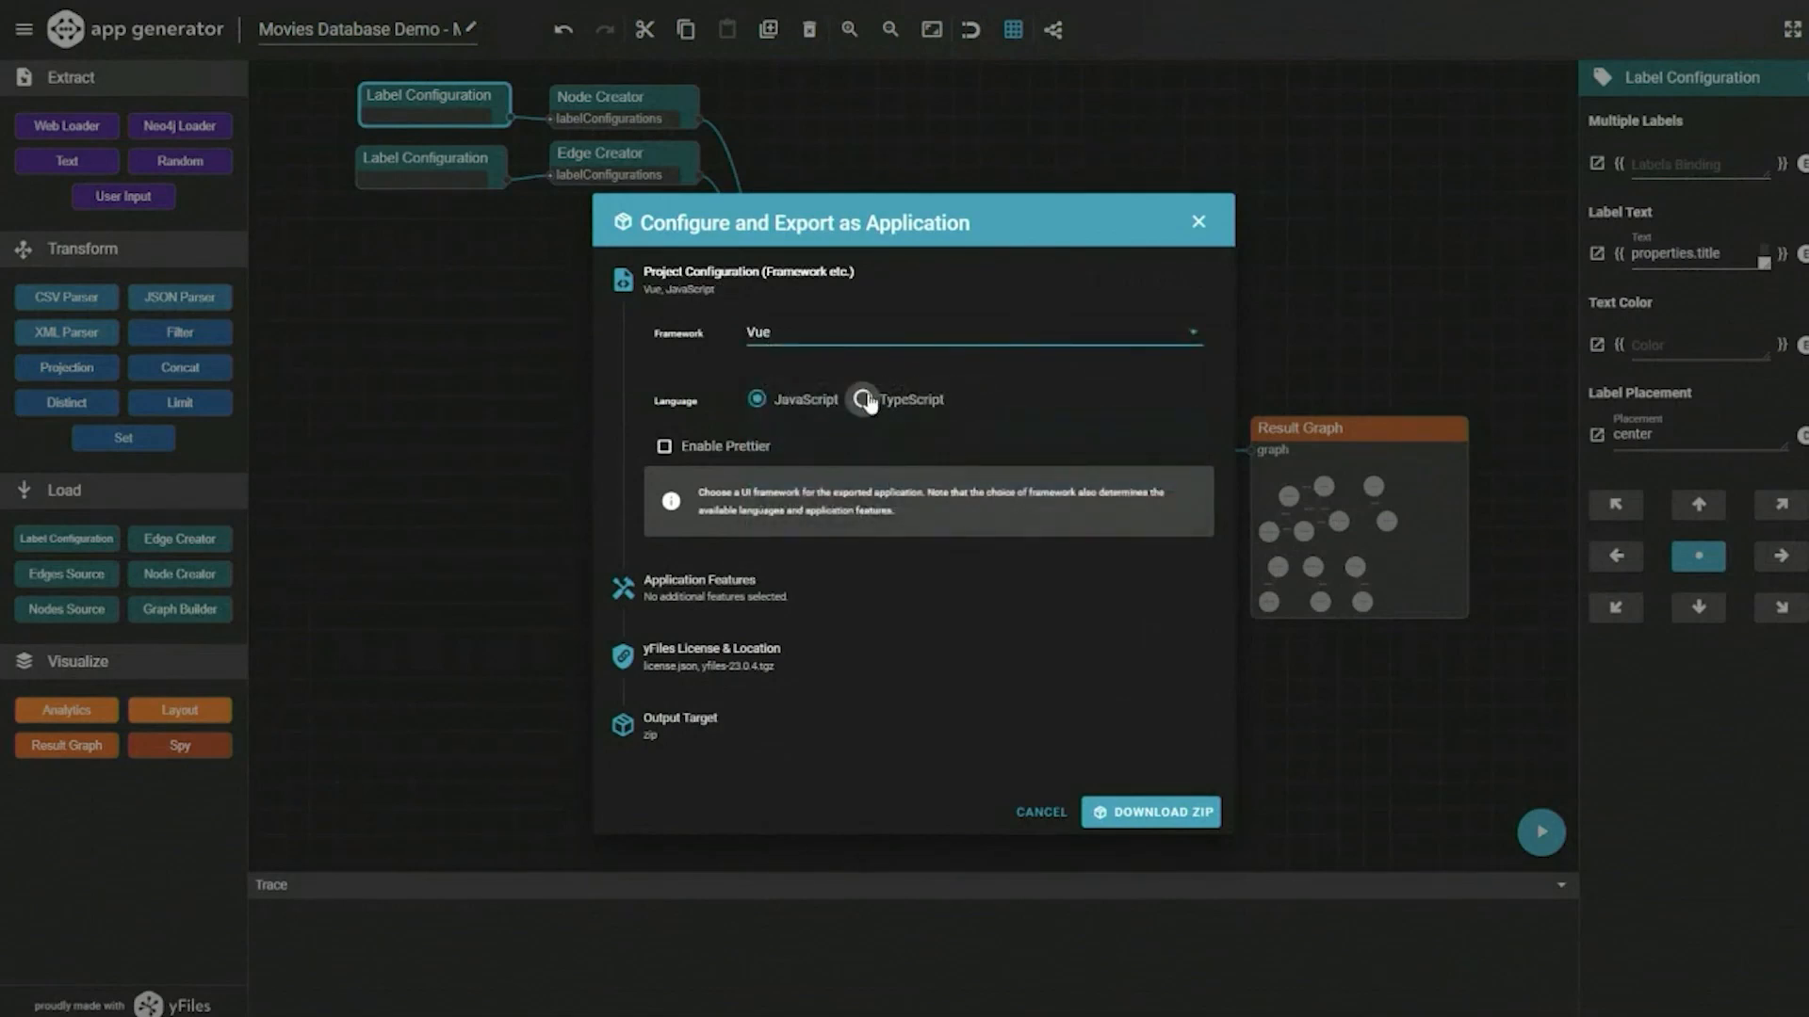
left_click(864, 400)
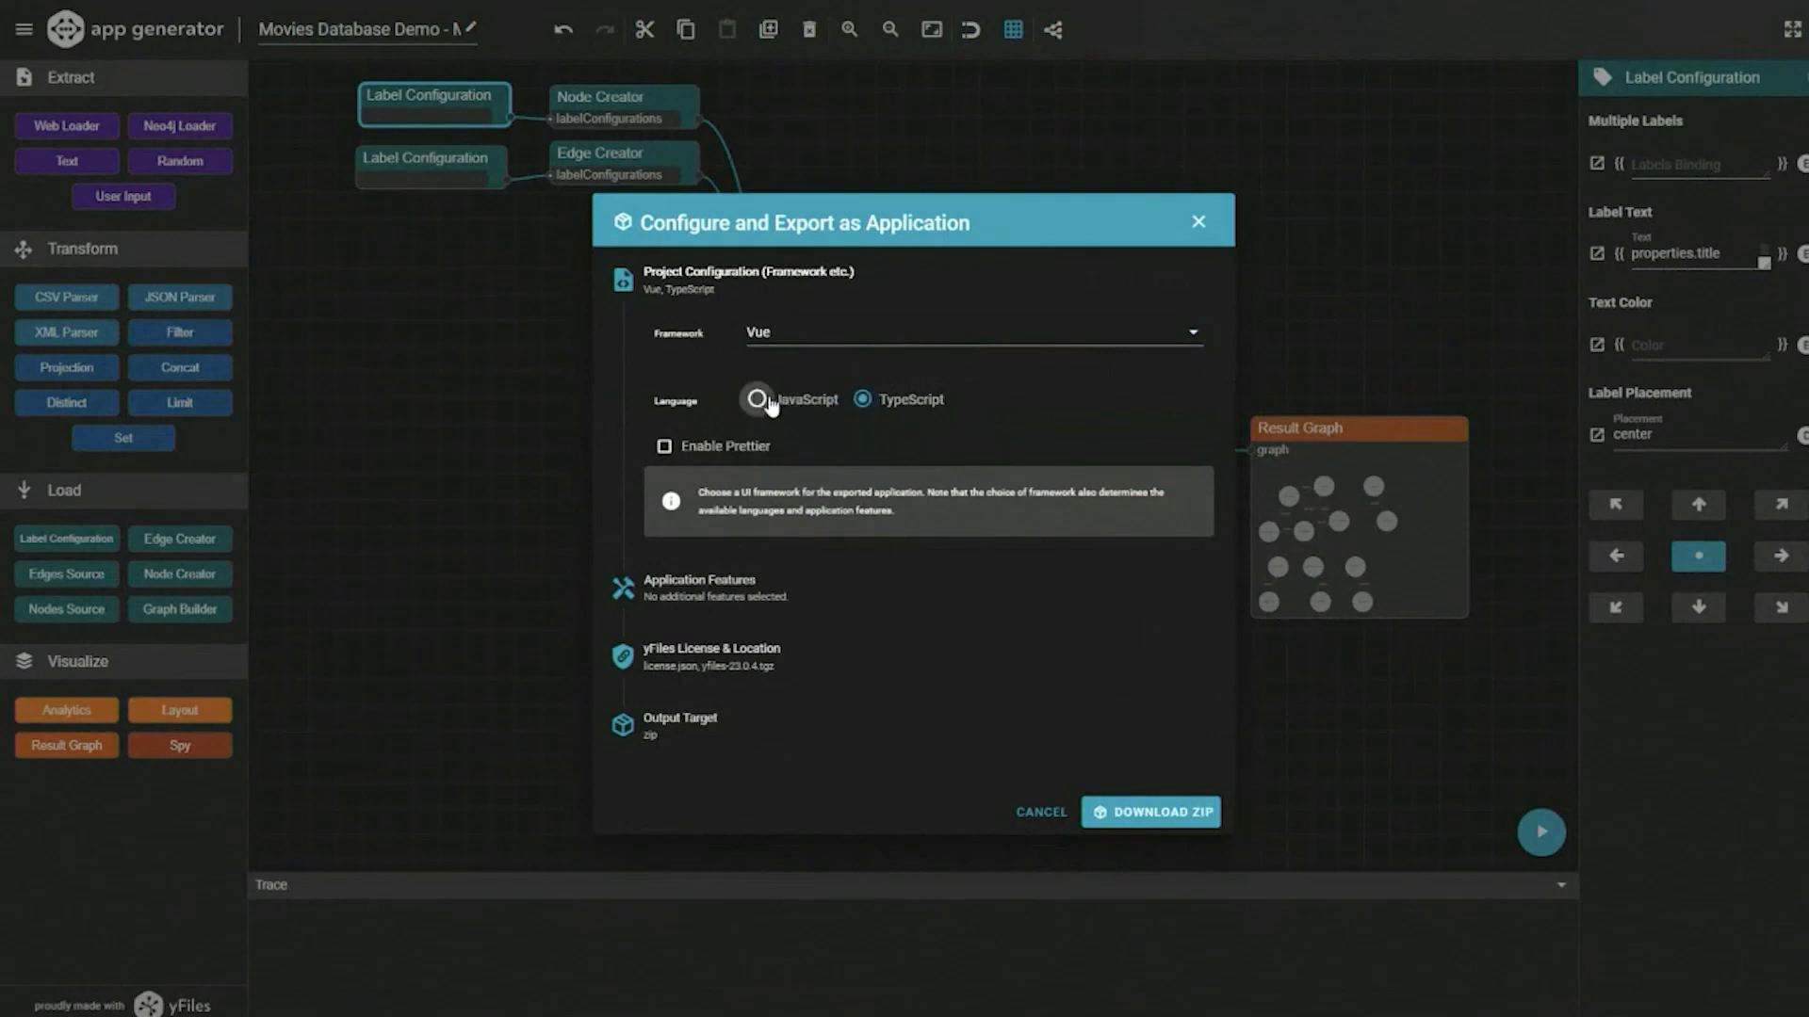
- Enable Interactive Editing, Context Menu, Tooltips, Printing, Search Bar and Graph Overview for the exported application, and download it as a zip
left_click(718, 586)
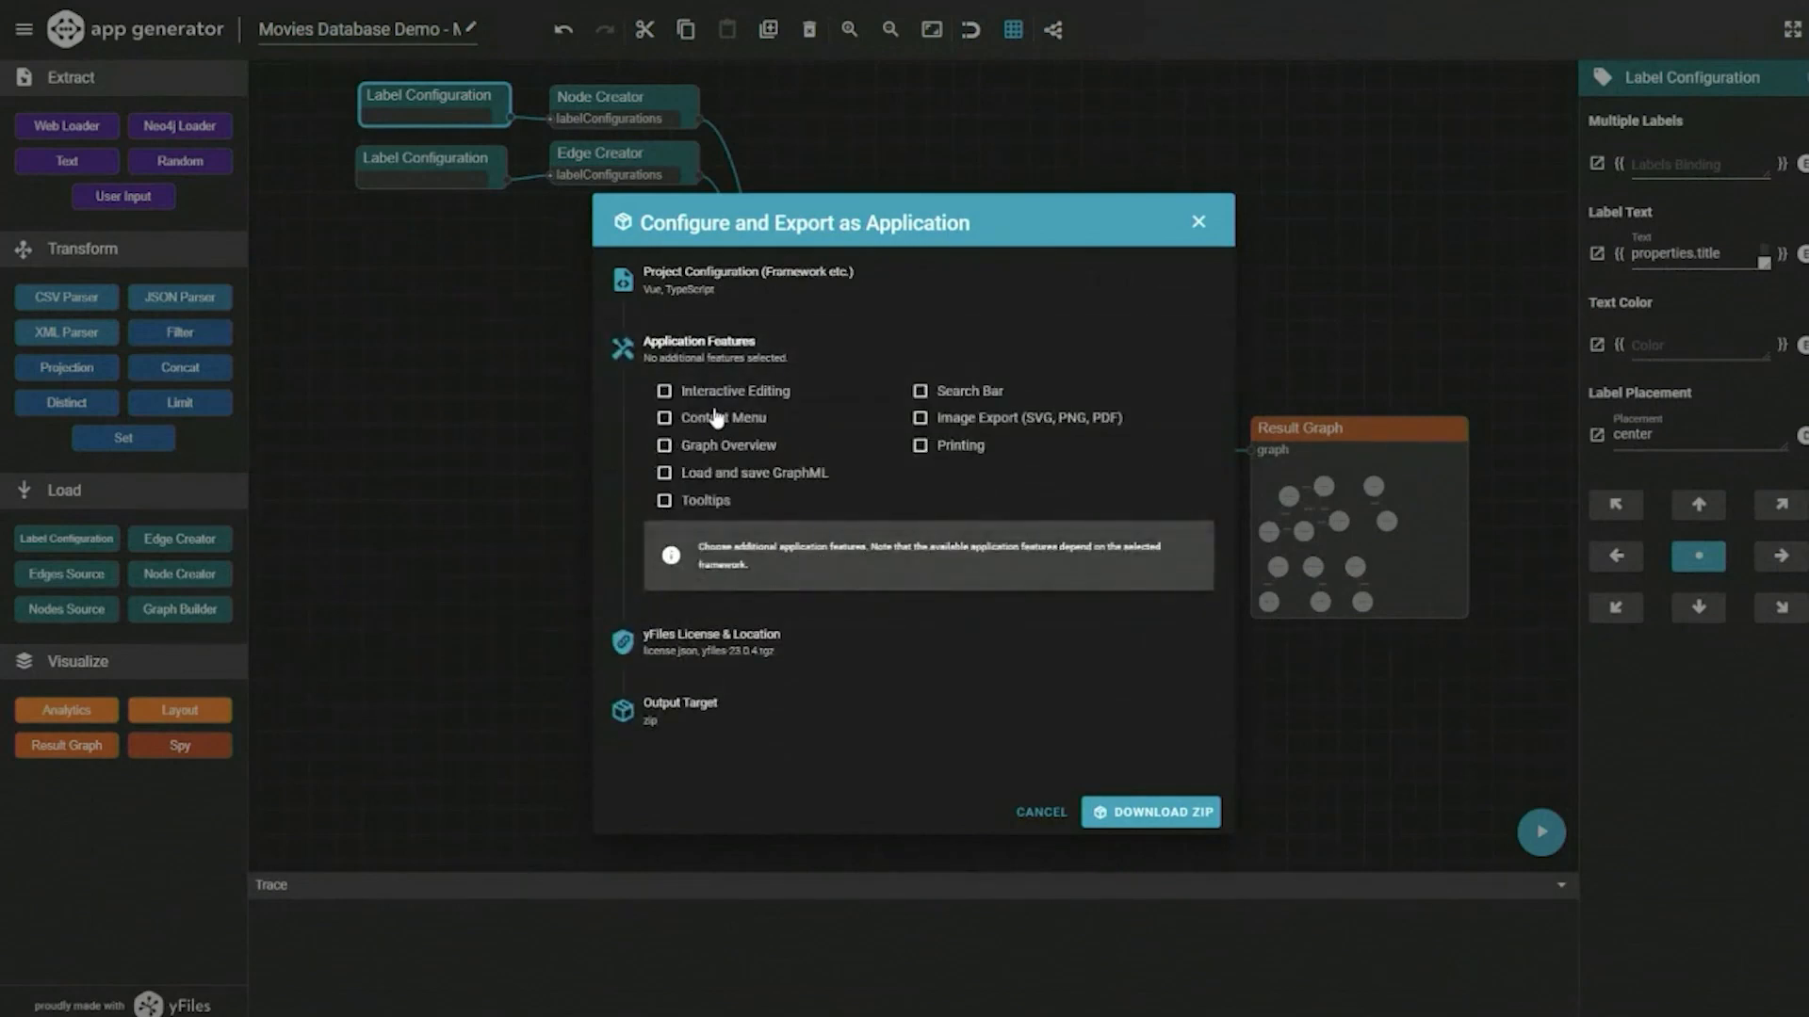
left_click(665, 391)
left_click(664, 417)
left_click(664, 501)
left_click(921, 446)
left_click(920, 391)
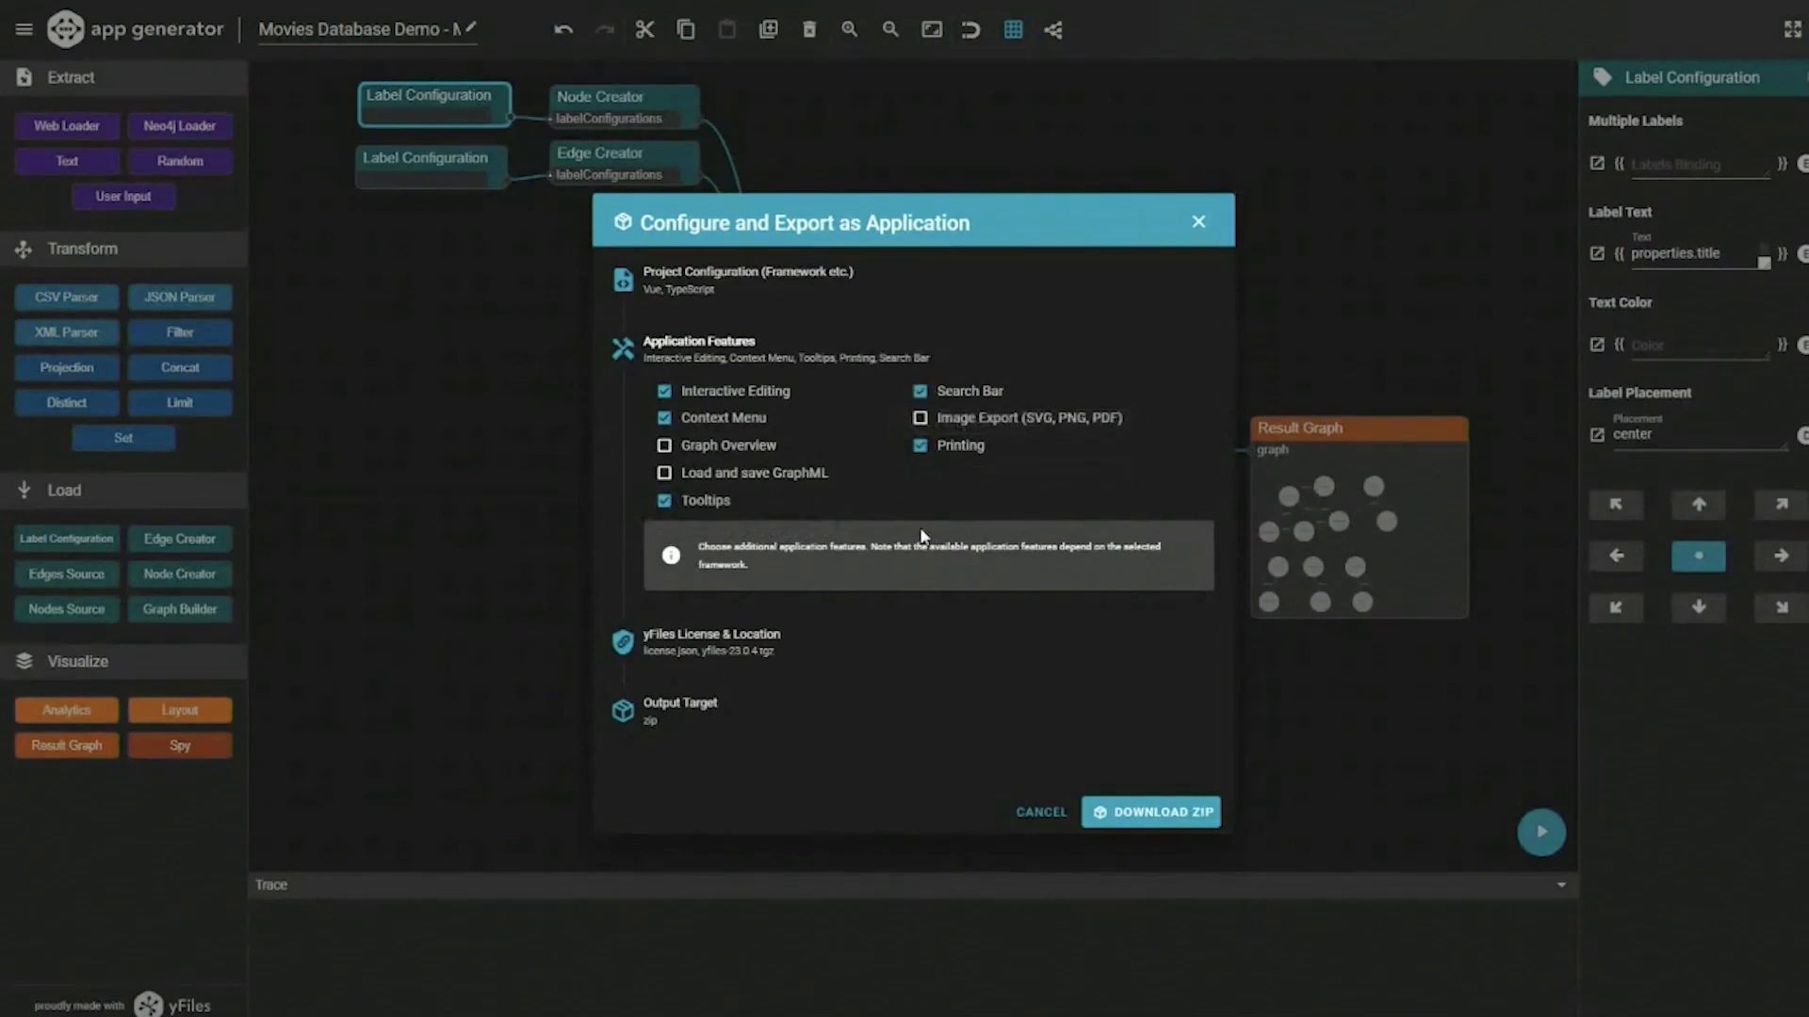
left_click(664, 446)
left_click(1157, 815)
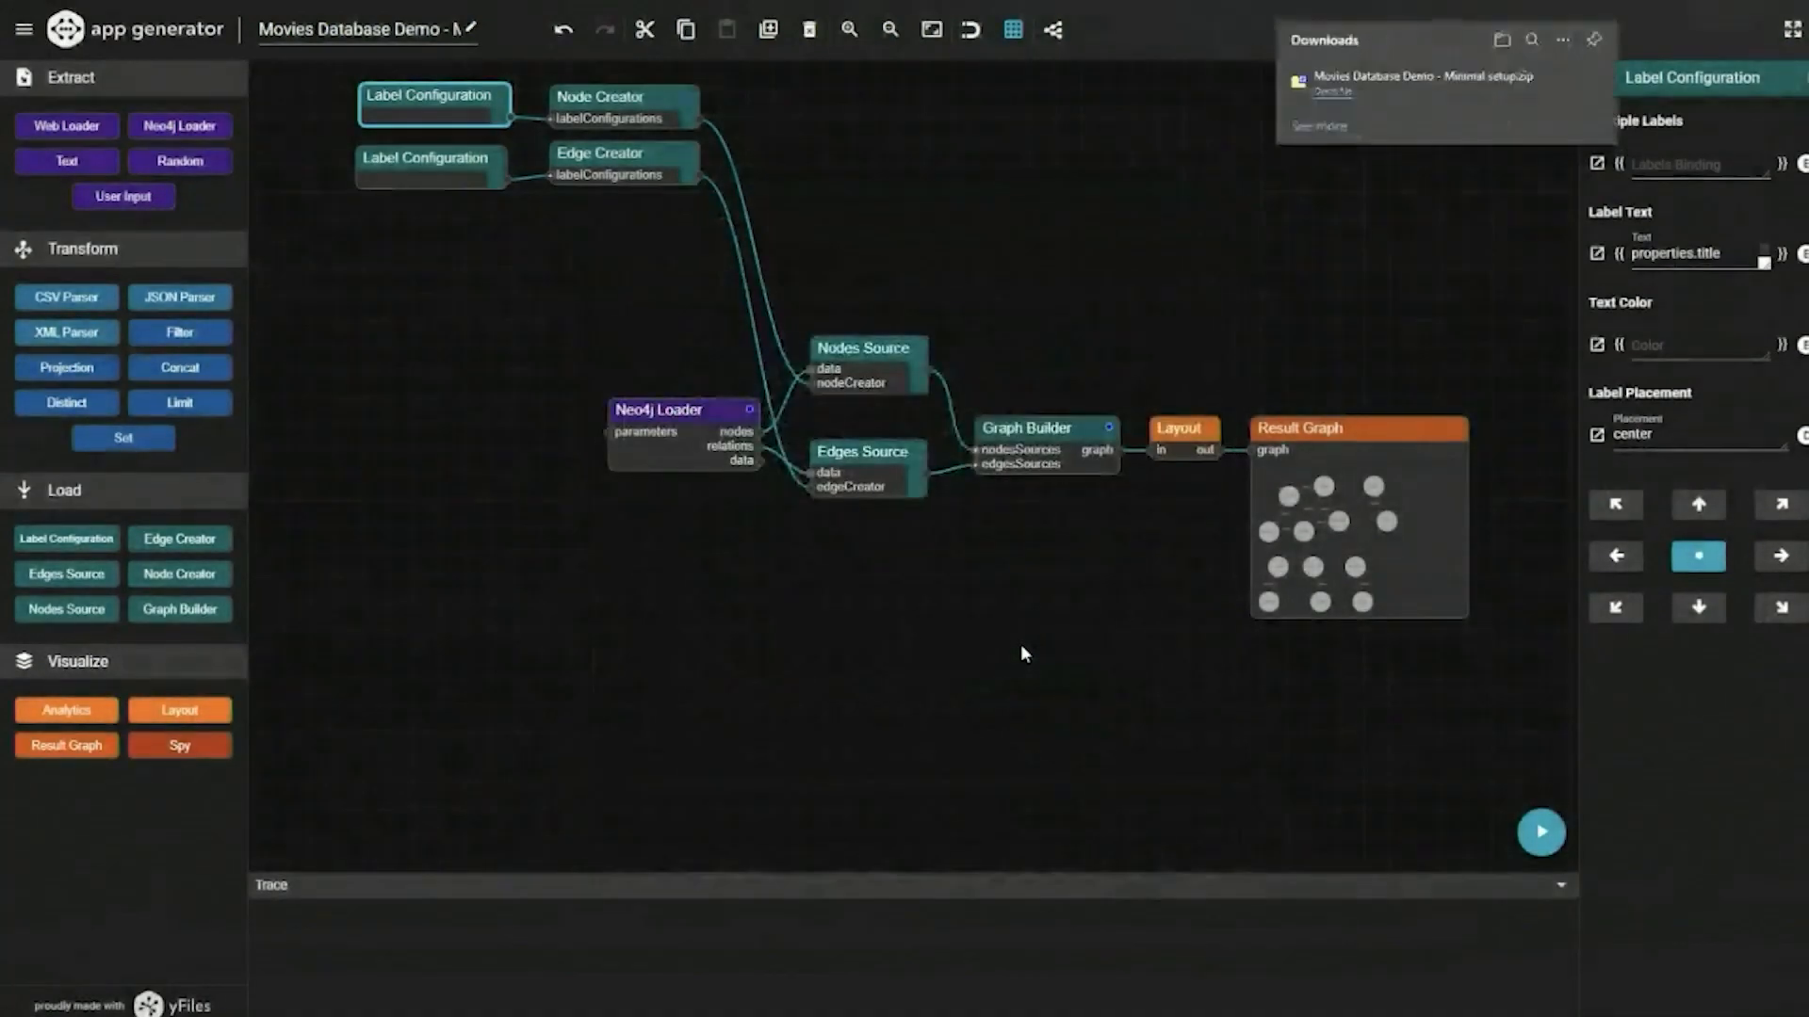
- Inspect the contents of the downloaded Movies Database Demo archive, and open the running movie-sample application at its local address
left_click(1333, 92)
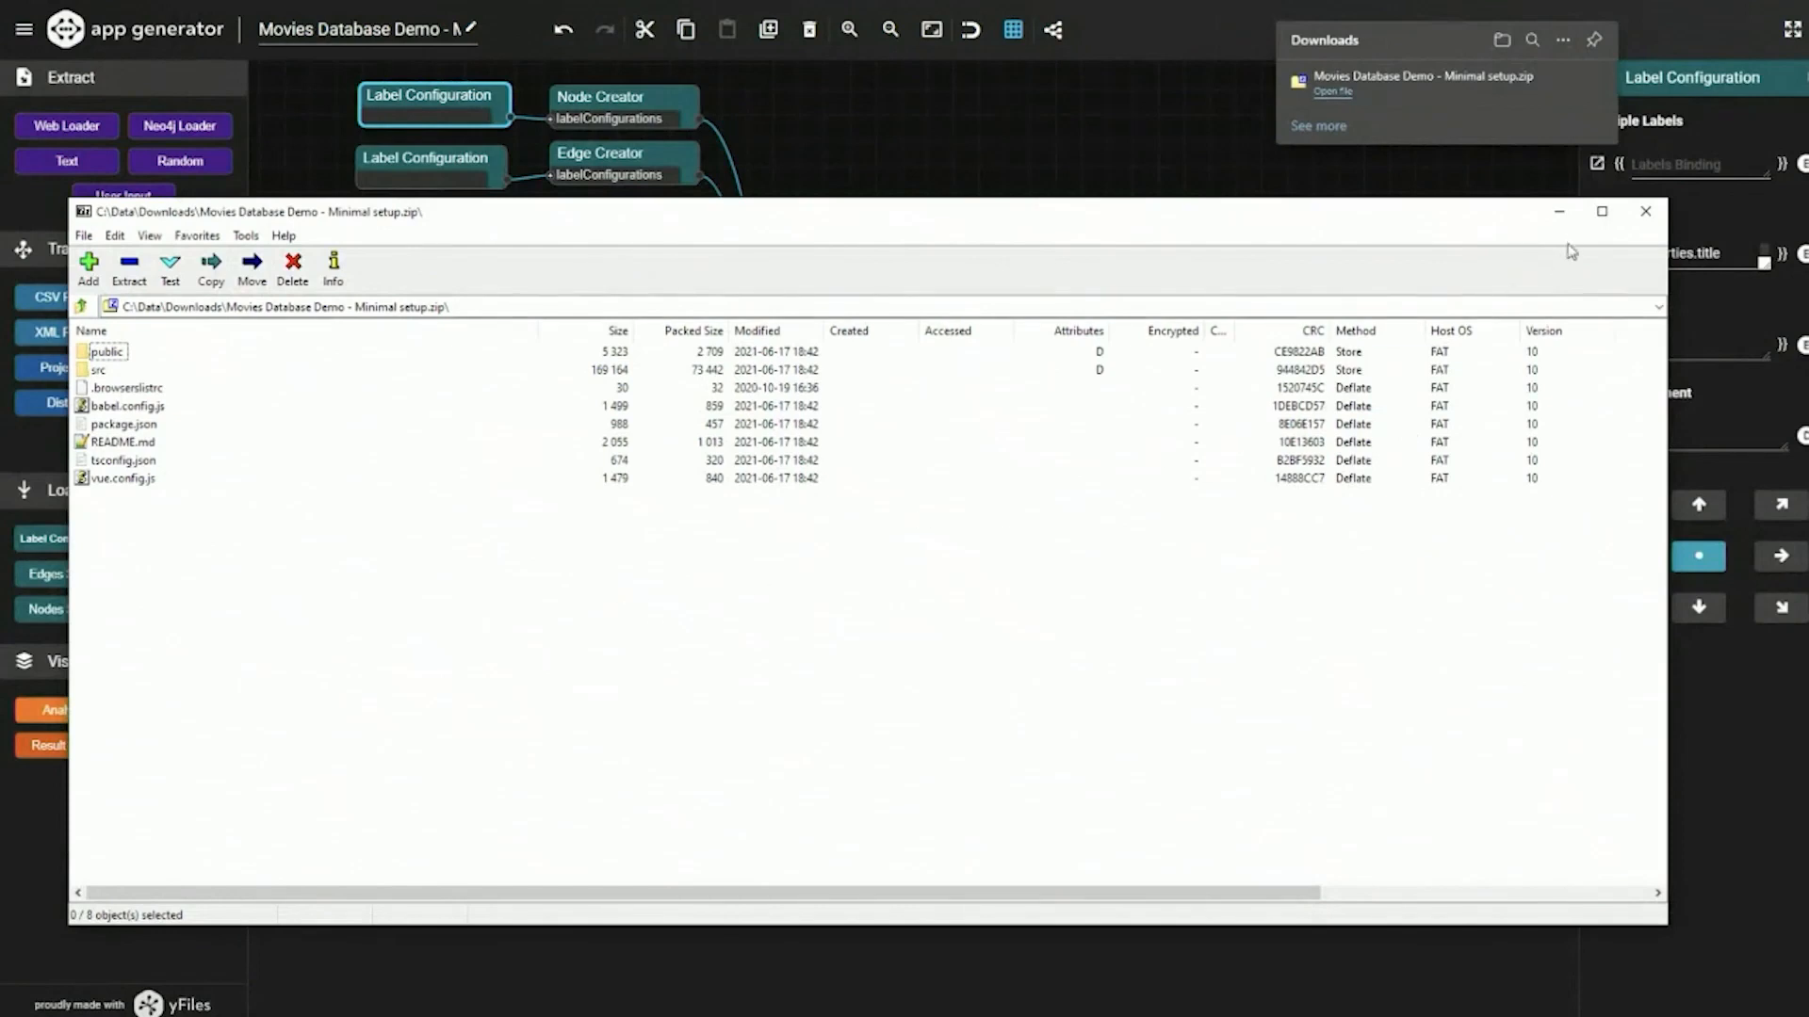
left_click(1559, 211)
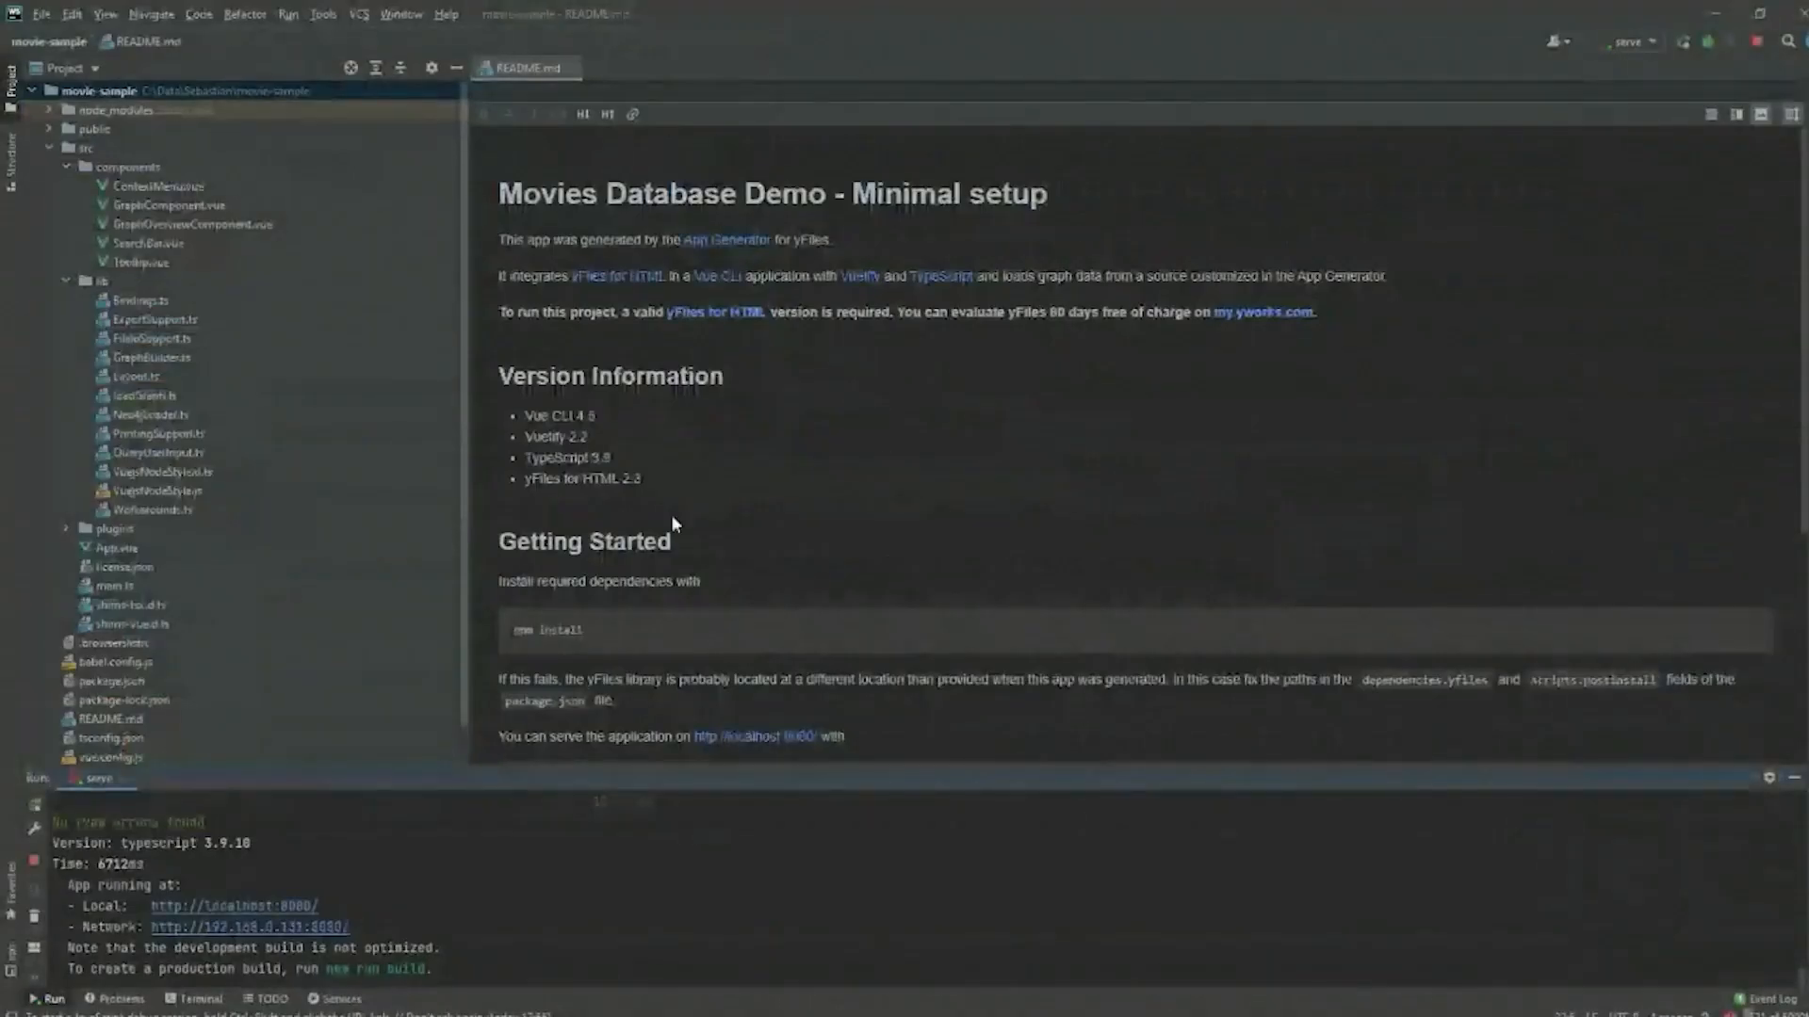
left_click(247, 906)
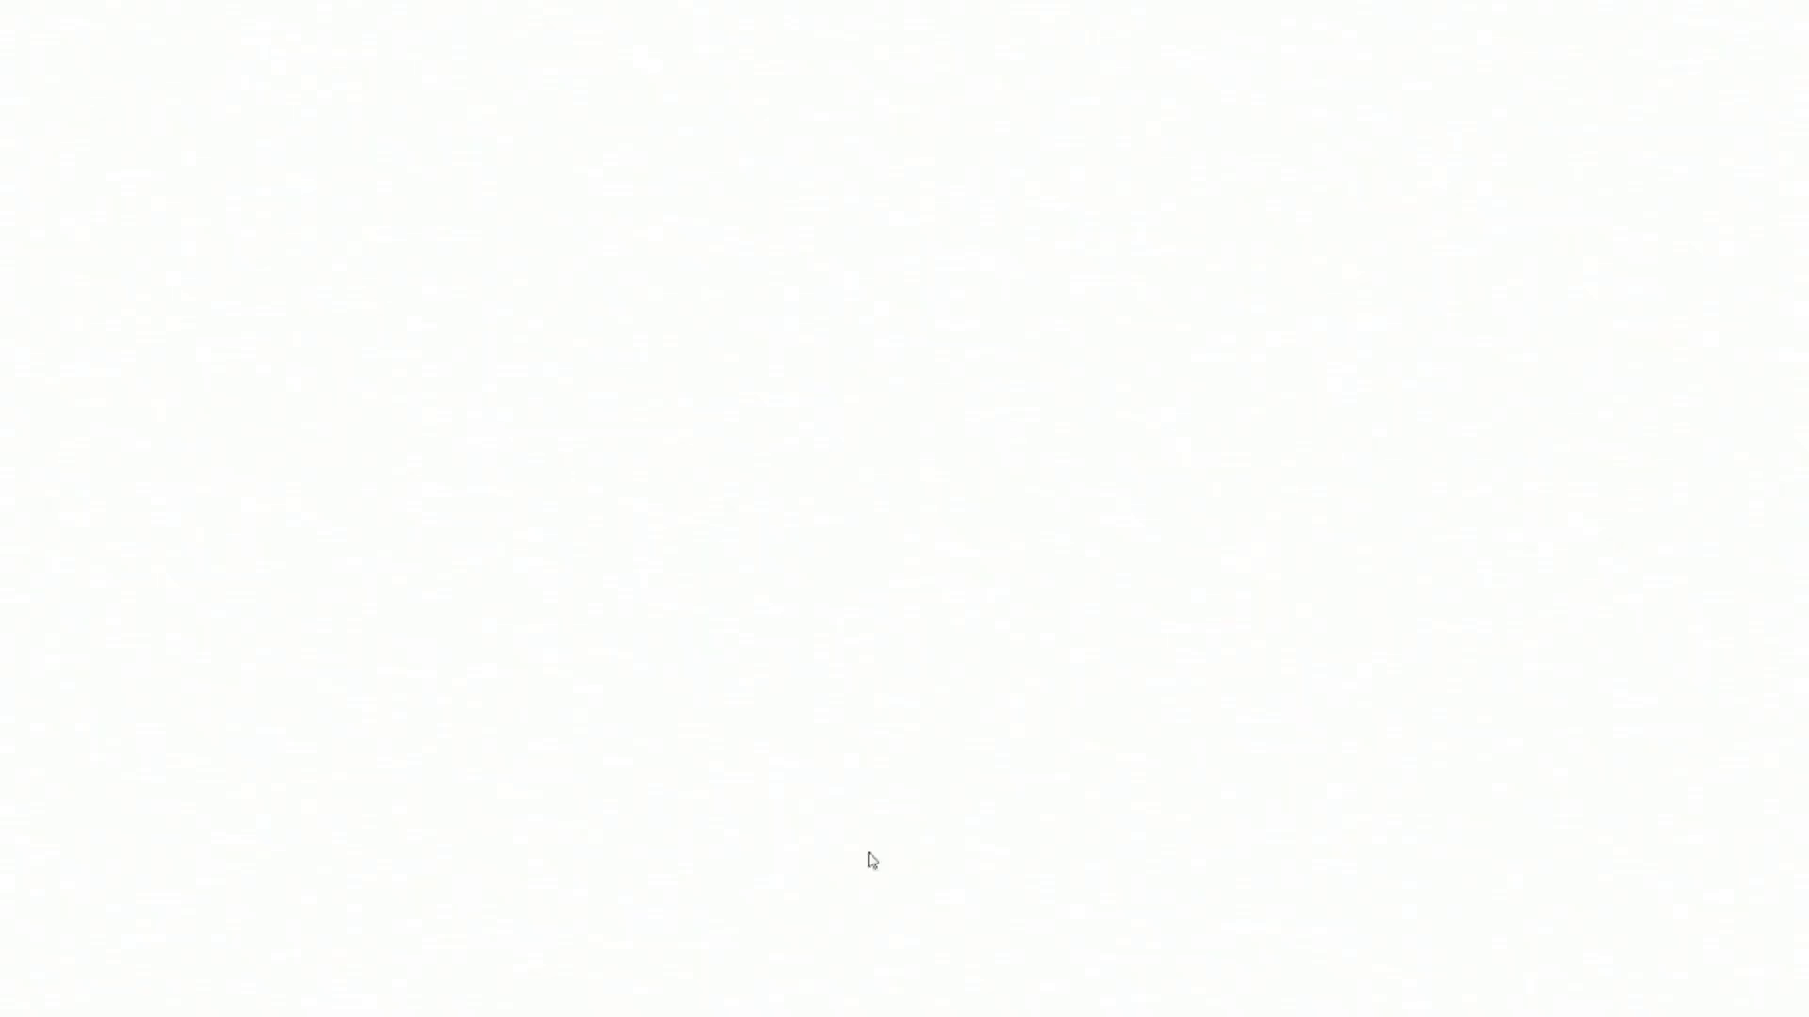
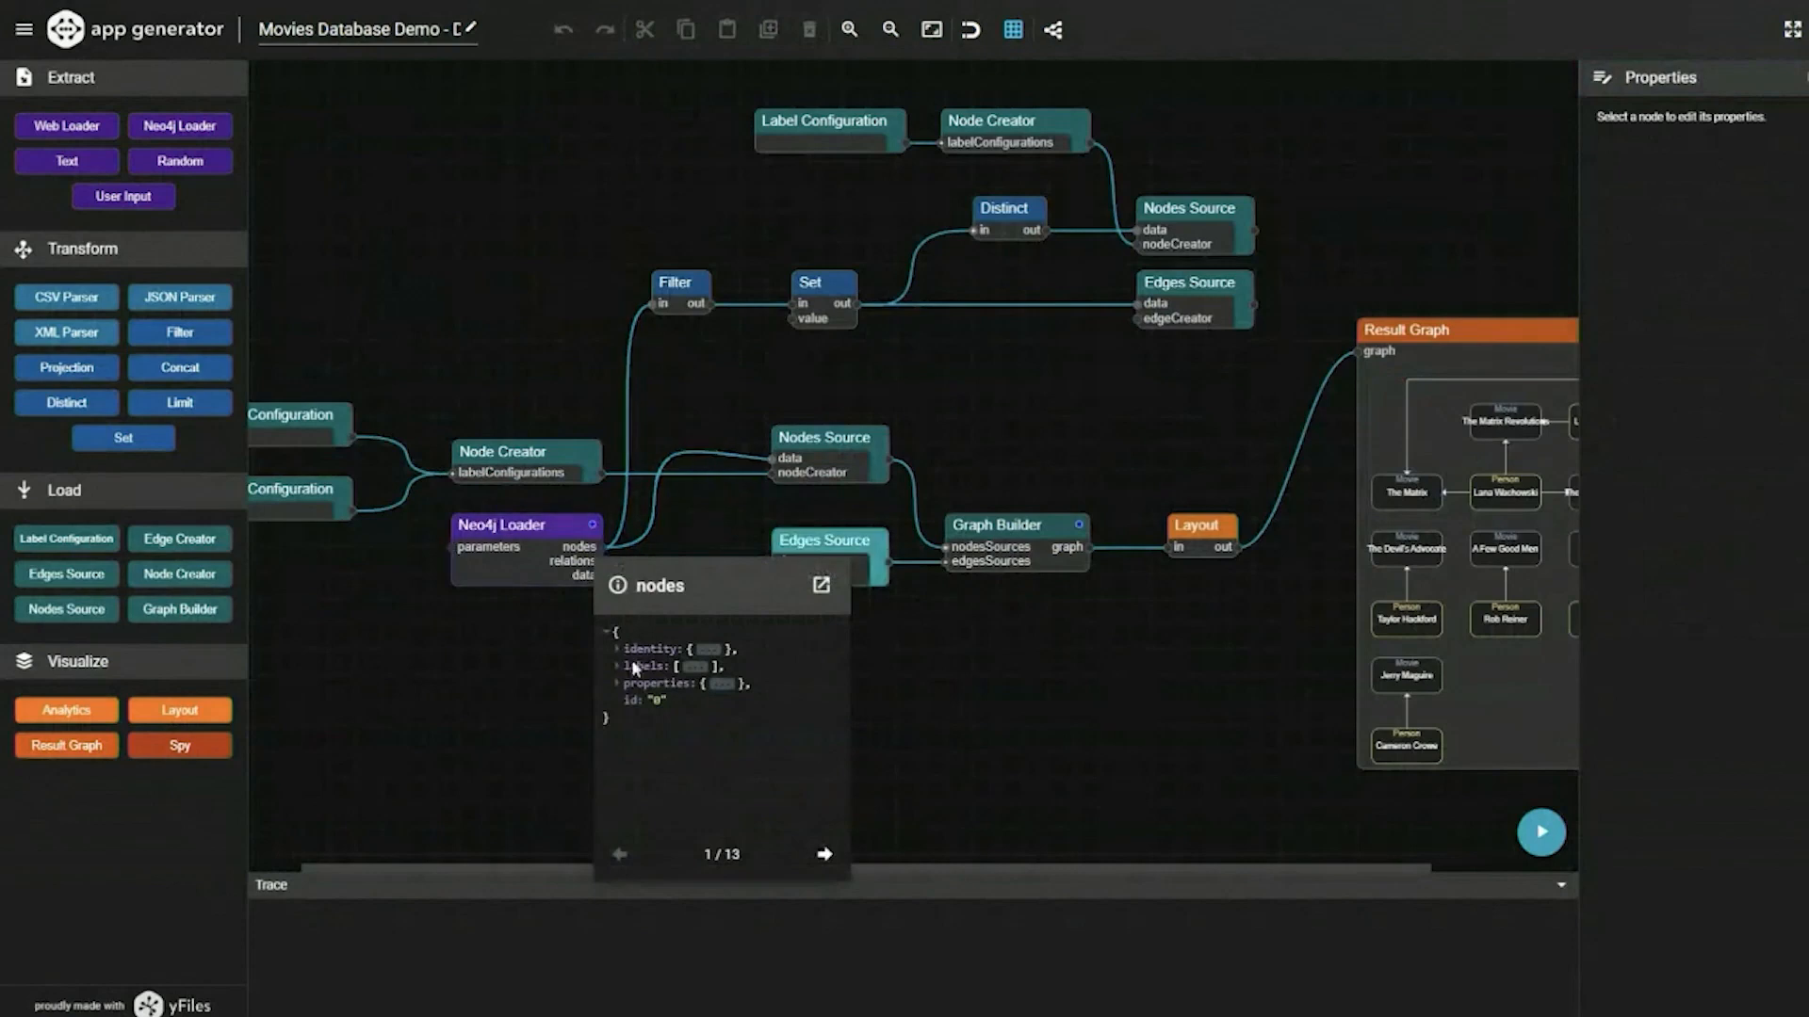
- Examine the properties and released value of the Neo4j Loader's first node, and check the Filter's predicate
left_click(618, 685)
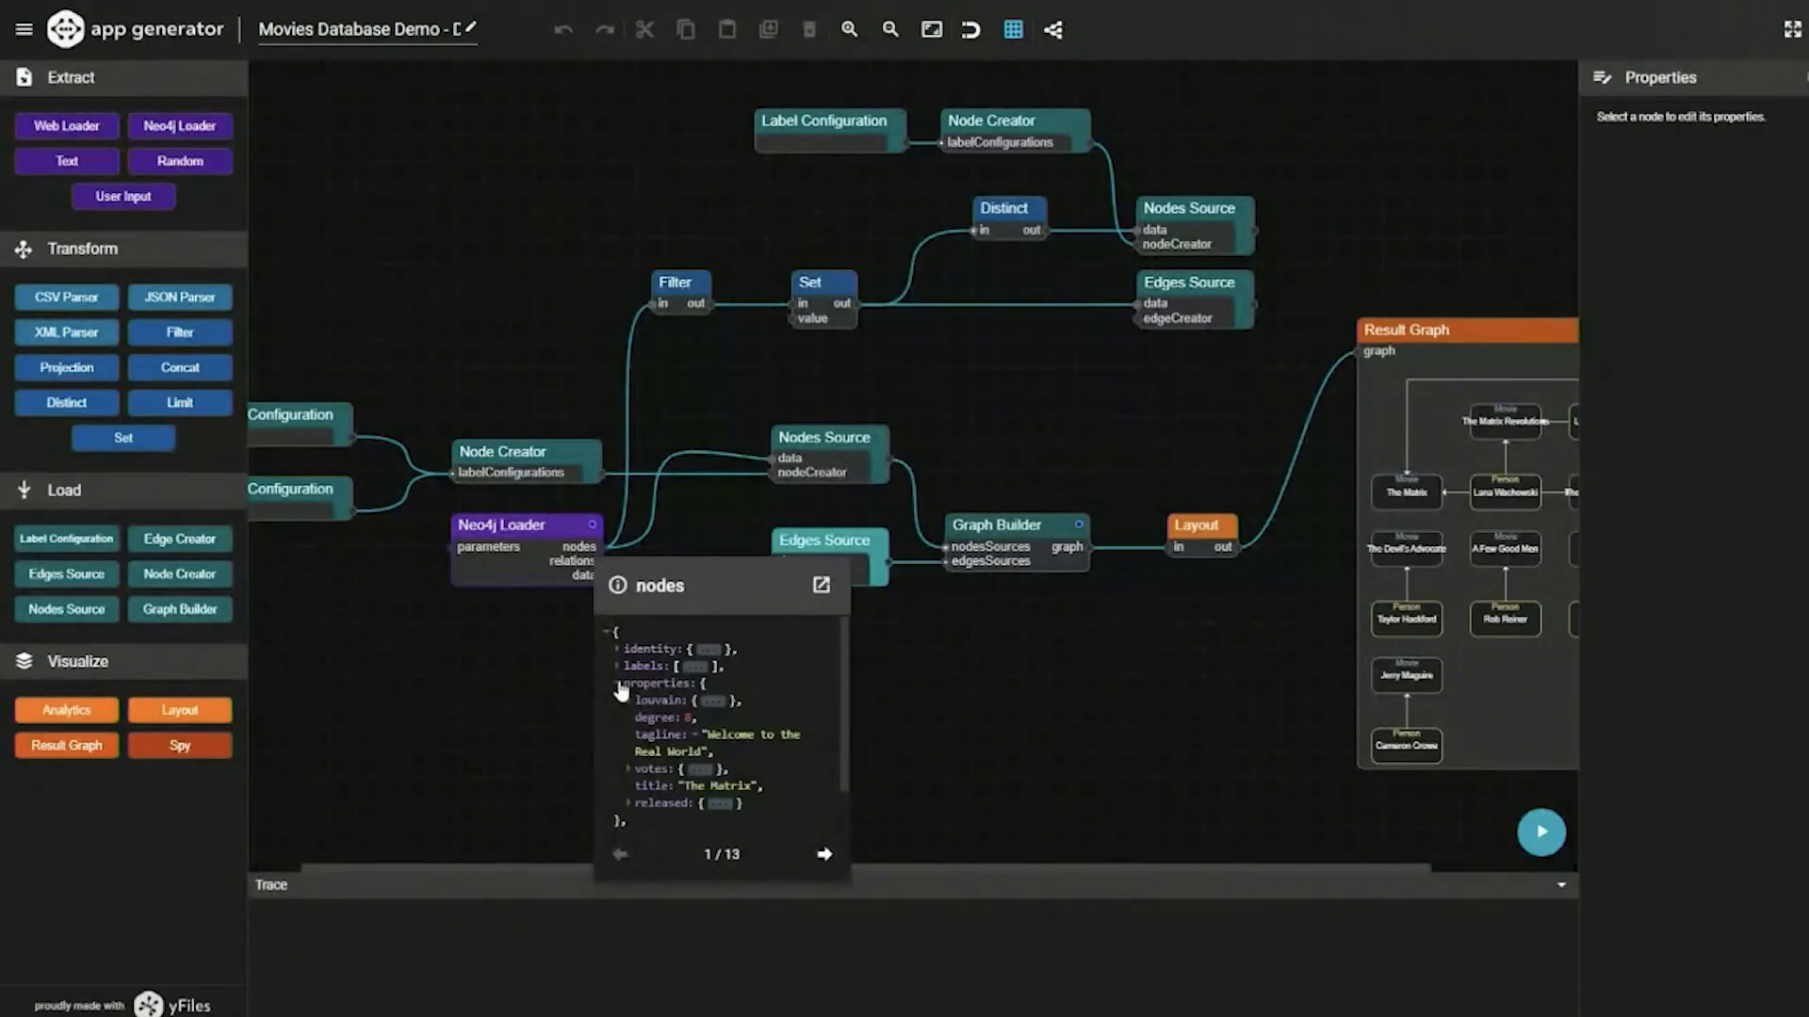
left_click(630, 800)
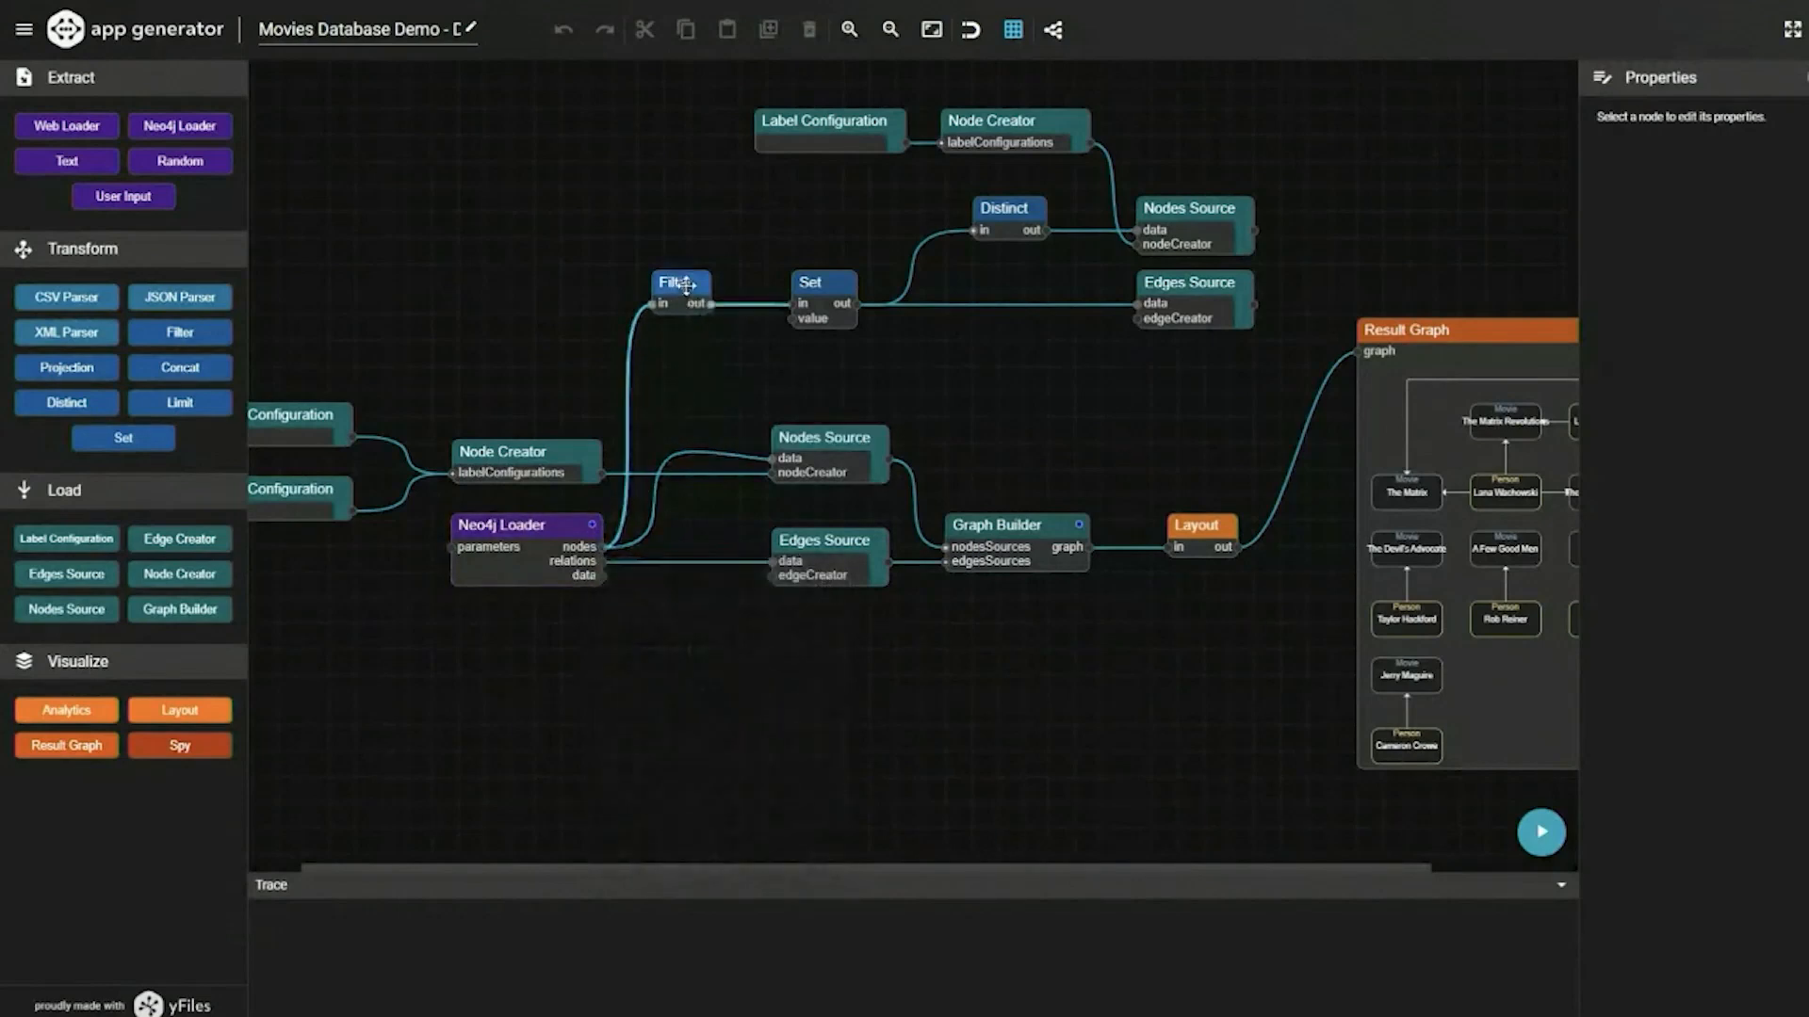
left_click(685, 283)
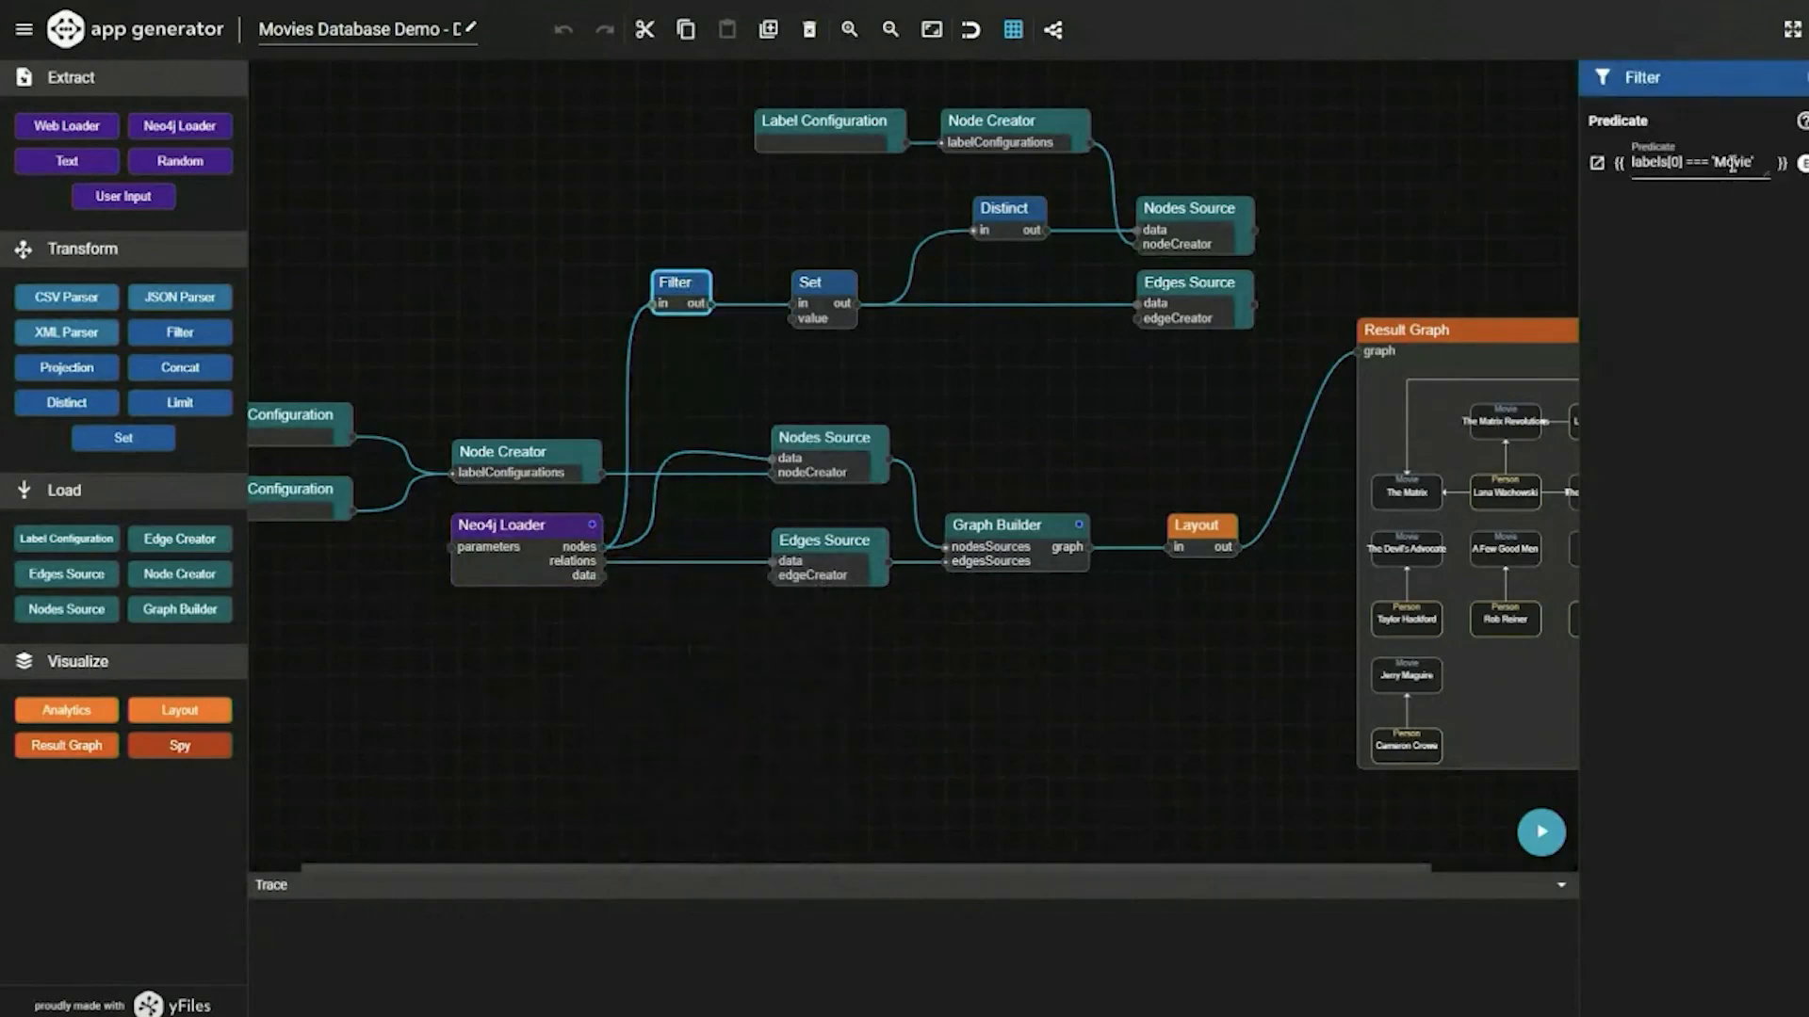
- Review the Set block's decade property and the function that computes its value, leaving the function unchanged
left_click(822, 287)
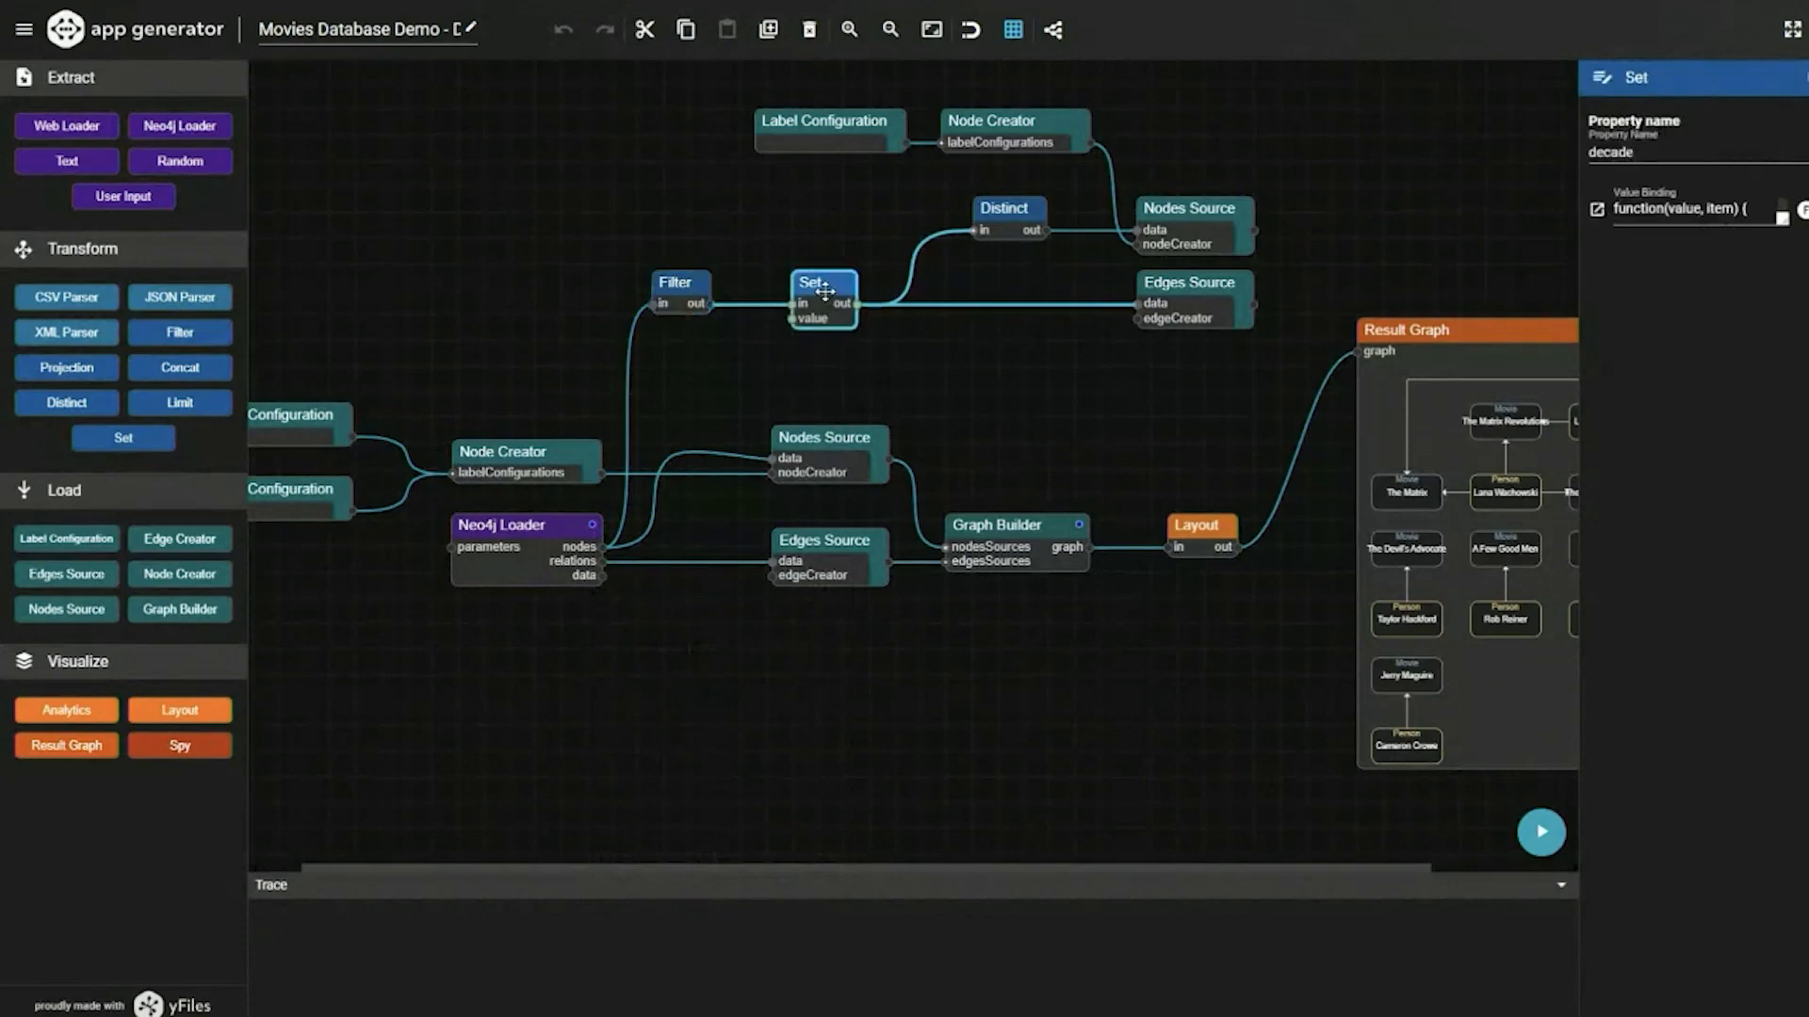
left_click(1597, 209)
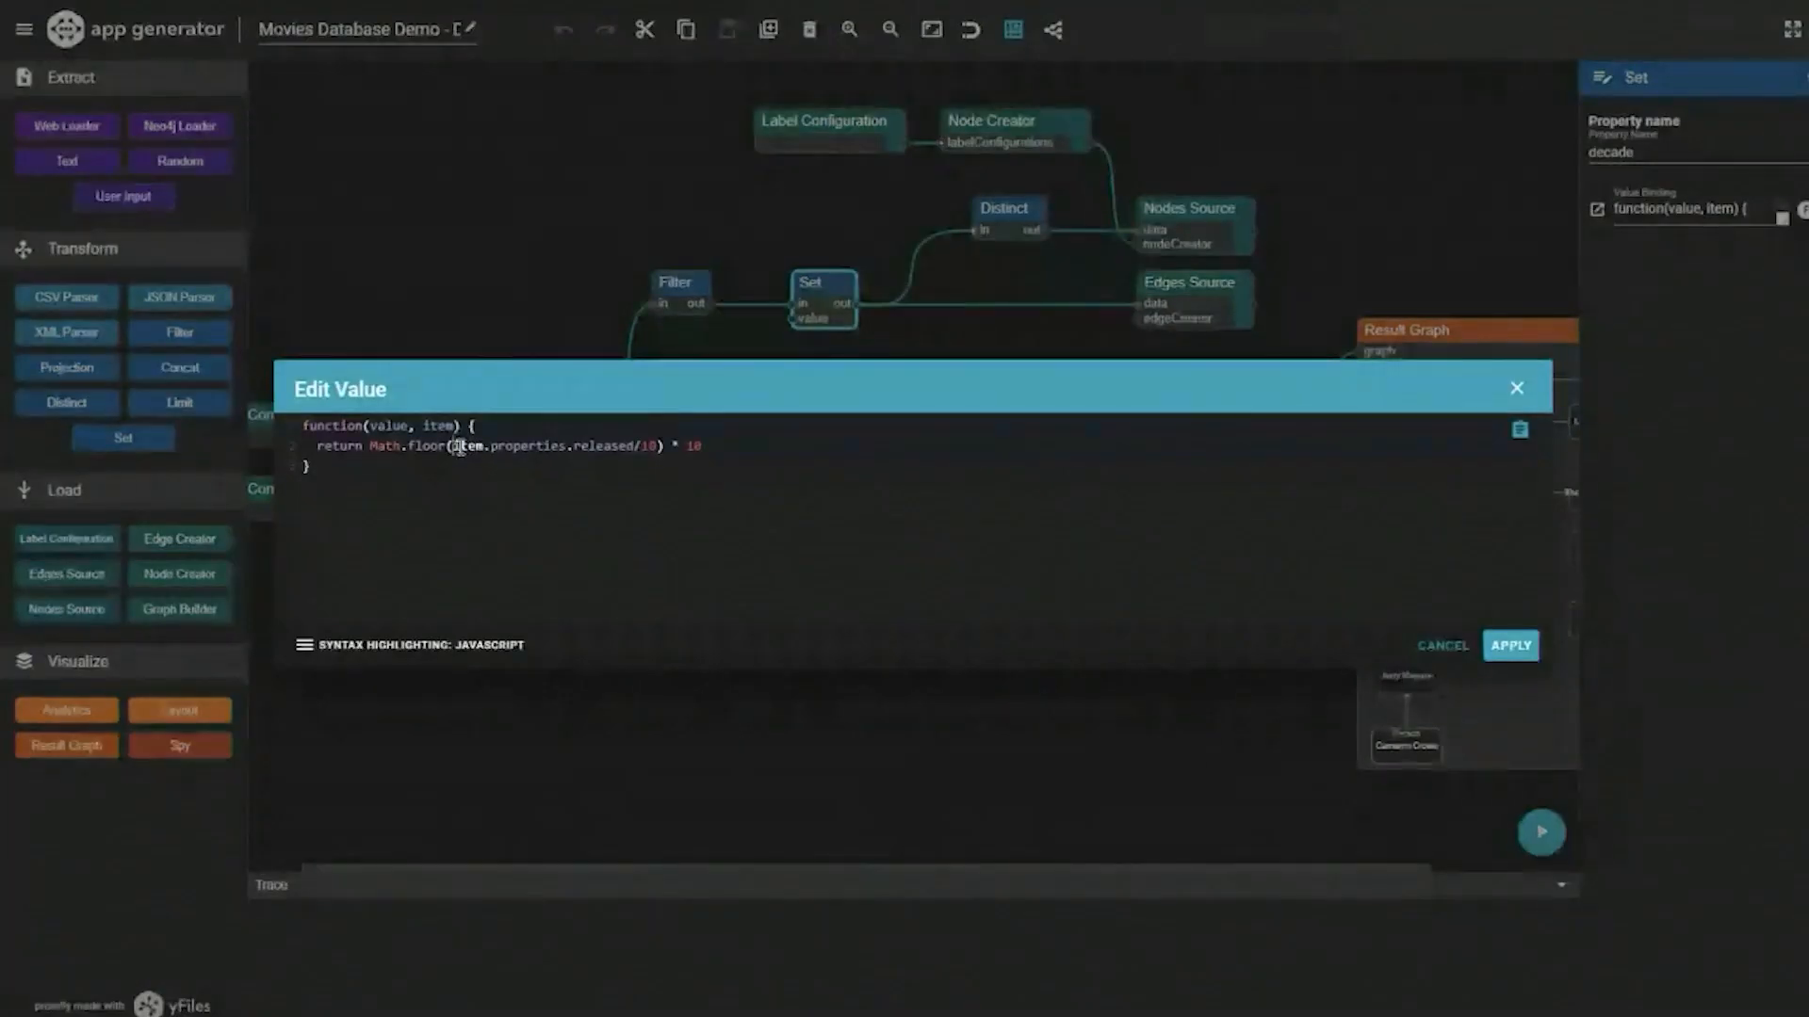
left_click_drag(478, 448, 658, 447)
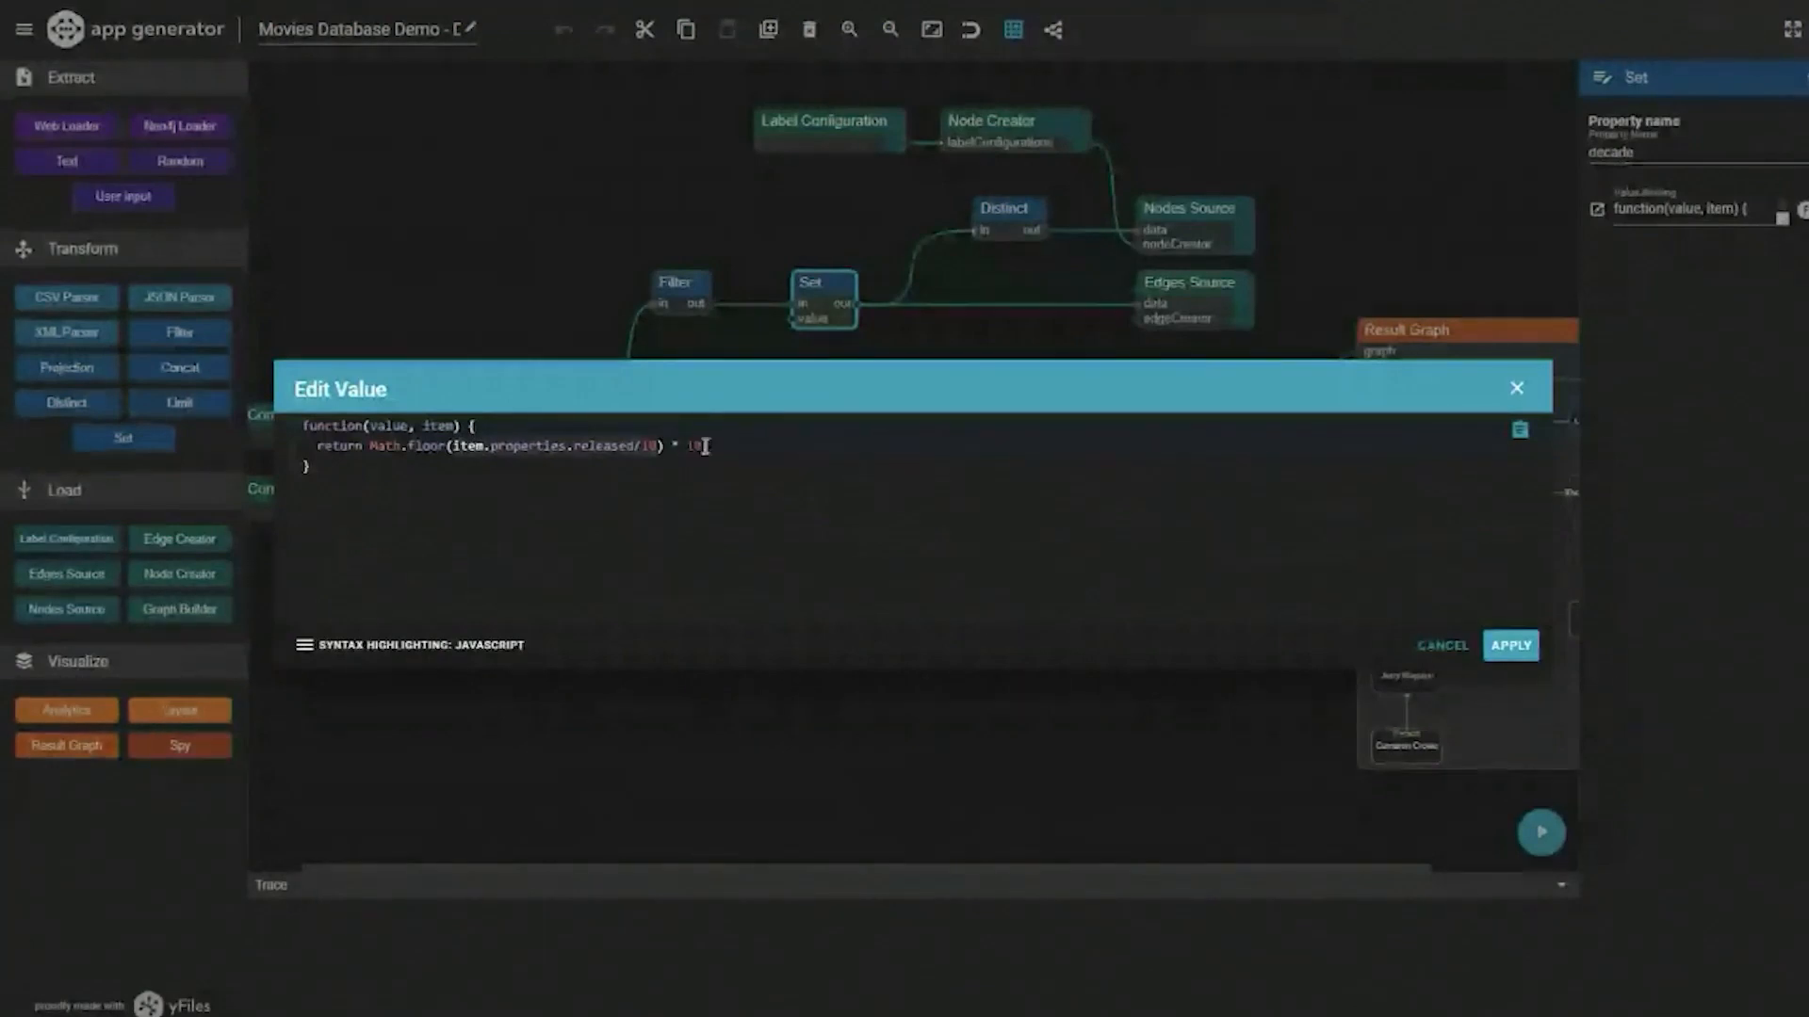
left_click(1439, 645)
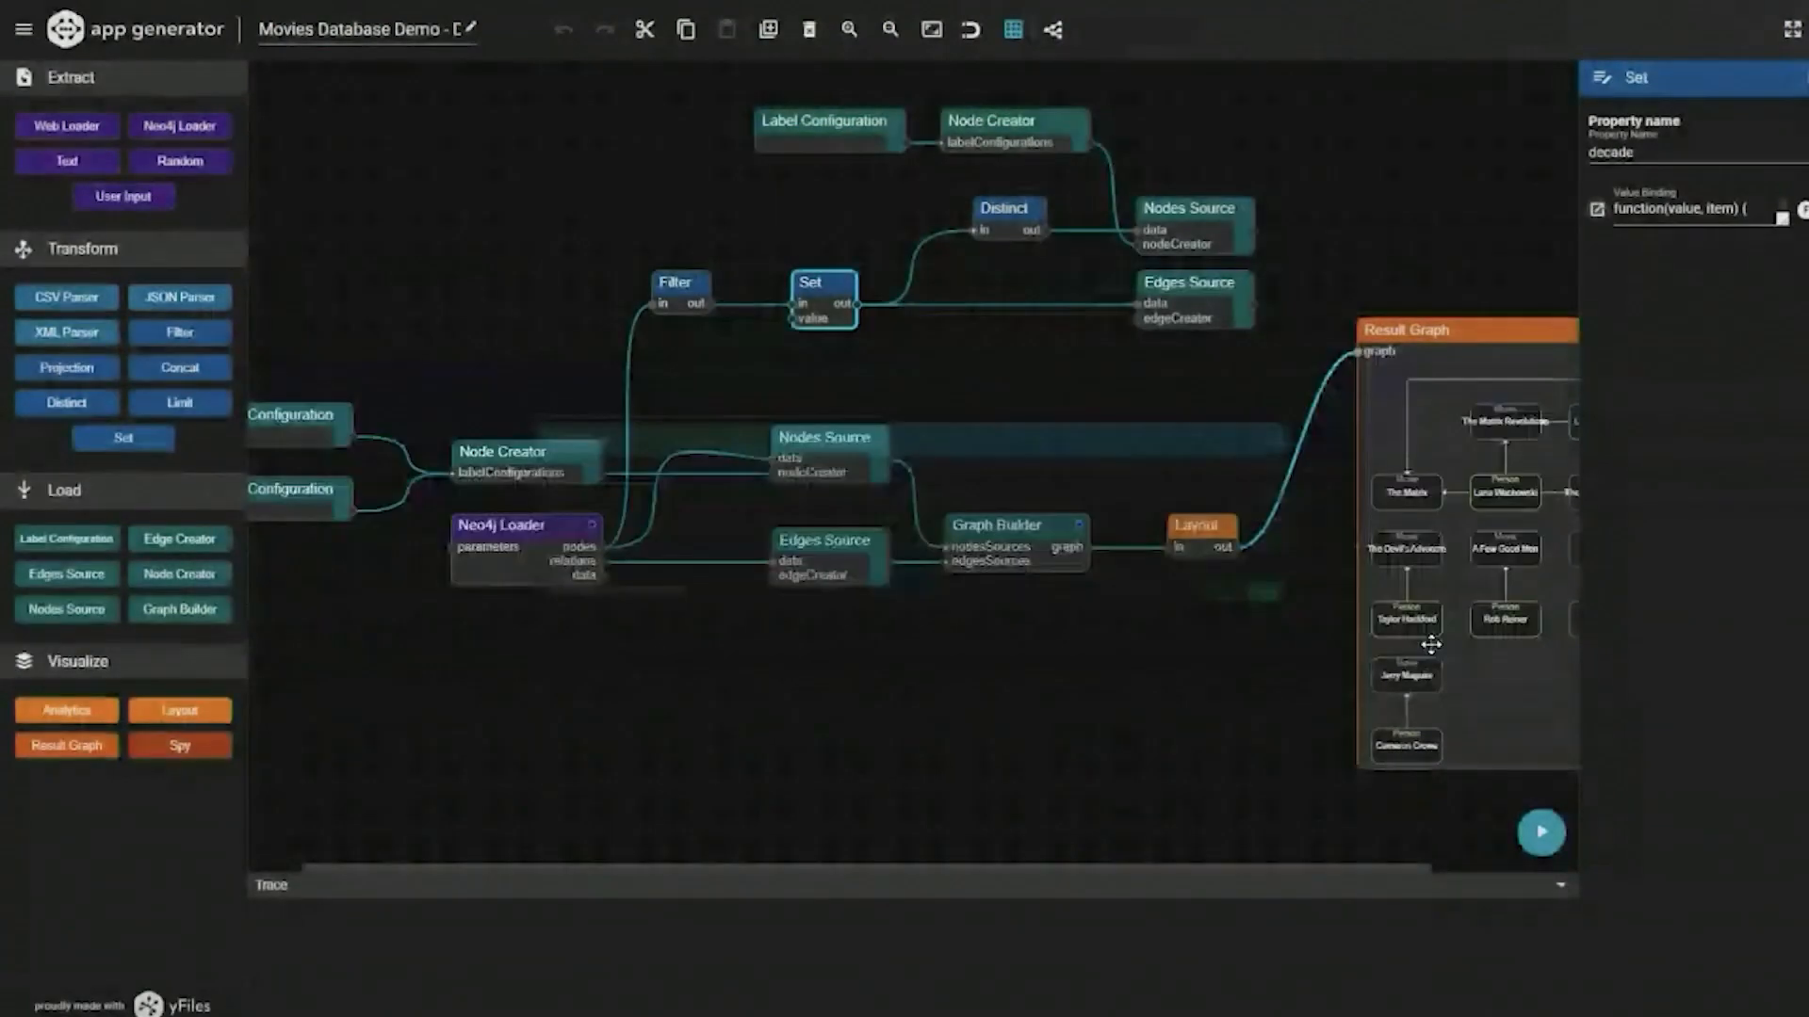
- Browse through the items in the Set block's output to check their decade values
mouse_move(855, 304)
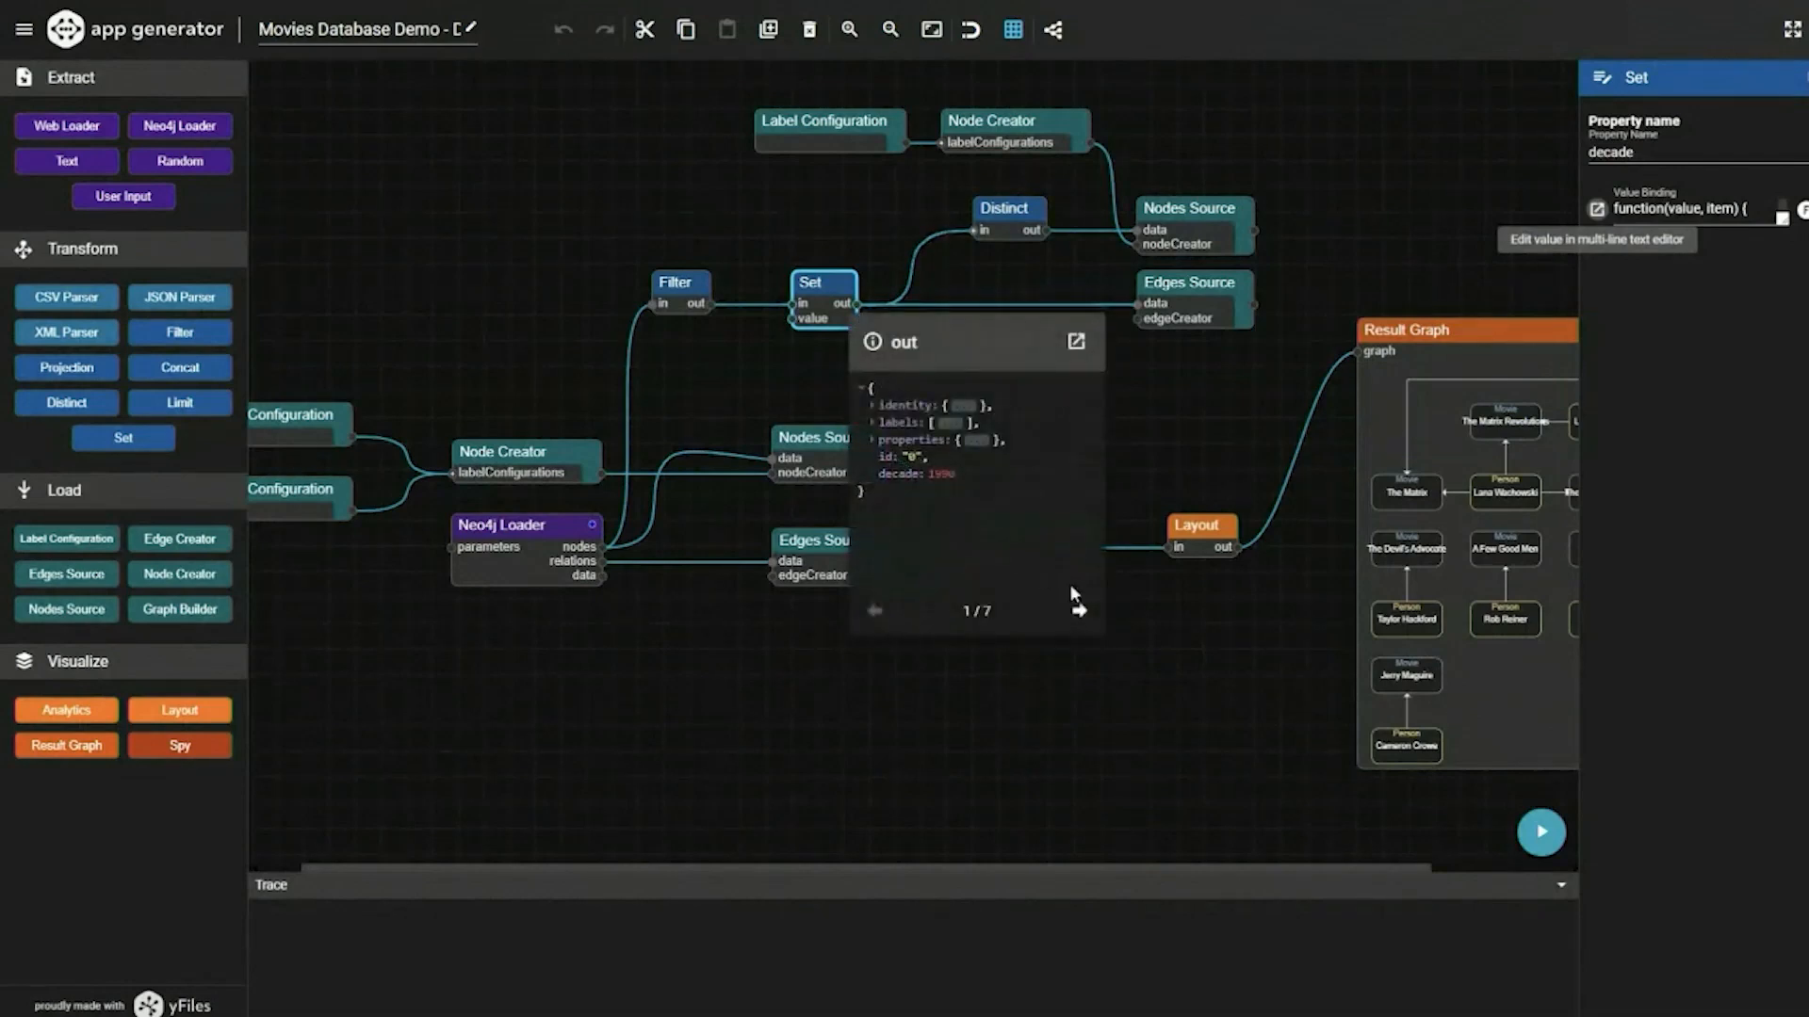
left_click(1079, 611)
left_click(1080, 610)
left_click(1080, 610)
left_click(1080, 610)
- Check the Distinct block's mapping and browse through the items in its output
left_click(1008, 226)
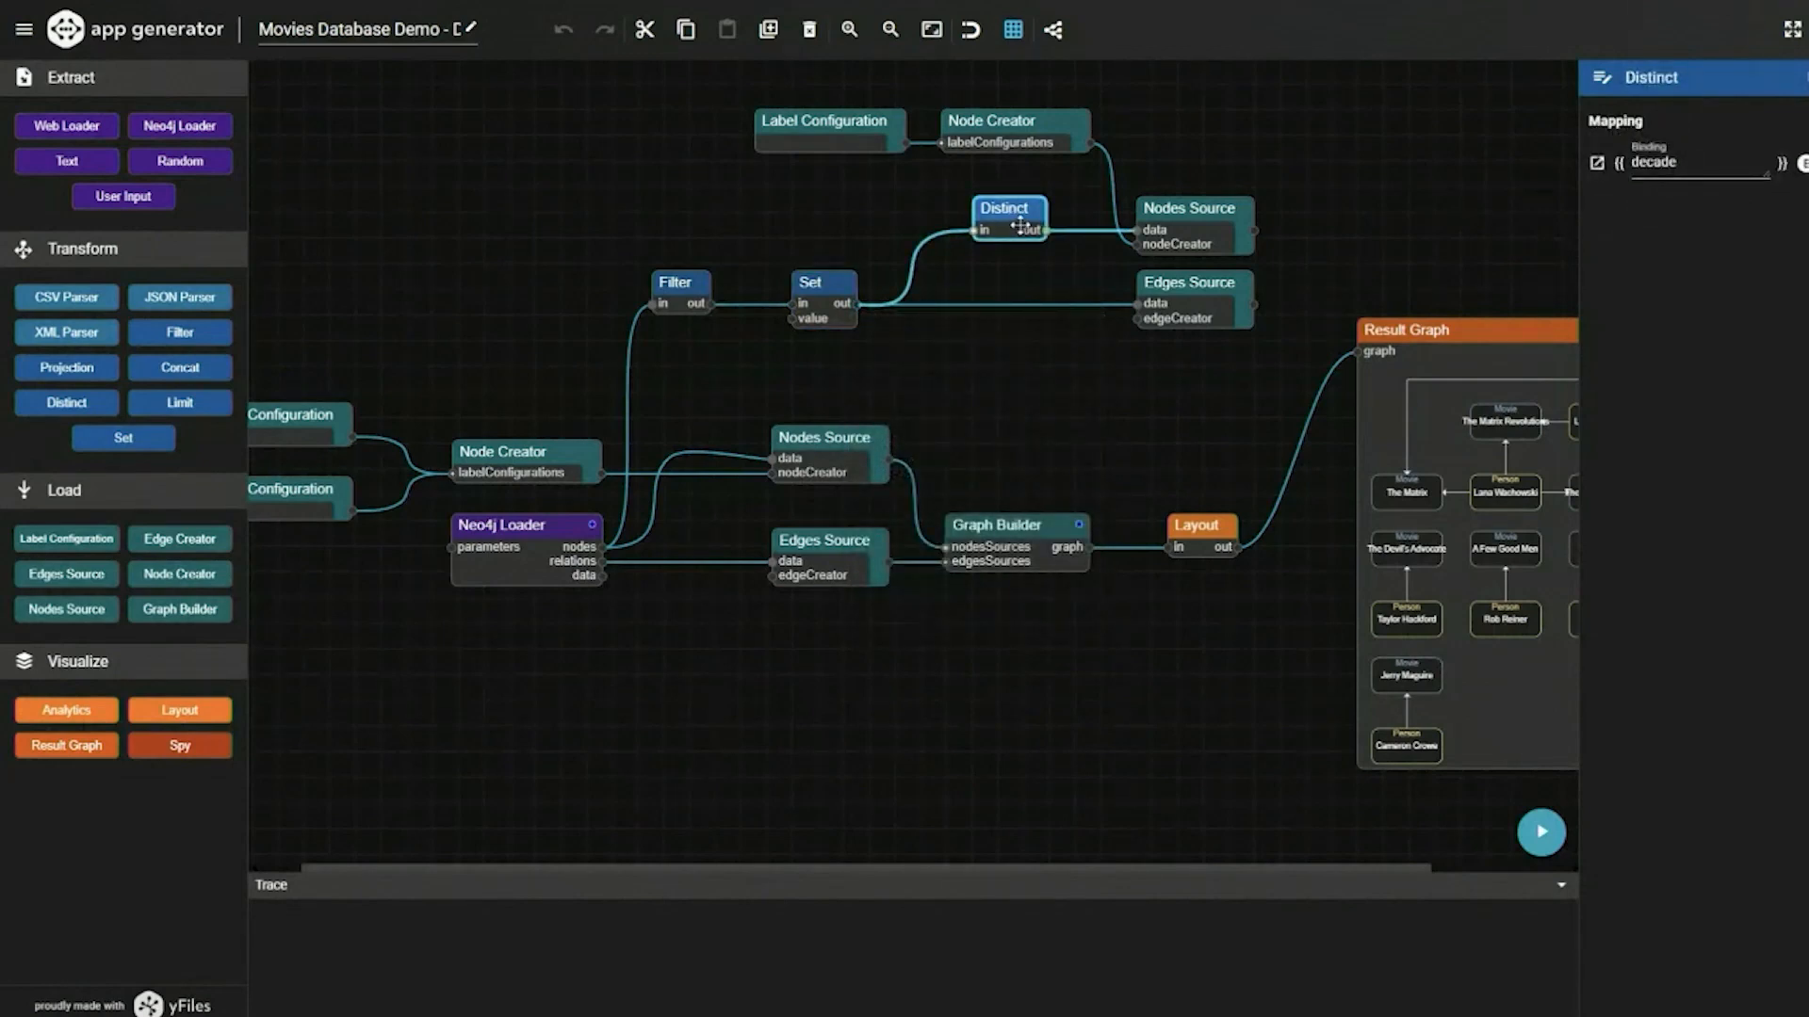
mouse_move(1048, 240)
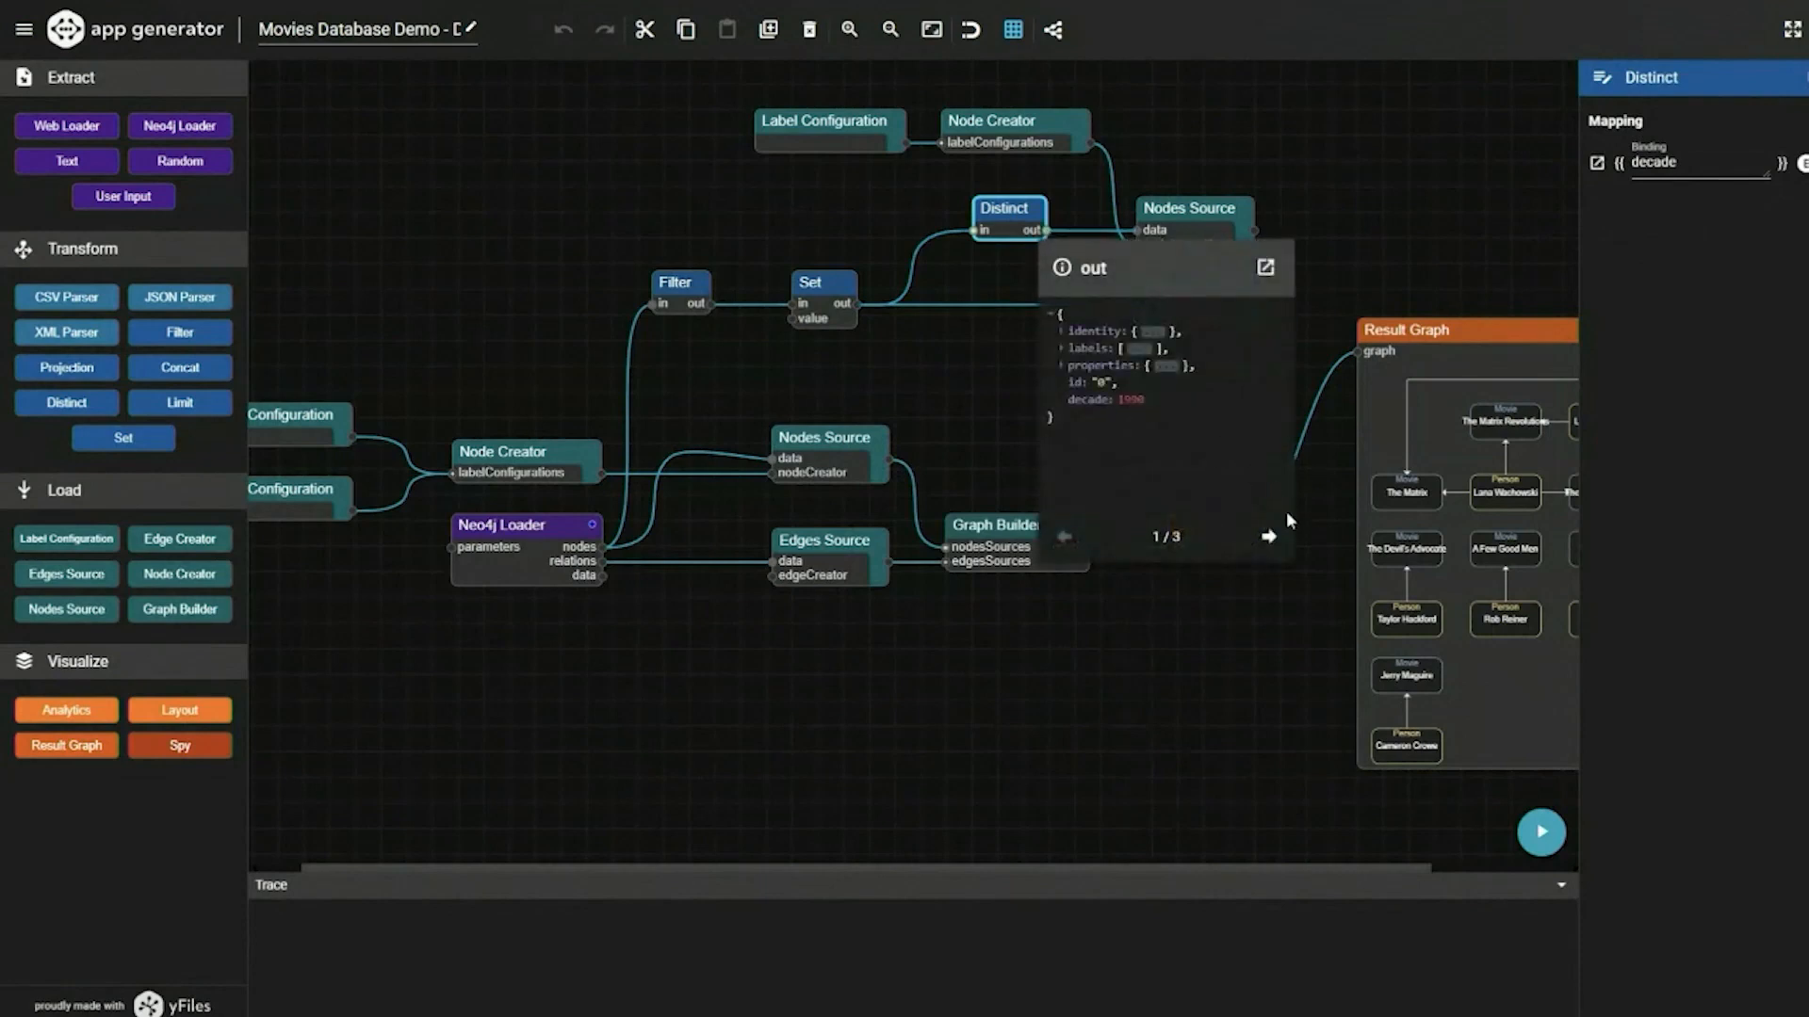
left_click(1269, 537)
left_click(1269, 537)
- Connect the decade Nodes Source to the Graph Builder's nodesSources input and check the decade nodes in the Result Graph
left_click(1172, 215)
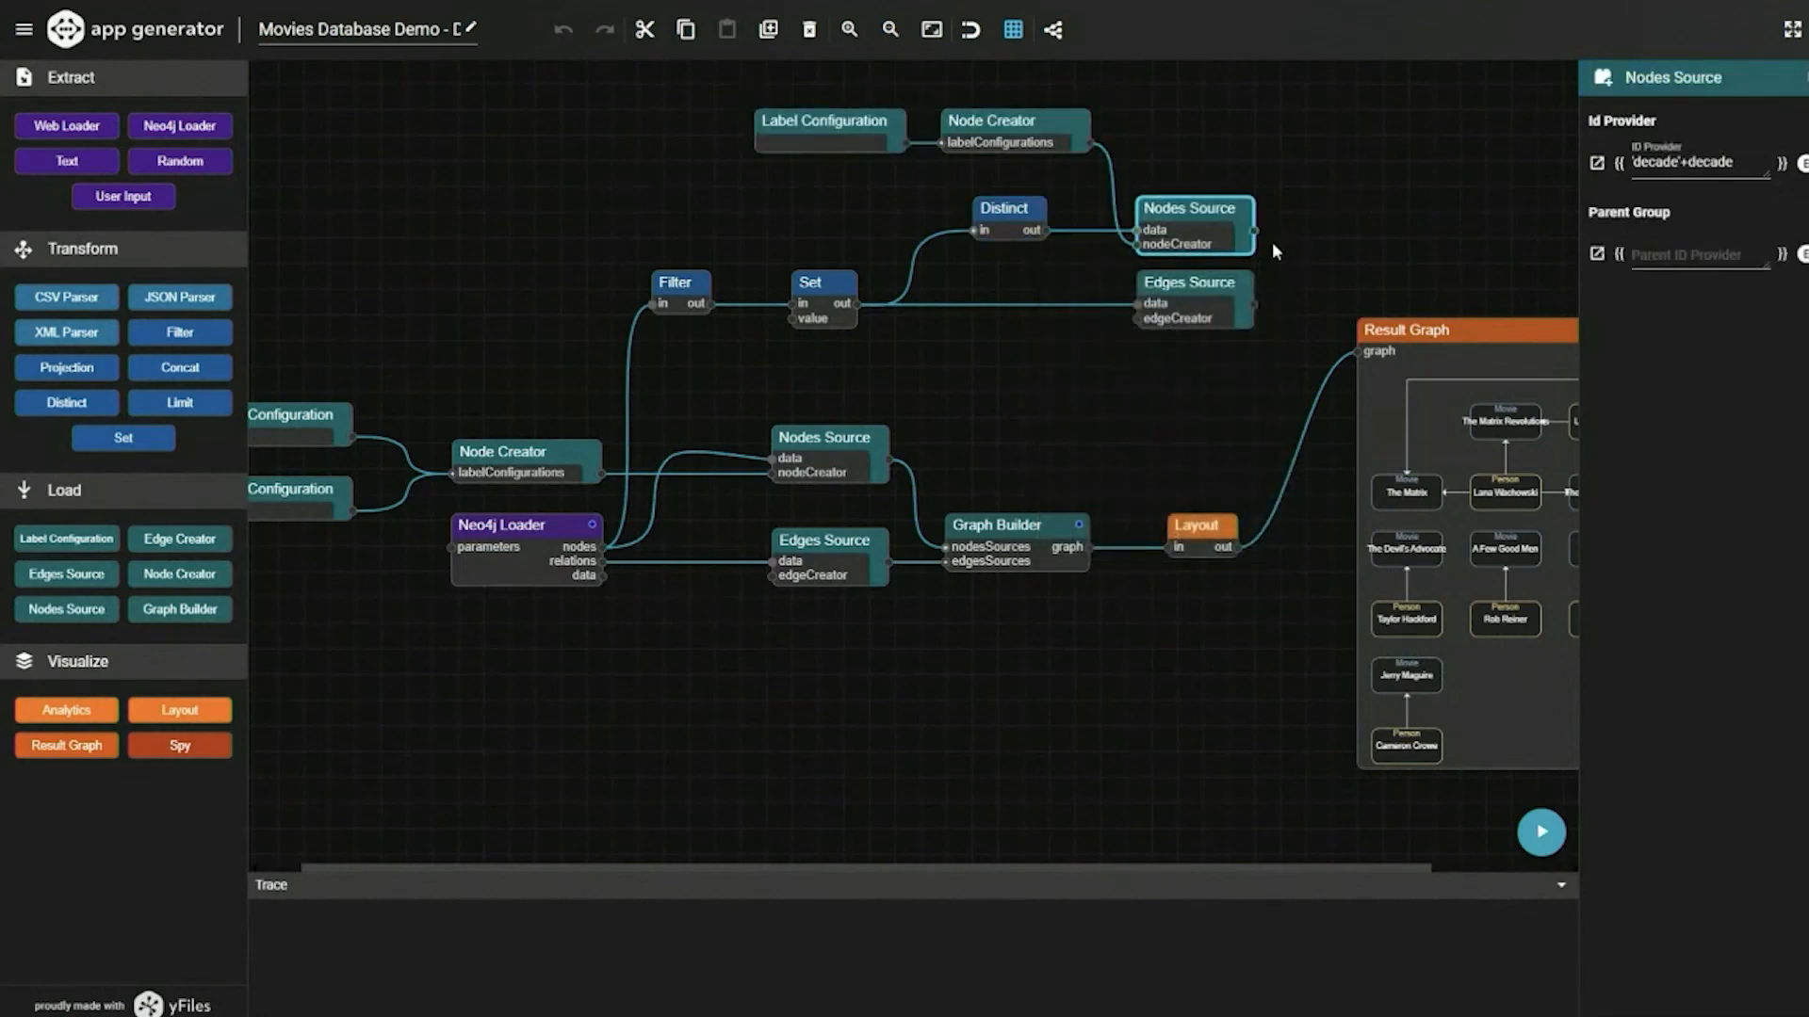
mouse_move(1254, 233)
left_click_drag(1256, 235, 1280, 248)
left_click_drag(1289, 339, 947, 548)
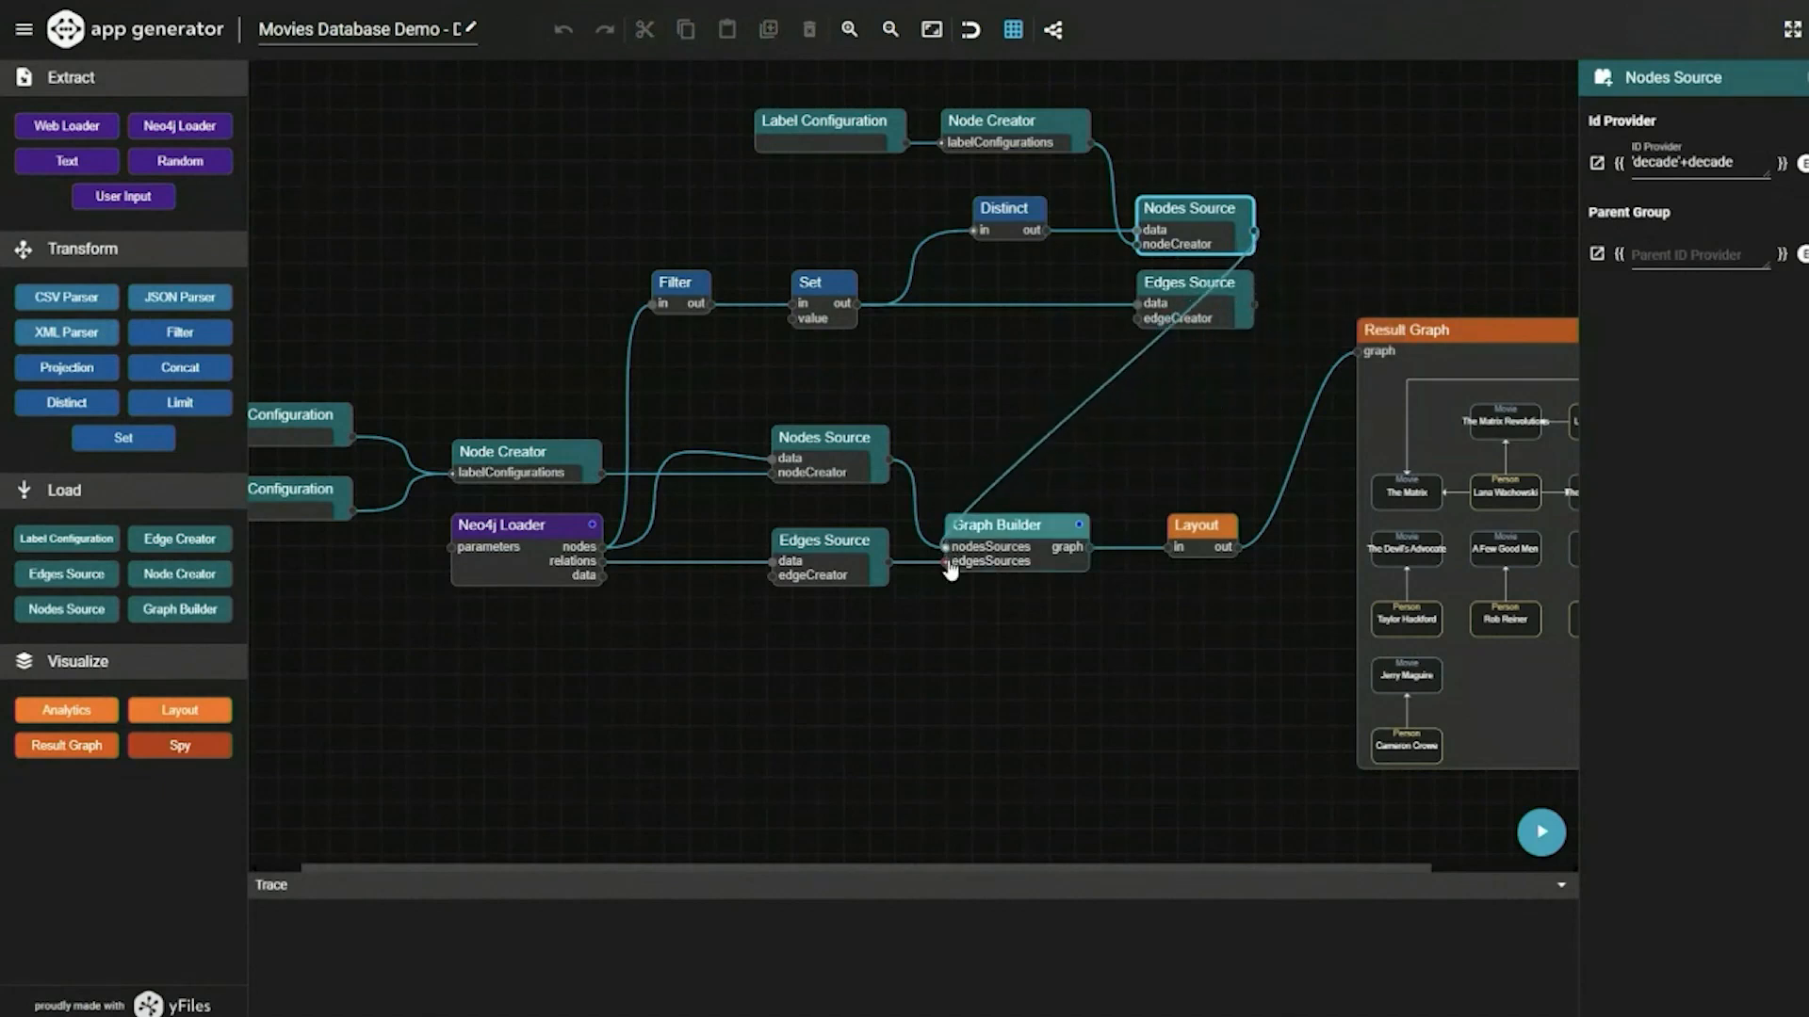
left_click_drag(1260, 686, 1096, 709)
scroll(1177, 669, "right", 5)
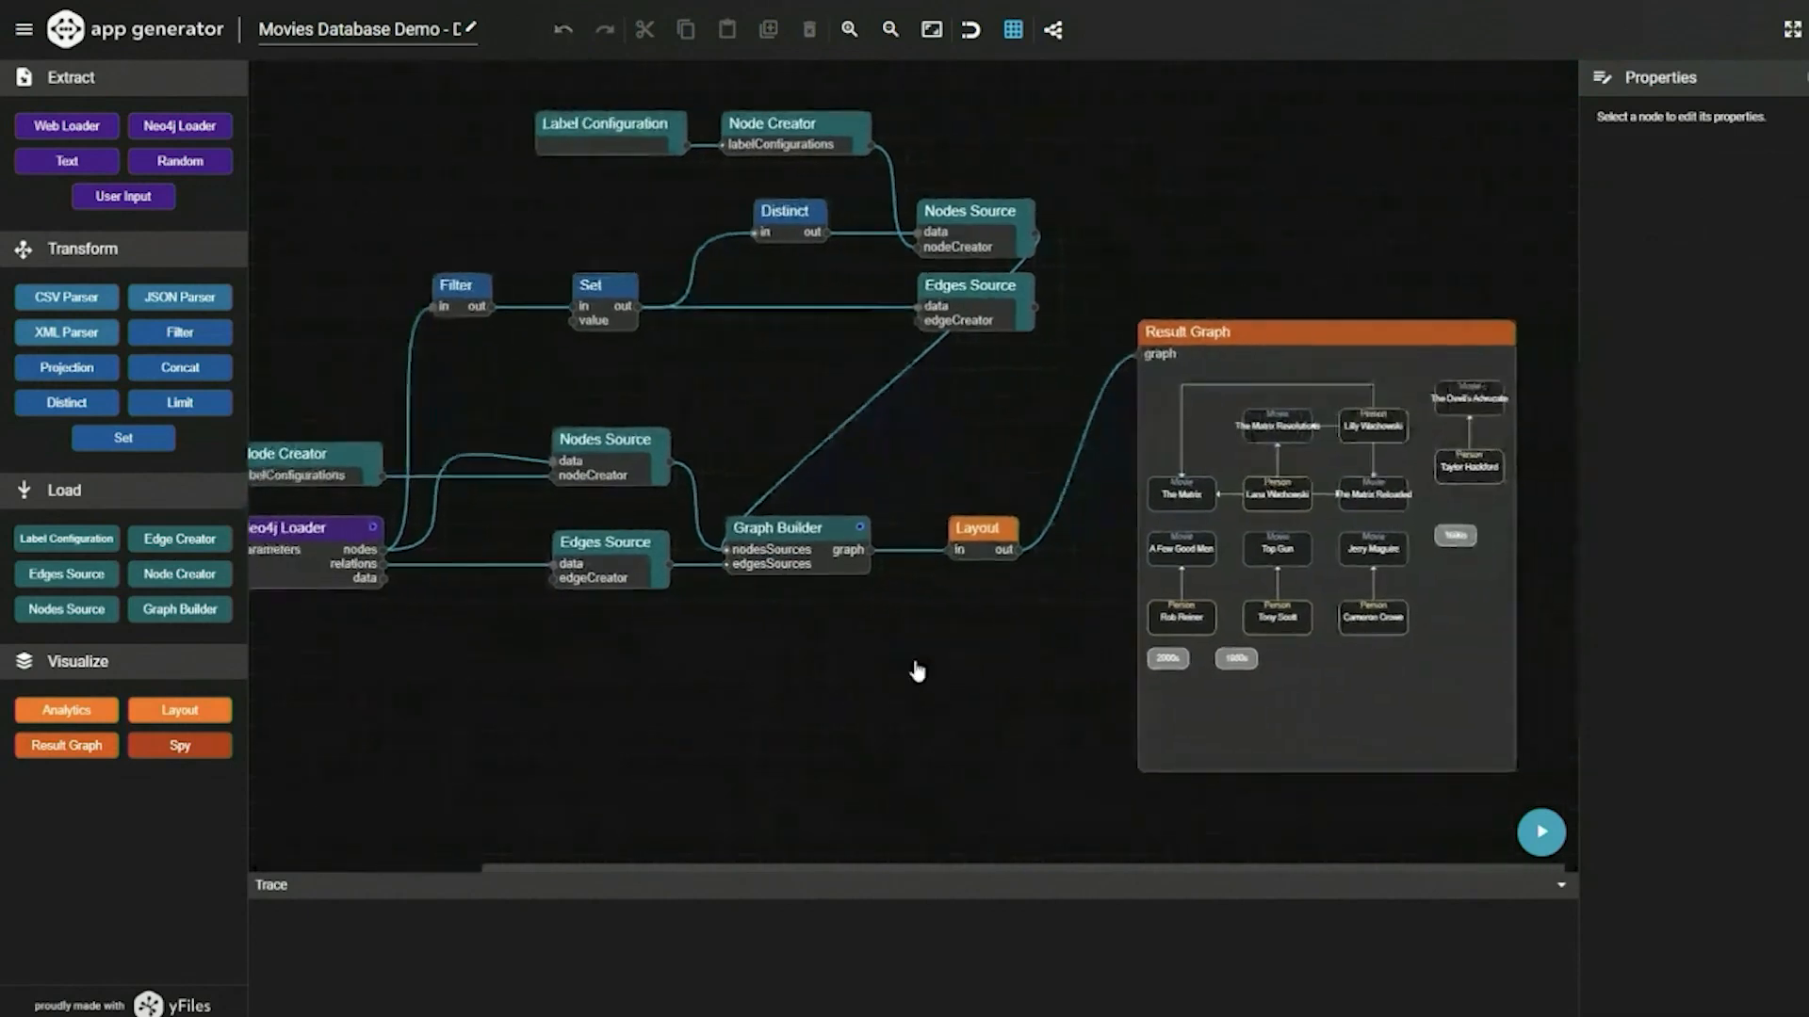
scroll(1300, 650, "up", 3)
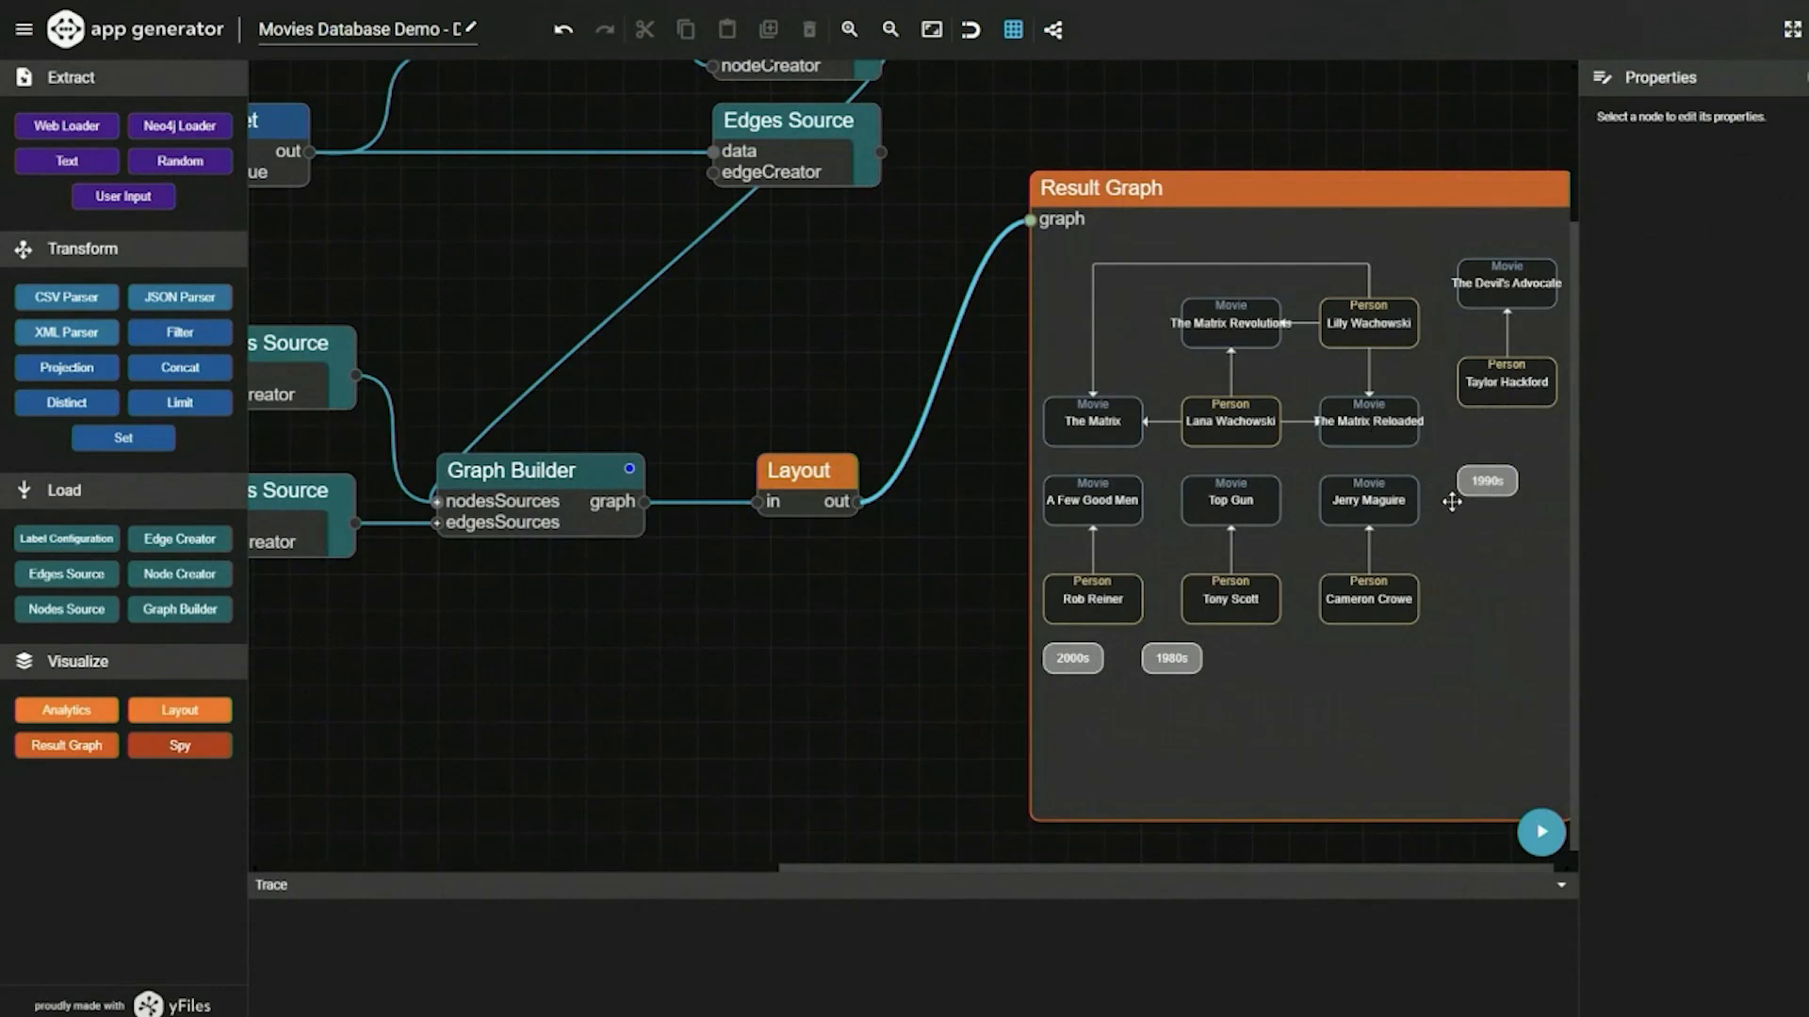
scroll(1368, 590, "down", 3)
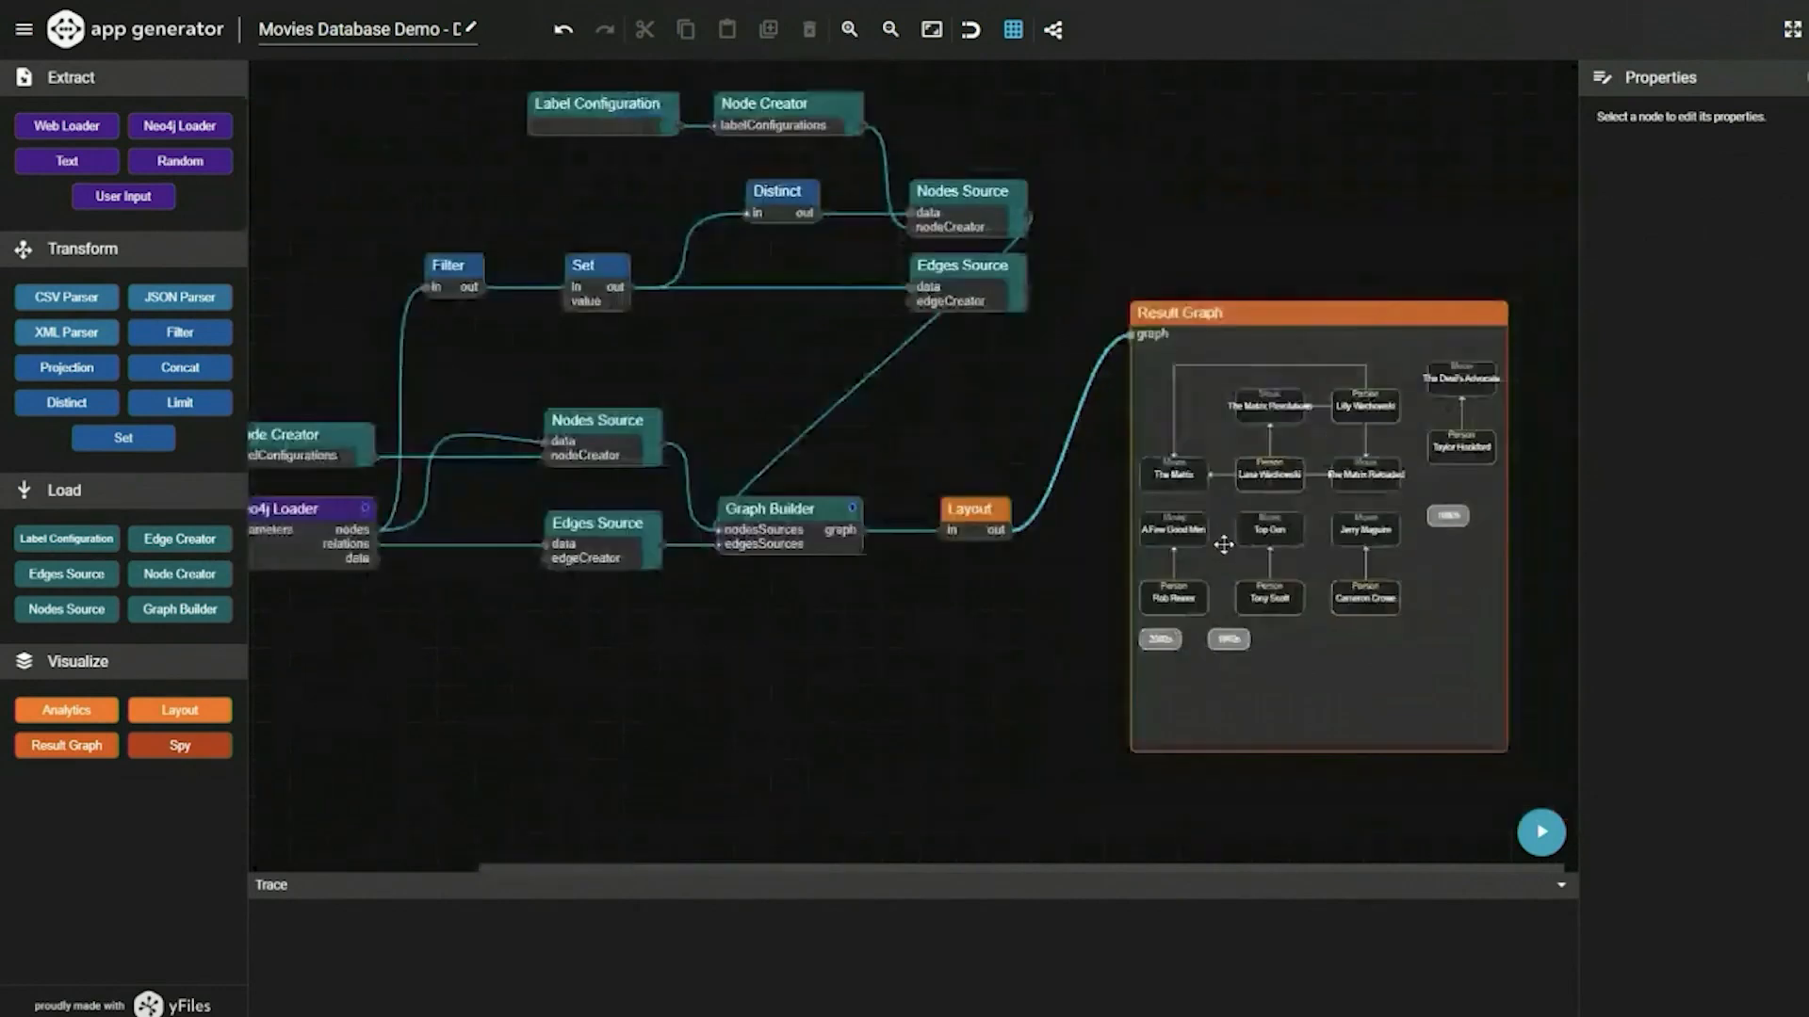
- Examine the Set block's output and the source and target ID providers of the decade Edges Source
left_click(597, 285)
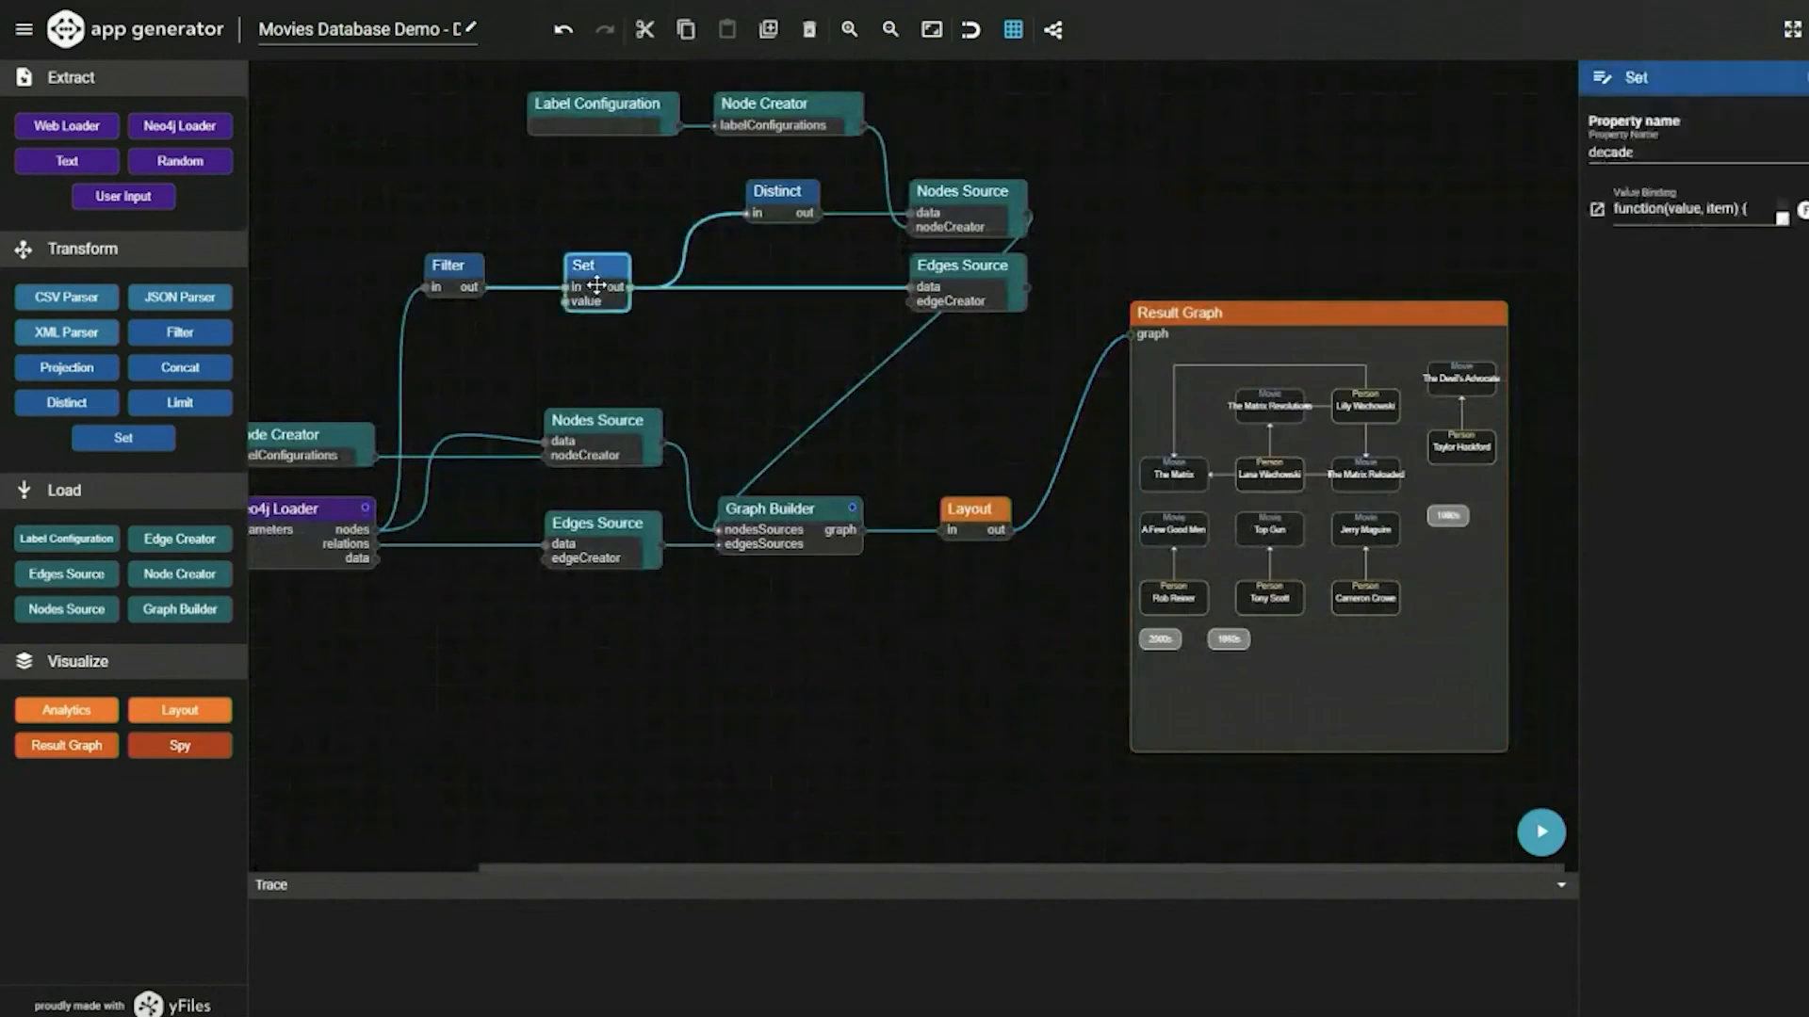
mouse_move(630, 299)
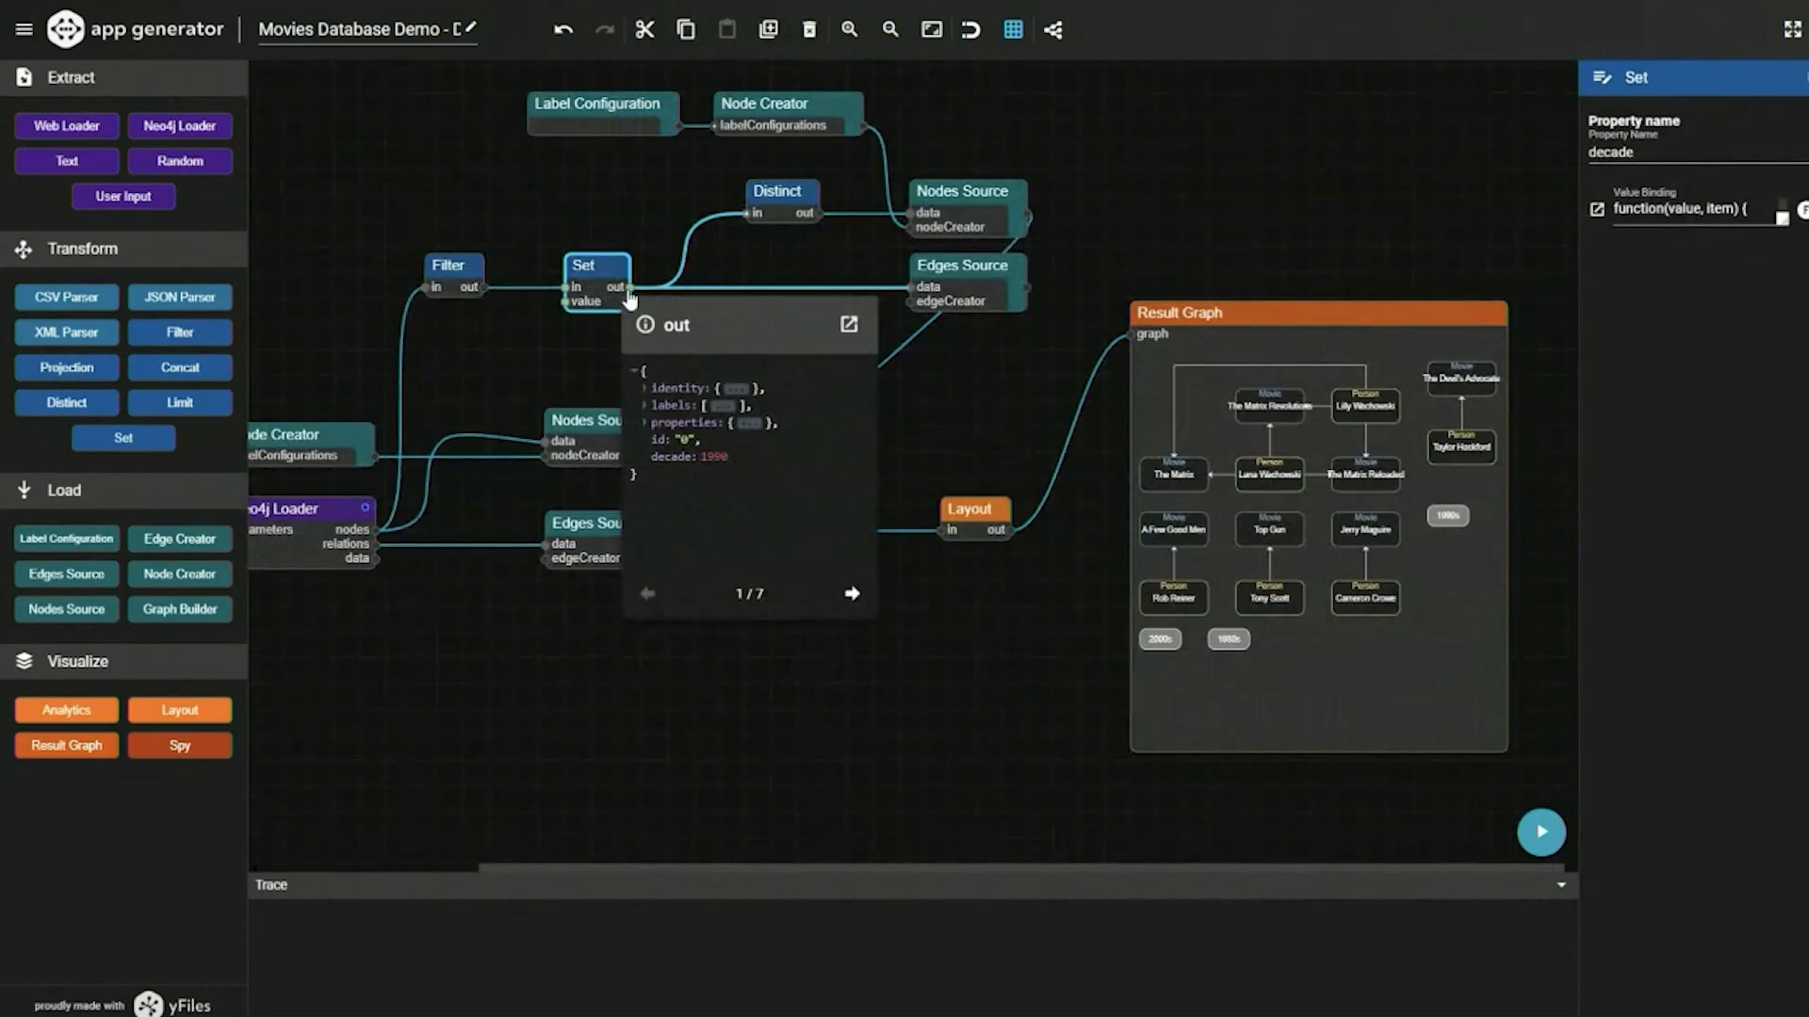
left_click(947, 278)
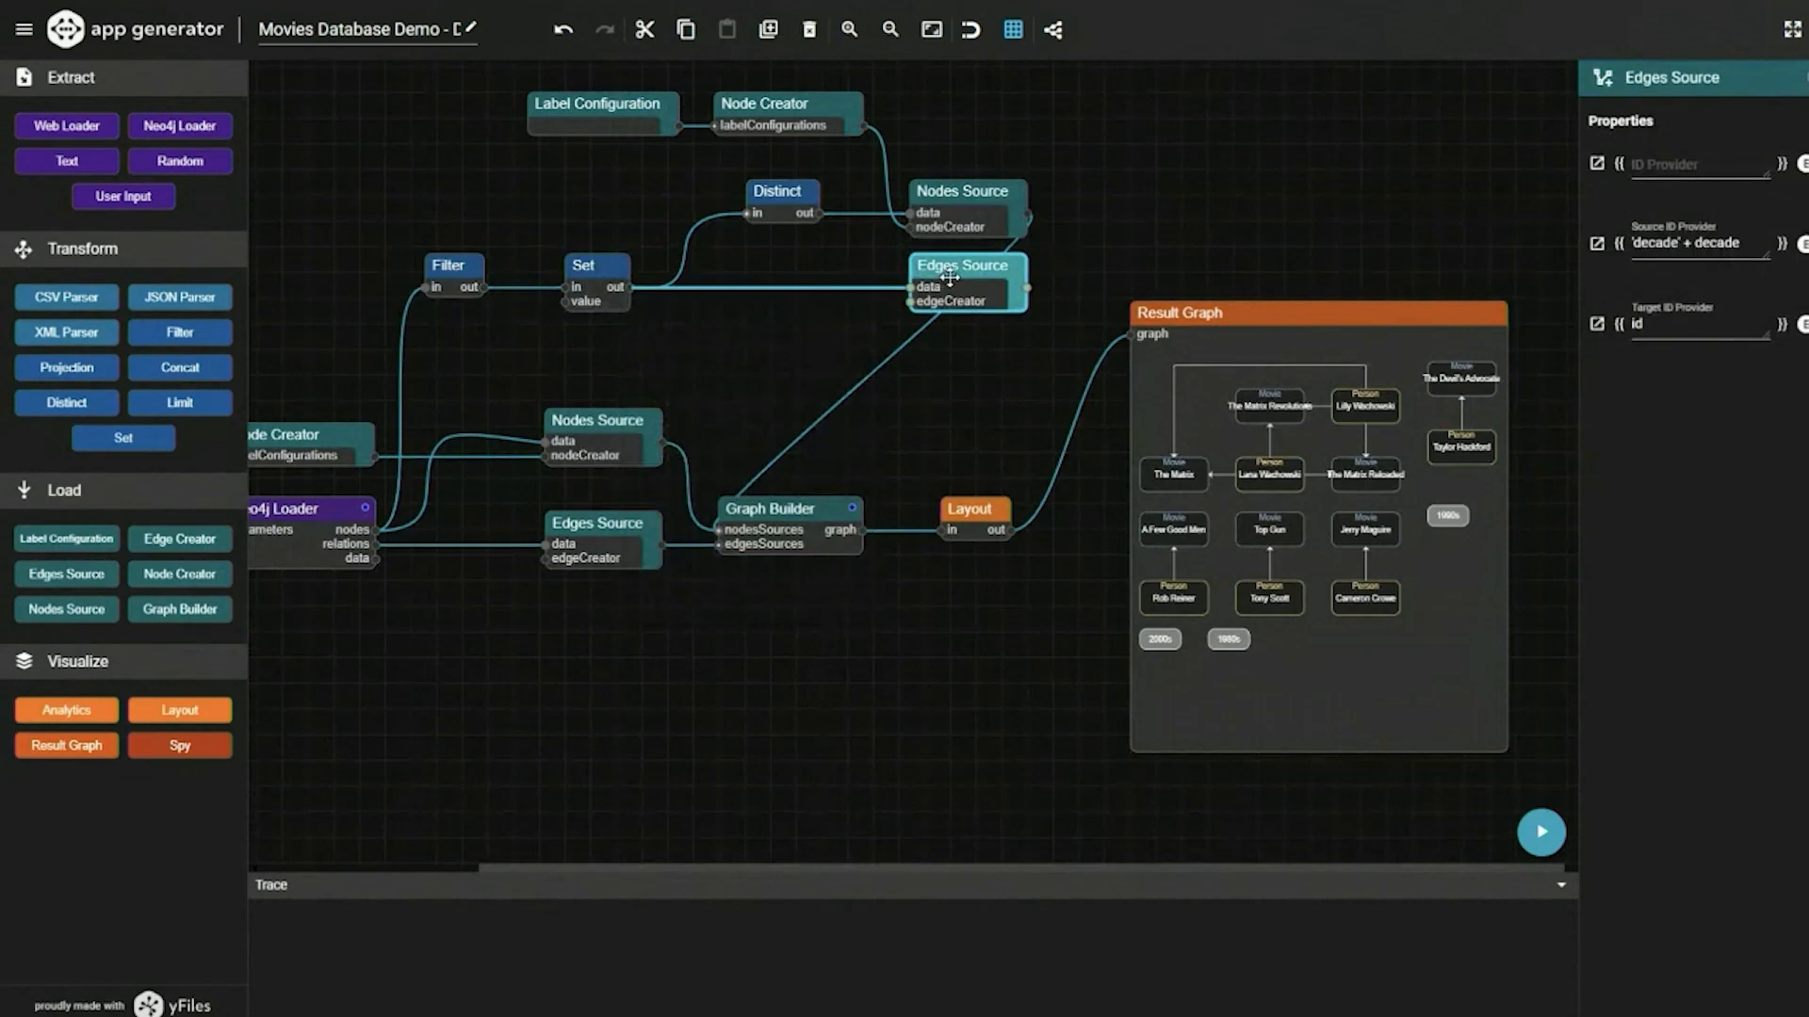
left_click(1645, 324)
left_click_drag(1646, 324, 1633, 329)
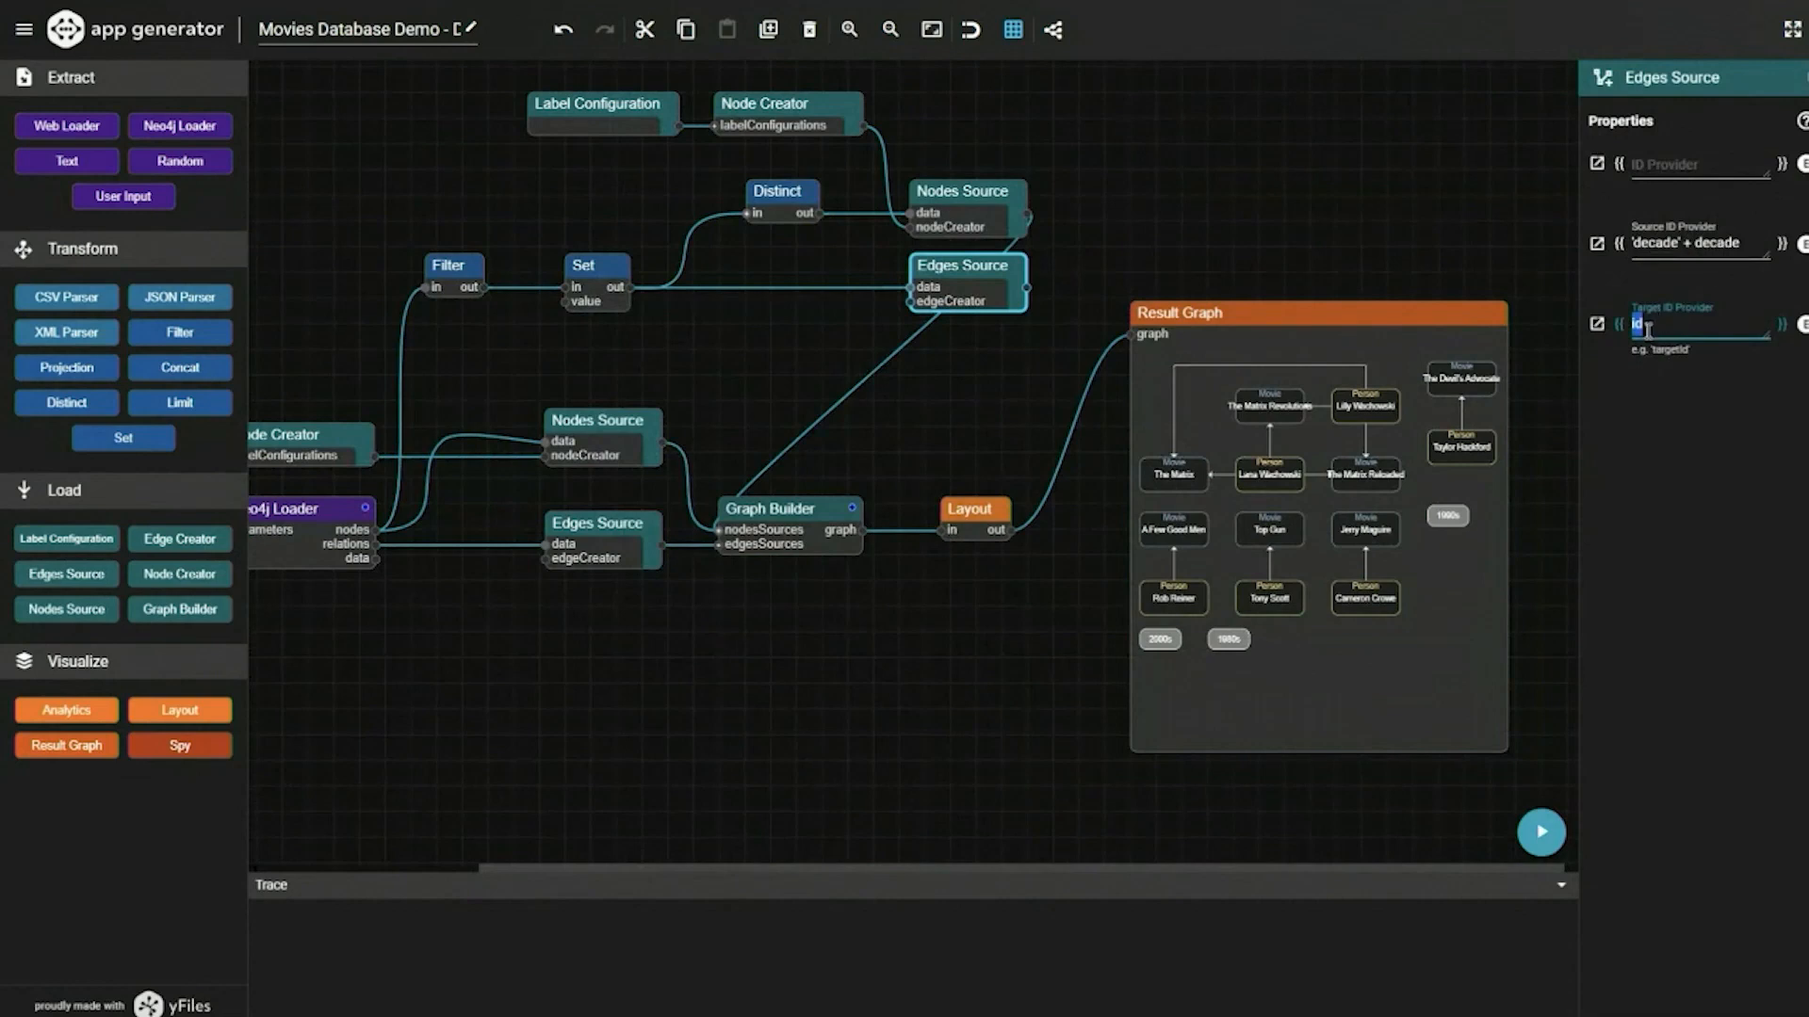
left_click(1057, 326)
- Connect the decade Edges Source to the Graph Builder's edgesSources input and inspect the decade-to-movie edges in the Result Graph
mouse_move(1027, 288)
left_mouse_down()
mouse_move(1021, 433)
mouse_move(754, 538)
left_mouse_up()
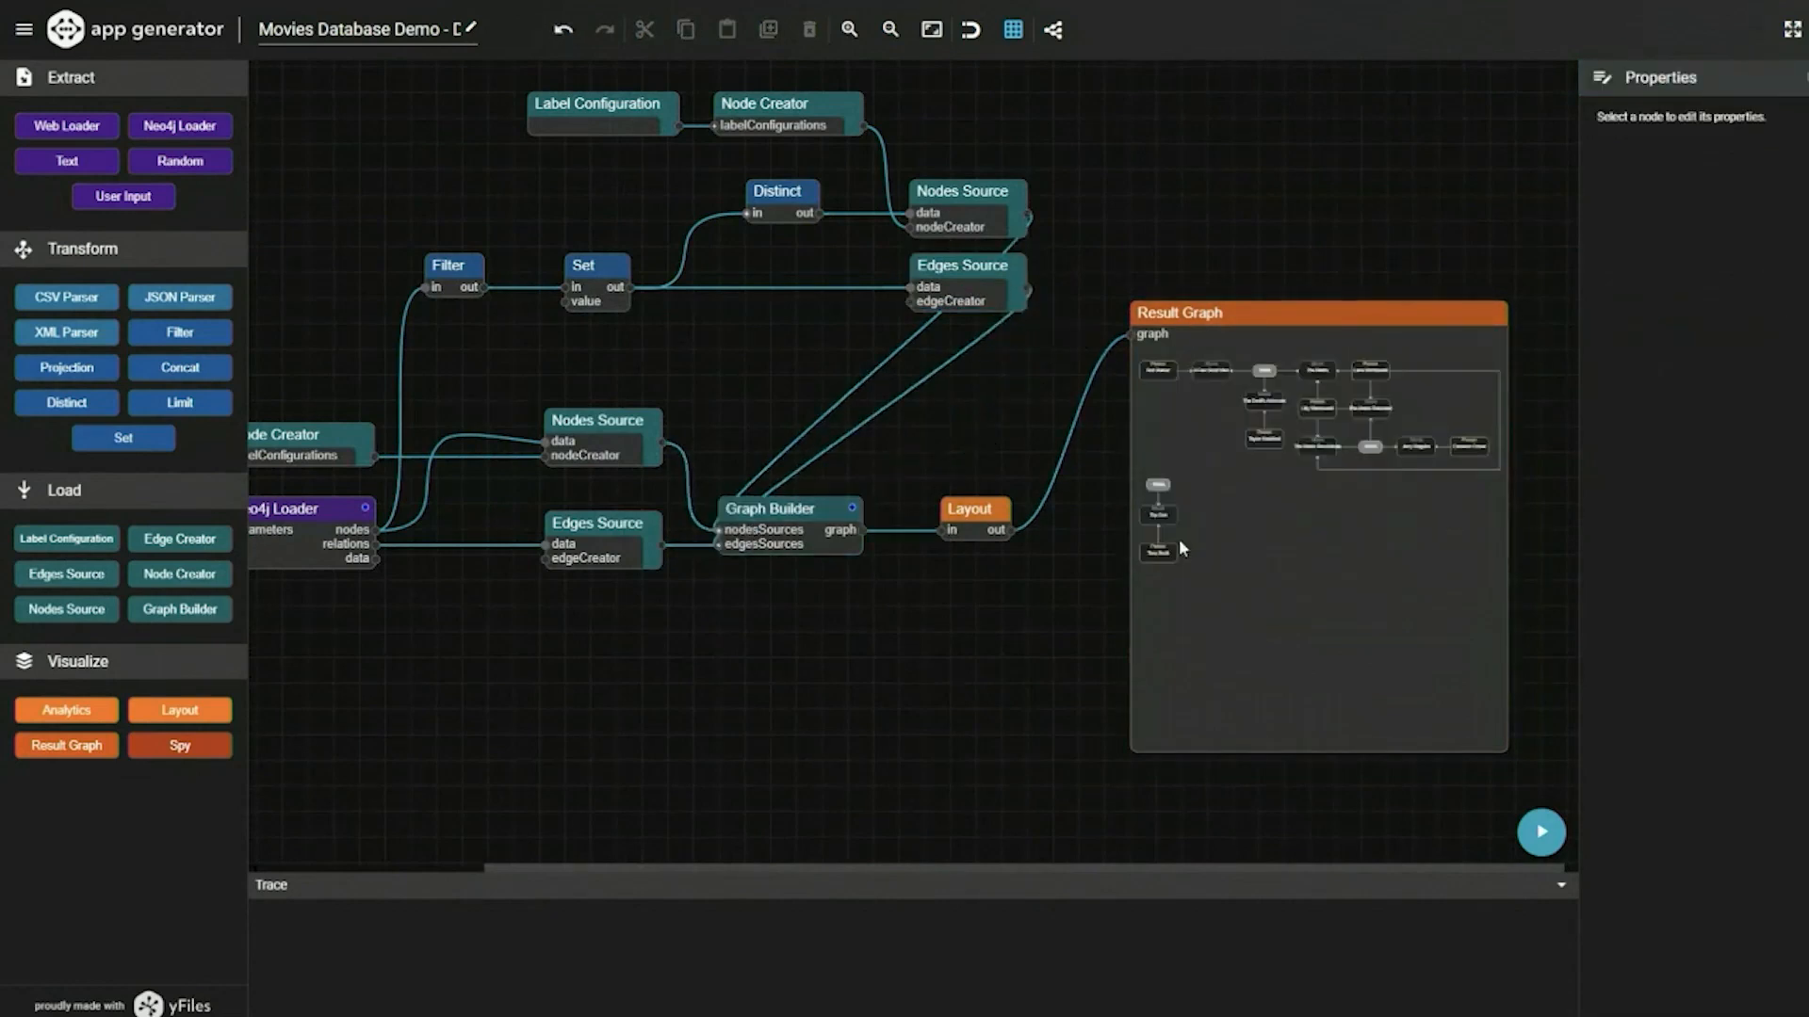
scroll(1305, 385, "up", 1)
scroll(1305, 386, "up", 6)
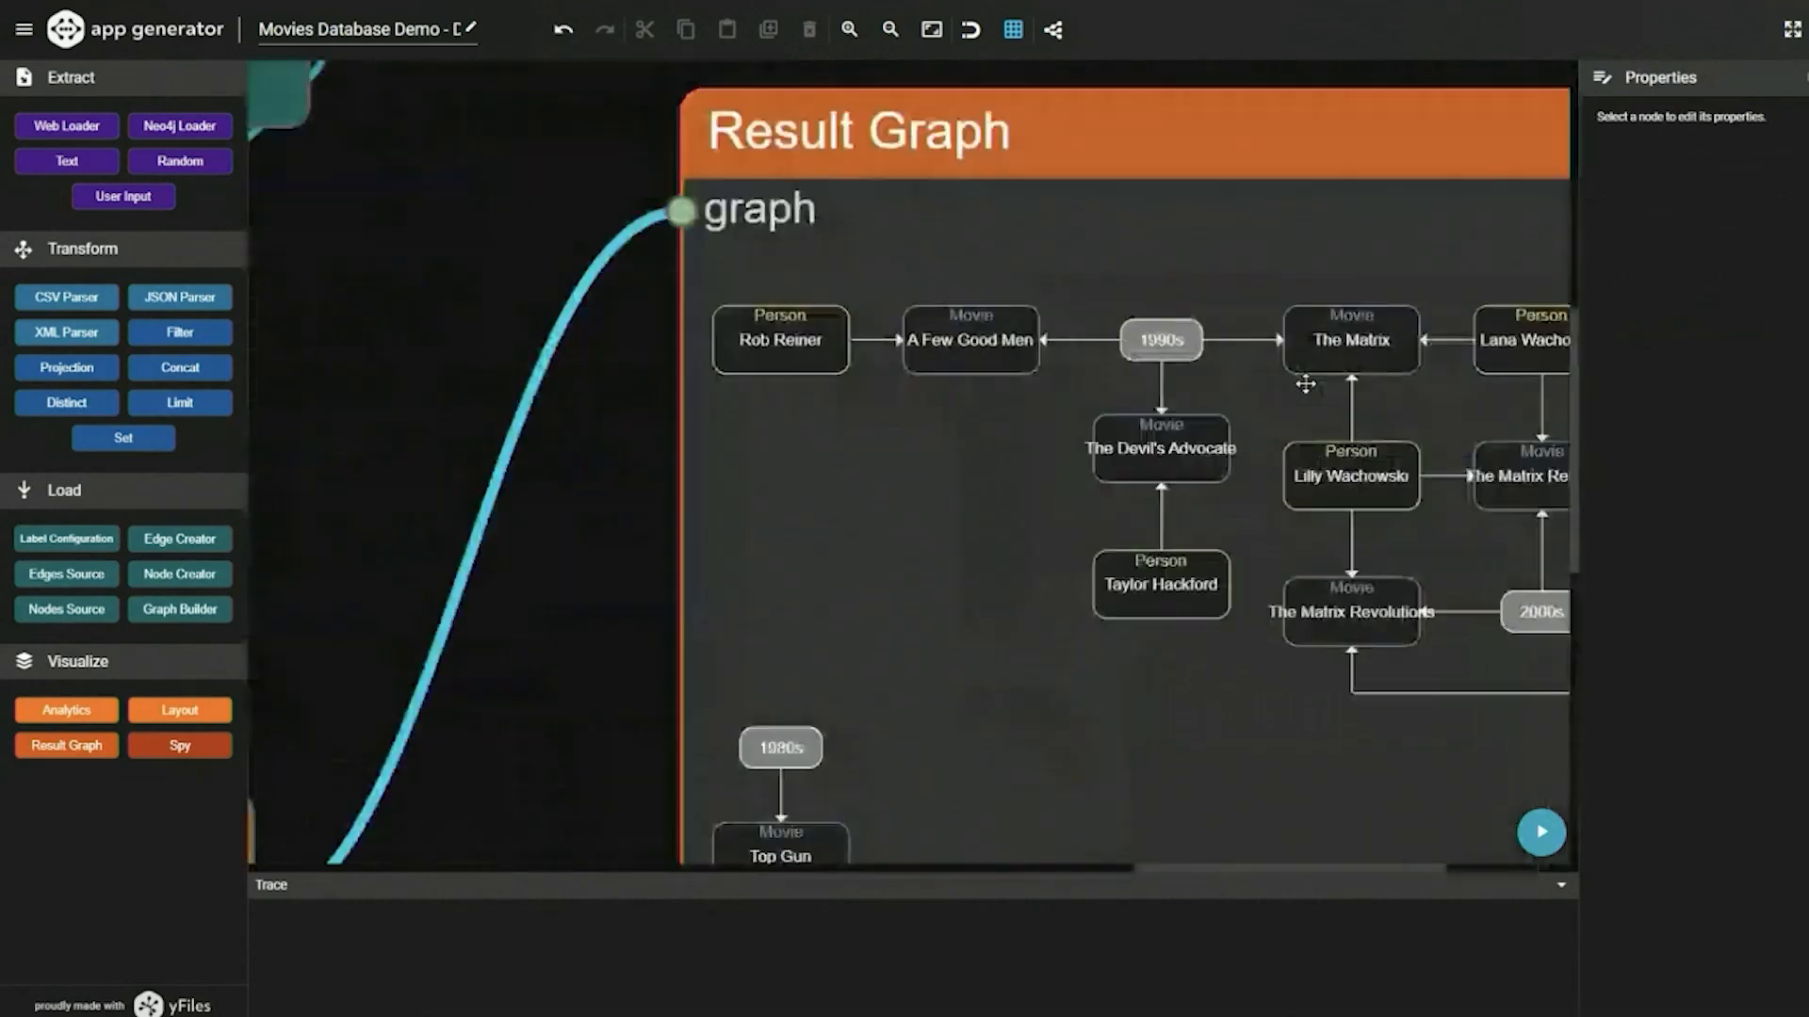
scroll(1303, 384, "up", 1)
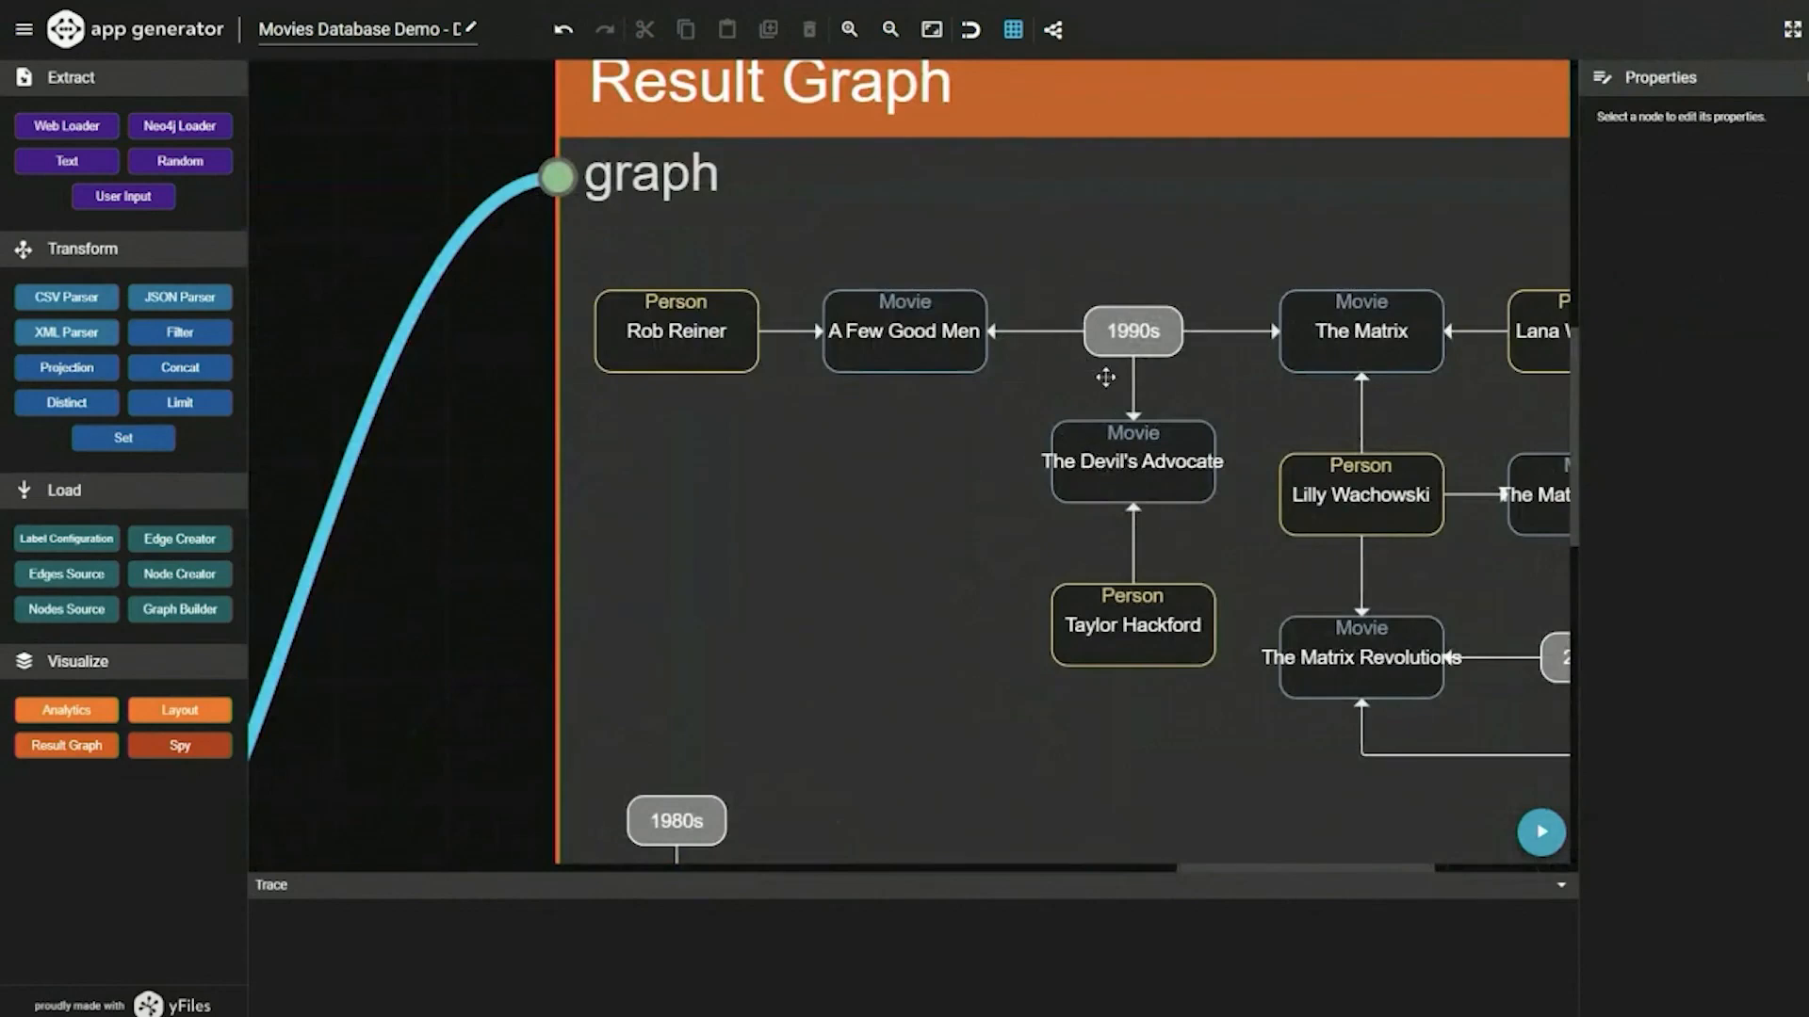
scroll(1105, 377, "down", 5)
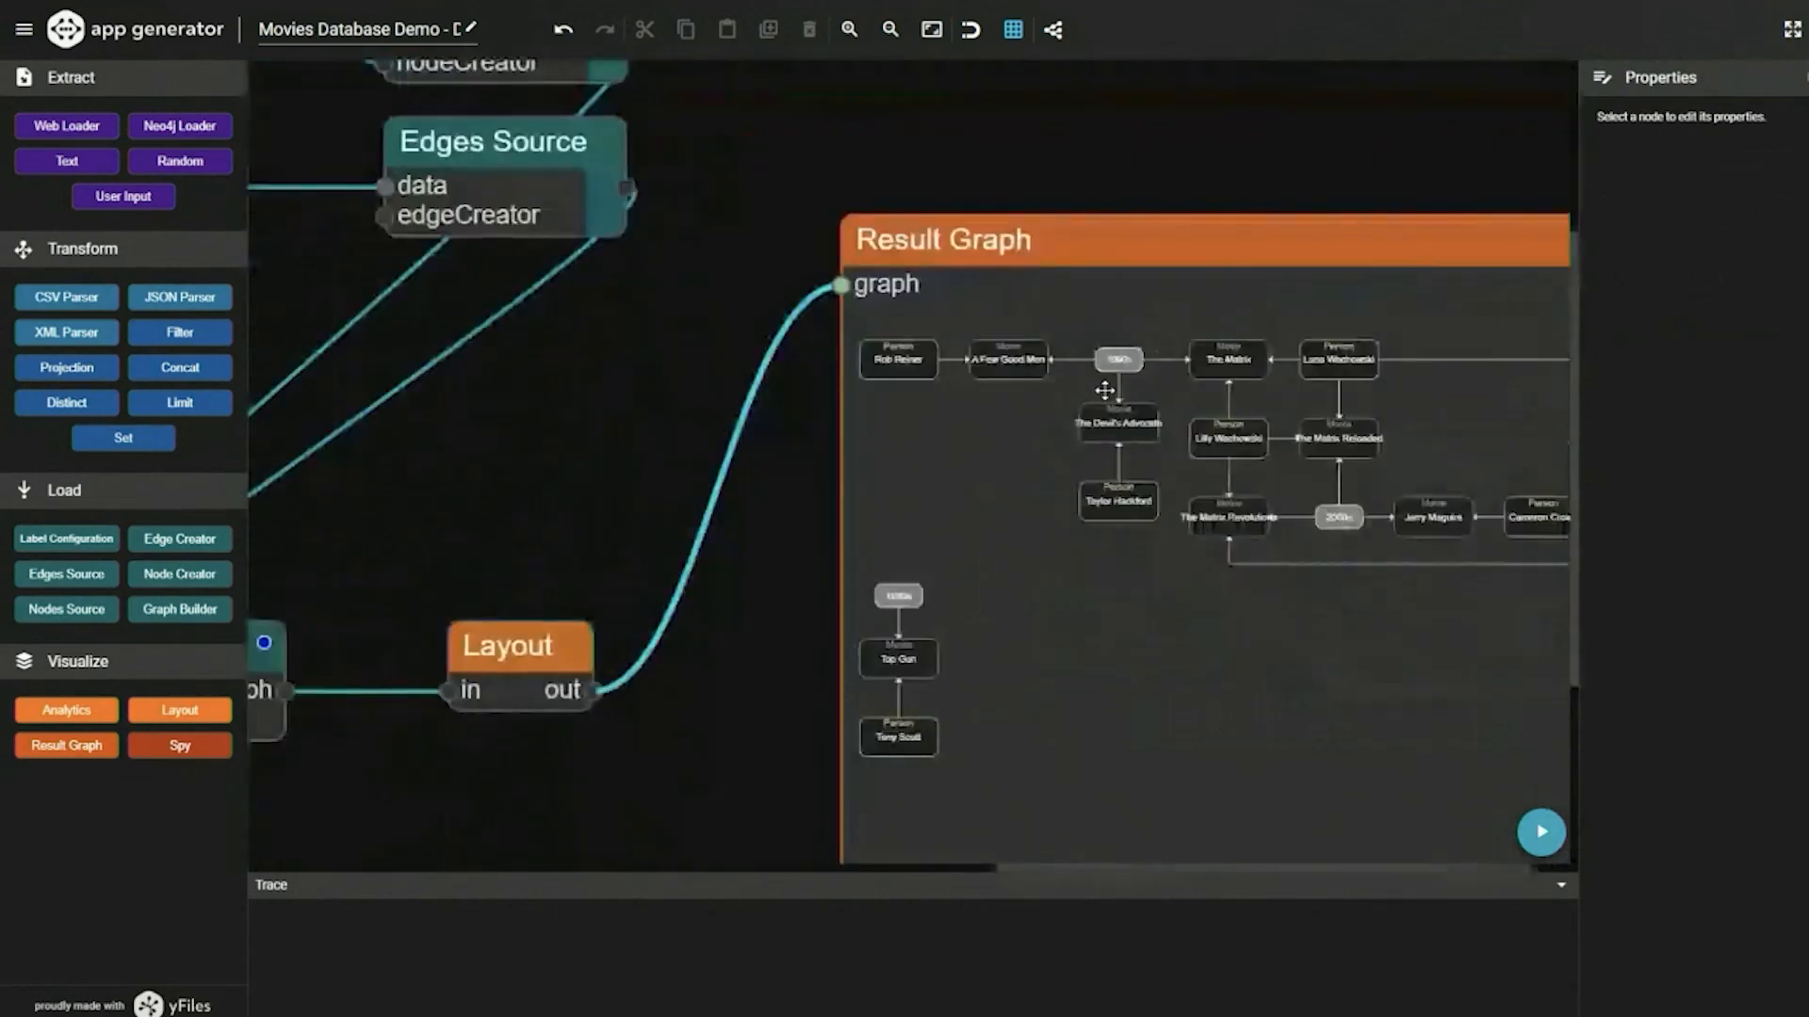
scroll(1105, 389, "down", 3)
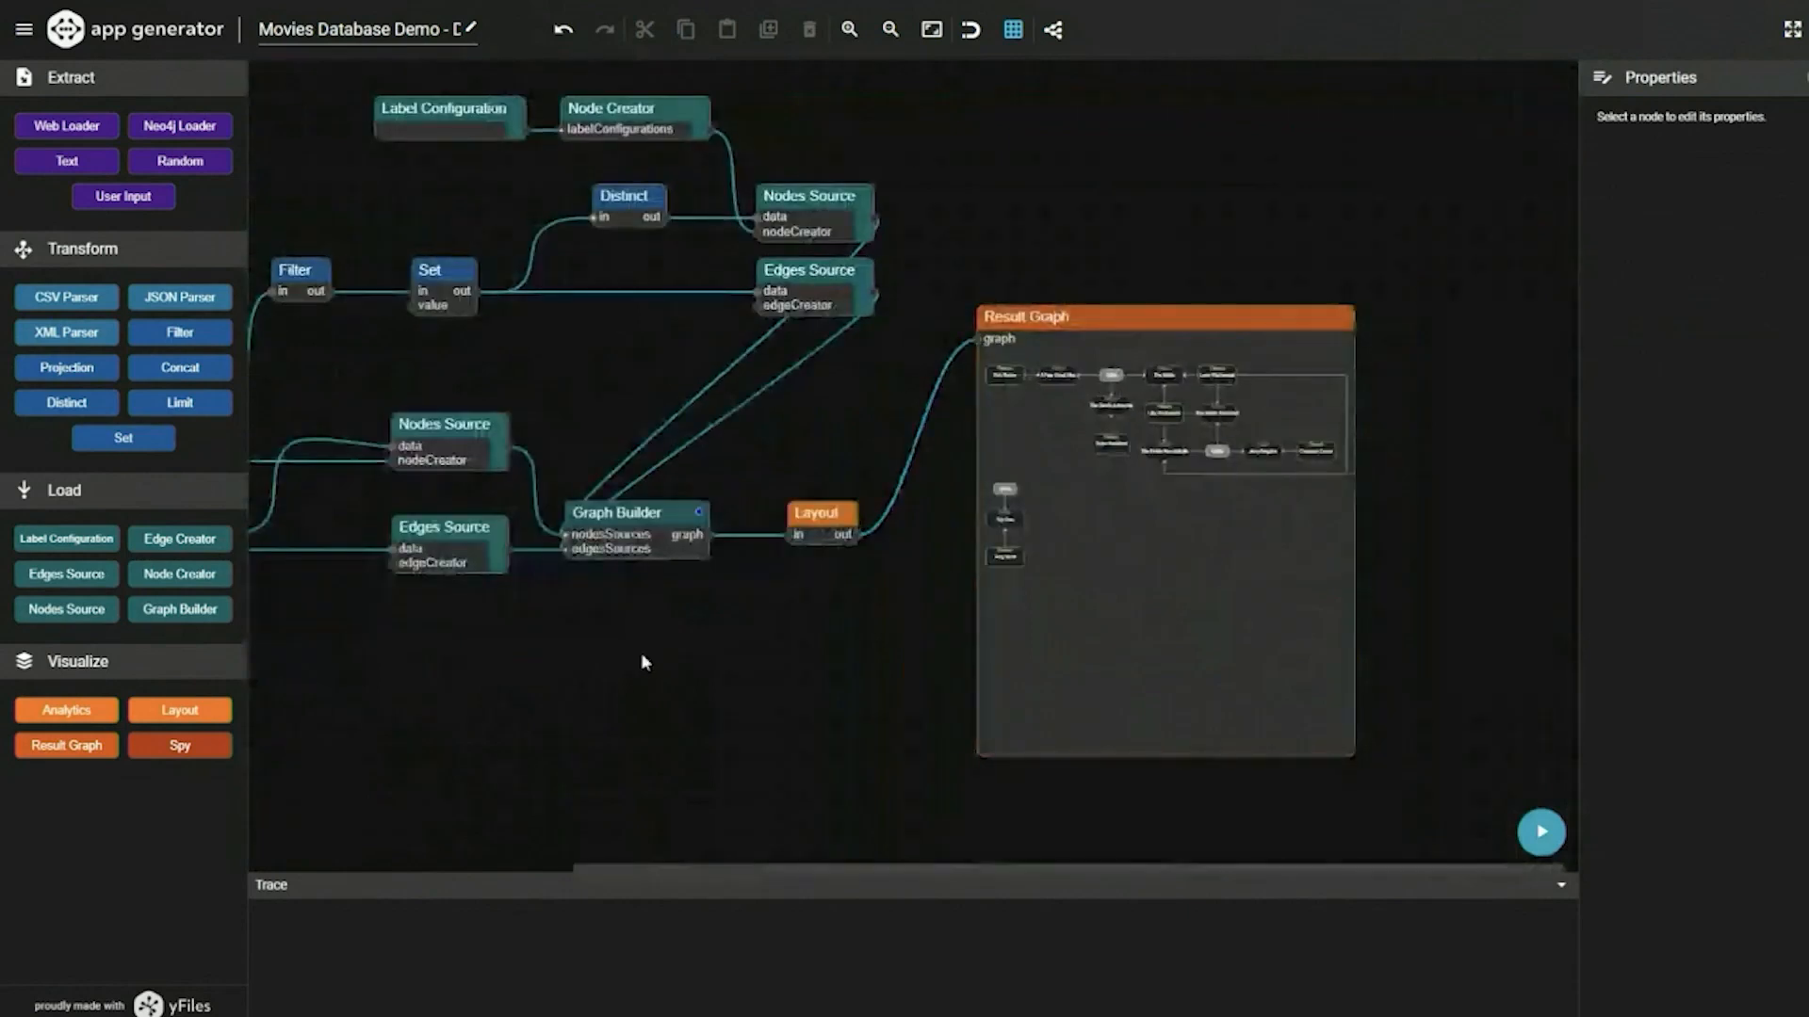
- Clear the current project and load another Movies Database Demo project from a trusted local source
left_click_drag(641, 653, 843, 653)
scroll(874, 637, "down", 2)
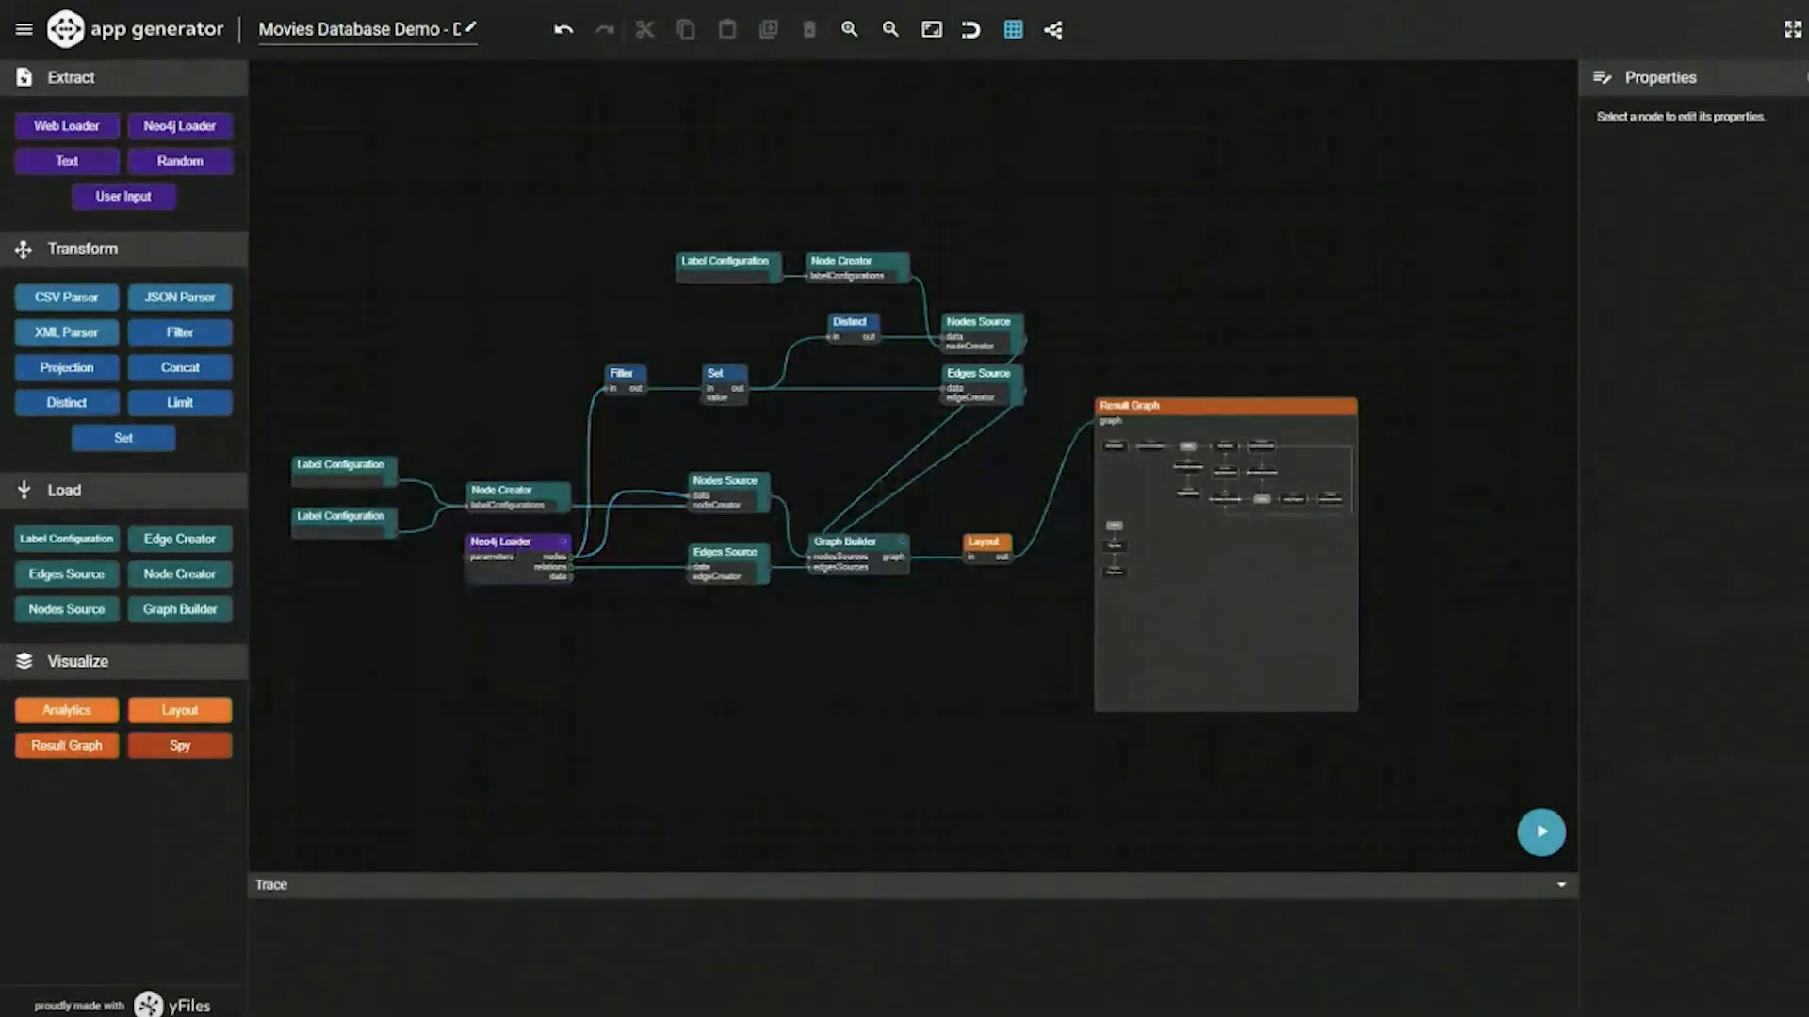
left_click_drag(659, 726, 1026, 501)
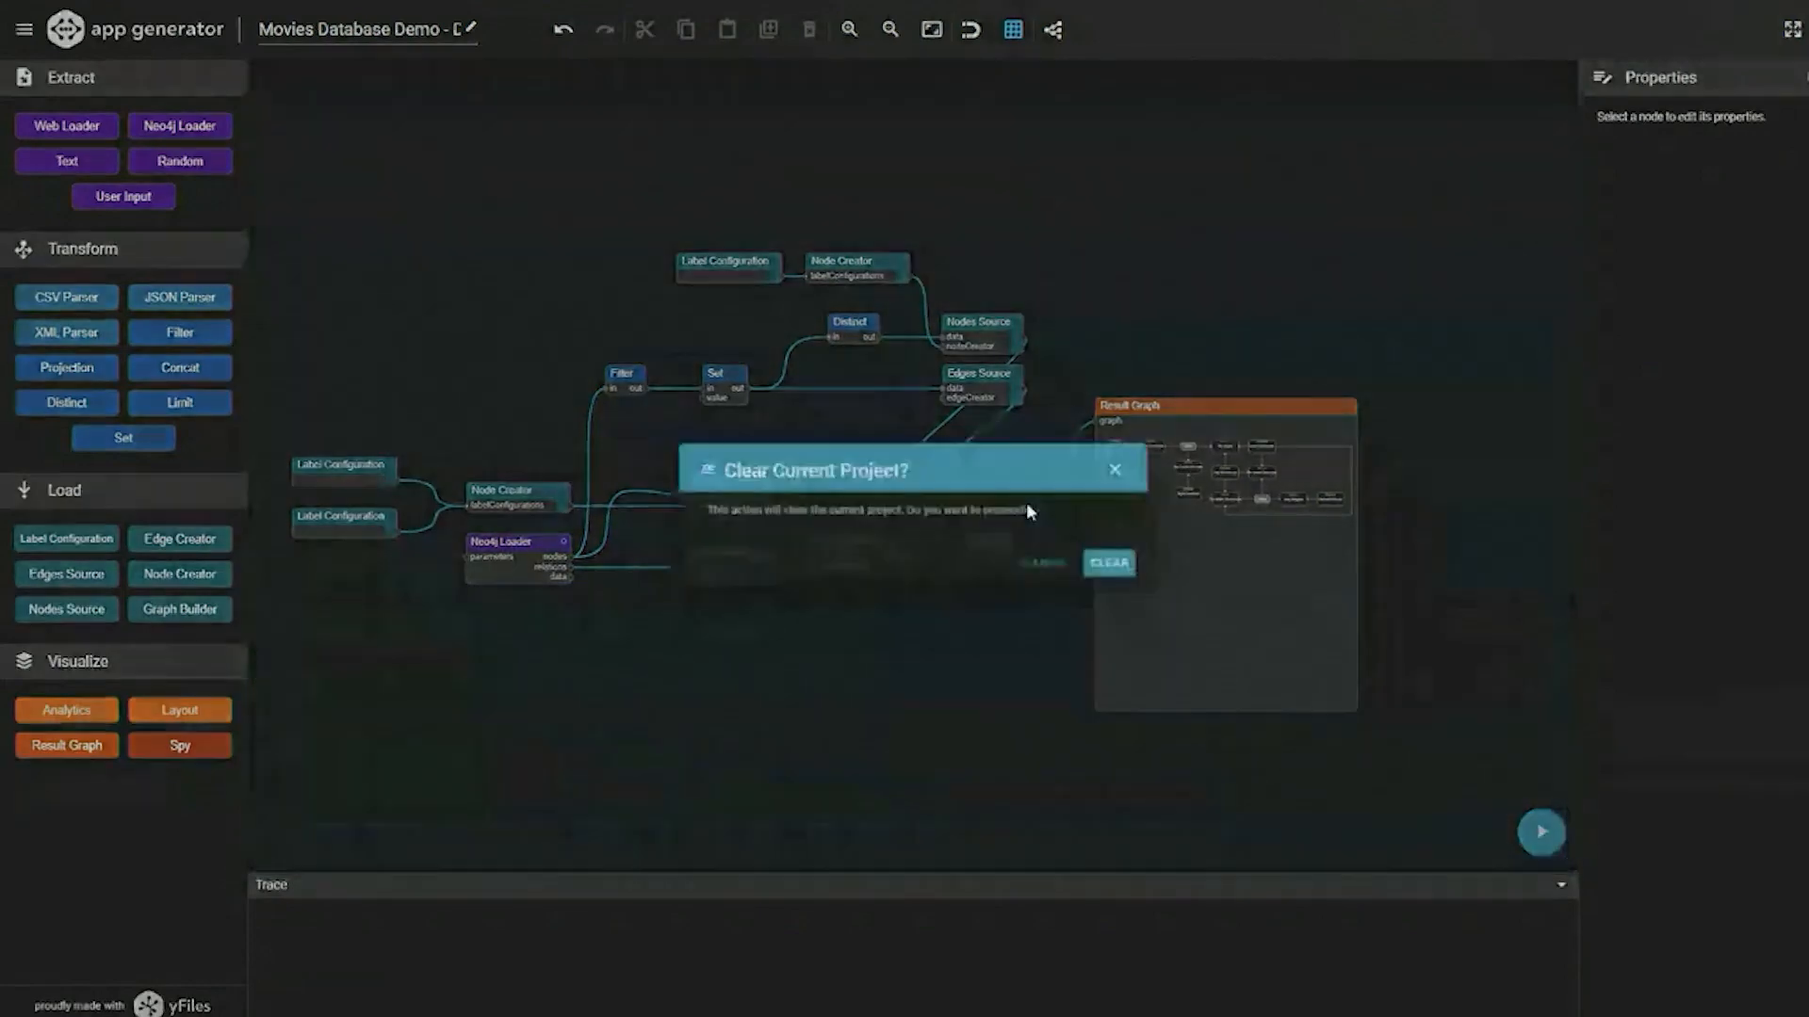
left_click(1130, 571)
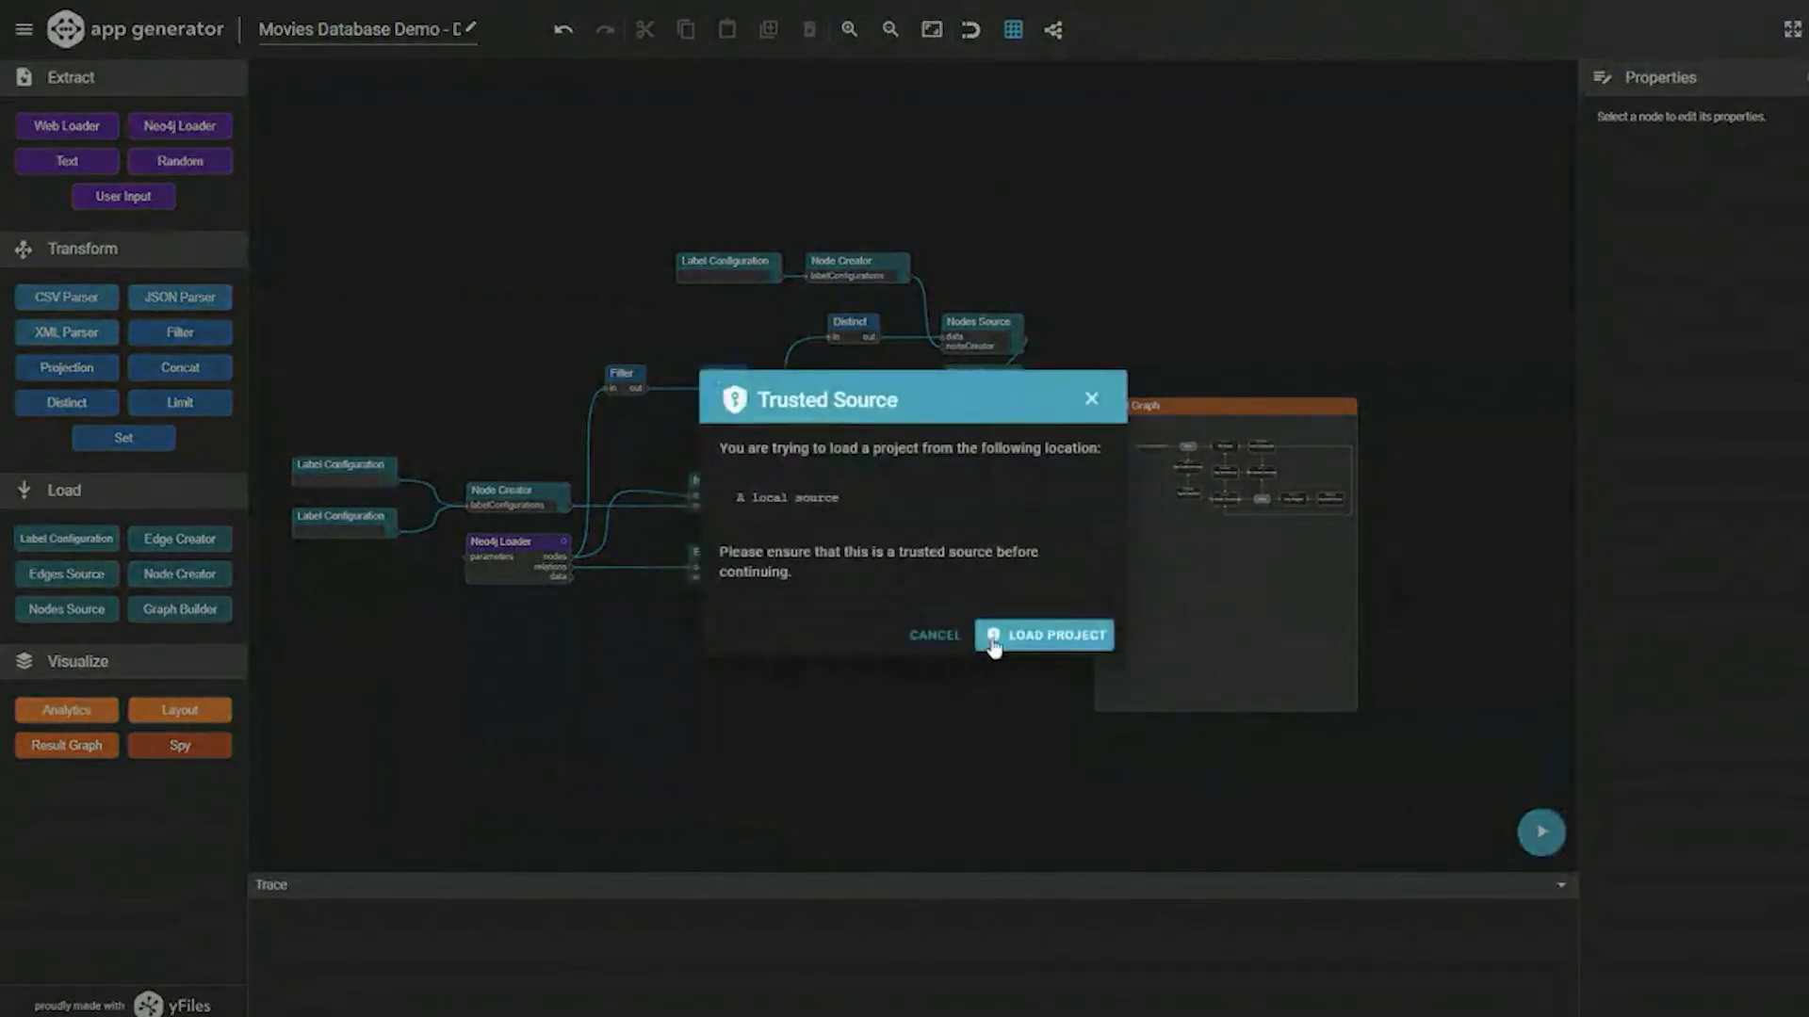
left_click(992, 637)
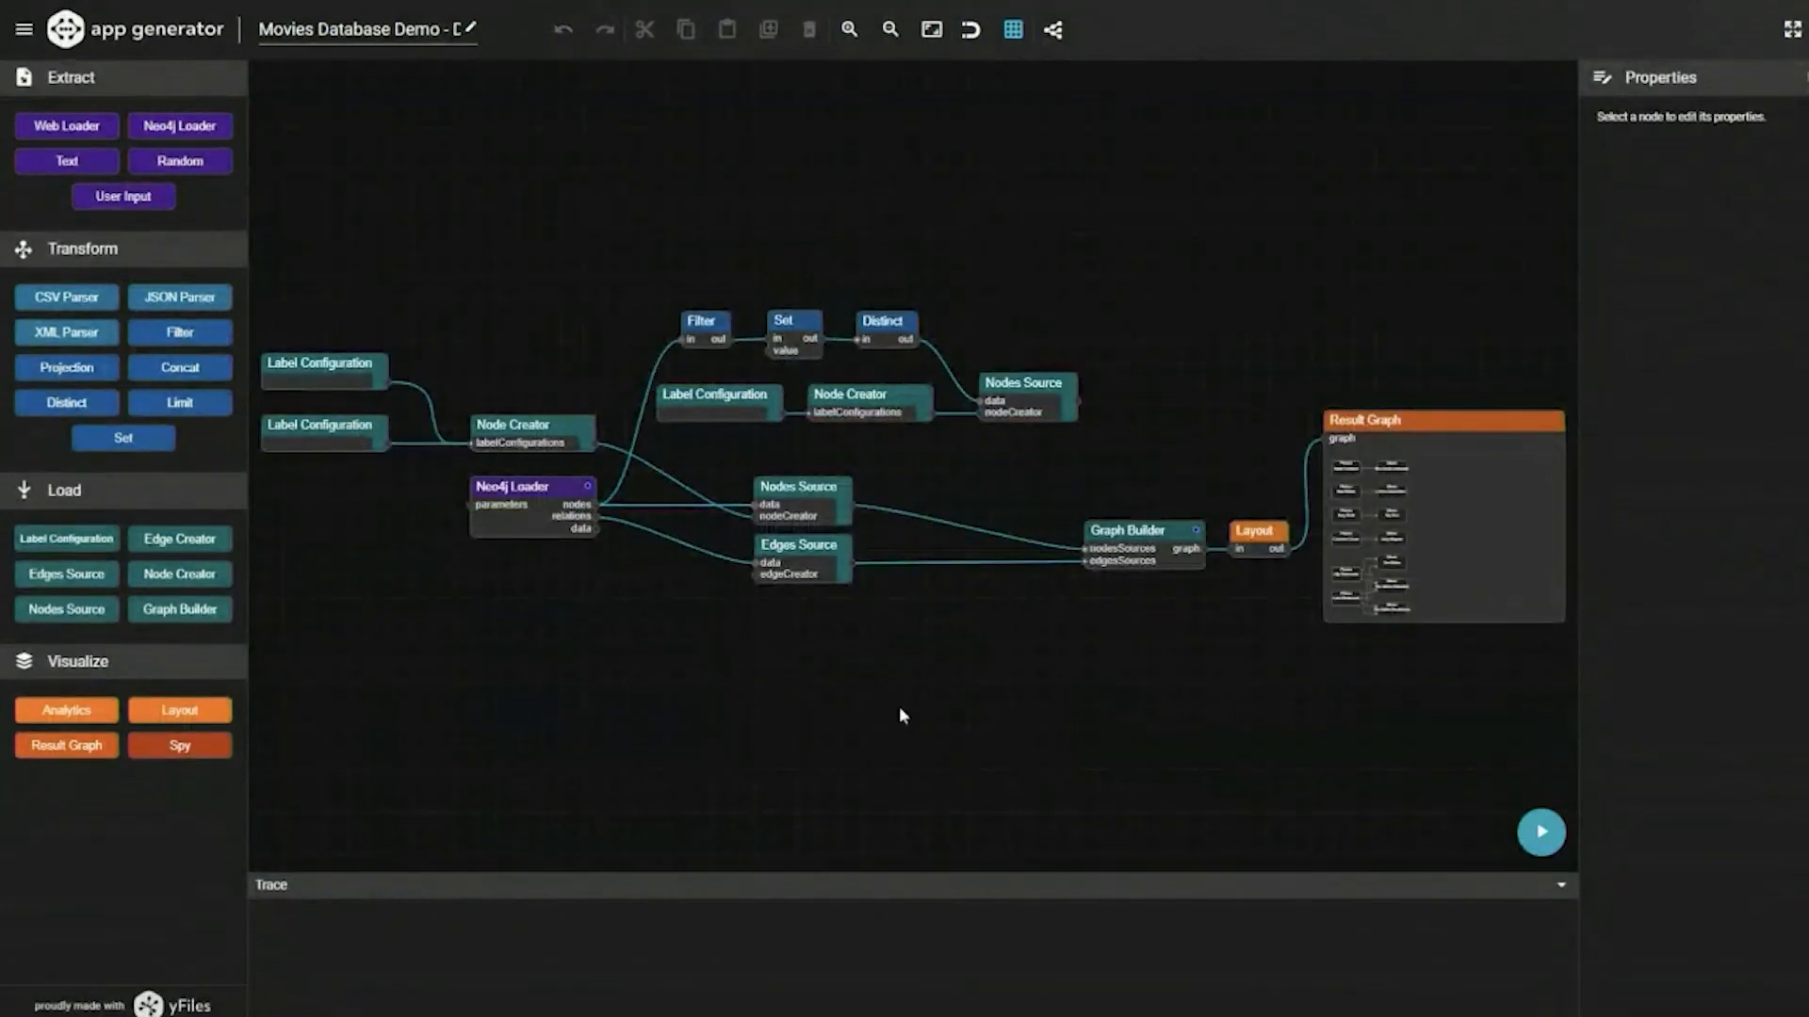
- Check the Filter's predicate, then connect the decade Nodes Source to the Graph Builder's nodesSources input and inspect the added nodes
left_click(702, 325)
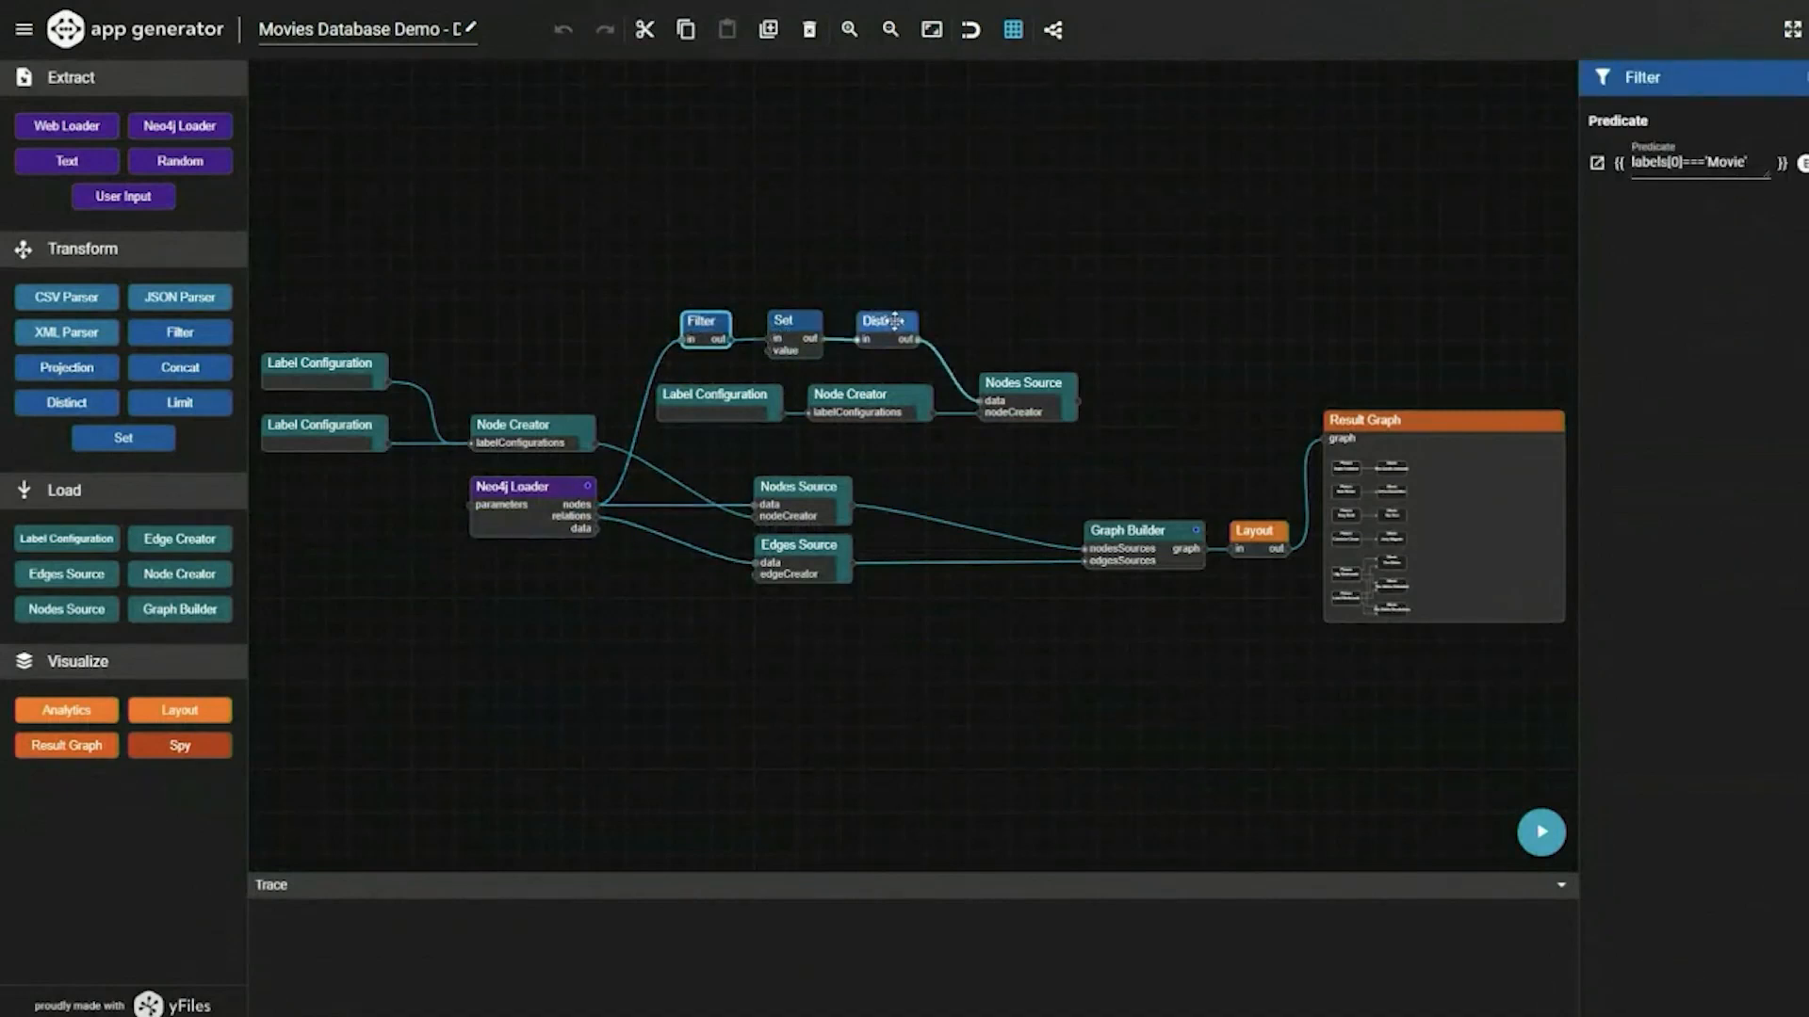
left_click_drag(1078, 412, 1086, 549)
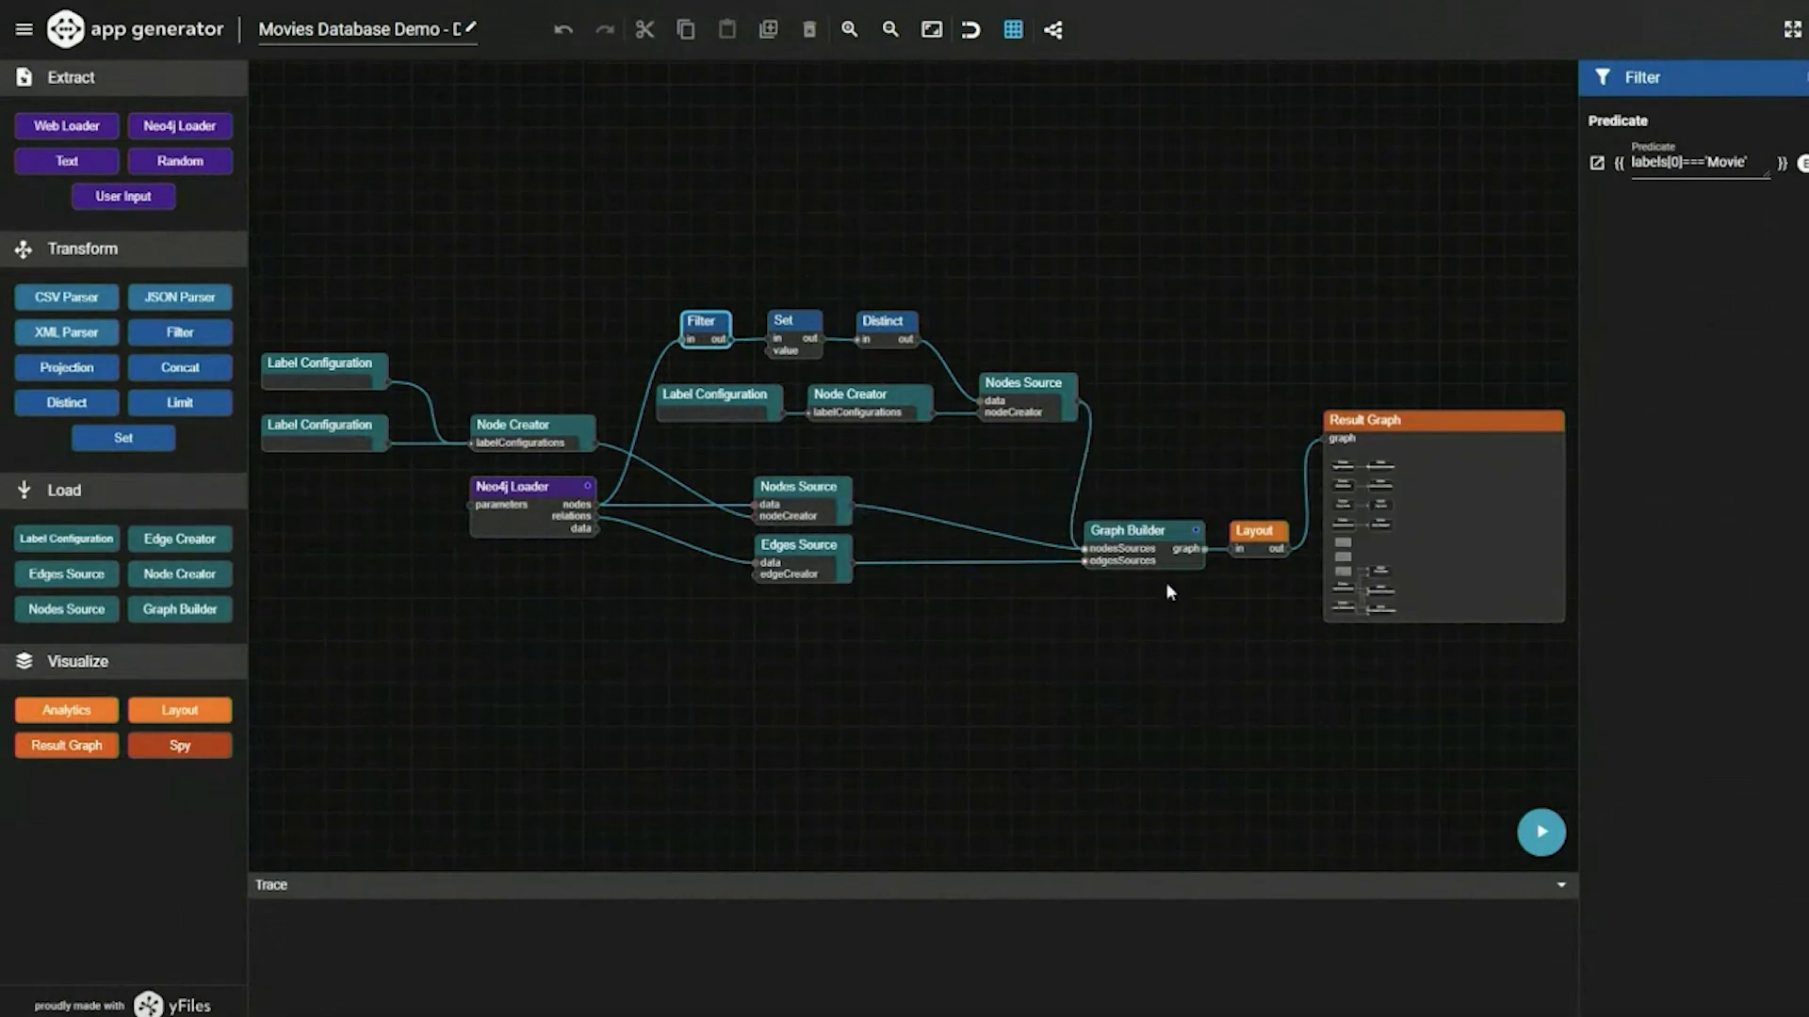
scroll(1394, 556, "up", 6)
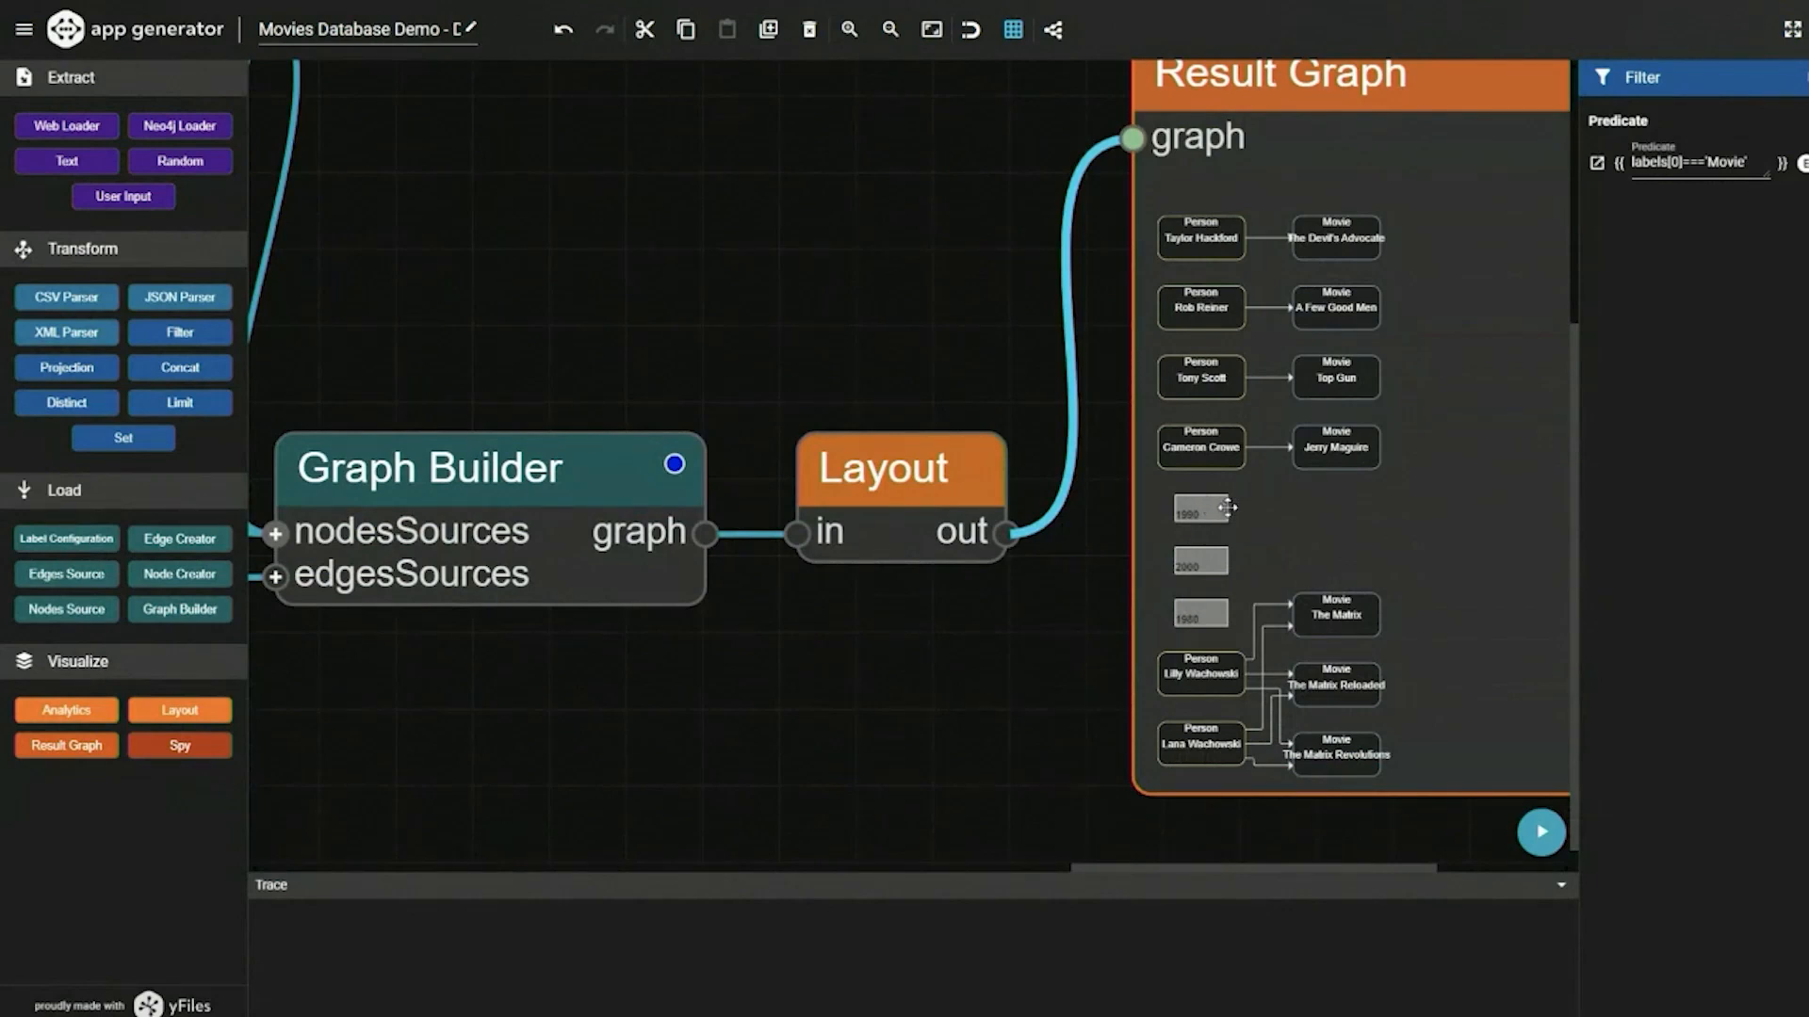
- Remove the early "return null;" line from the movie Nodes Source's getParentId function, apply it, and inspect the grouped movies in the Result Graph
scroll(1282, 529, "down", 5)
scroll(1225, 555, "down", 2)
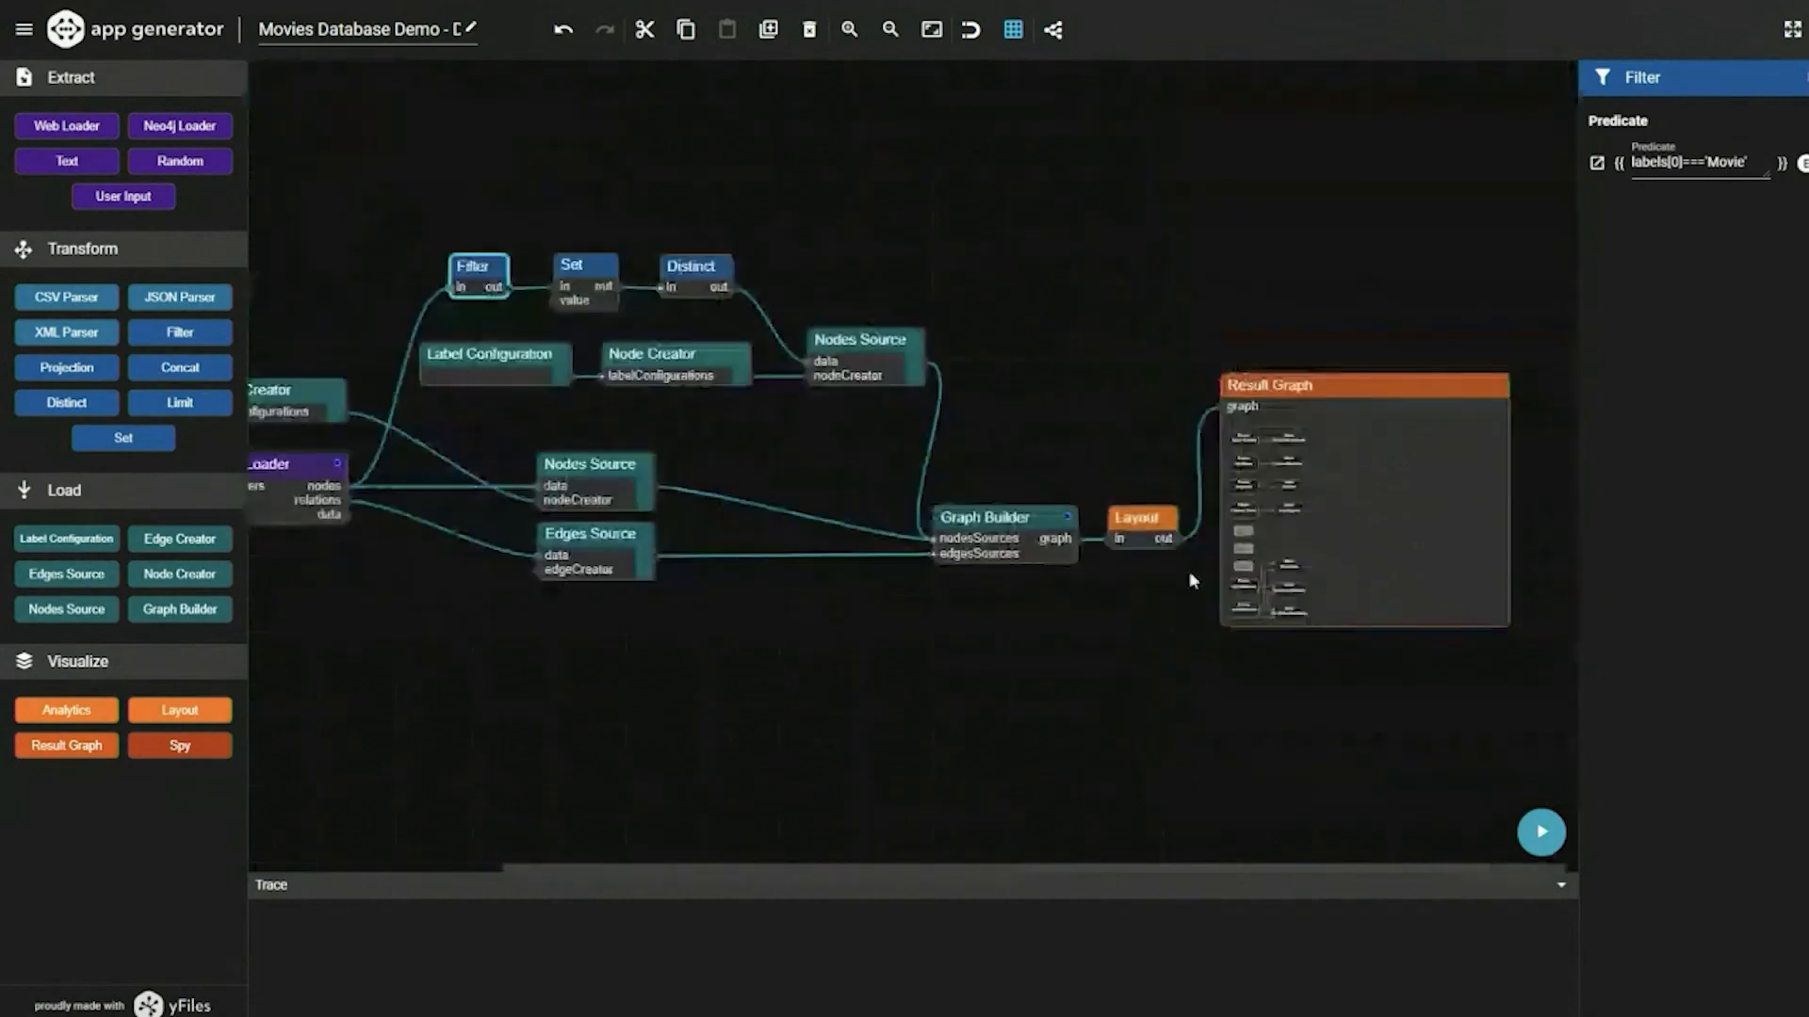
left_click(590, 468)
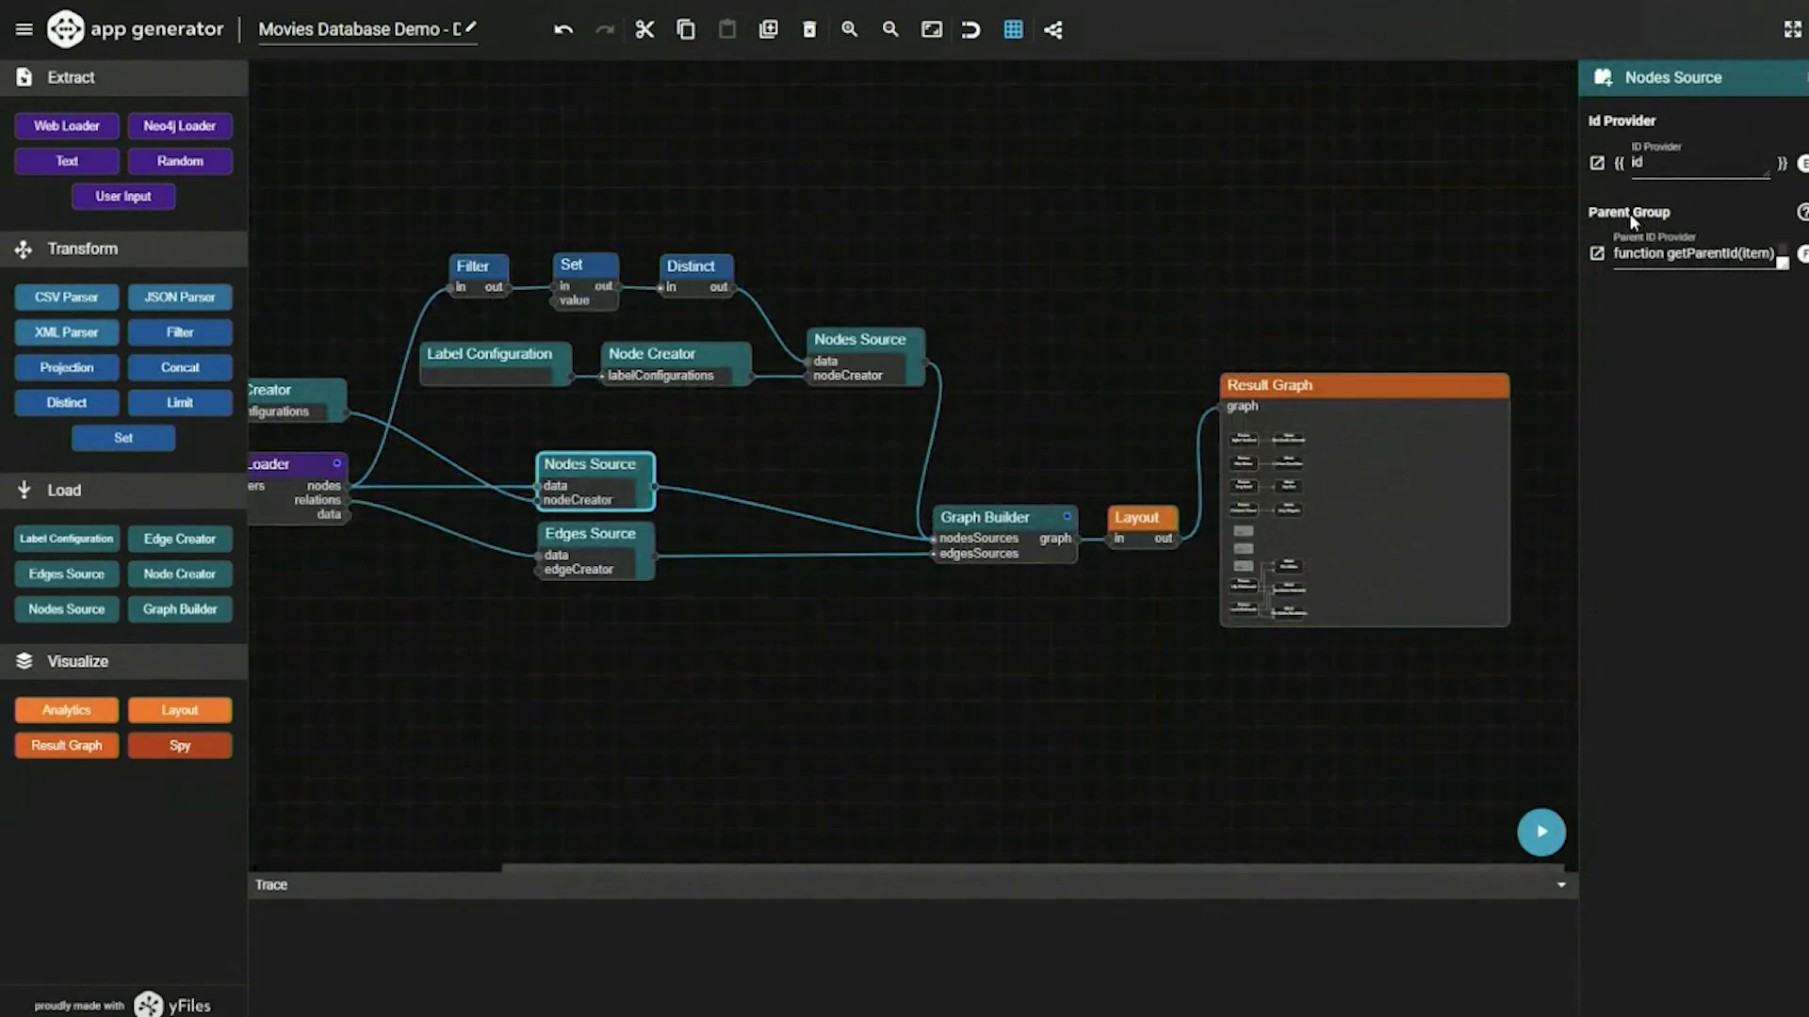
left_click(1596, 252)
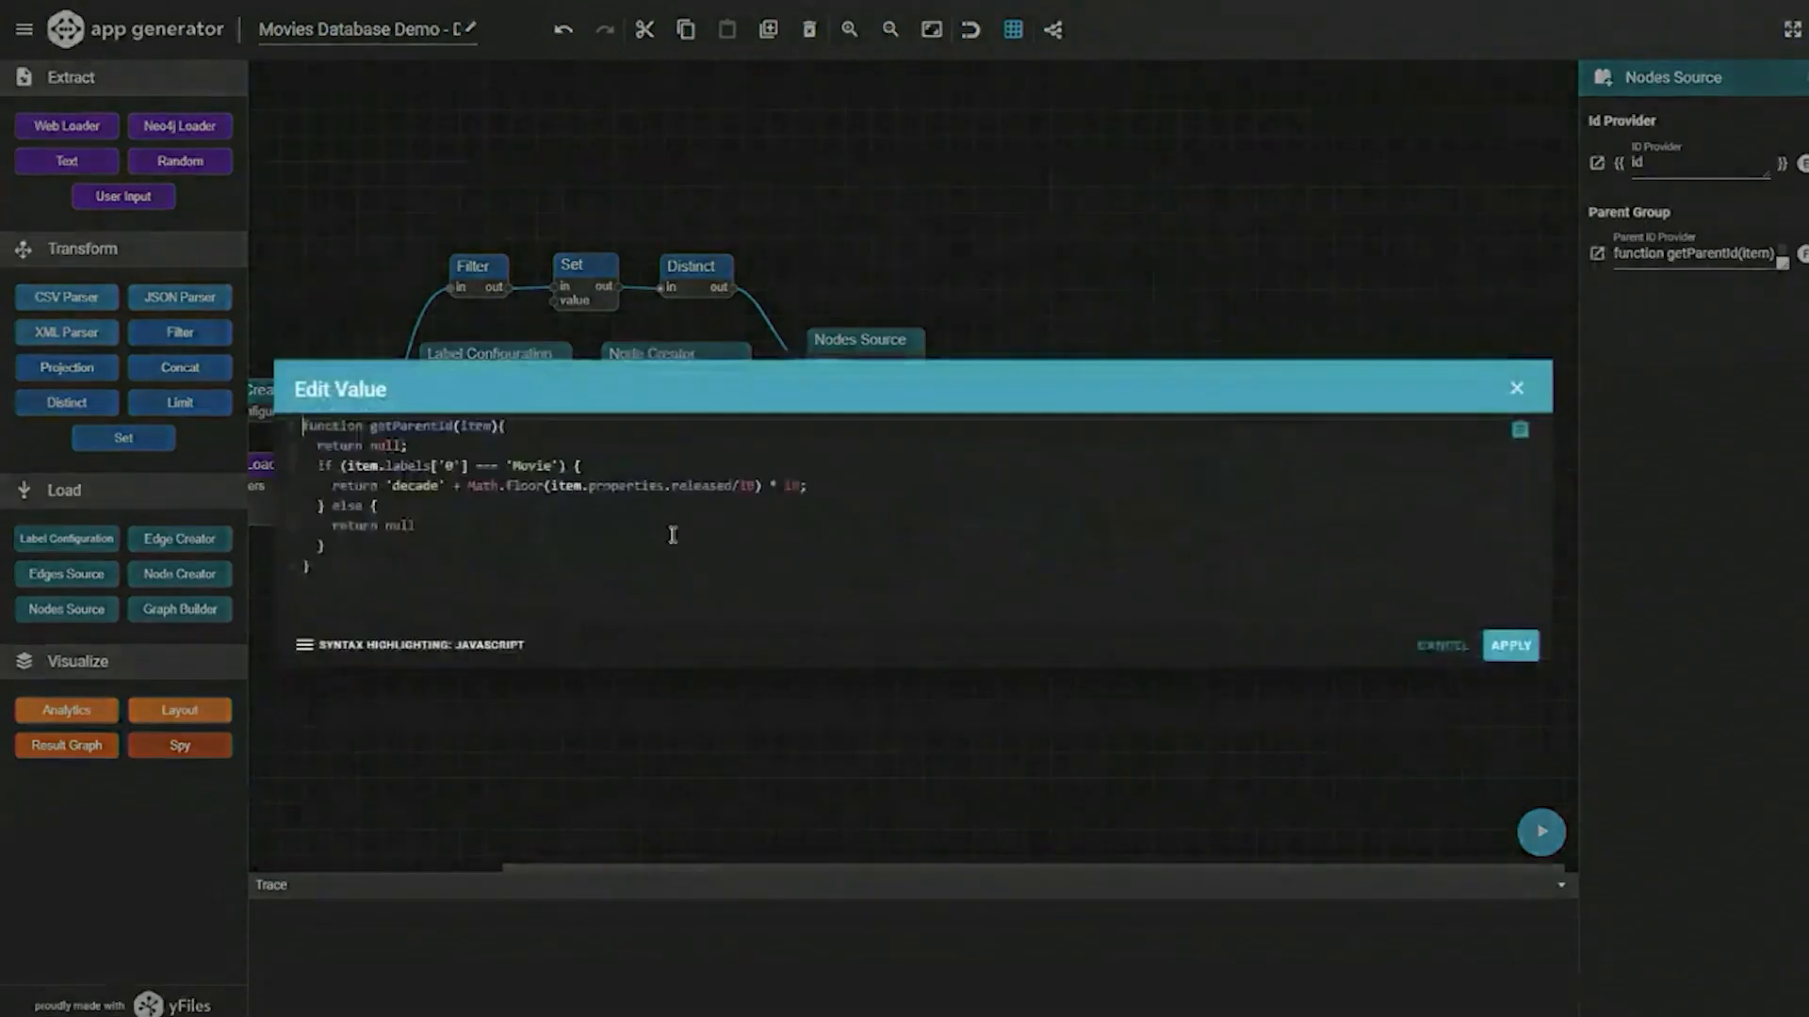
left_click(396, 447)
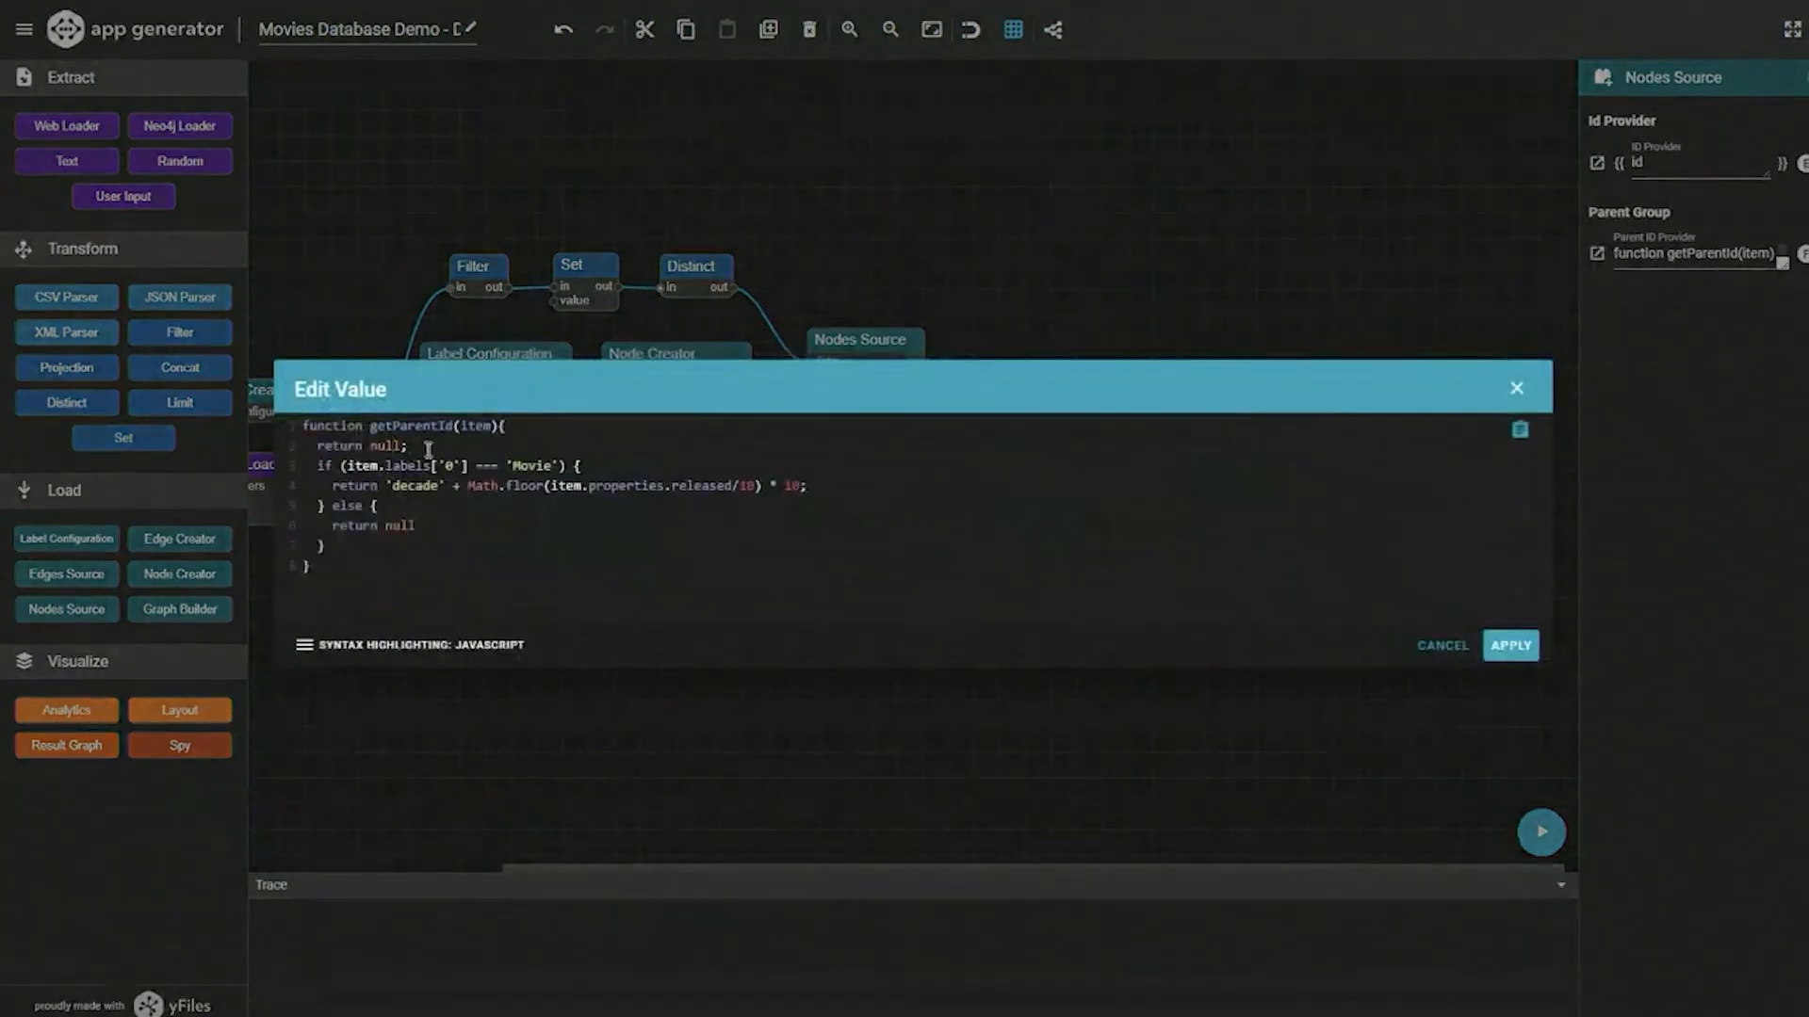
key("shift+Down")
key("Delete")
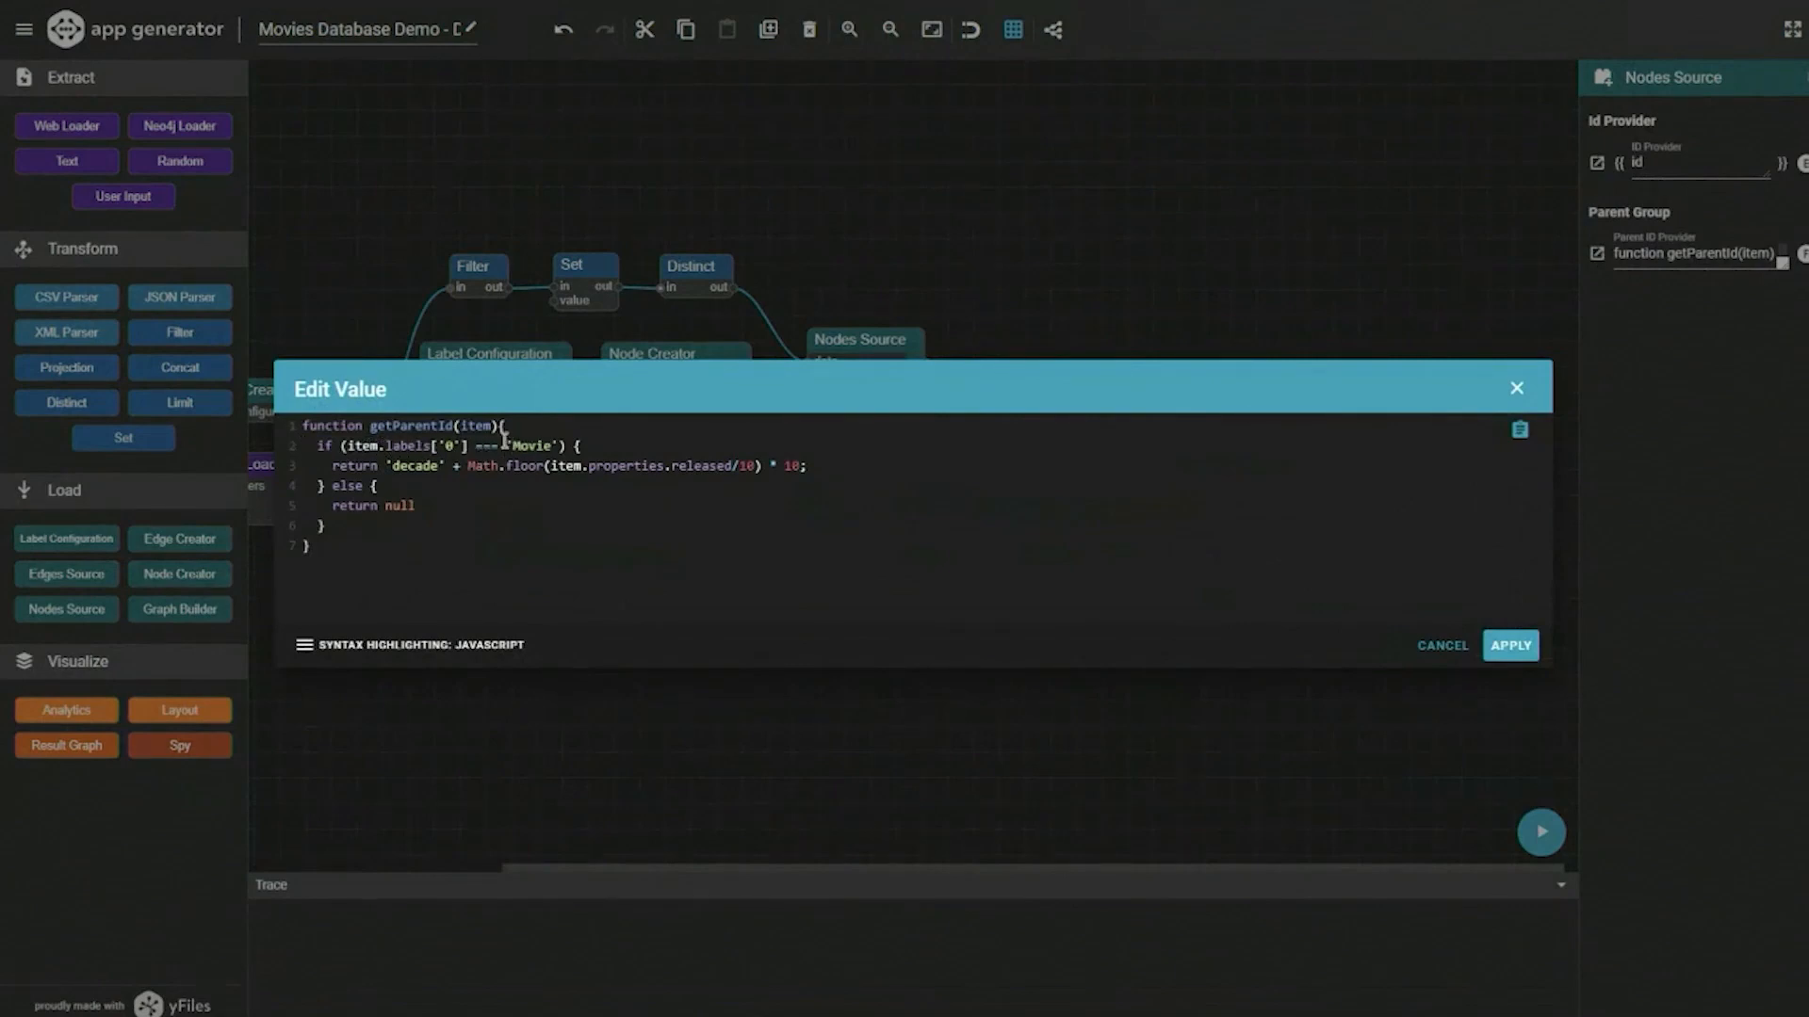
left_click(394, 465)
left_click(1503, 646)
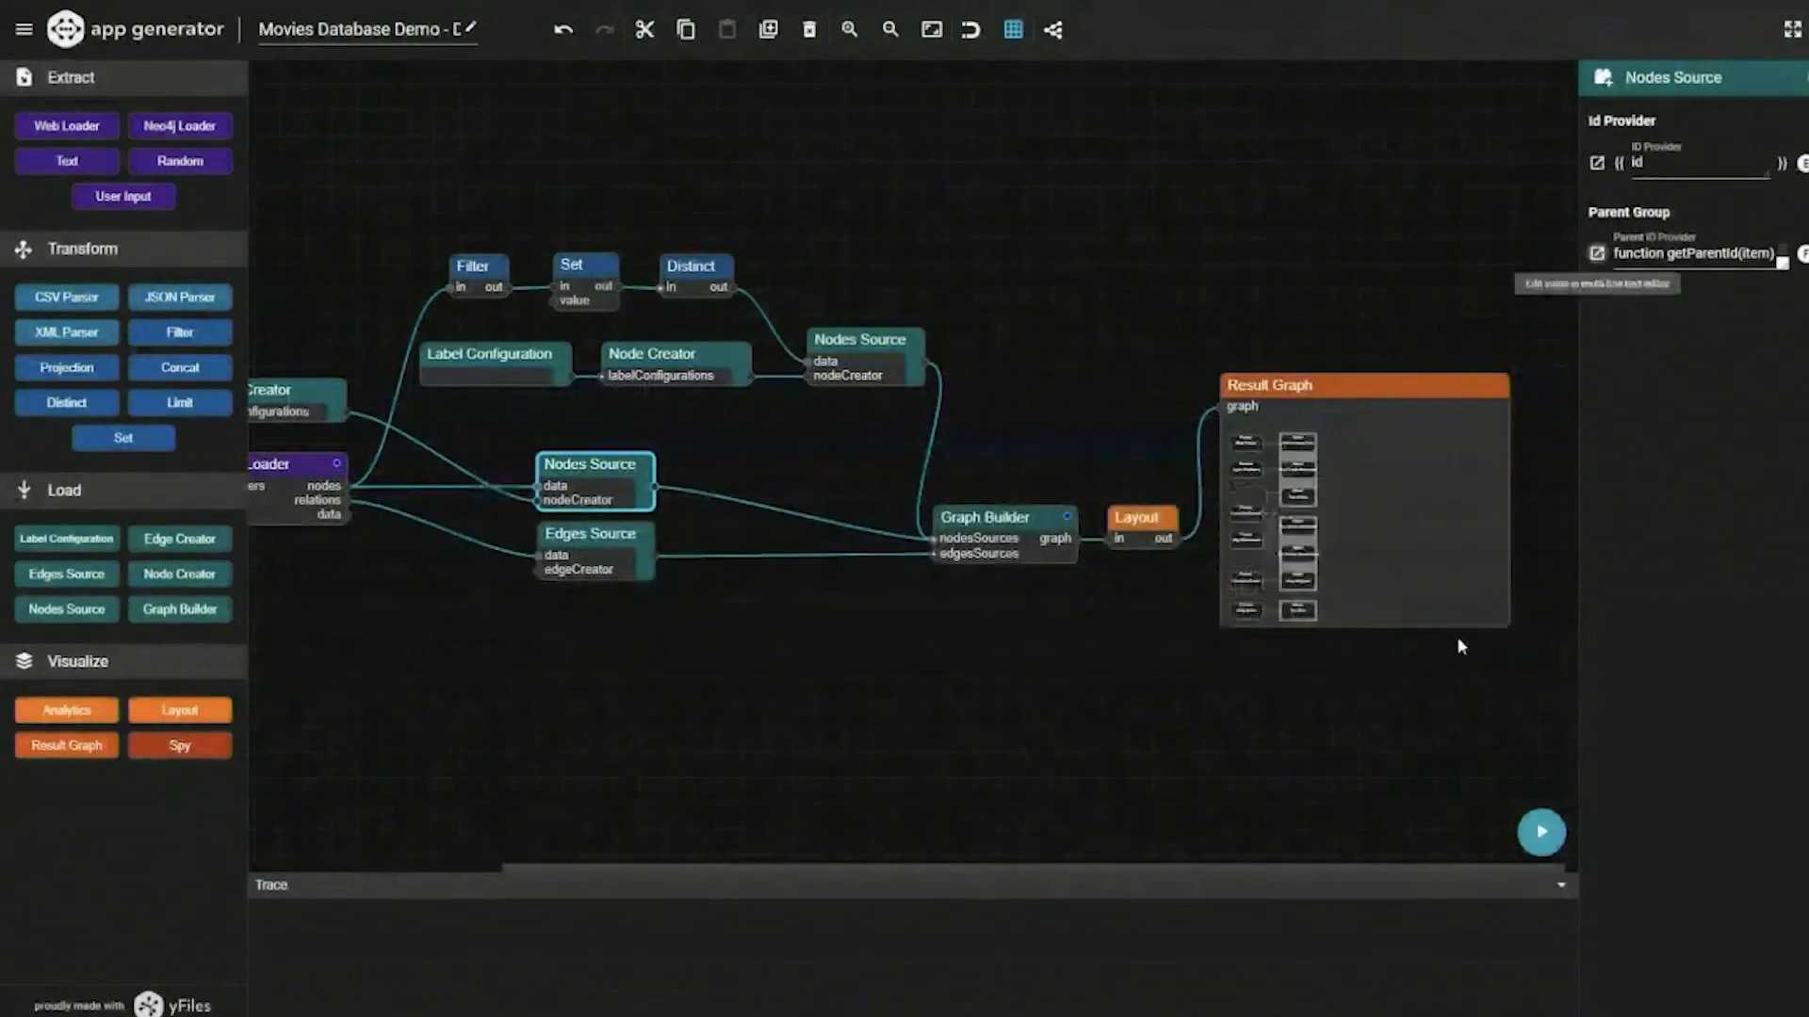
scroll(1470, 553, "up", 6)
scroll(1189, 412, "up", 4)
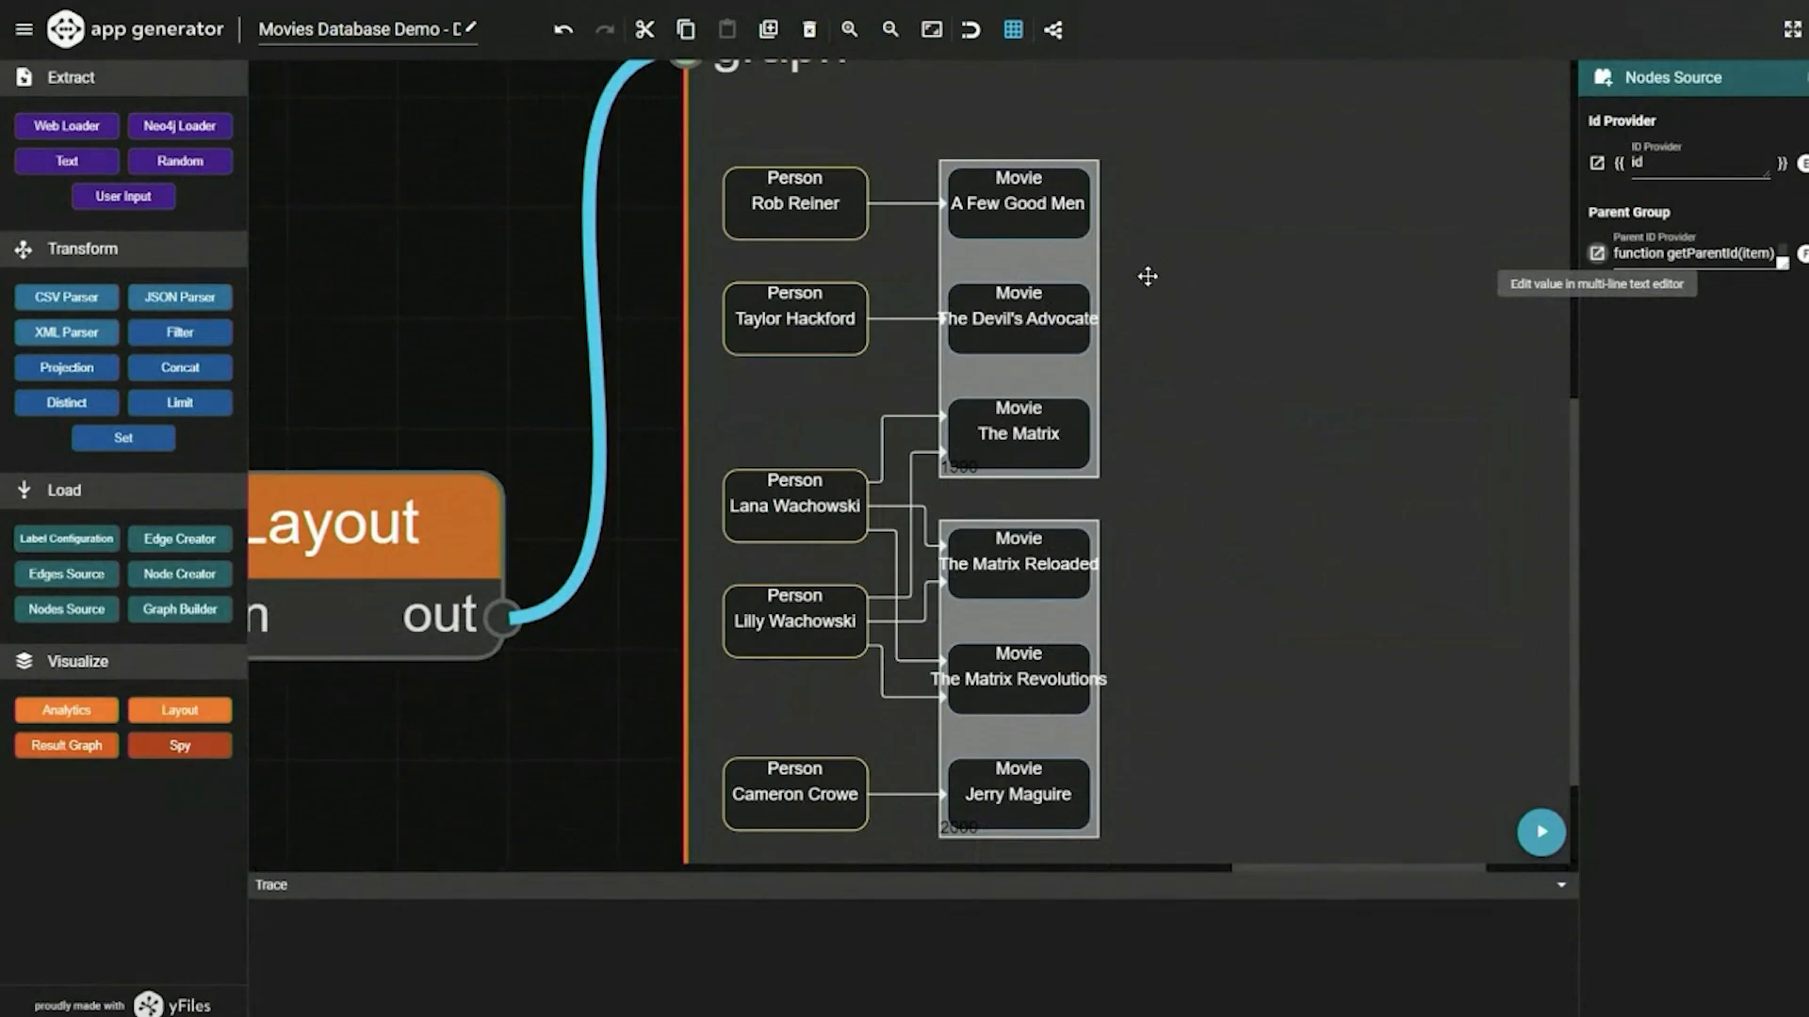
scroll(1212, 408, "down", 3)
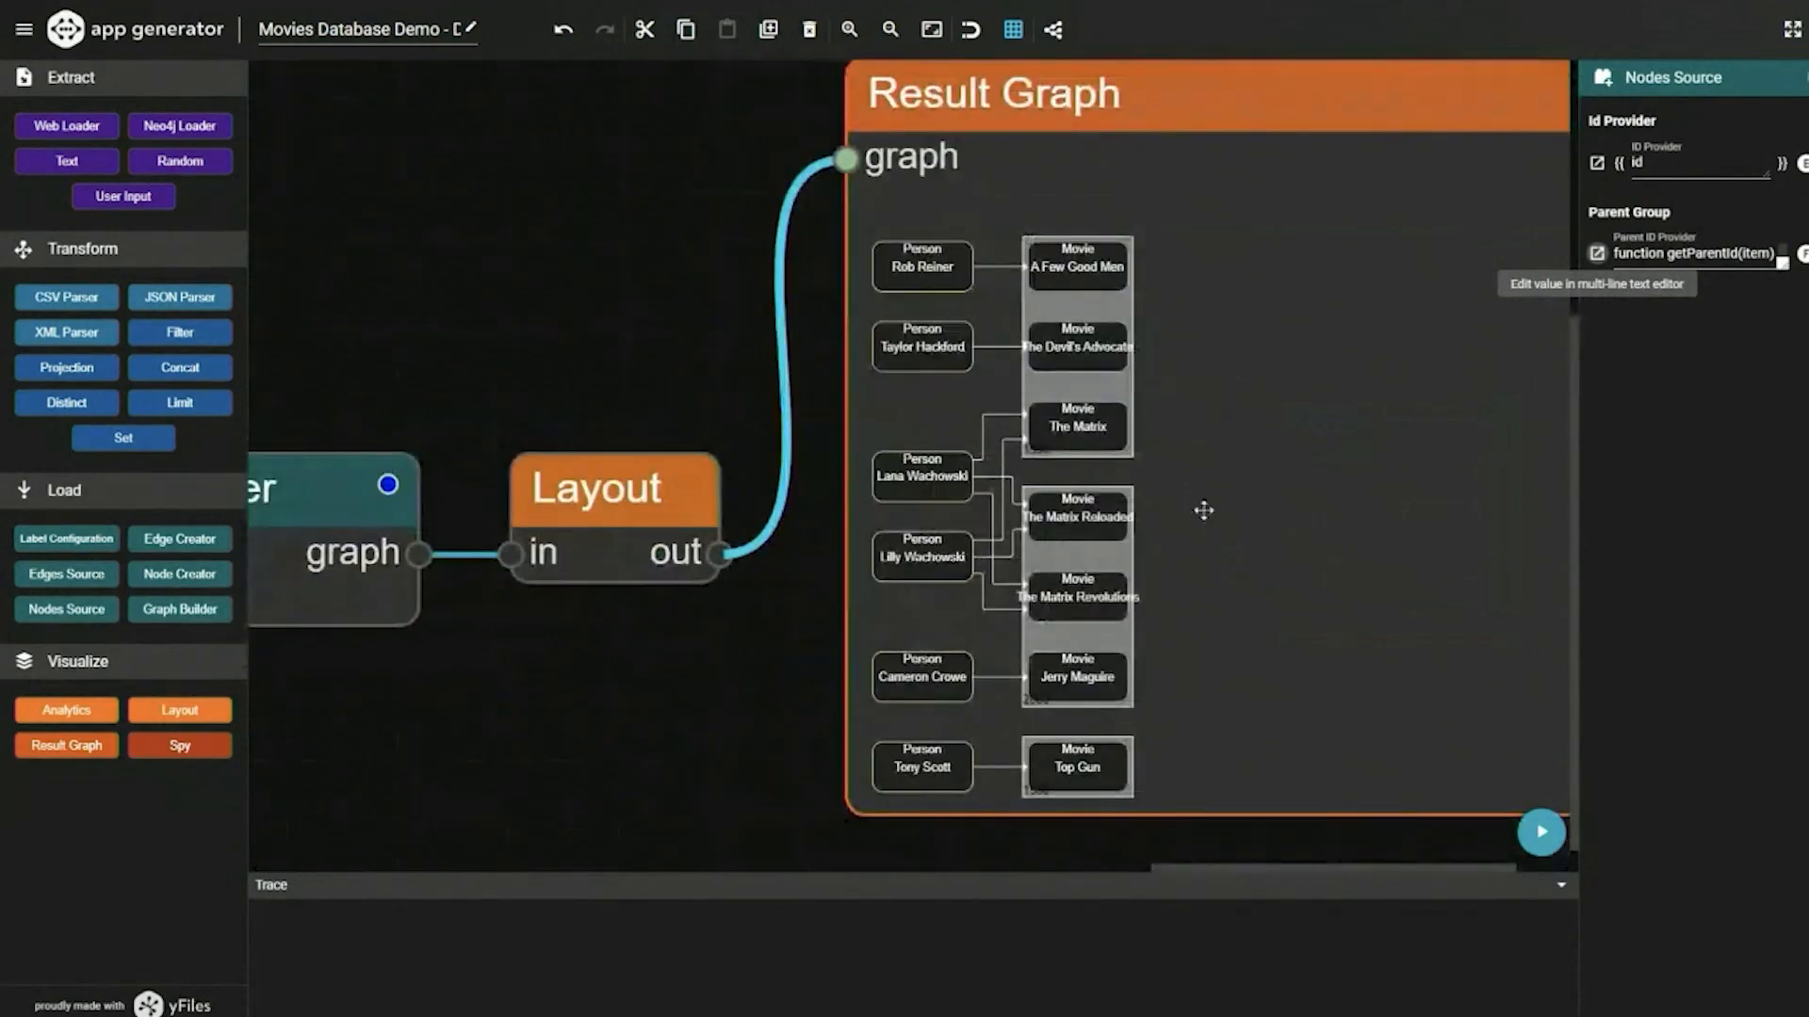
- Clear the current project and load the Movies Database Demo project with two Projection blocks from a trusted local source
left_click_drag(283, 765, 899, 617)
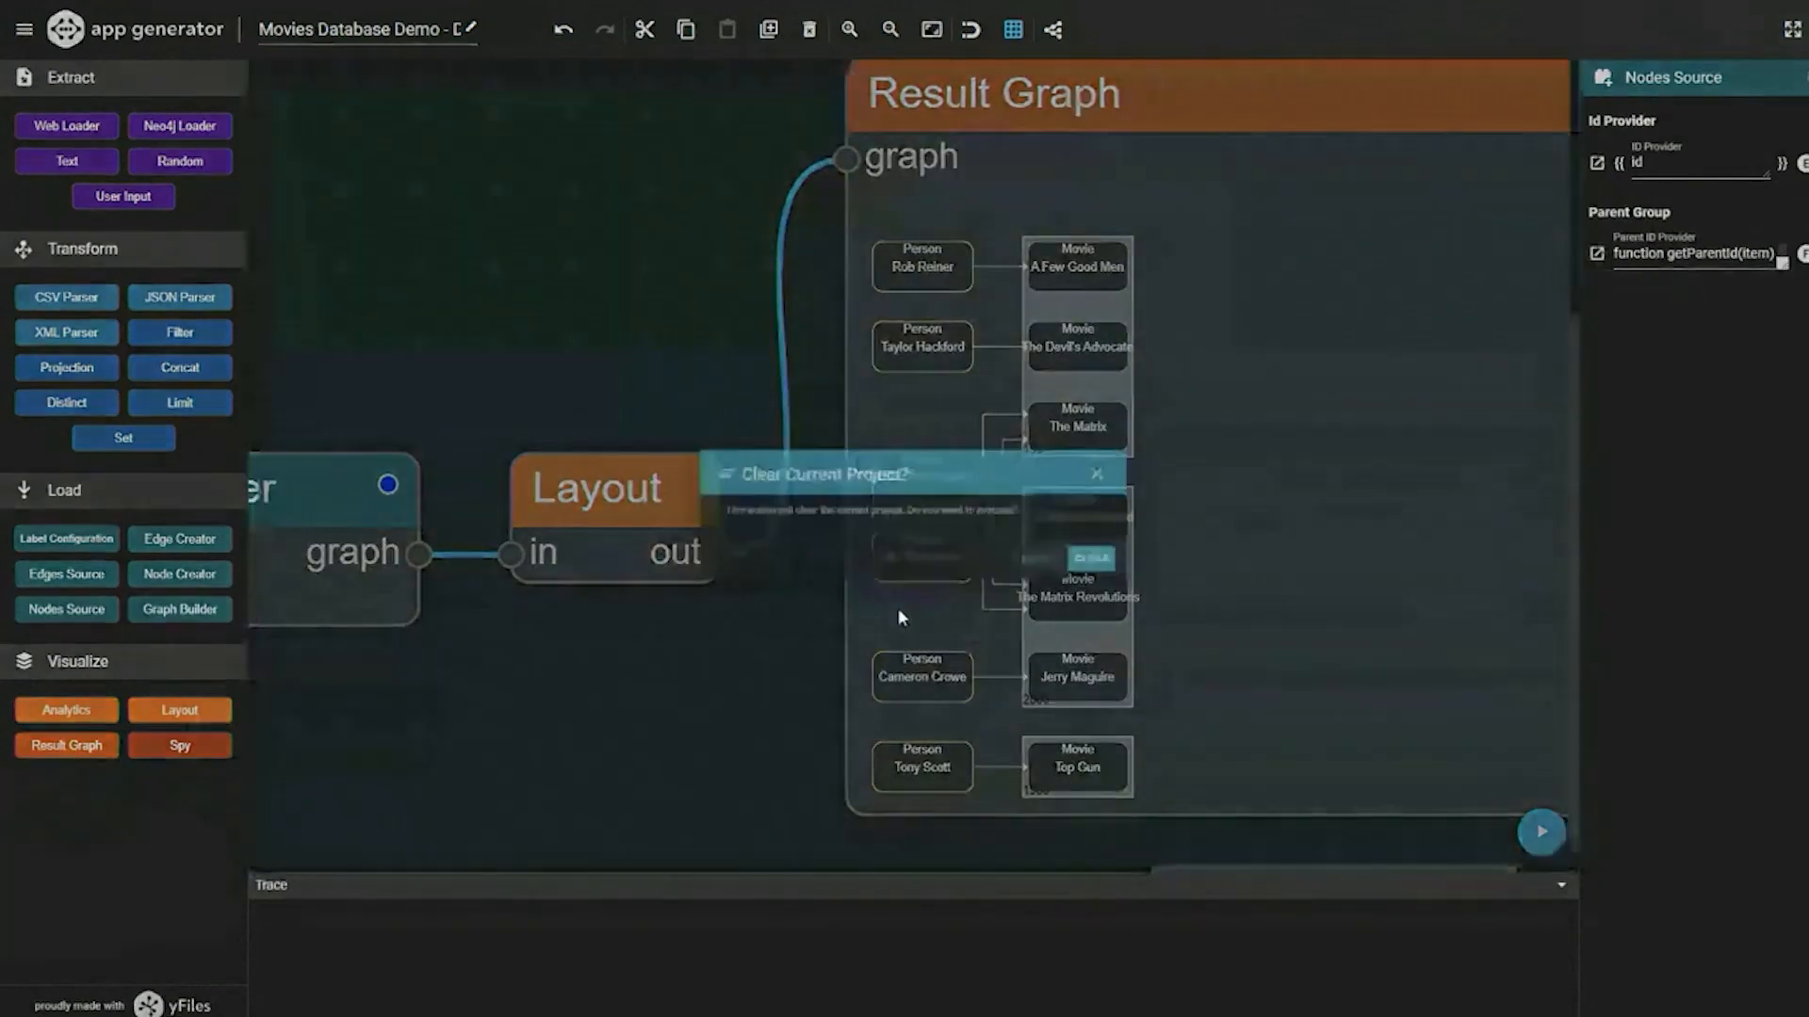
left_click(1120, 568)
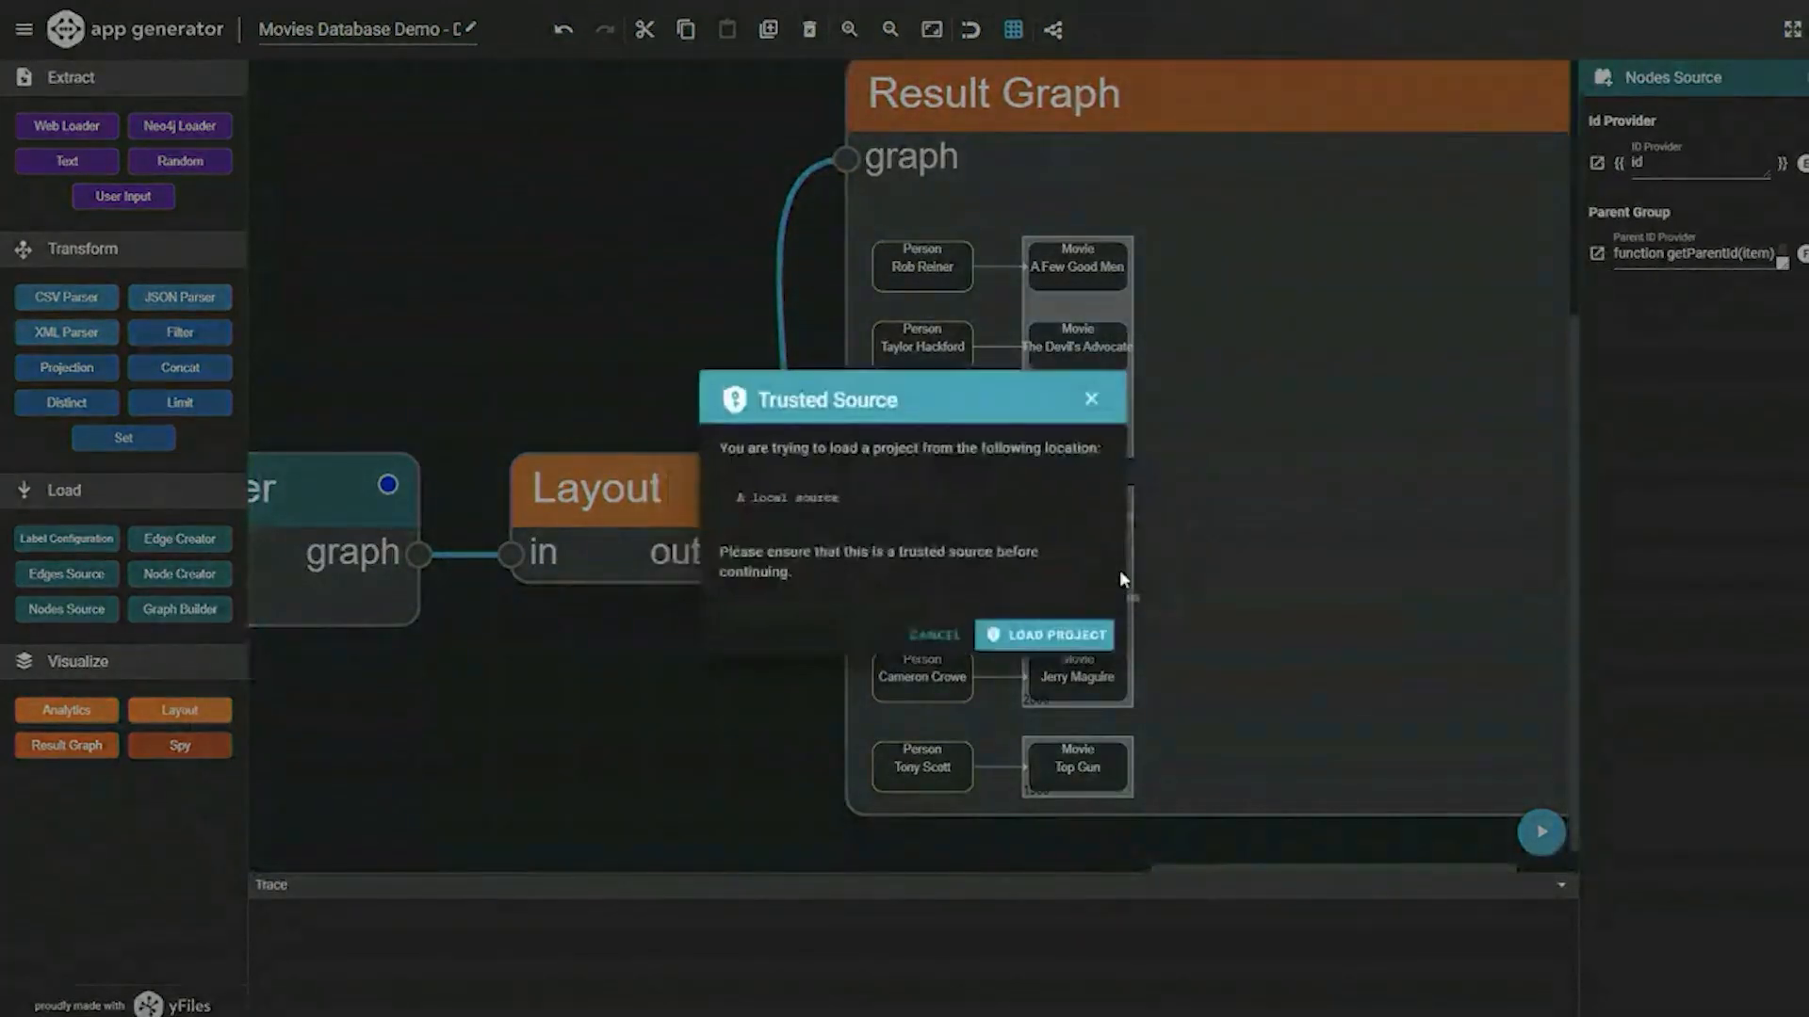
left_click(1004, 634)
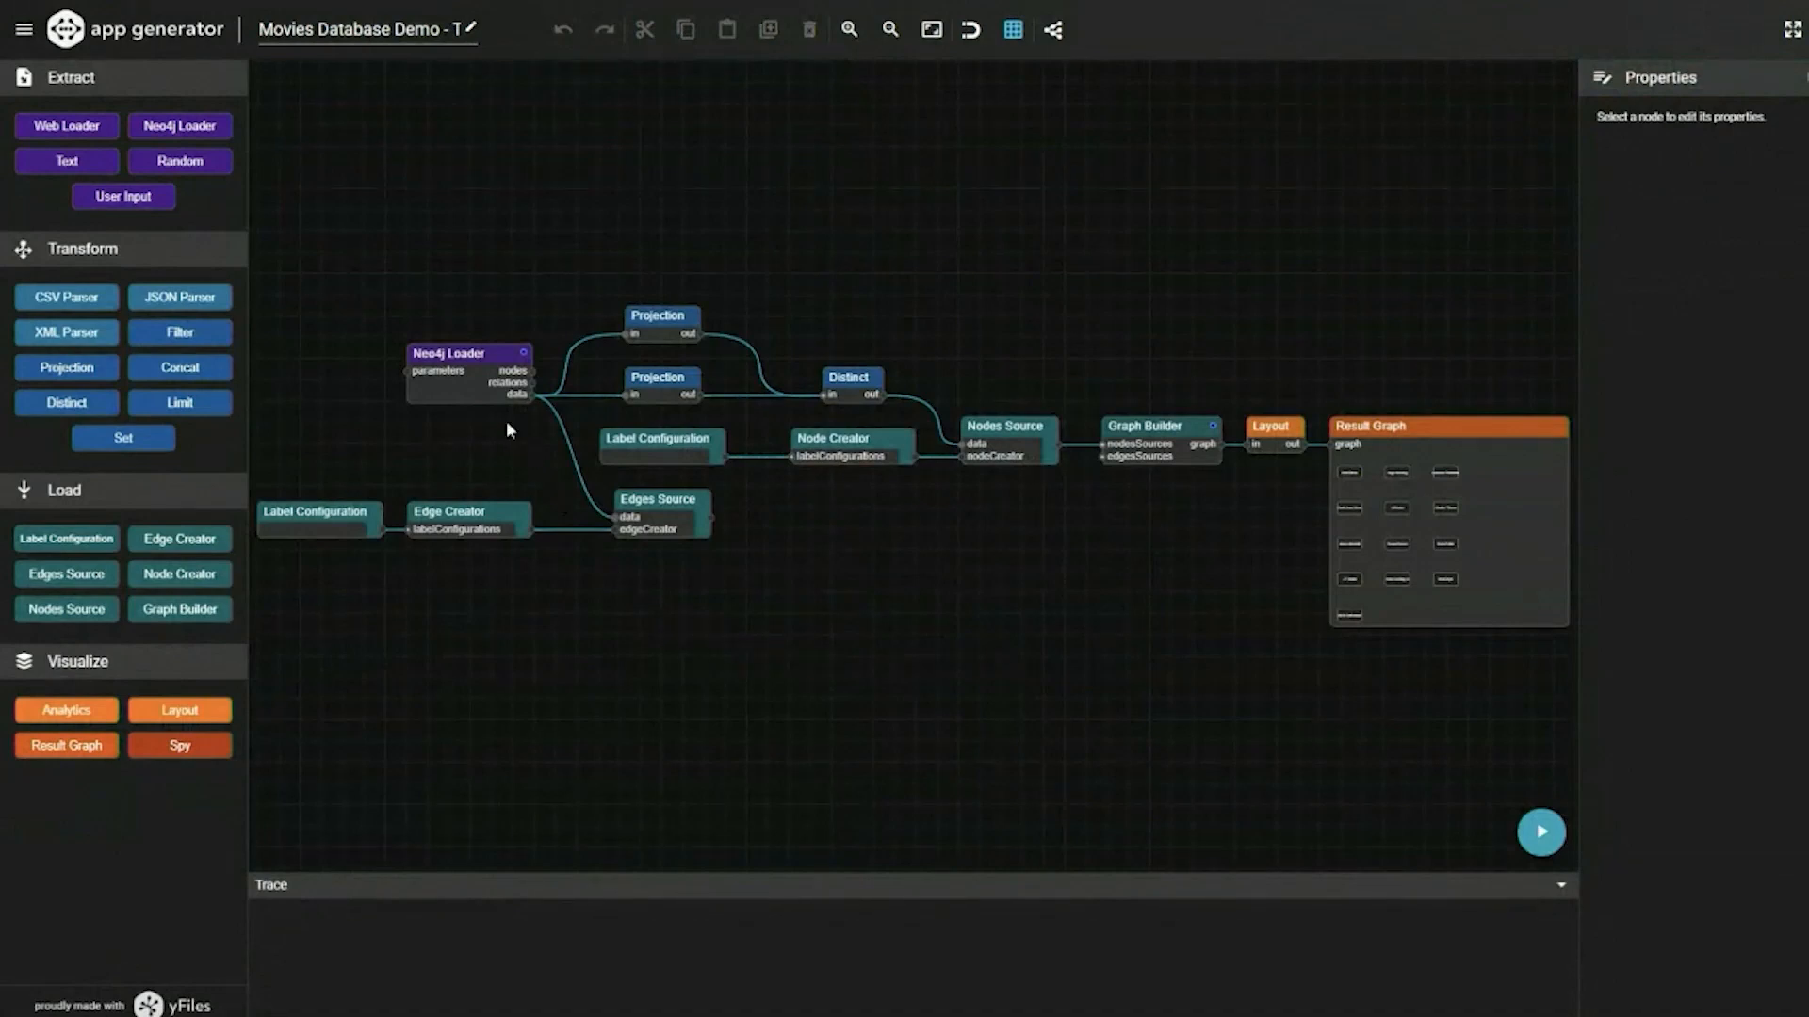
- Examine the Neo4j Loader's Cypher query for pairs of actors in the same movie and its data output
left_click(448, 356)
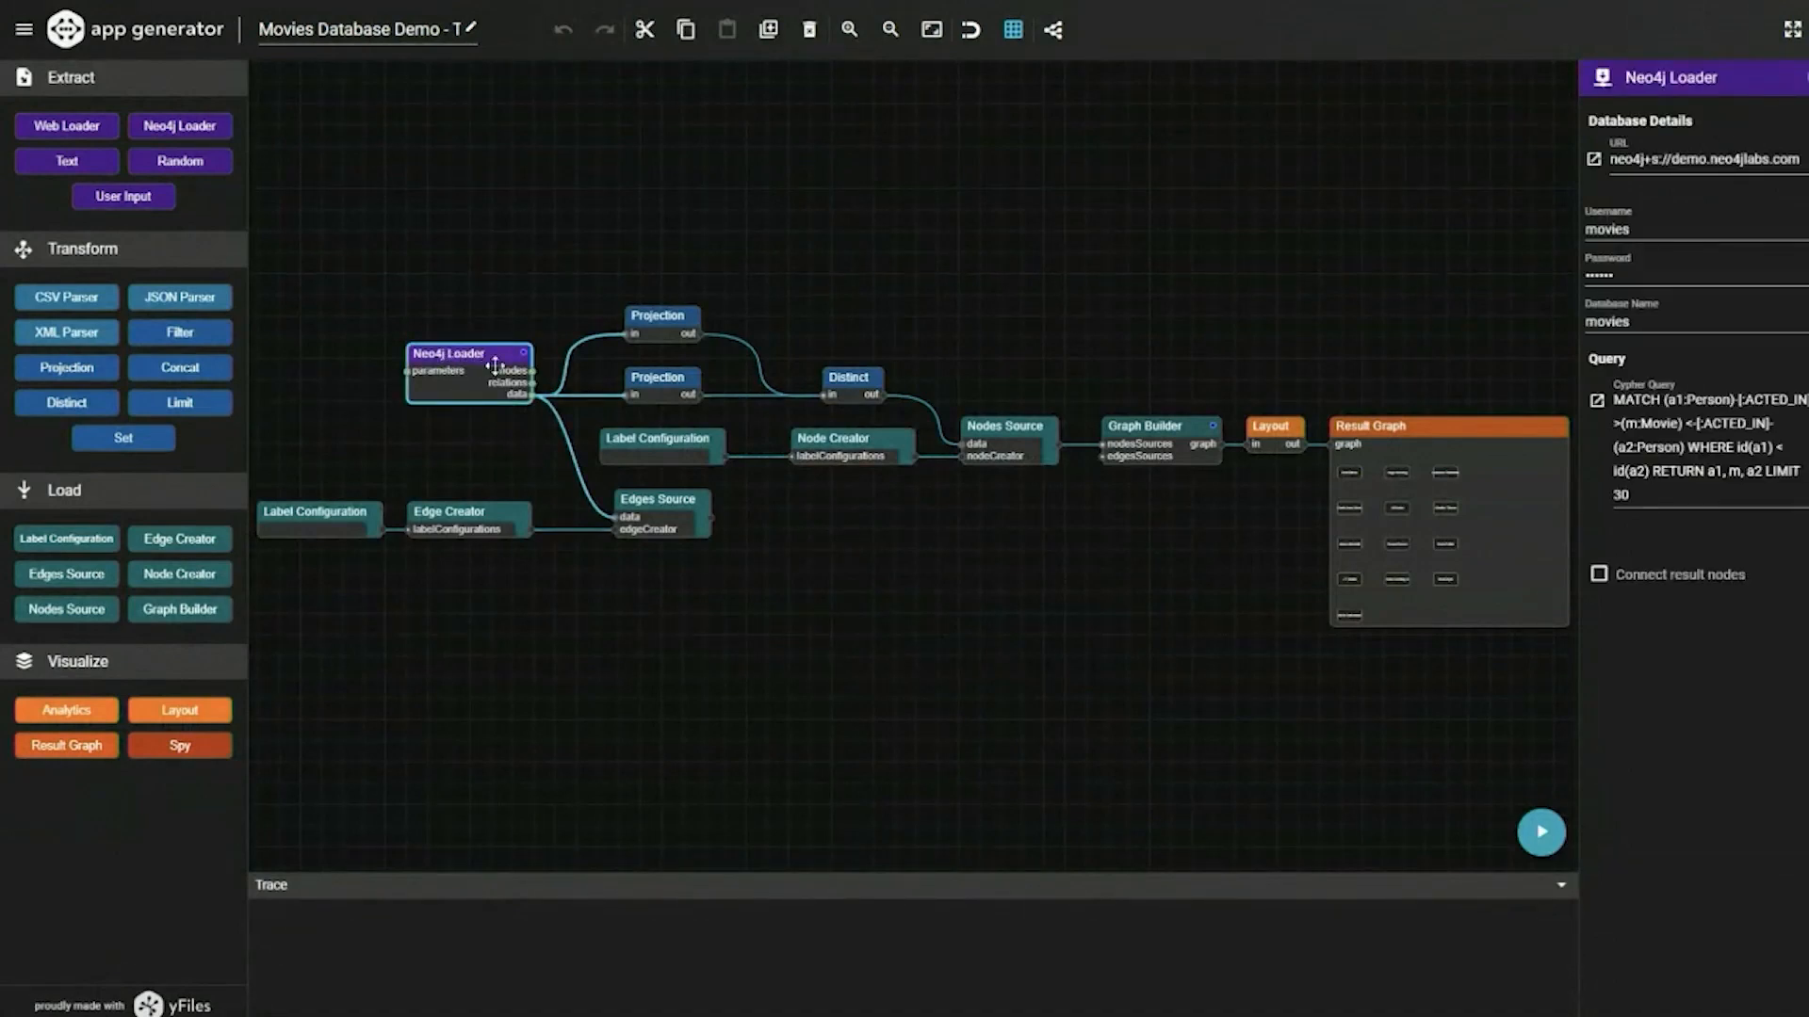
left_click(1596, 400)
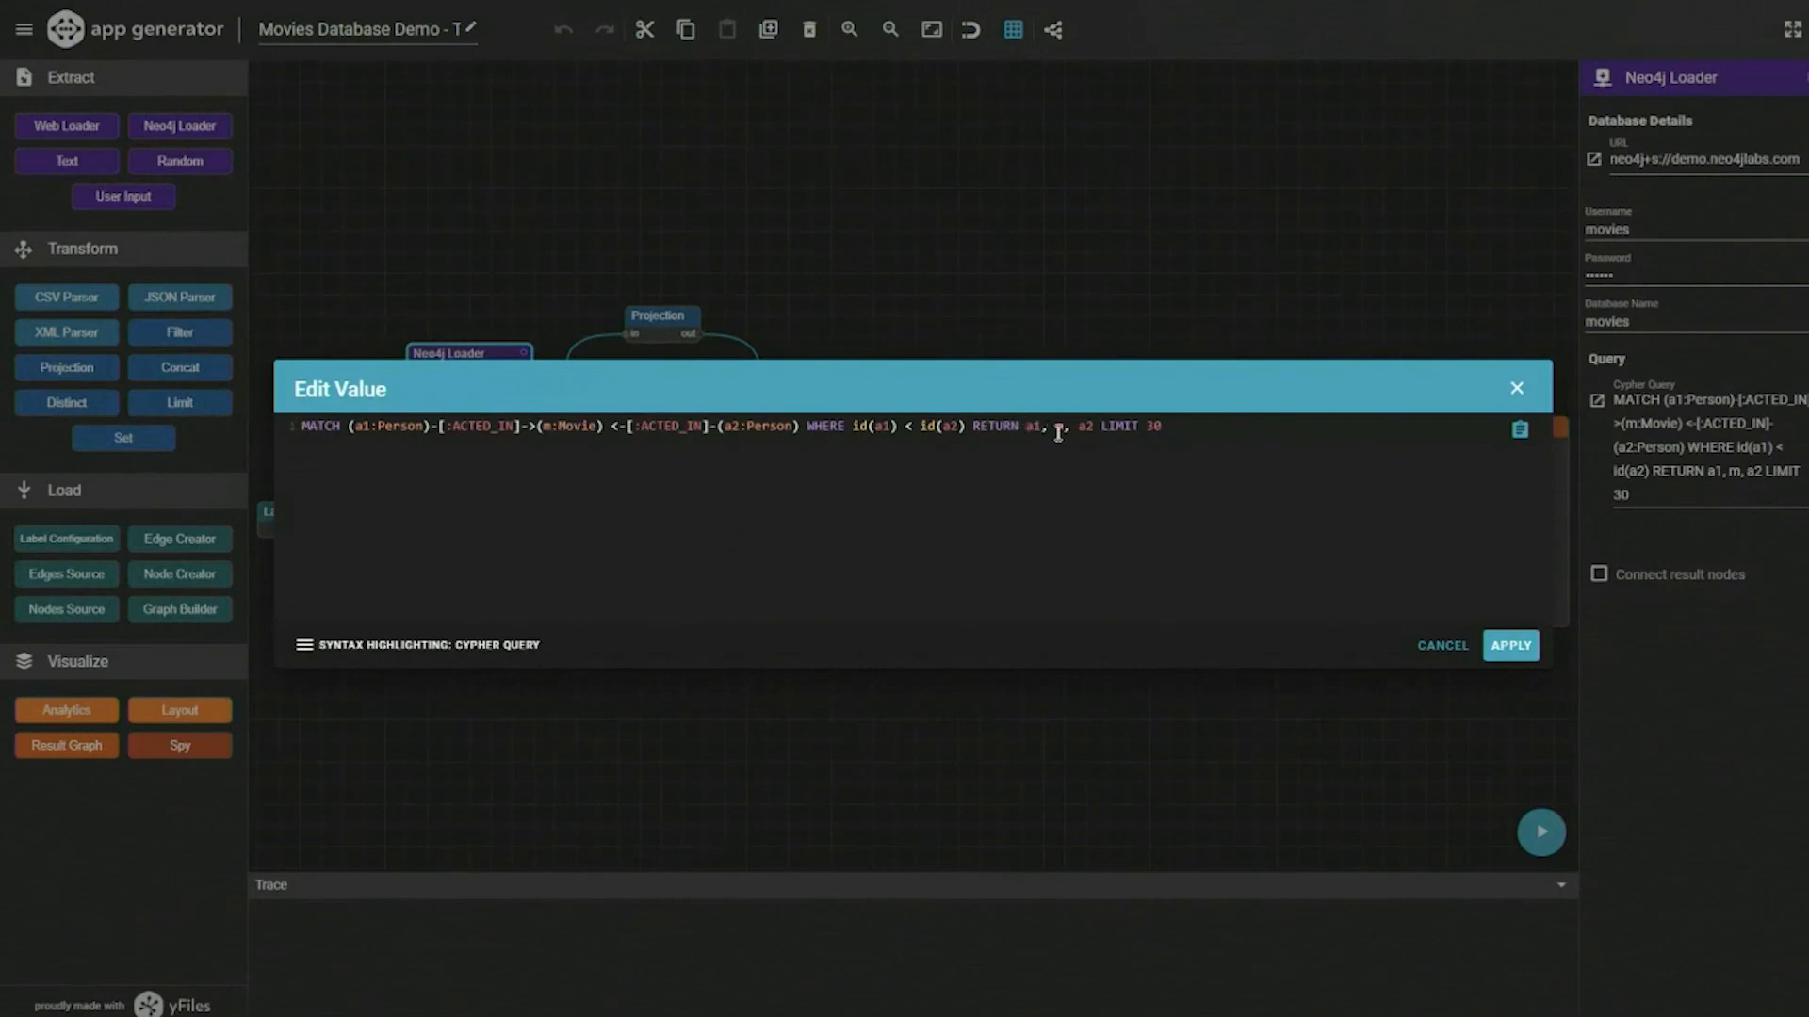
left_click(1442, 645)
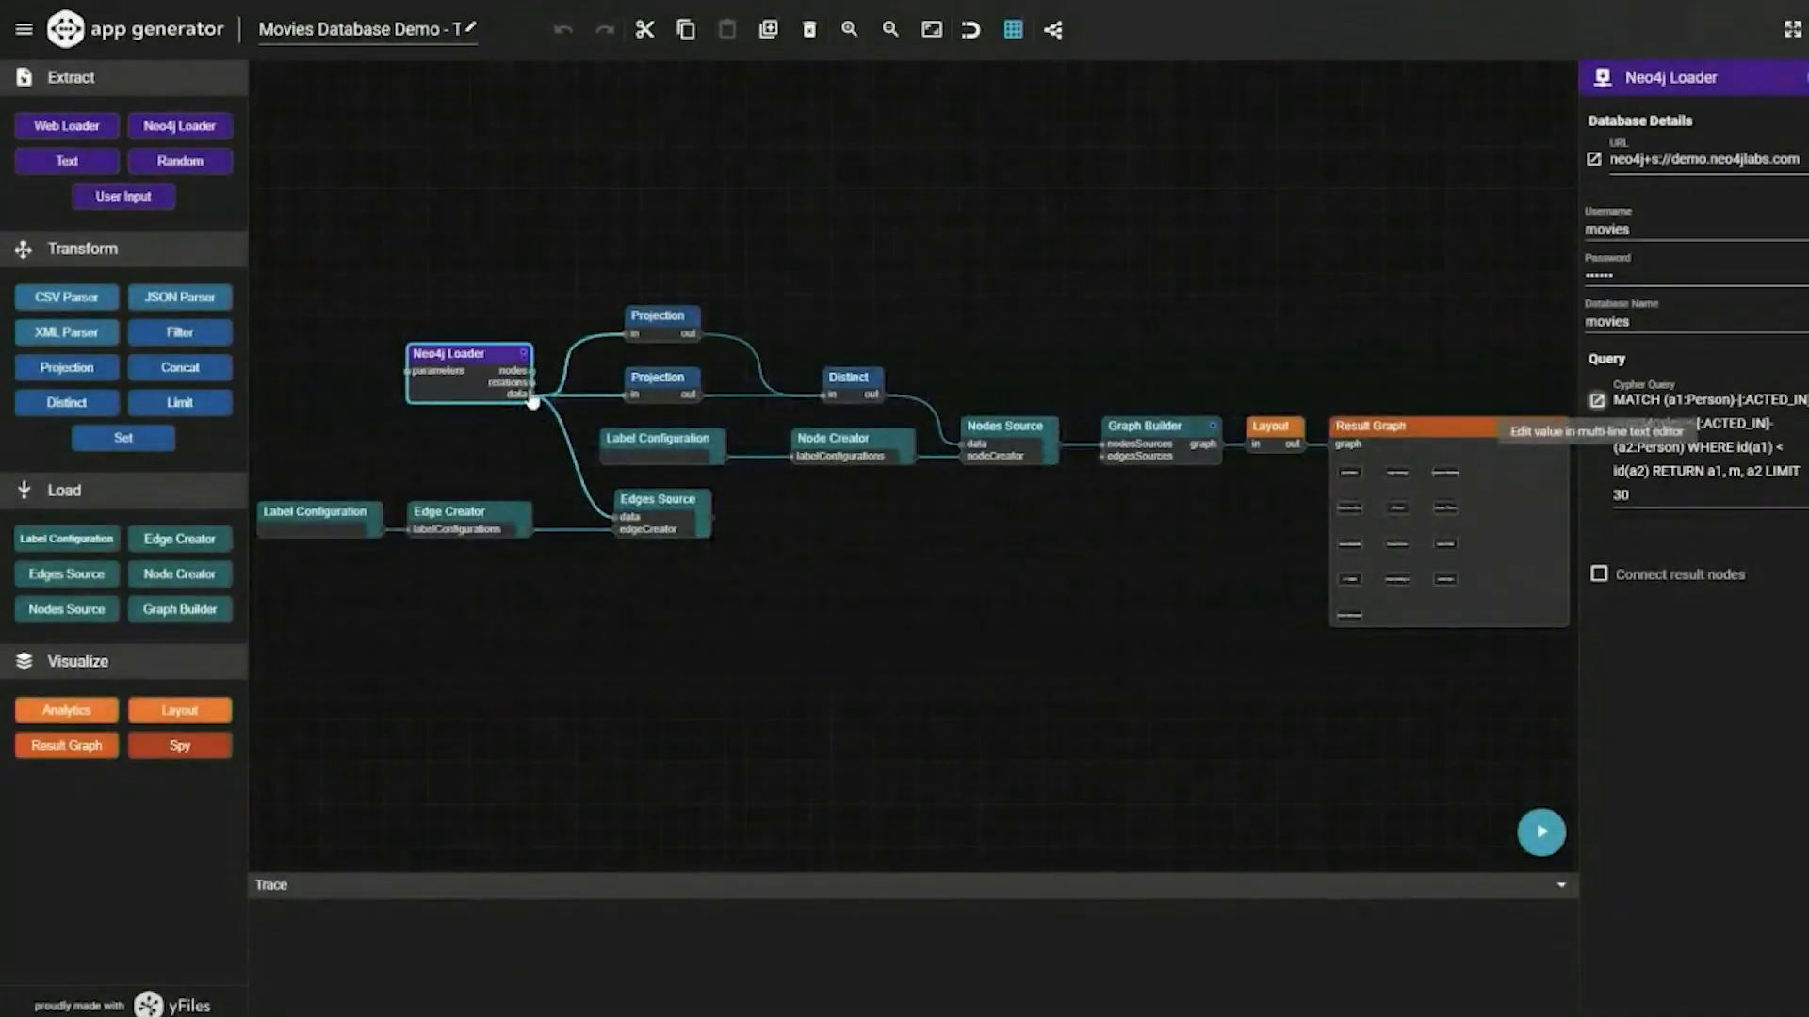
mouse_move(537, 403)
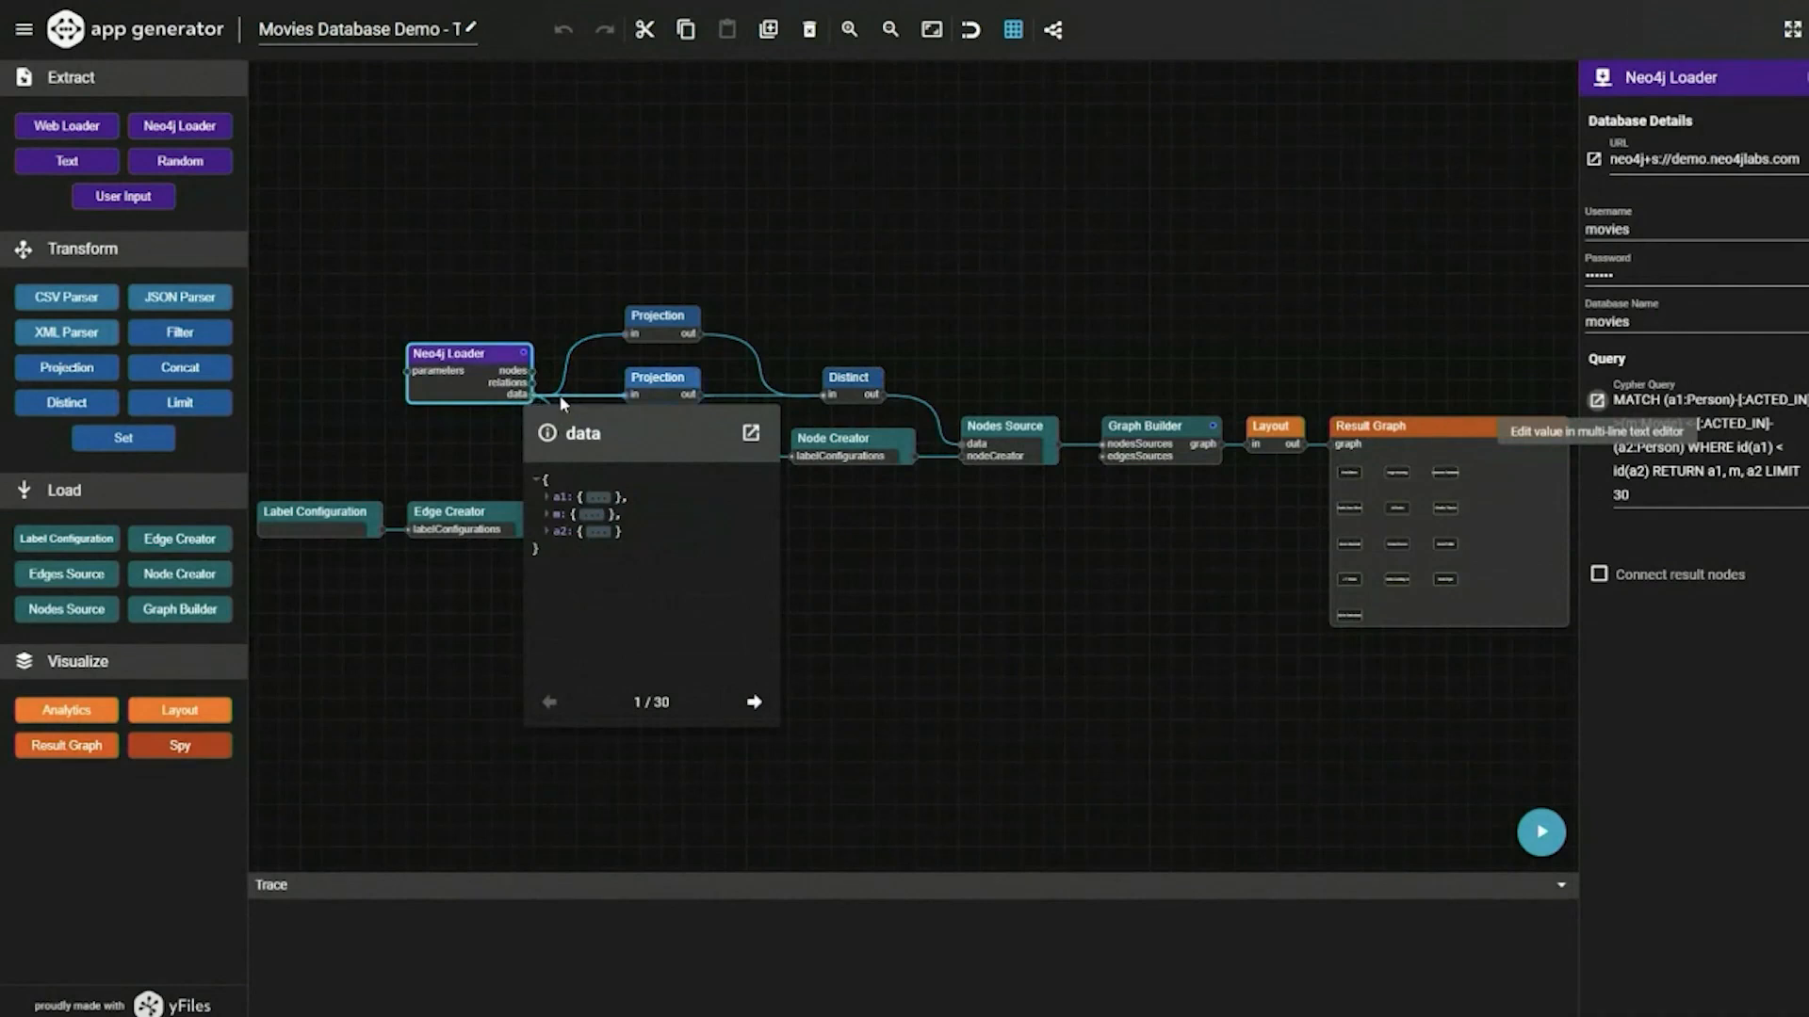
- Check the bindings of both Projection blocks and follow their flow through Distinct to the Result Graph
left_click(653, 321)
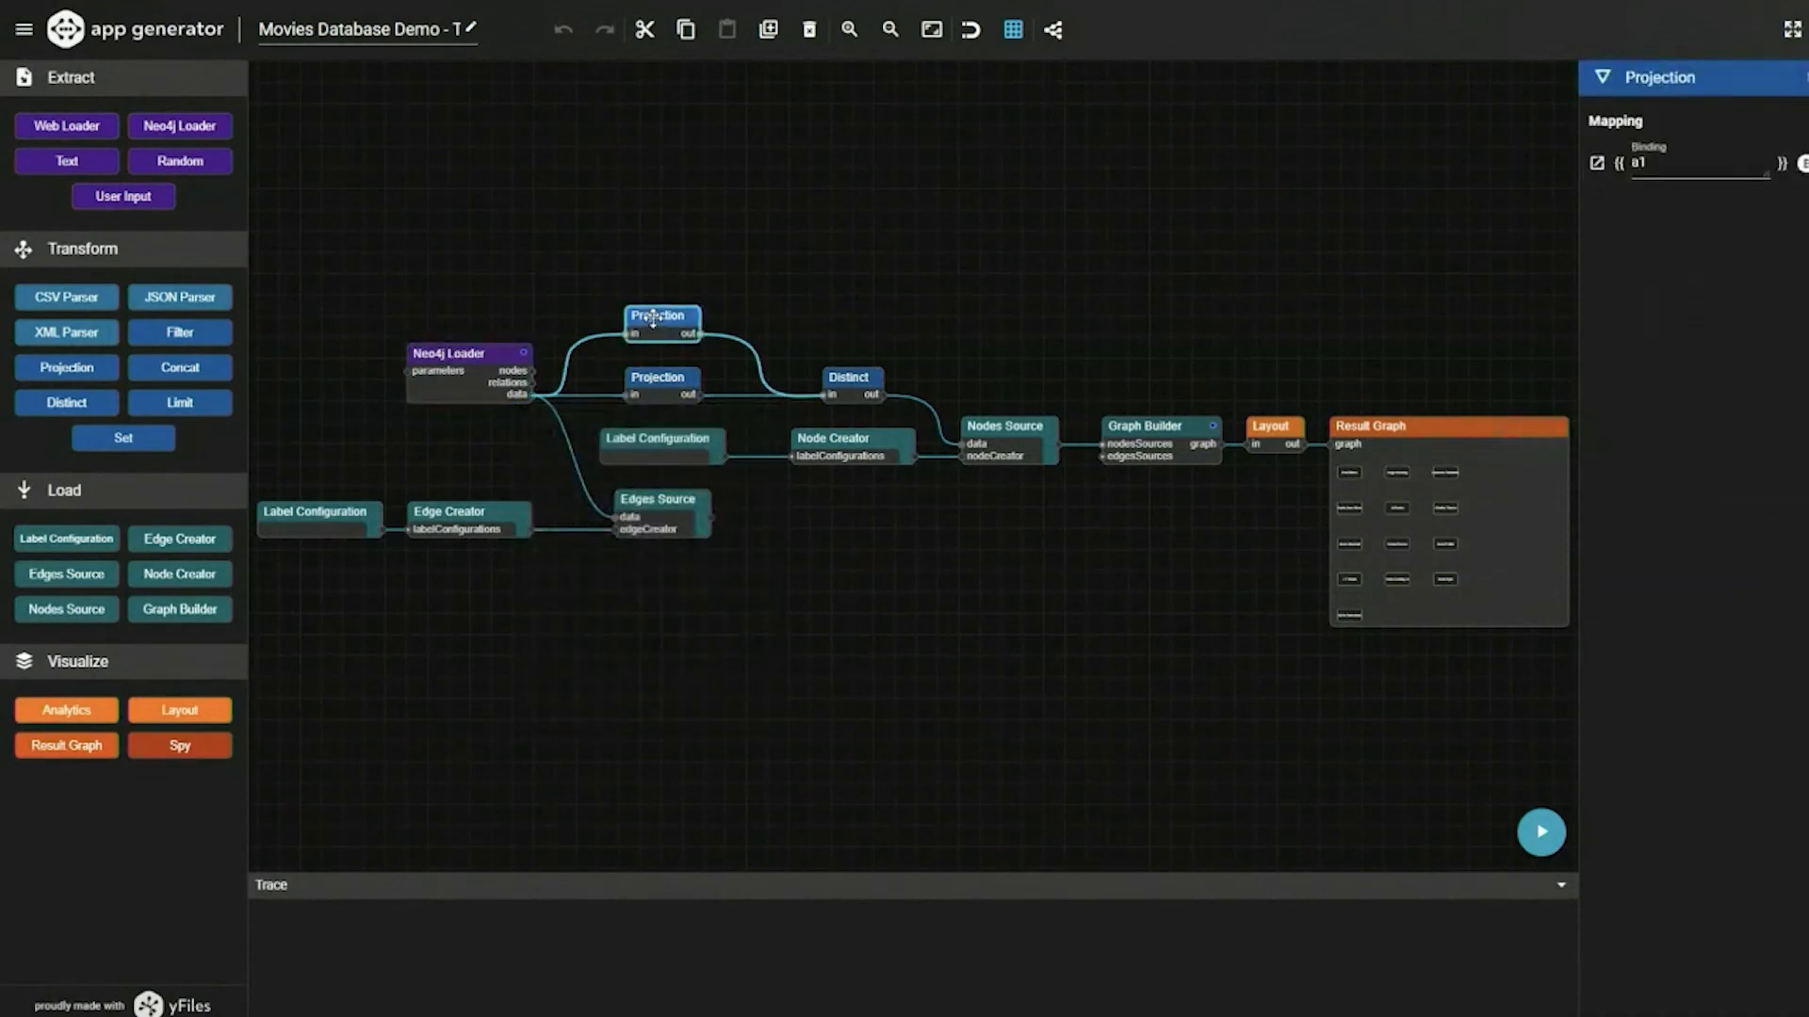
left_click(664, 380)
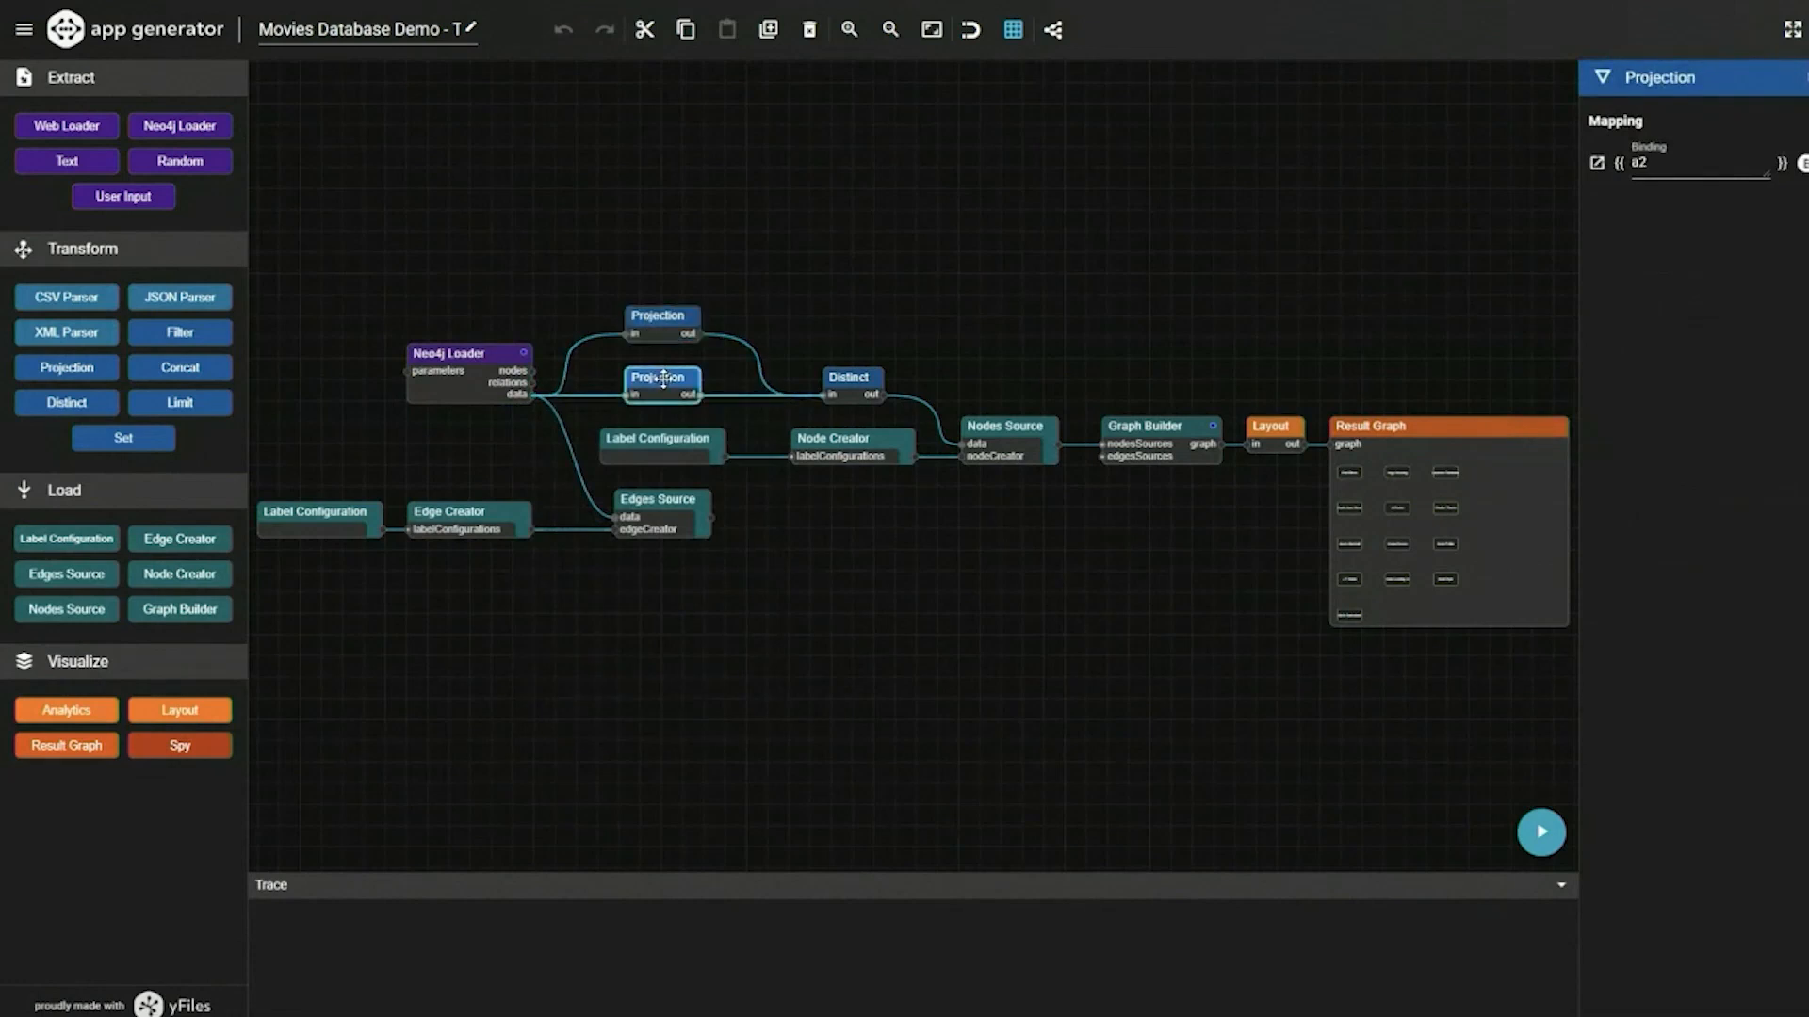
scroll(663, 379, "up", 2)
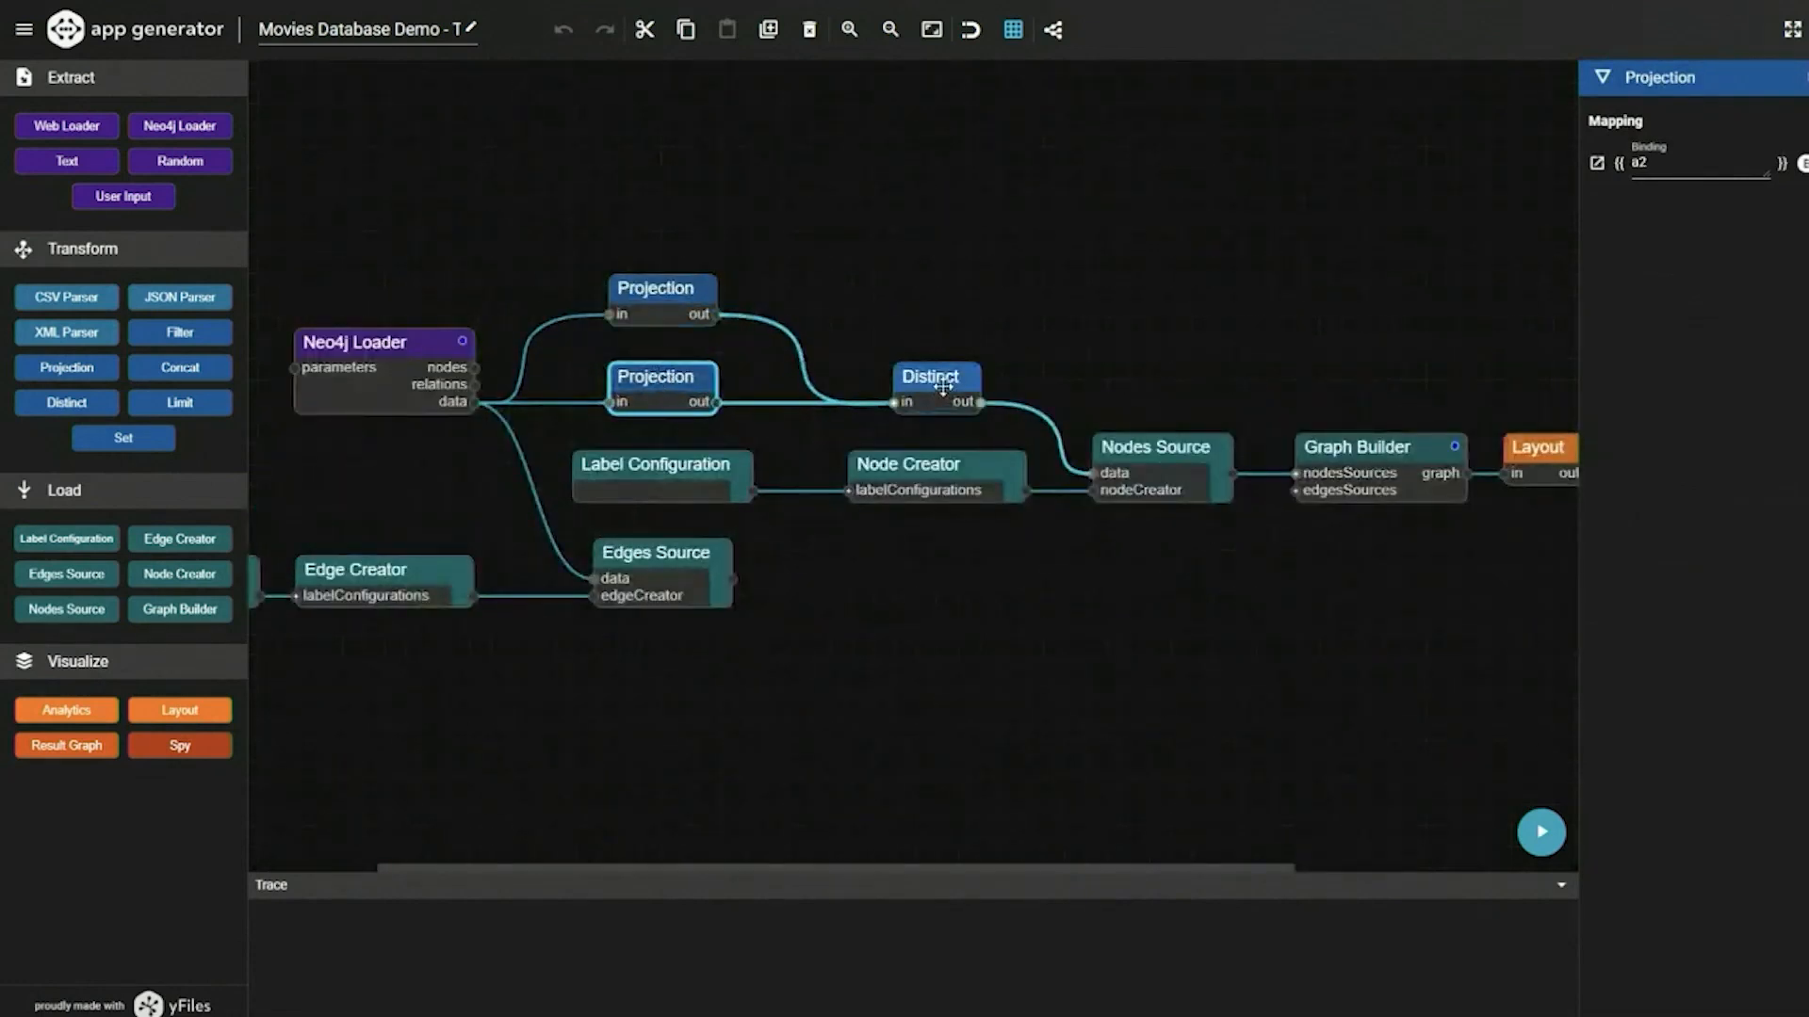
scroll(1143, 477, "down", 3)
scroll(1513, 585, "up", 5)
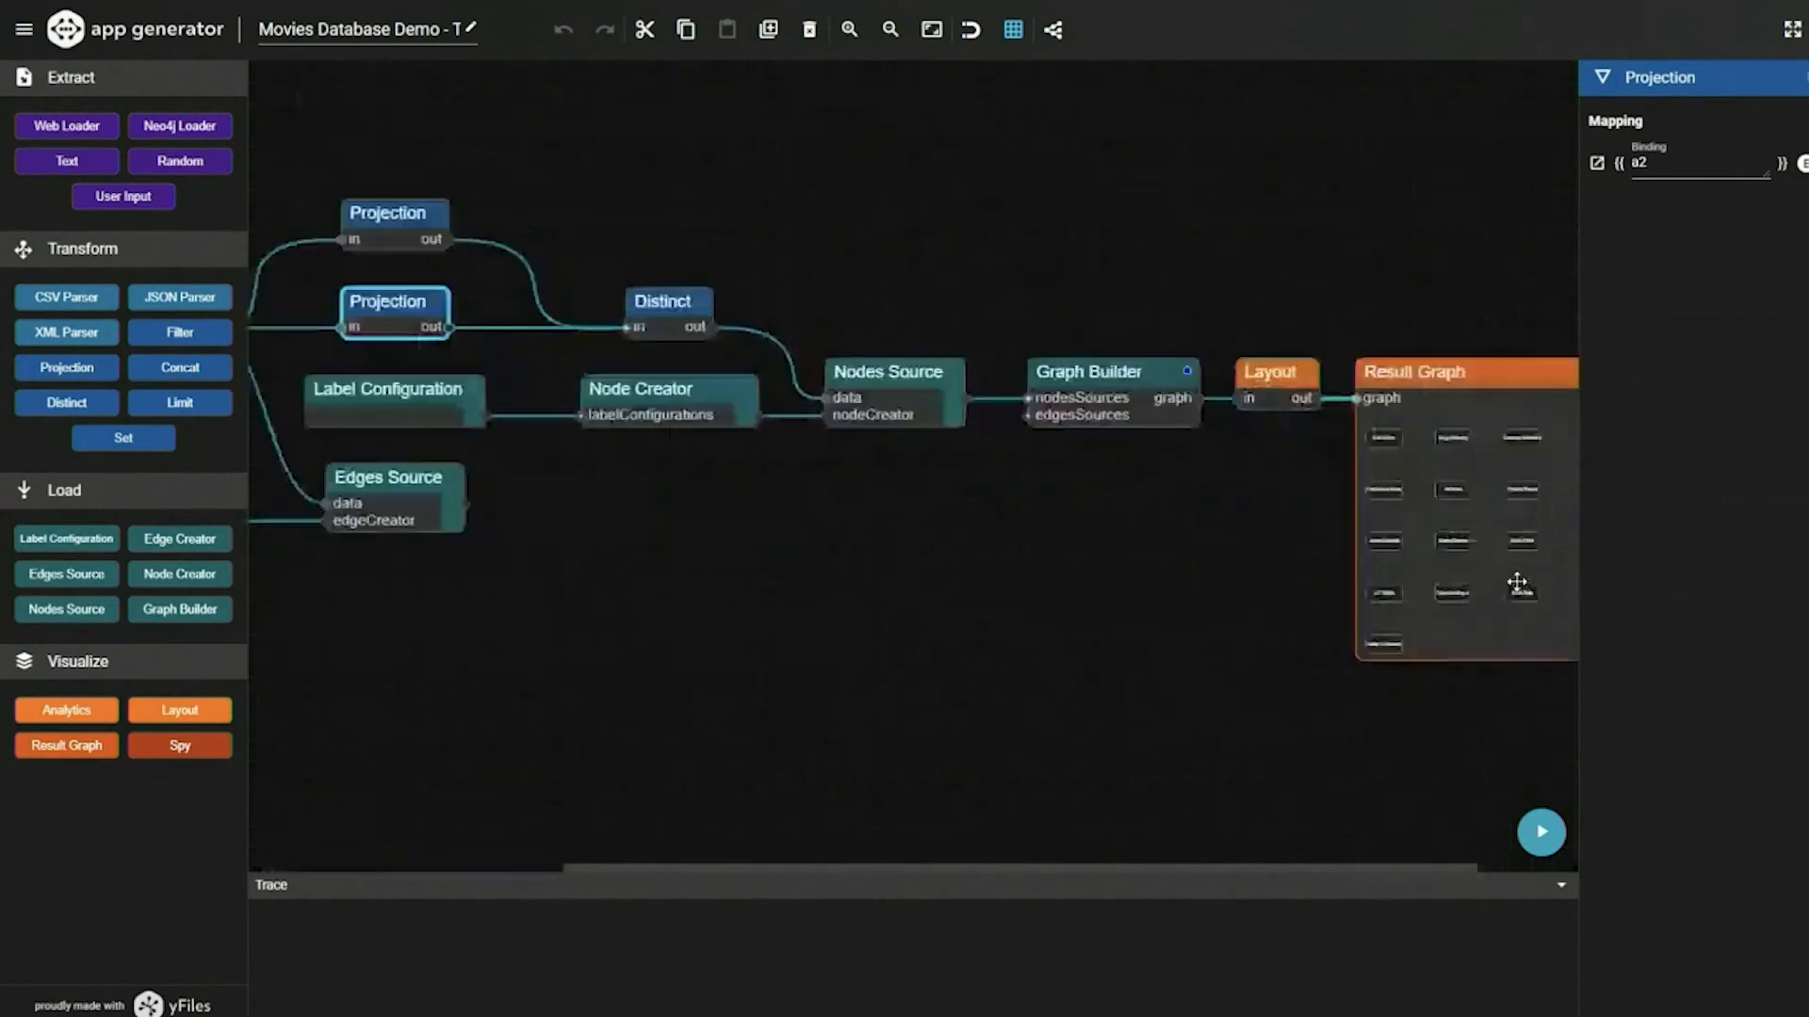
scroll(1514, 581, "down", 4)
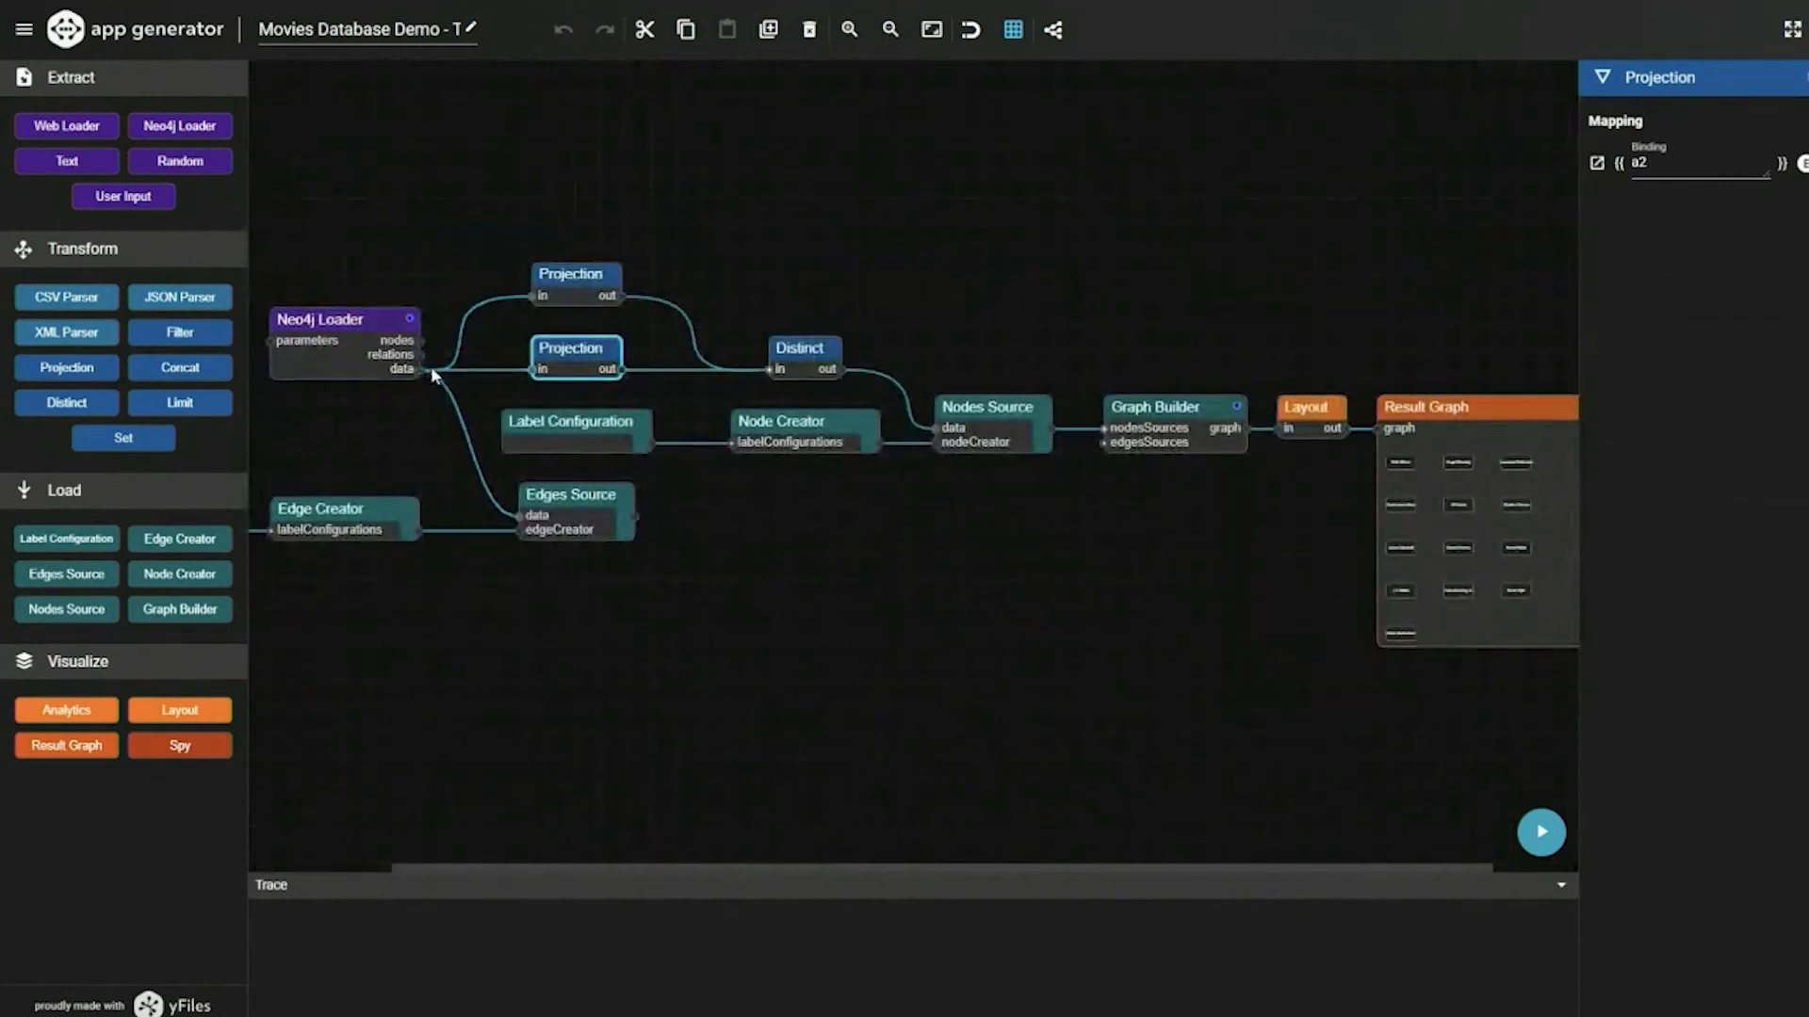
- Check the Edges Source's ID providers, connect it to the Graph Builder's edgesSources input, and preview the actor graph in the application
left_click(554, 511)
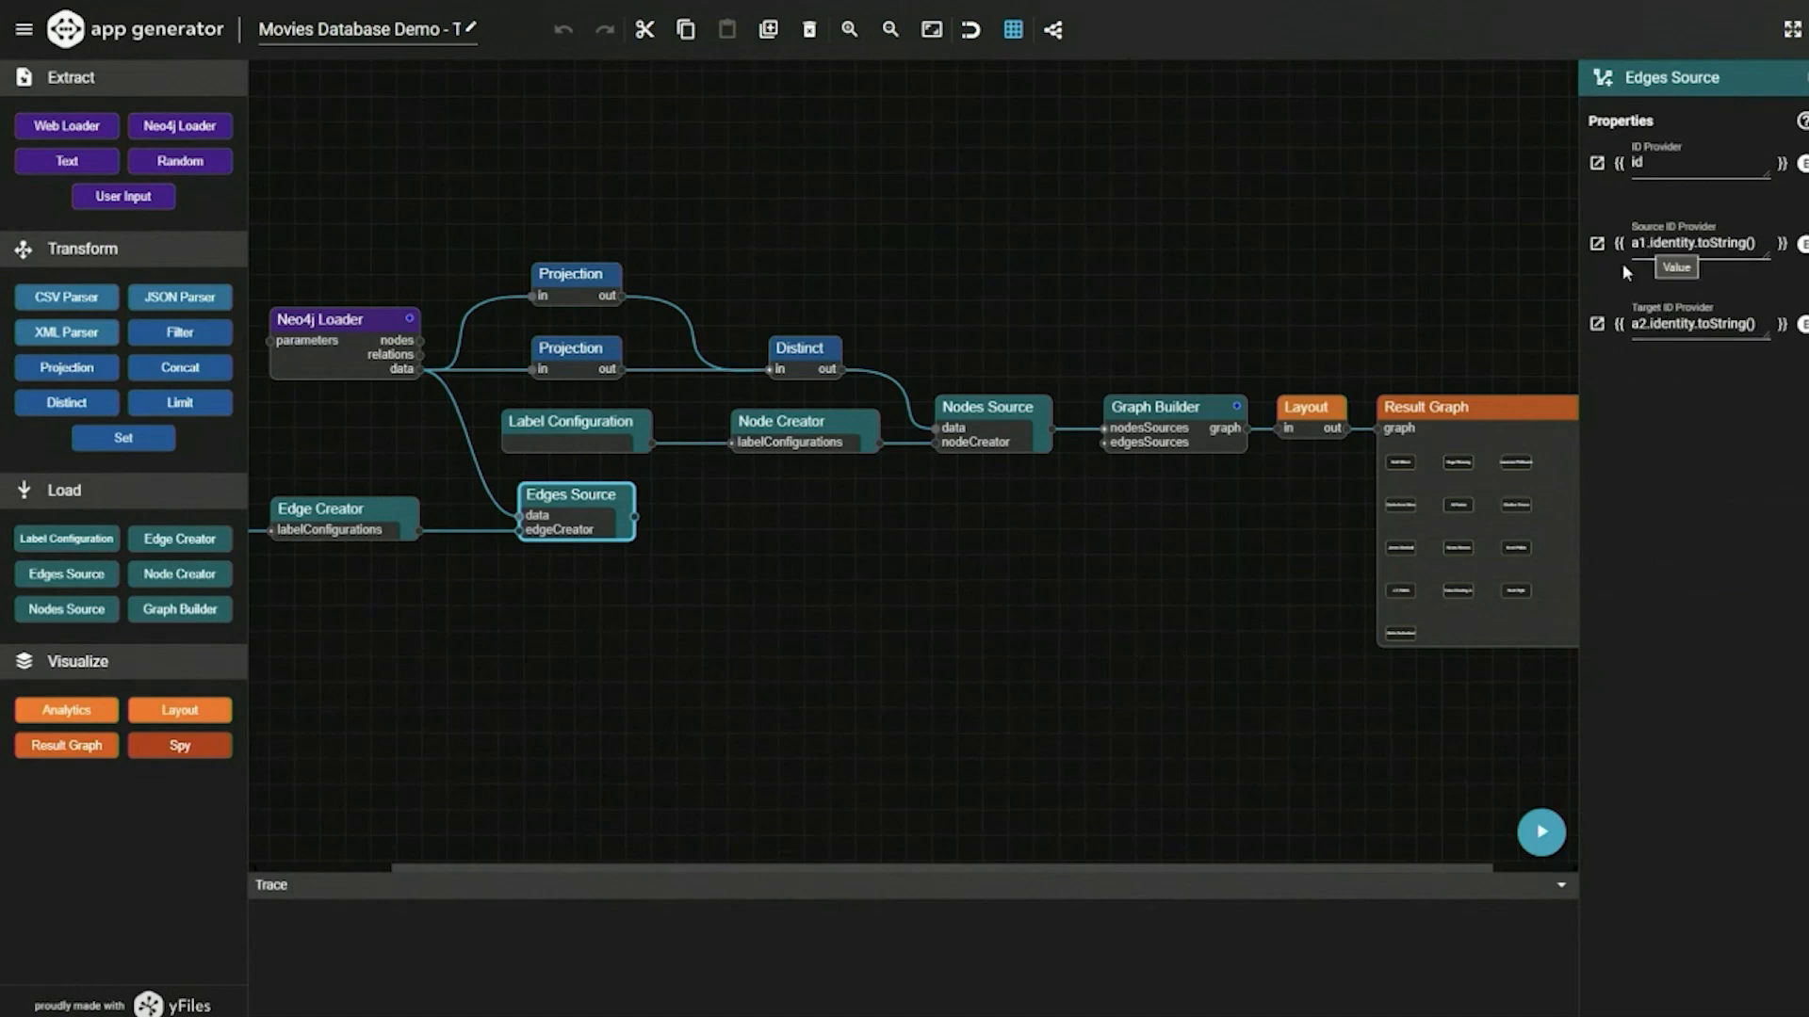
left_click(660, 527)
left_click_drag(634, 516, 1127, 443)
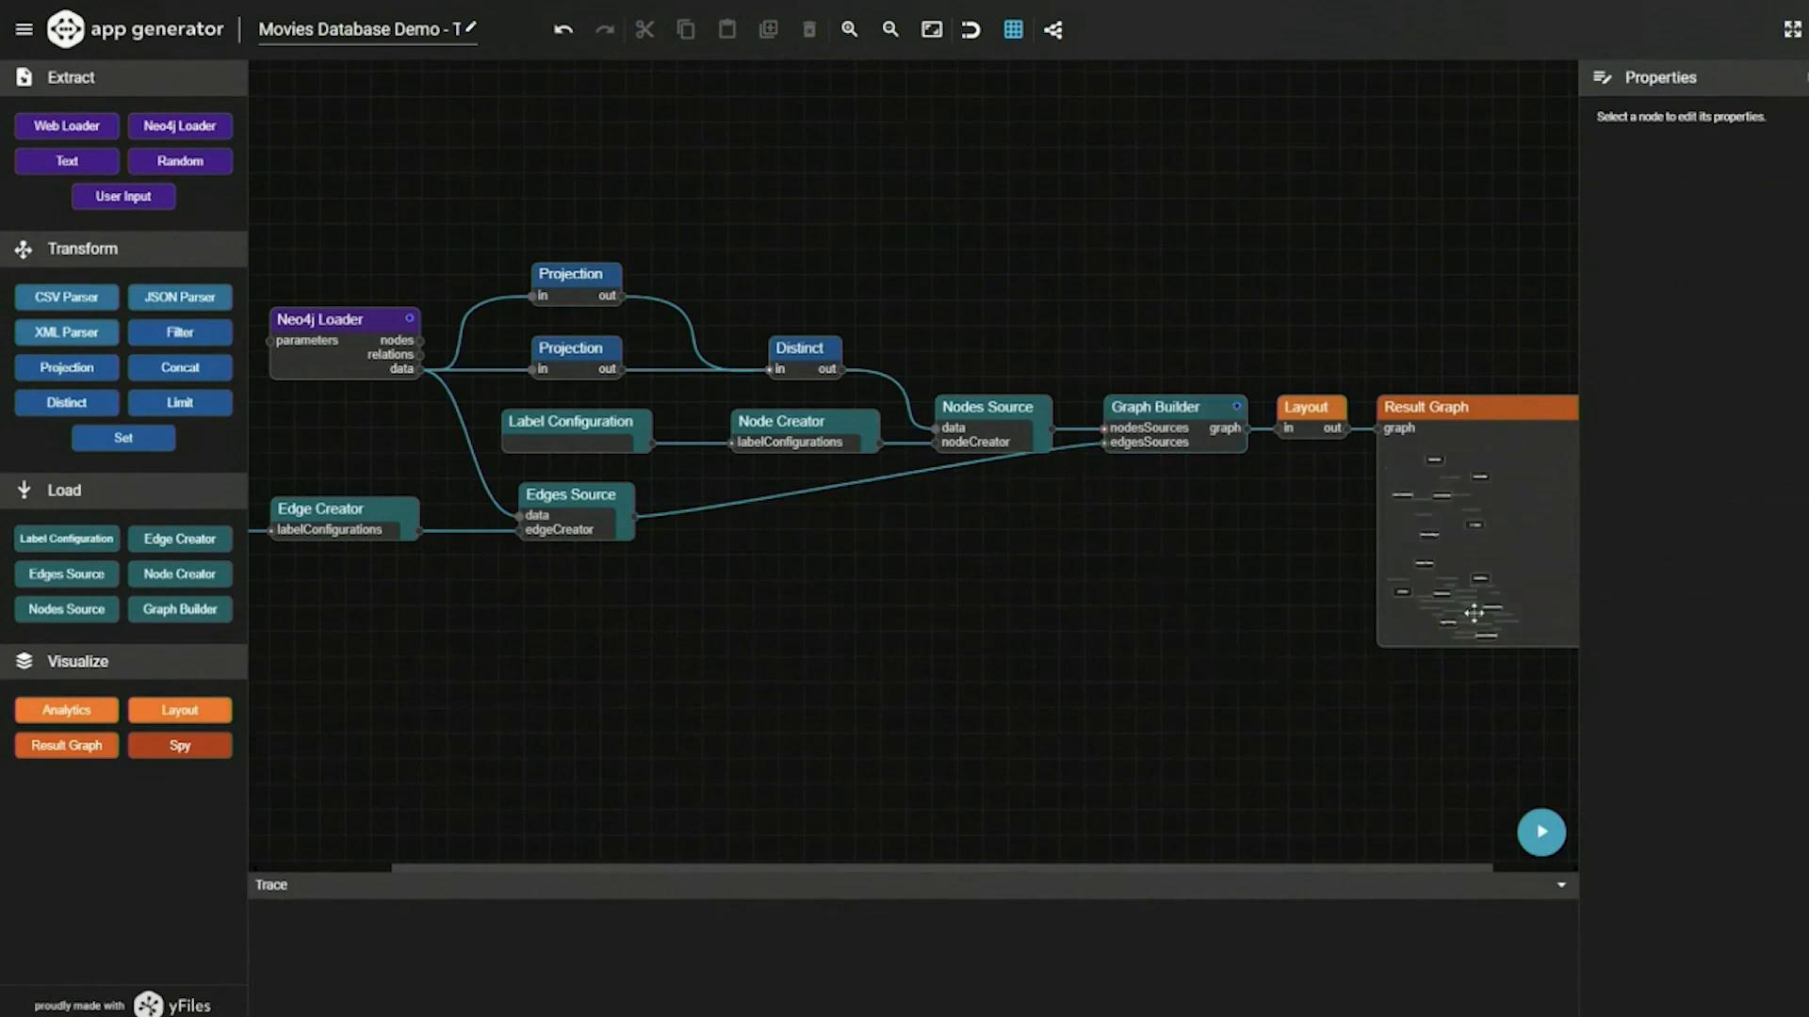
left_click(1541, 832)
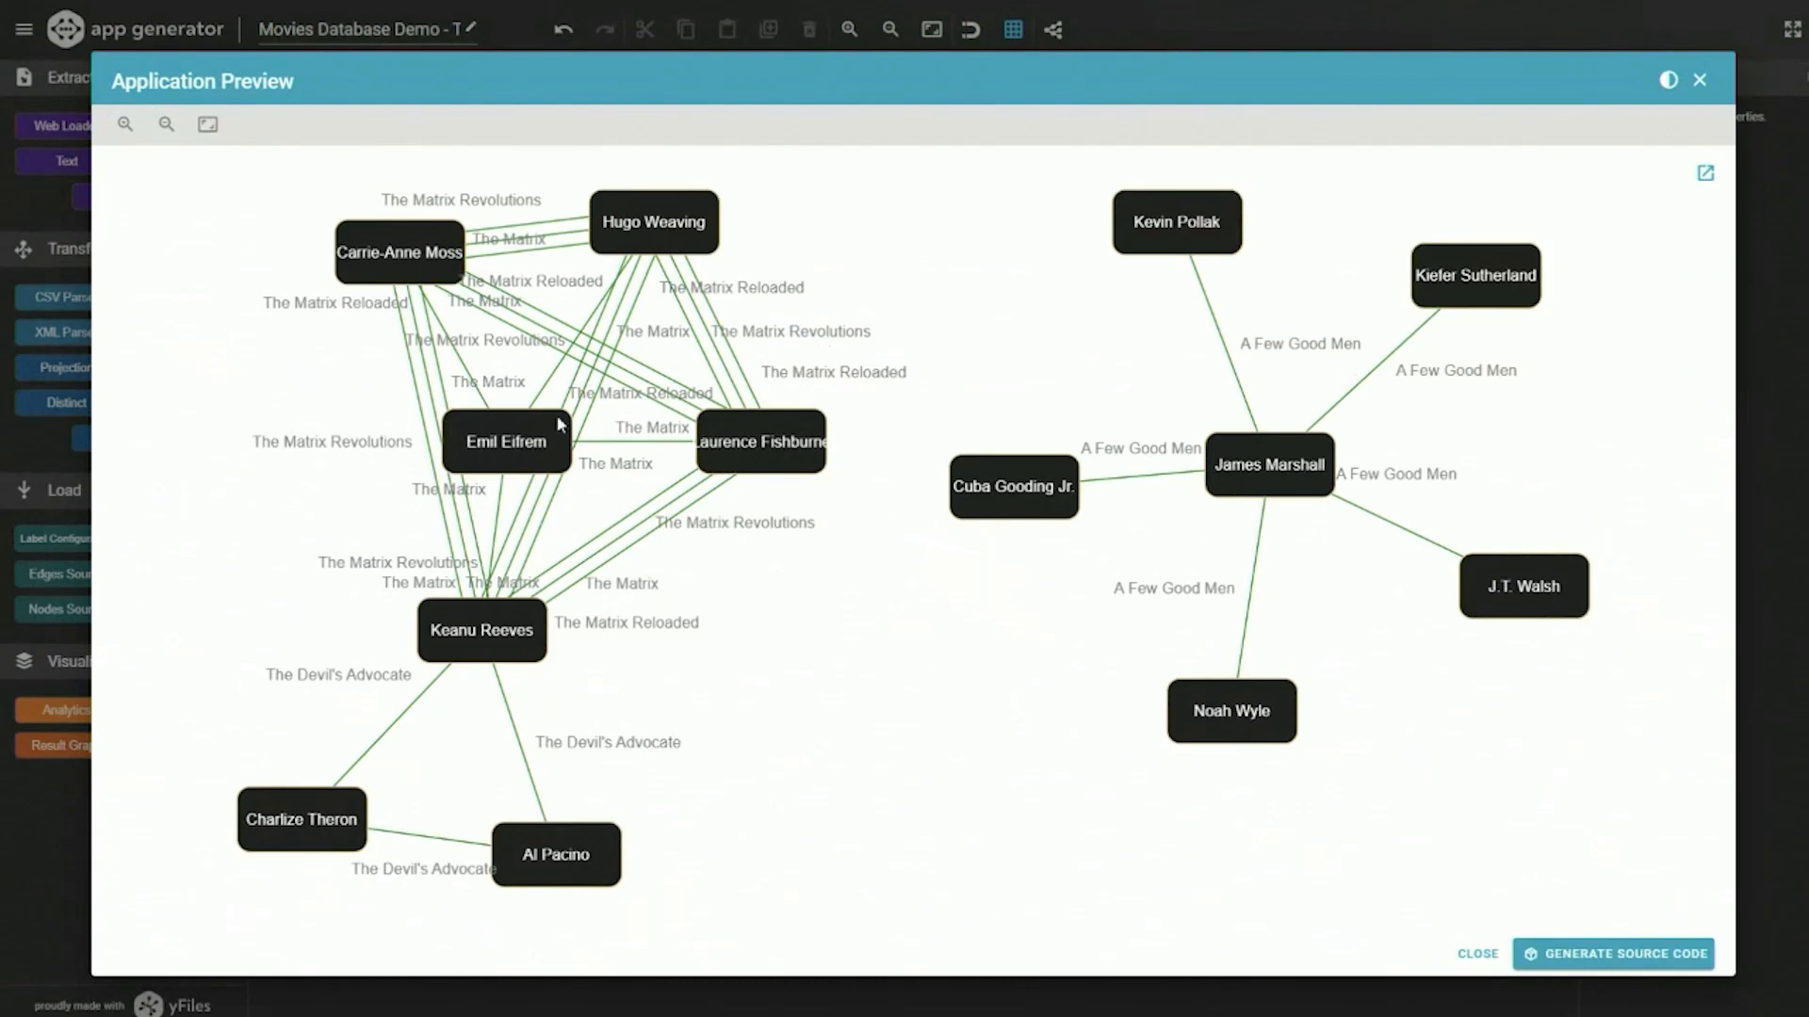
left_click(1478, 954)
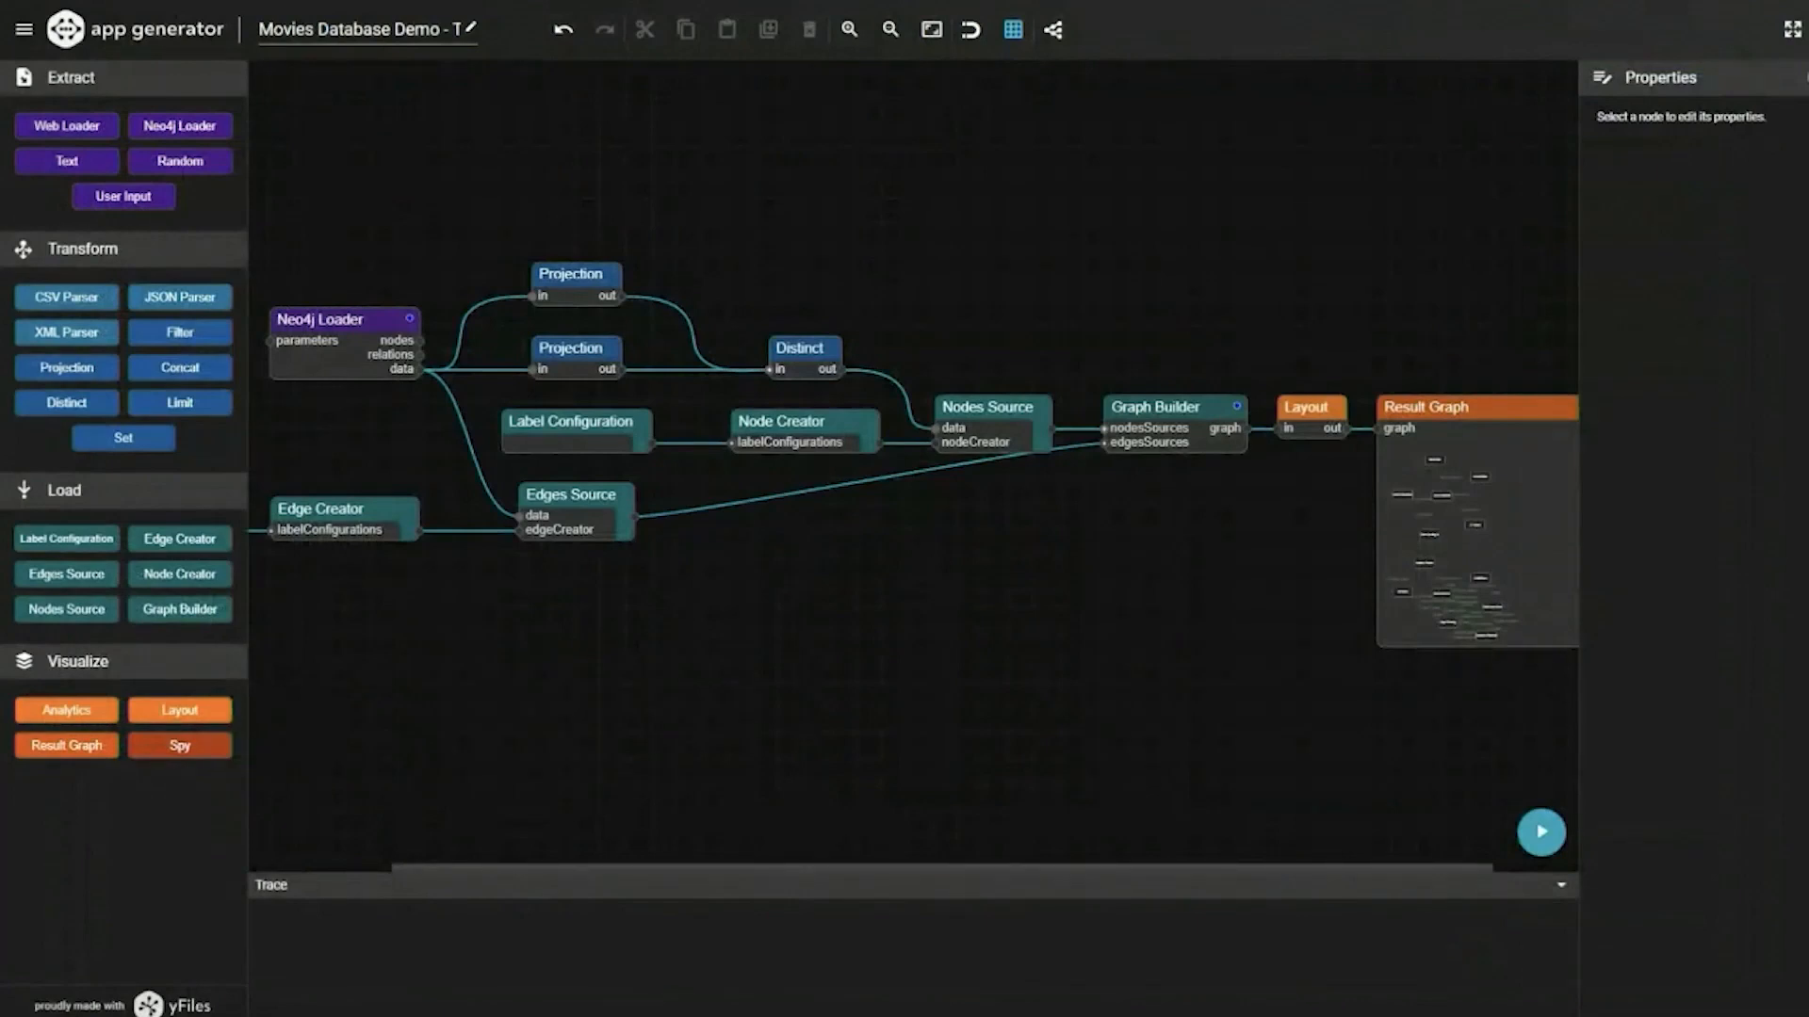
- Replace the current project with the Movies Database Demo project containing two Filter blocks, loaded from a trusted local source
left_click_drag(485, 783, 946, 475)
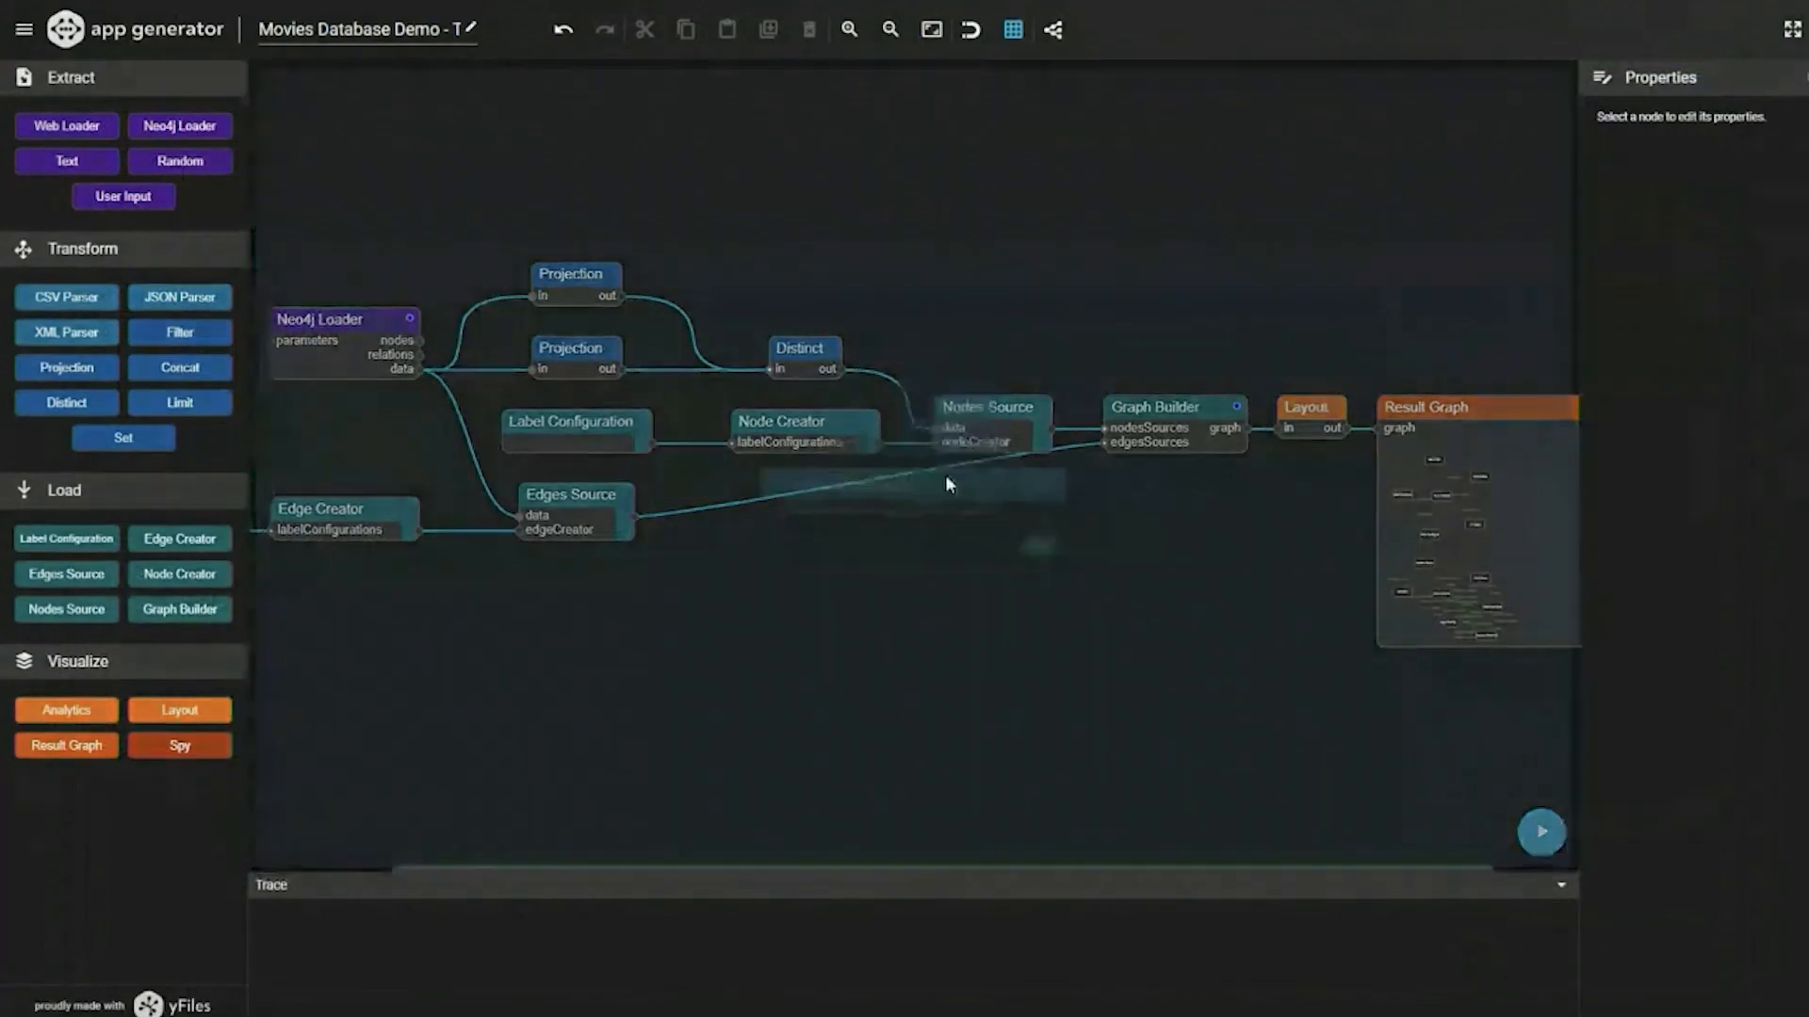
left_click(1131, 570)
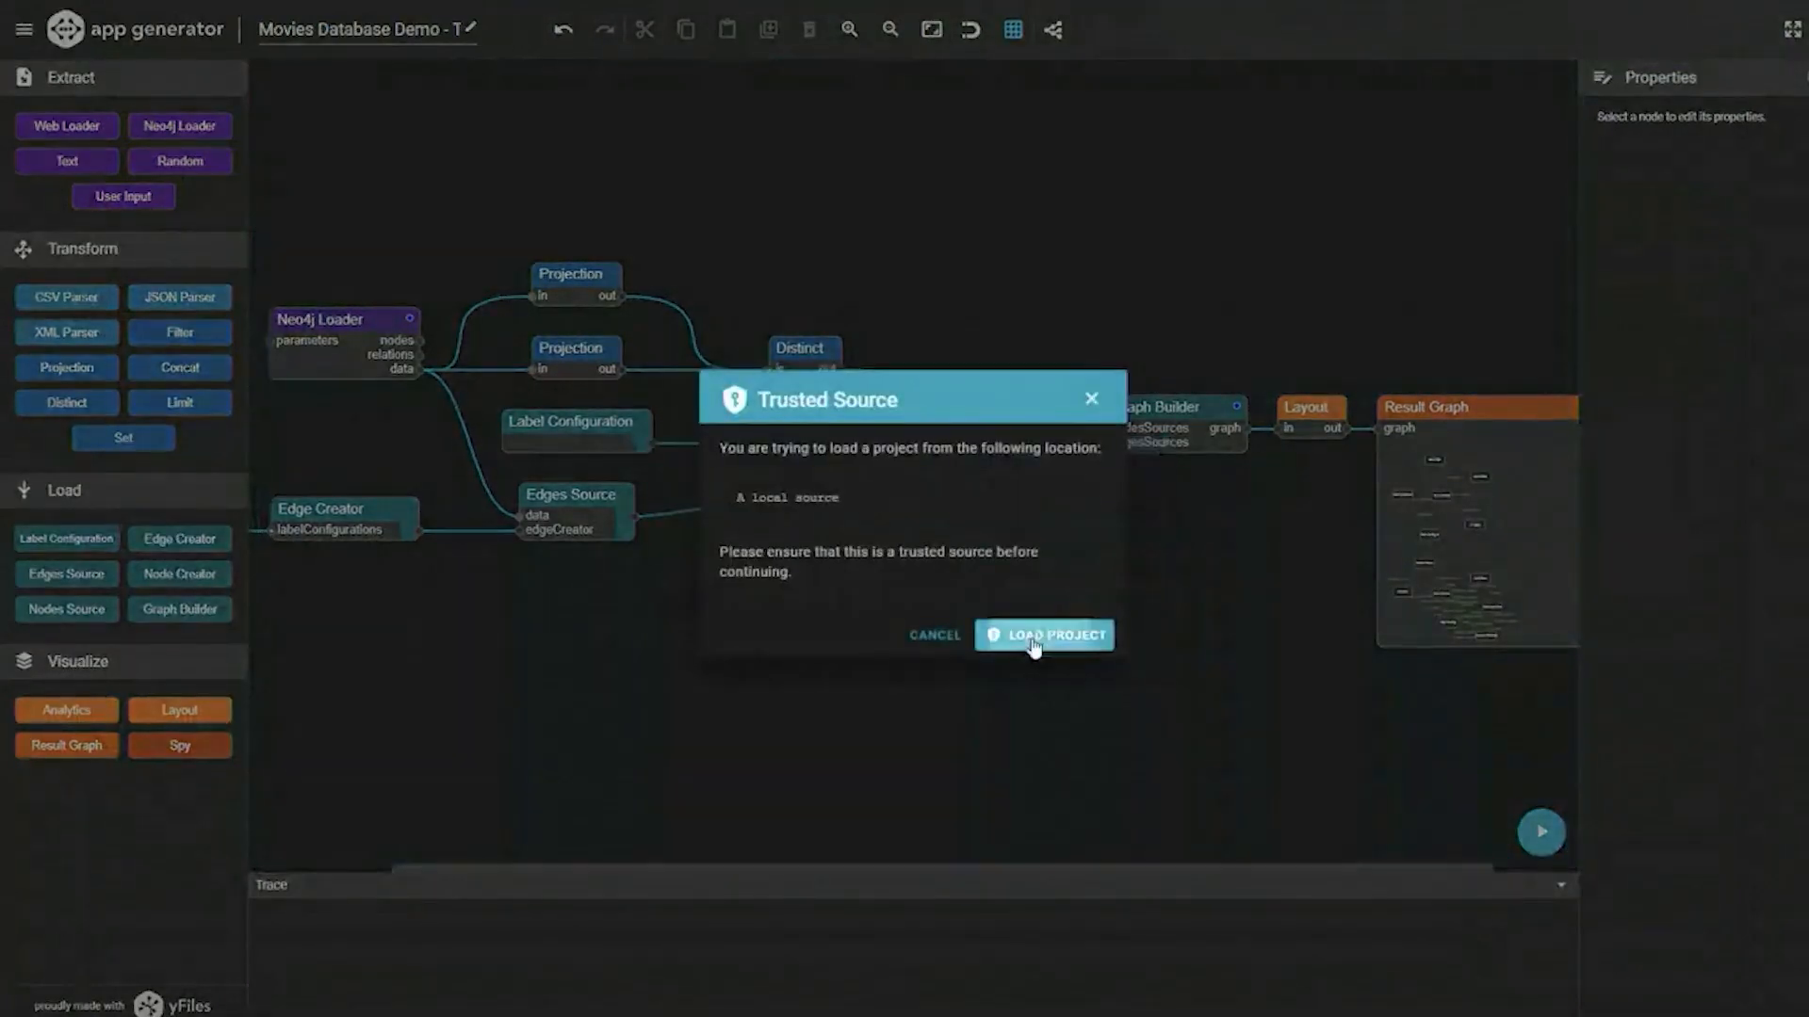
left_click(1034, 640)
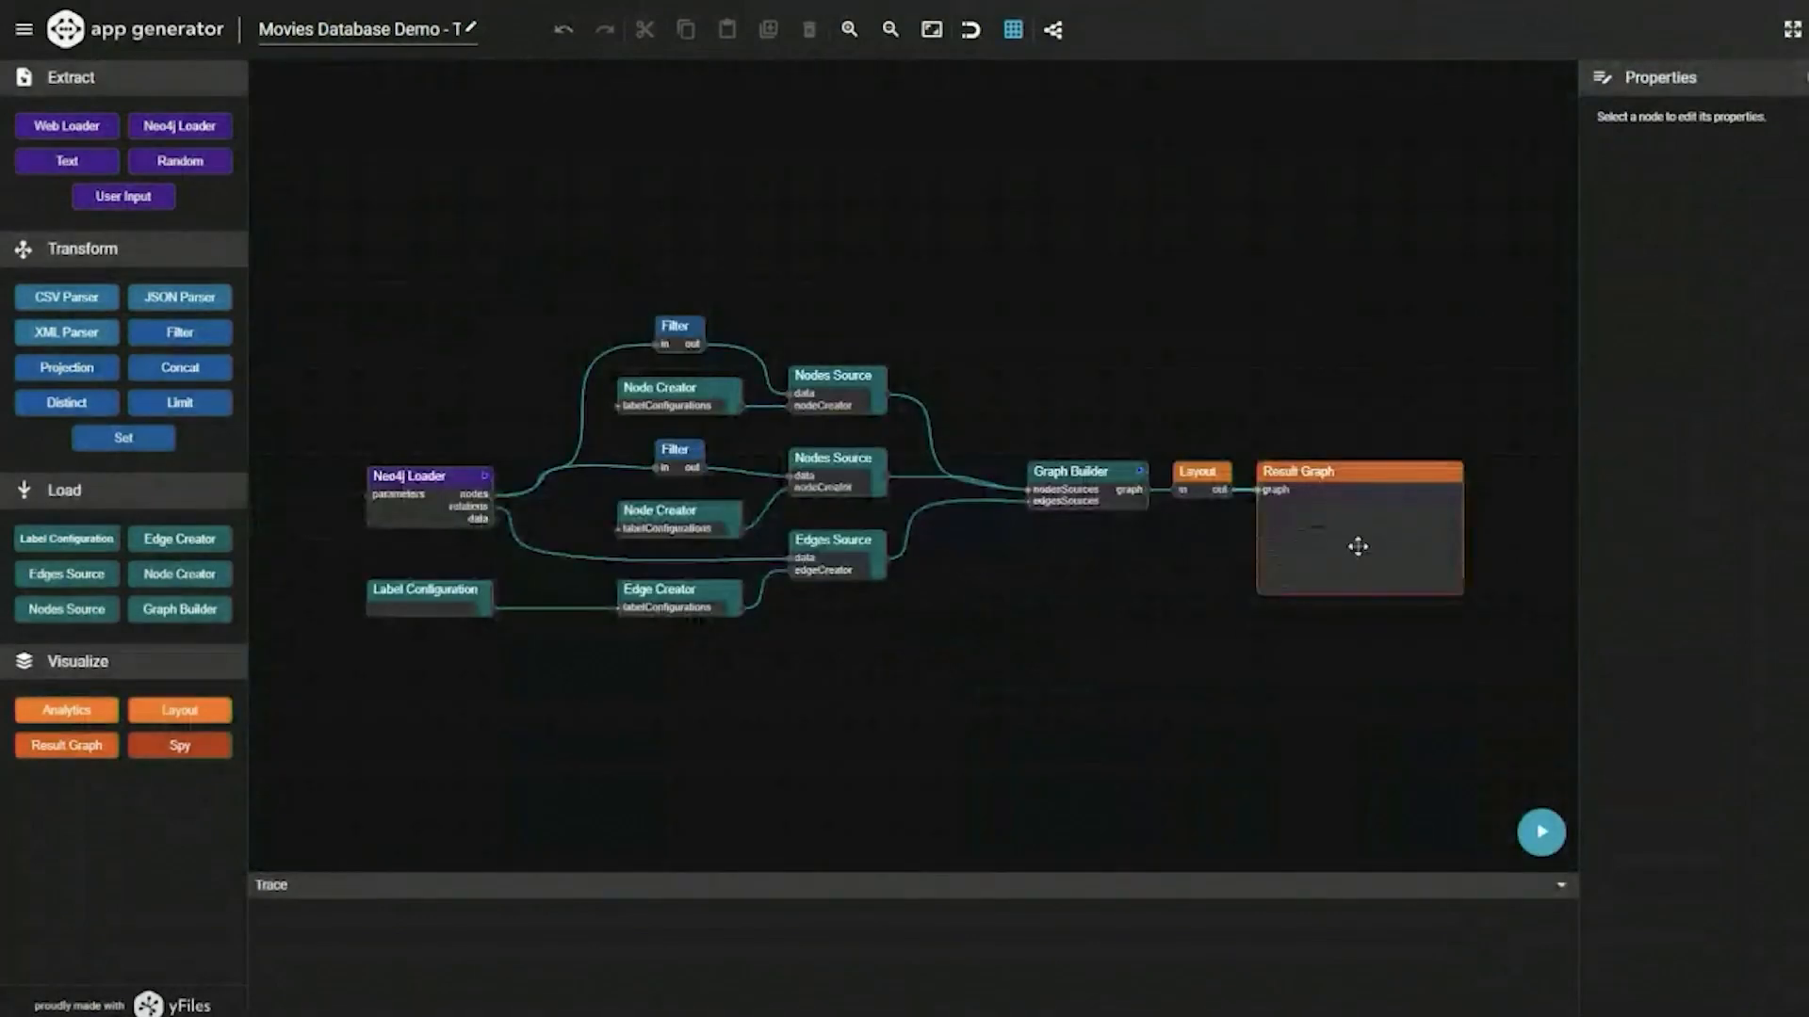
- Examine the Result Graph, then the Movie Filter's predicate and the properties of its output items
scroll(1345, 550, "up", 6)
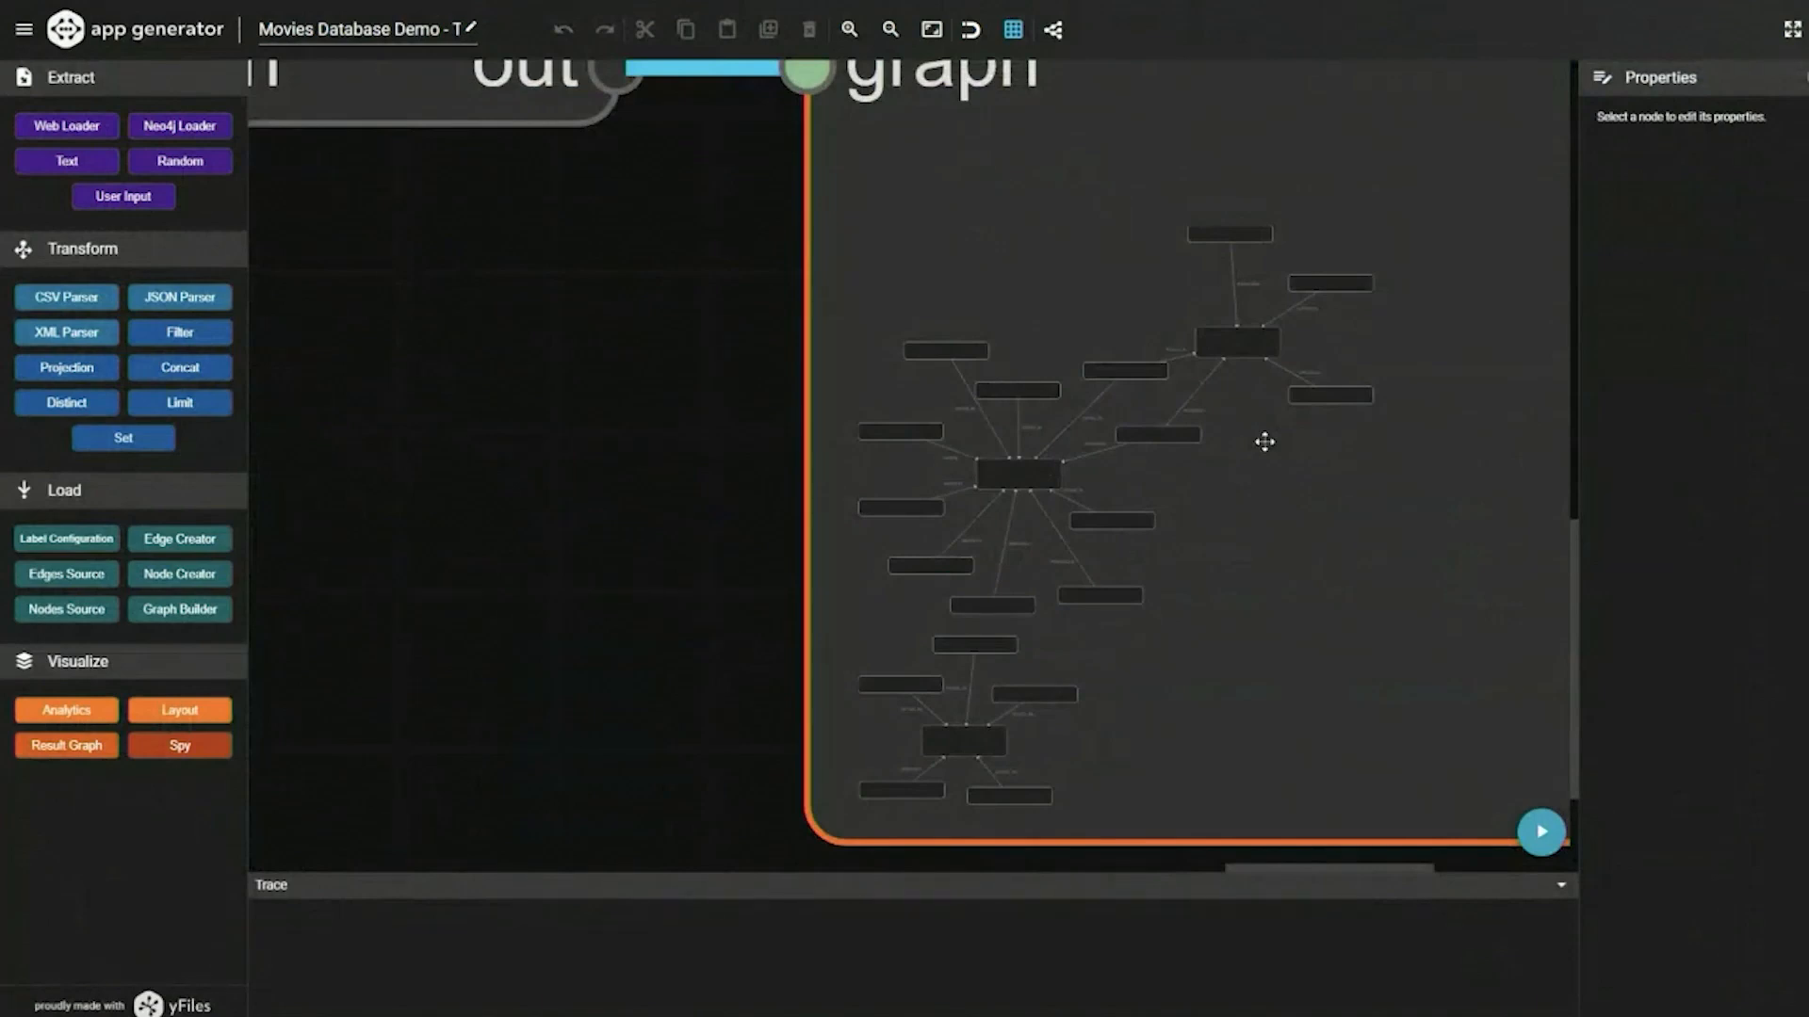
scroll(1265, 442, "down", 3)
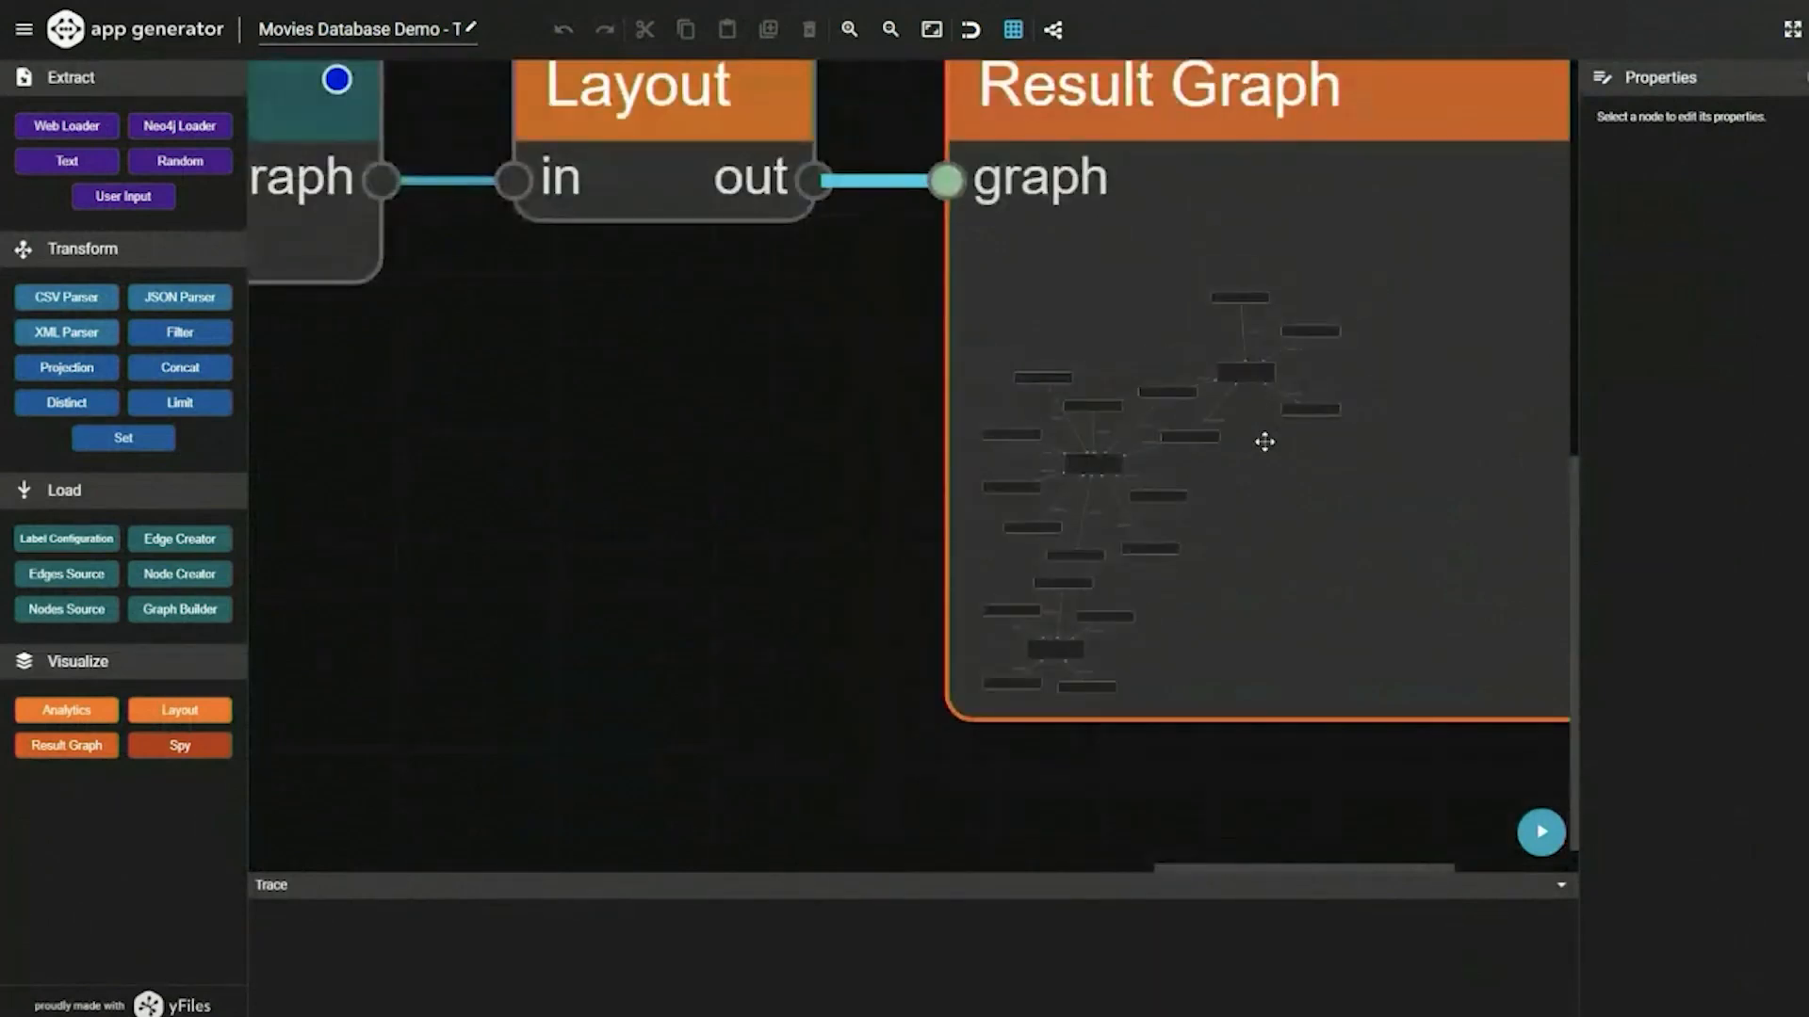
scroll(1232, 445, "down", 5)
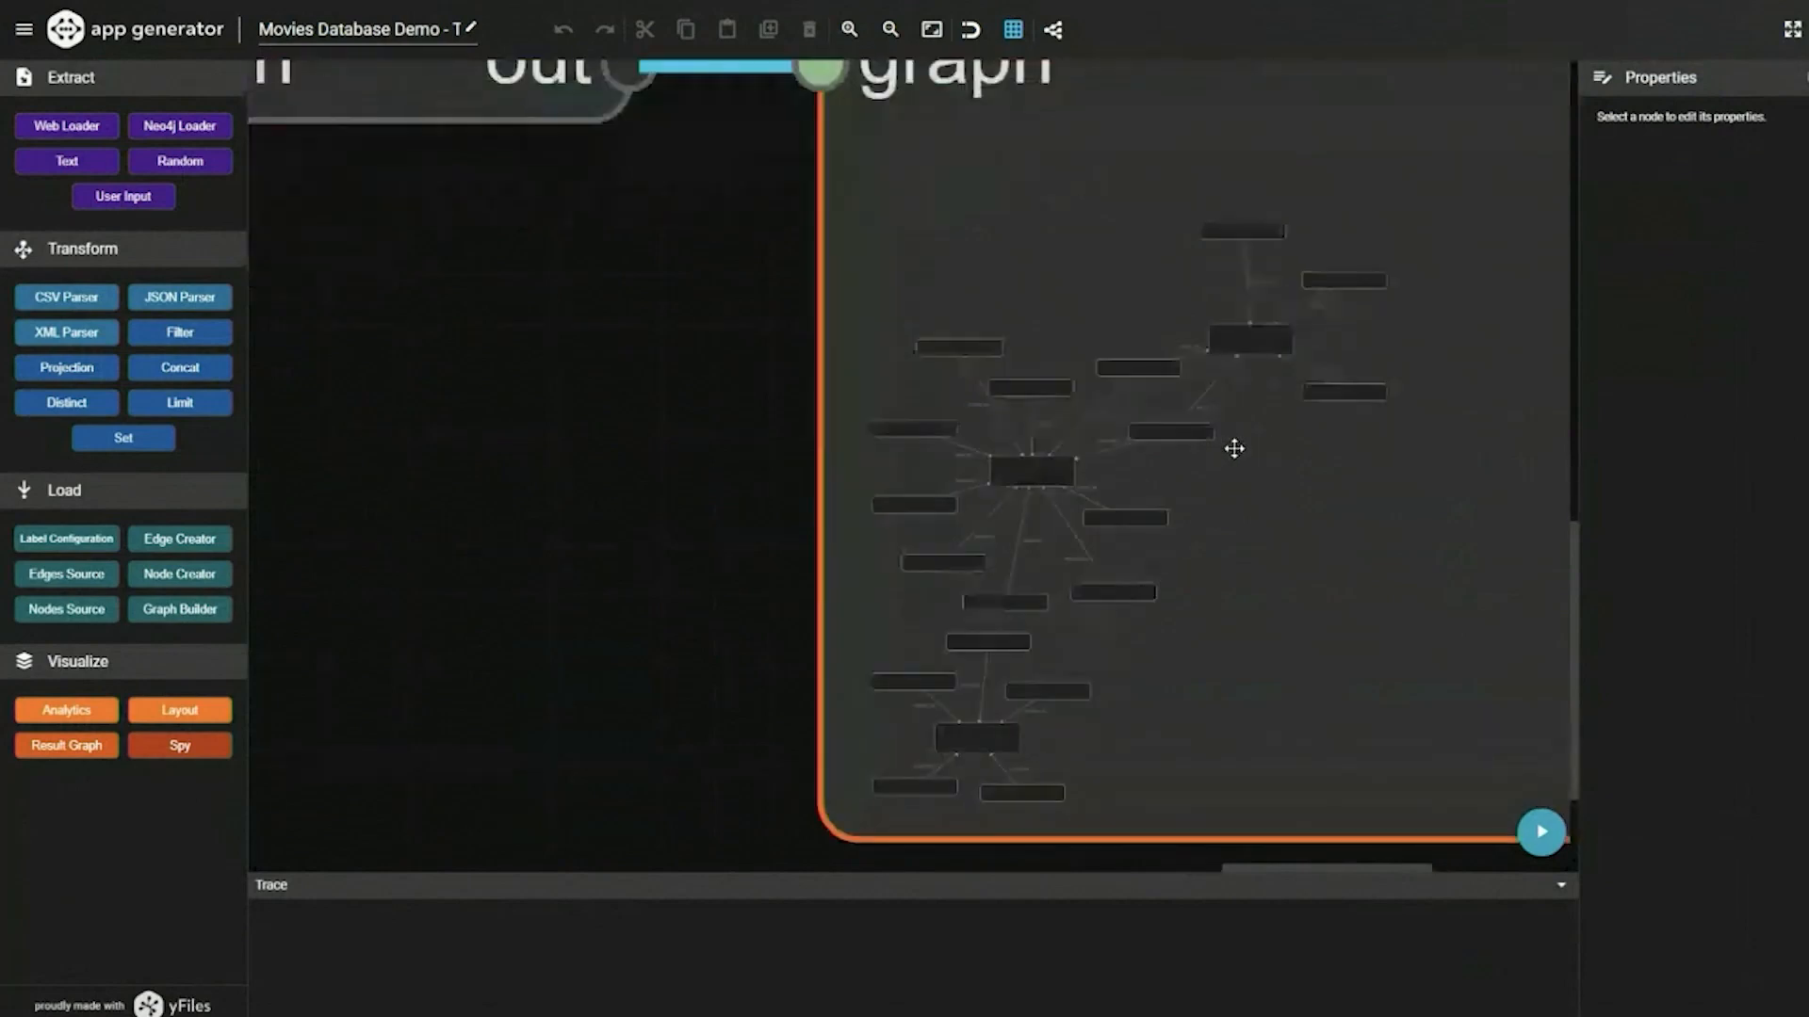
scroll(1235, 448, "down", 4)
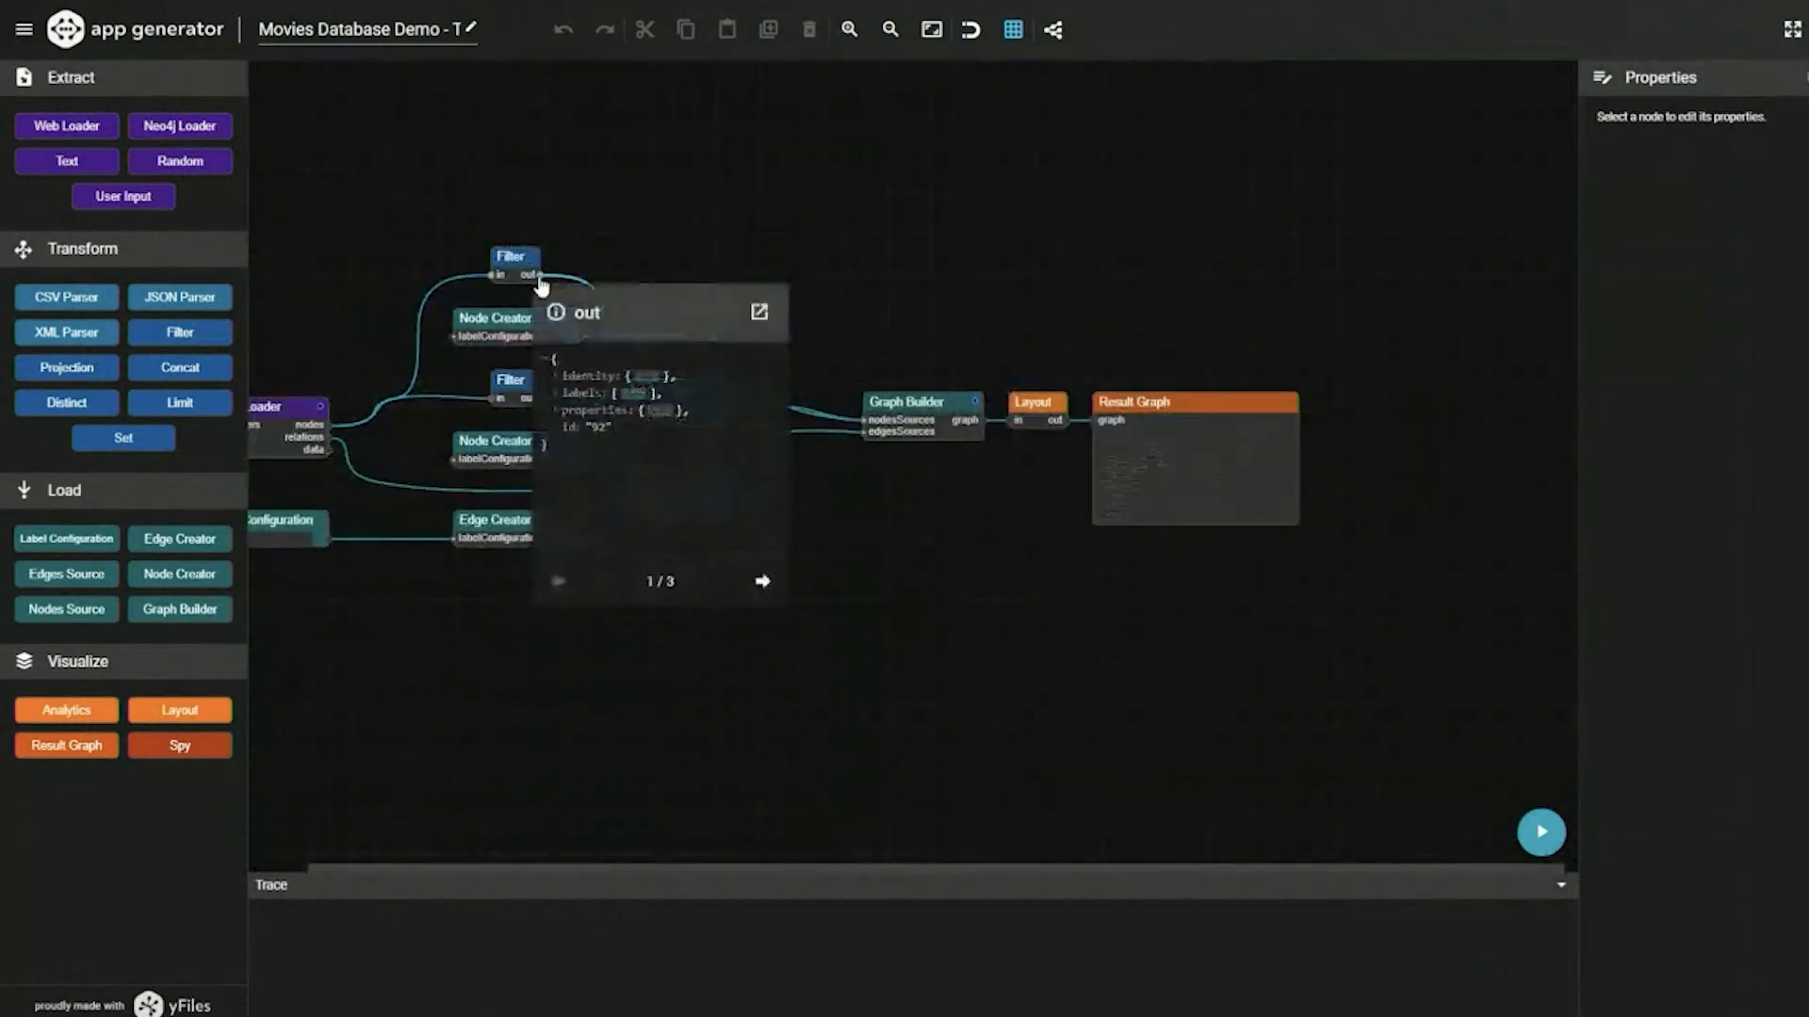
left_click(510, 256)
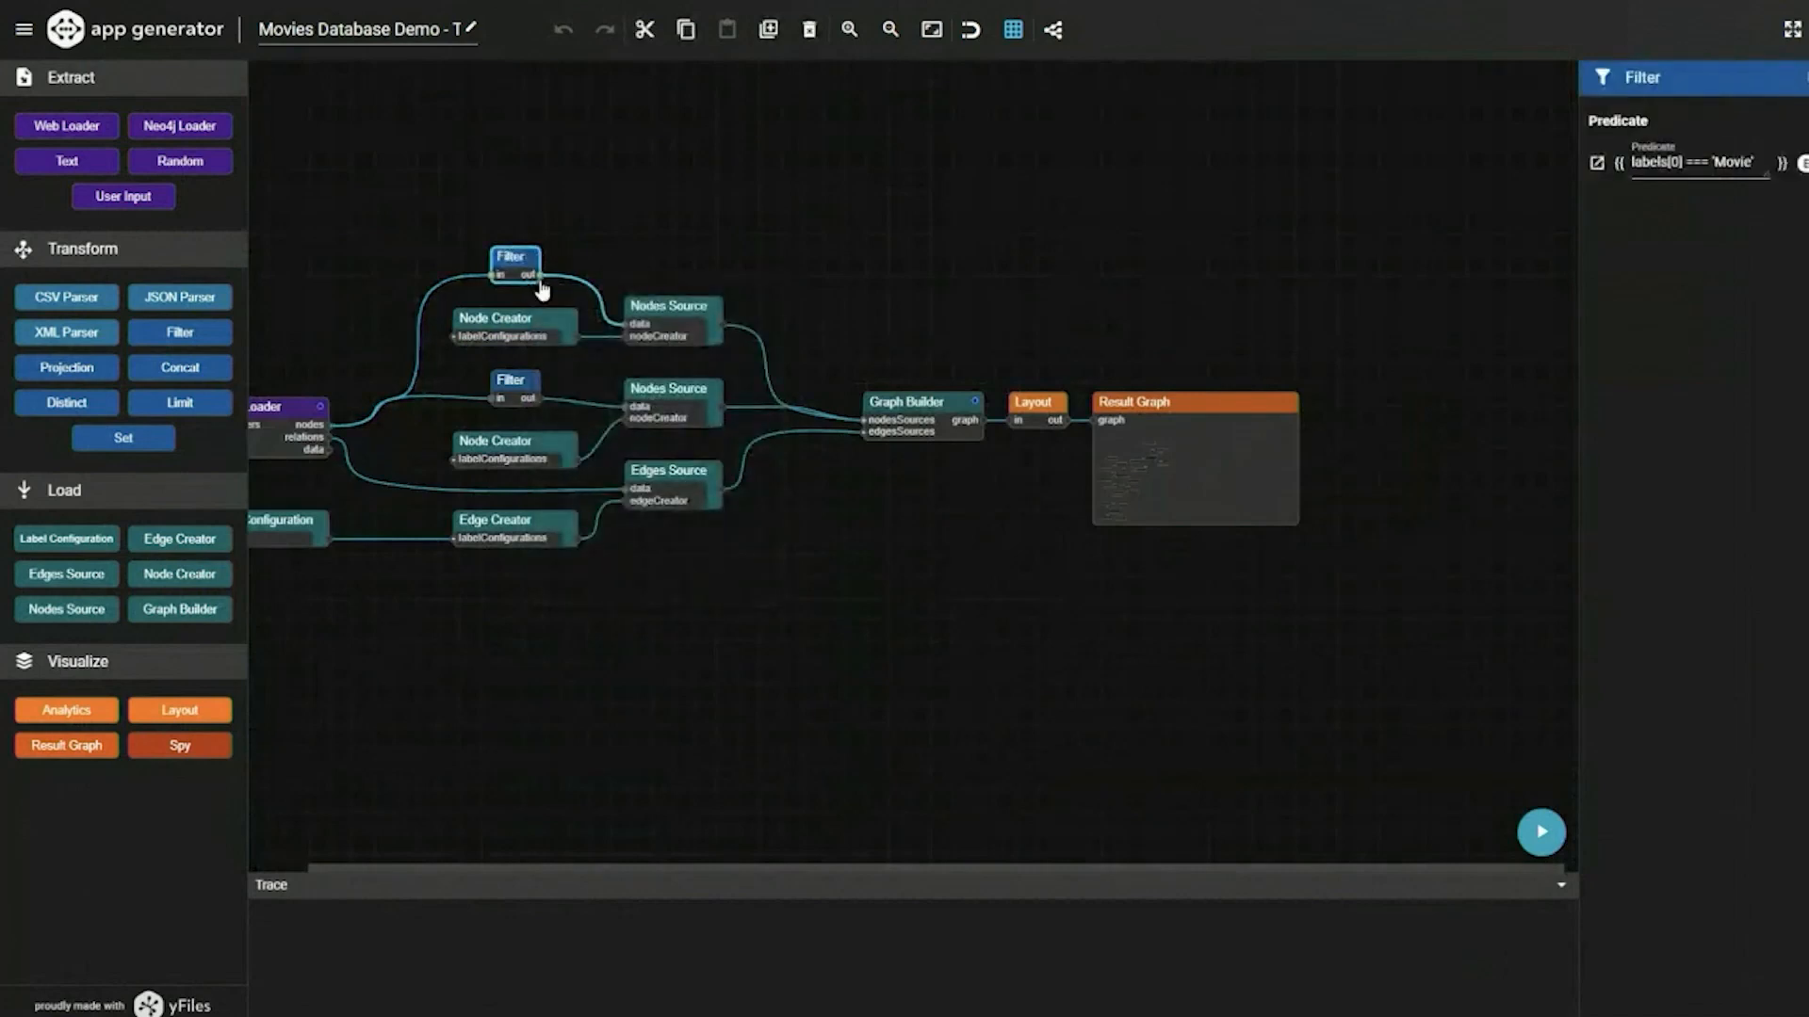
mouse_move(542, 289)
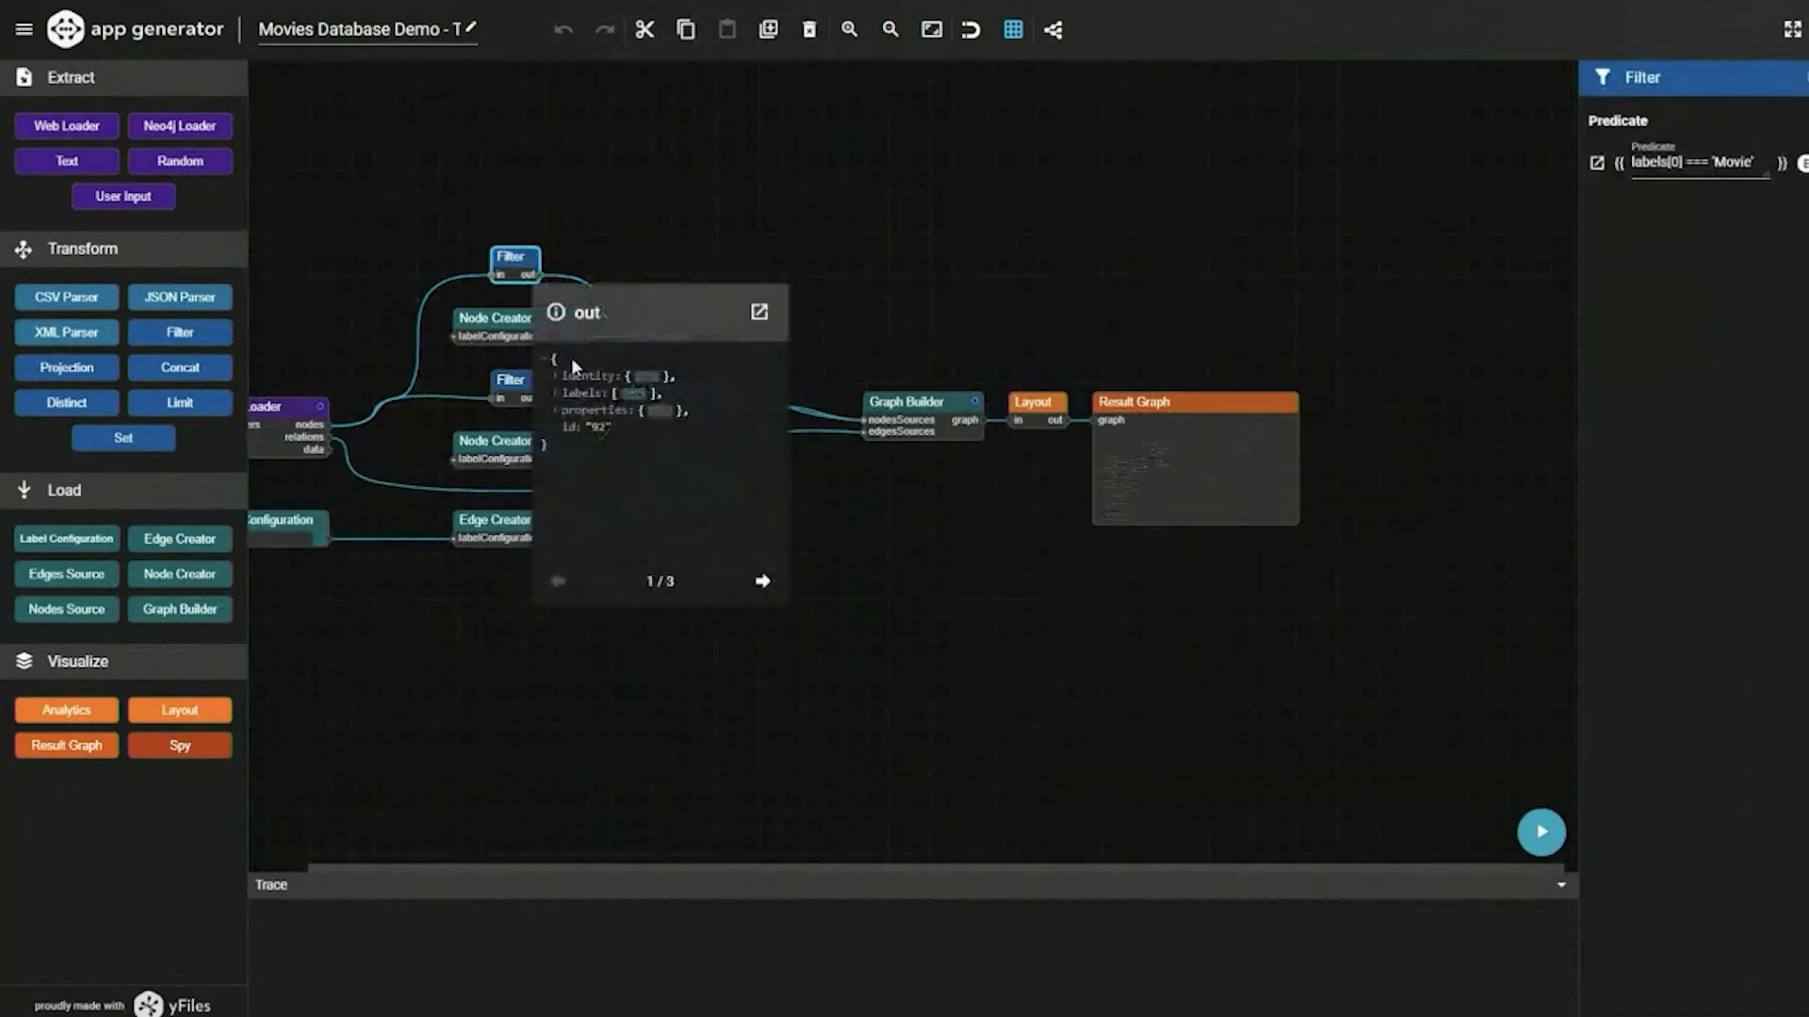
left_click(557, 409)
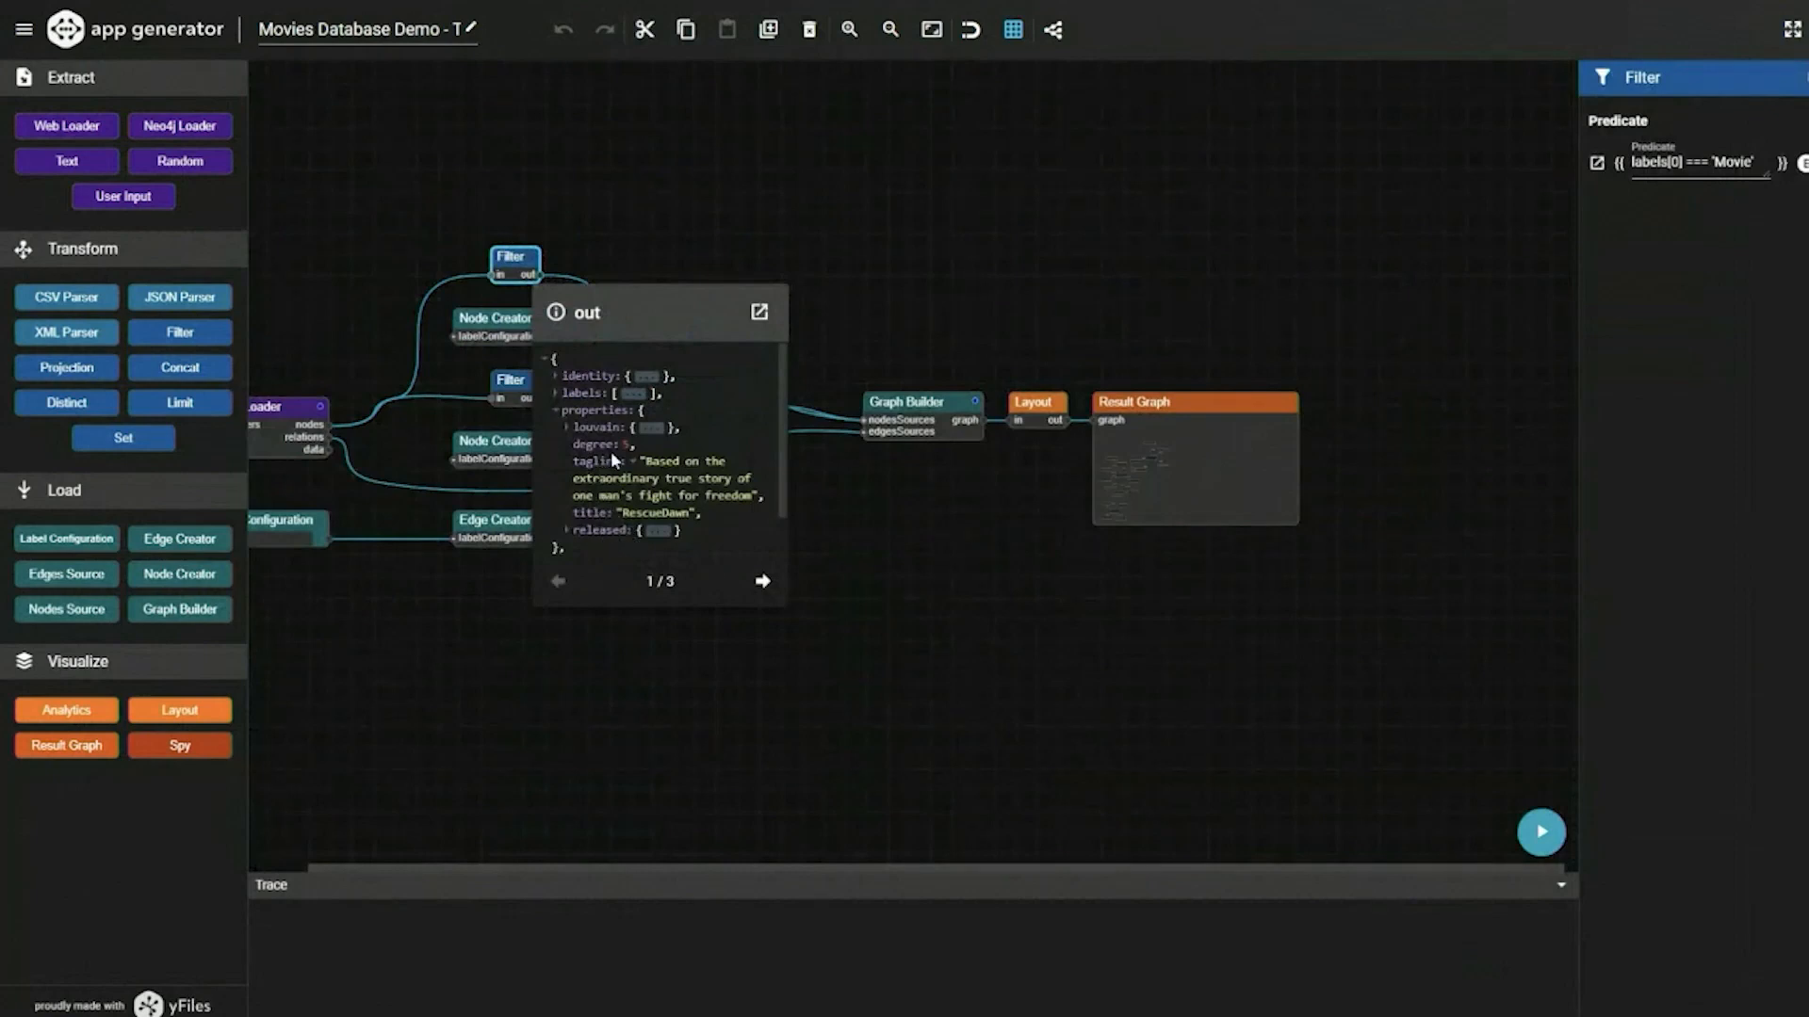
left_click(761, 580)
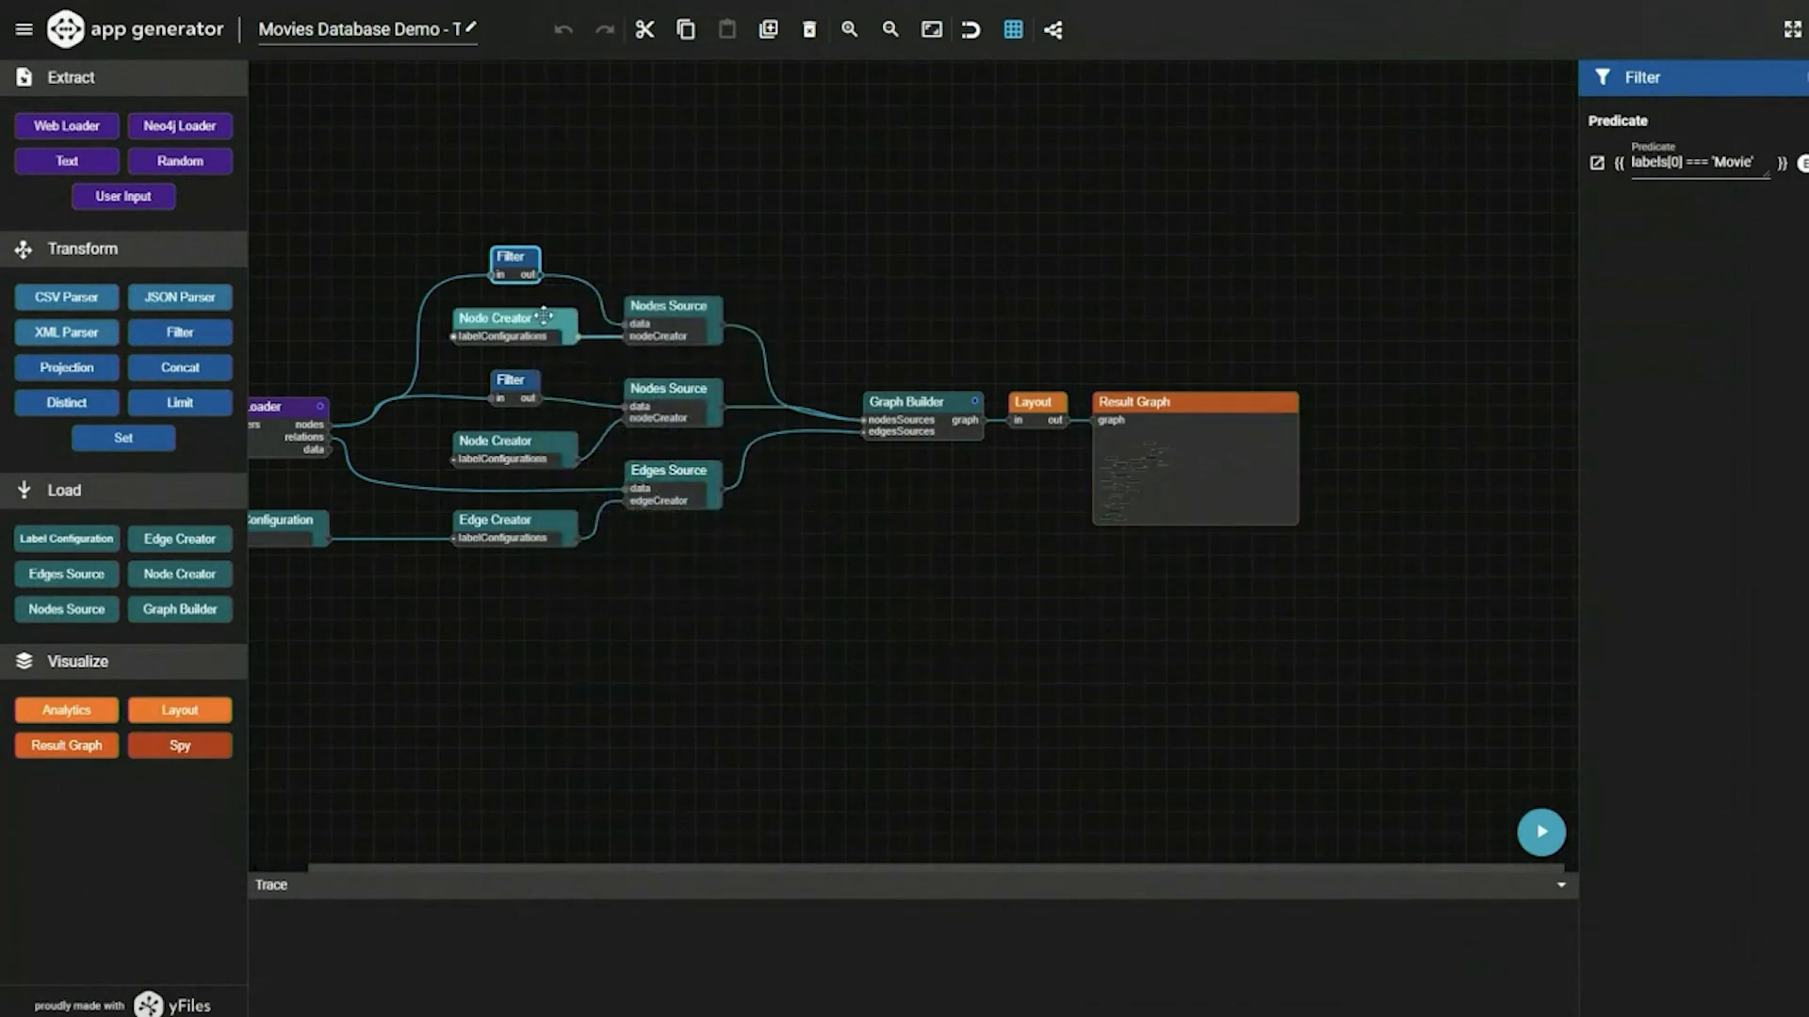
- Set the upper Node Creator's style provider to VueJSNodeStyle and review its Vue markup without changing it
left_click(508, 321)
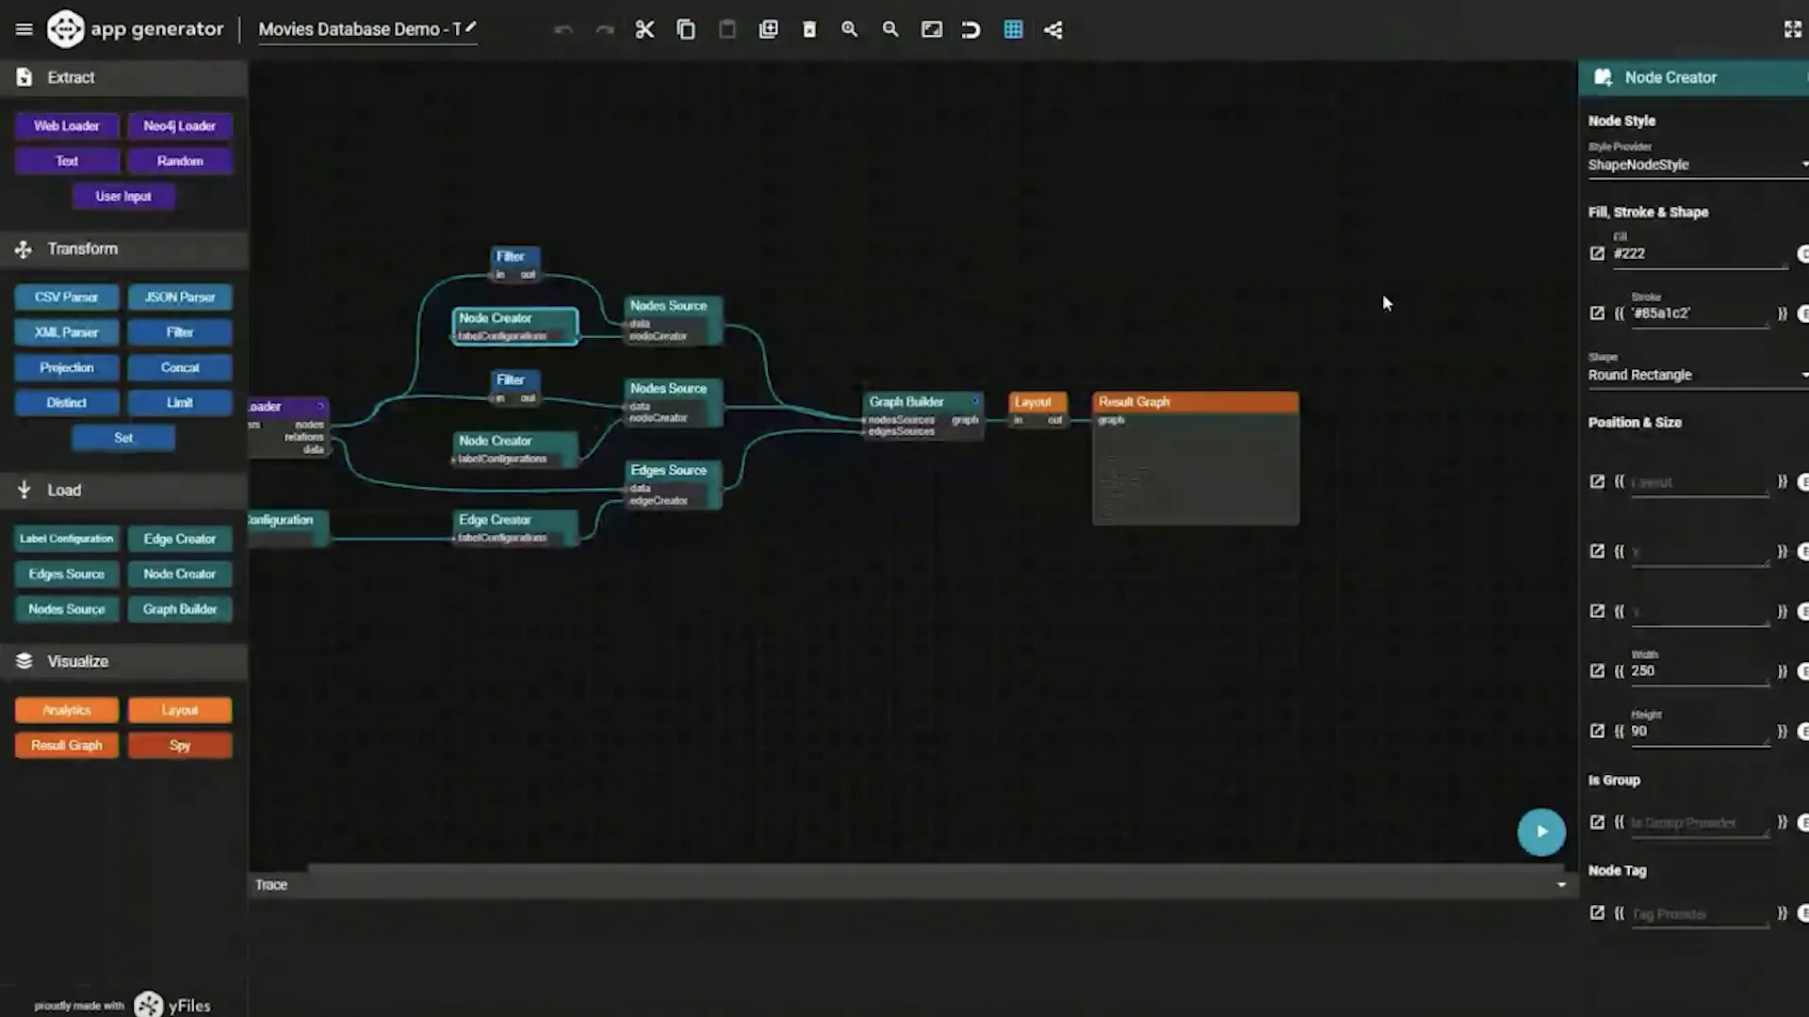
left_click(1682, 184)
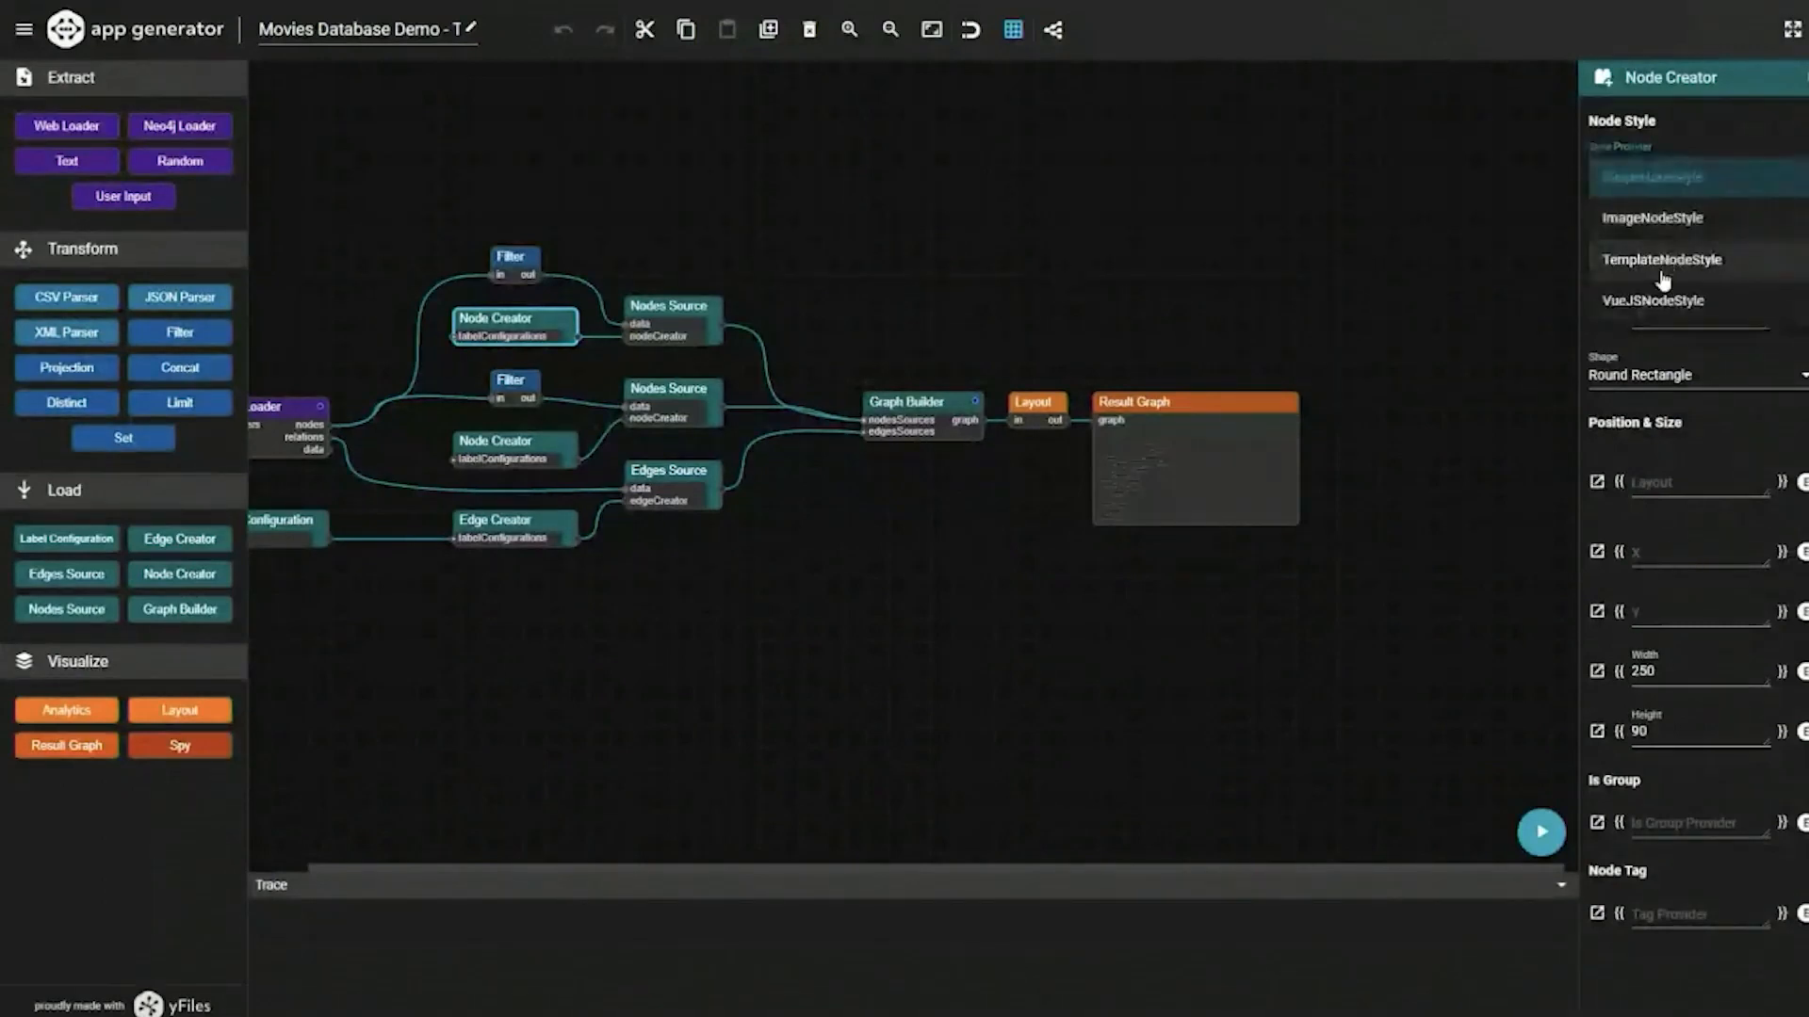
left_click(1658, 301)
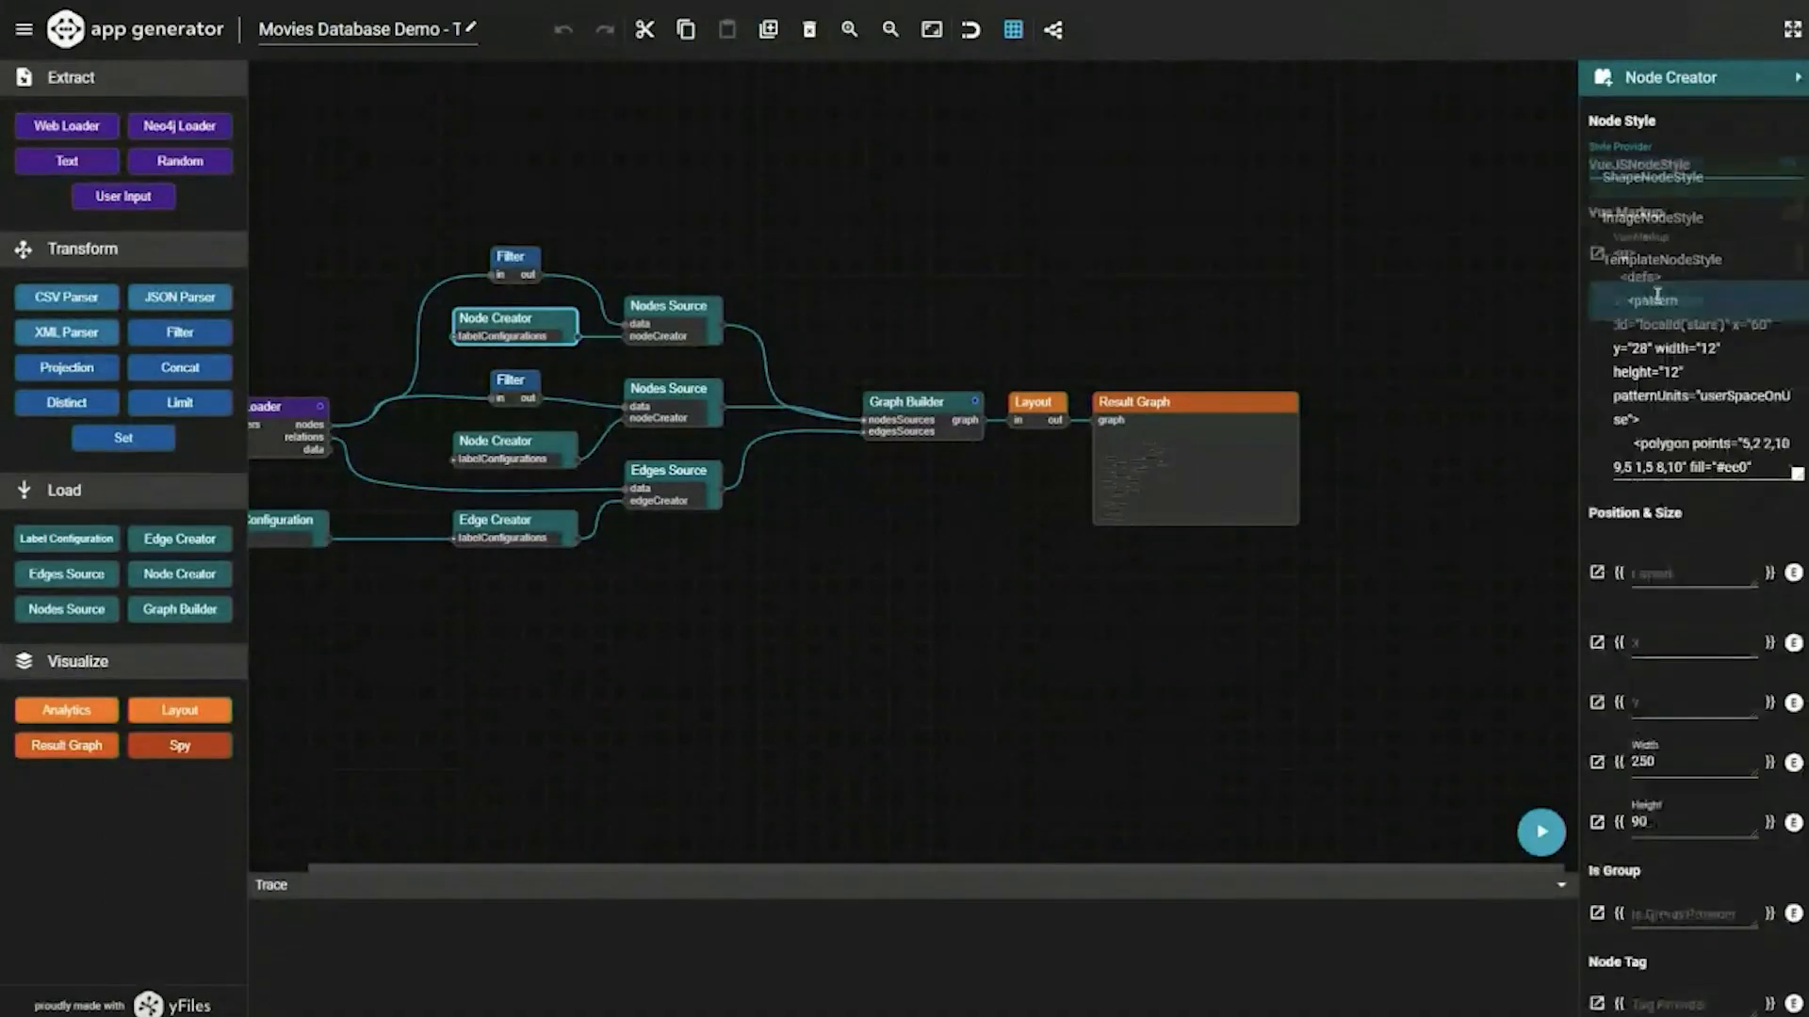
left_click(1597, 257)
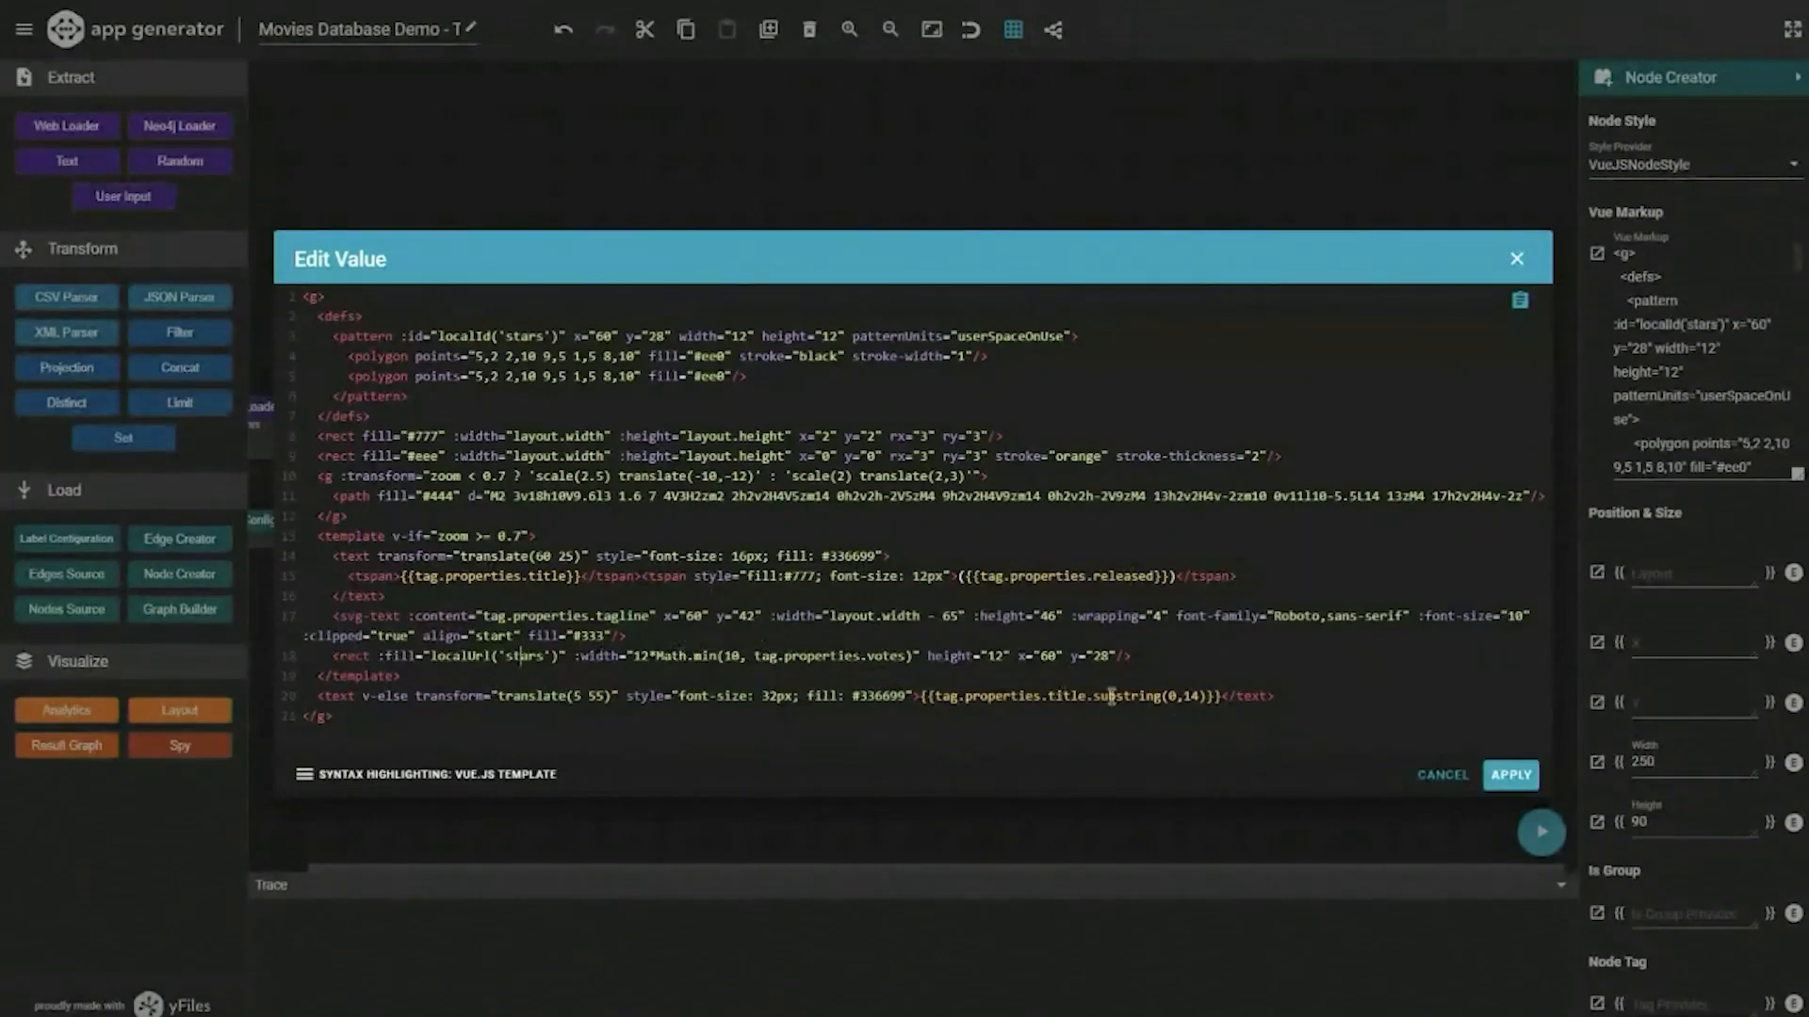
left_click(1450, 773)
- Set the lower Node Creator's style provider to VueJSNodeStyle
left_click(513, 445)
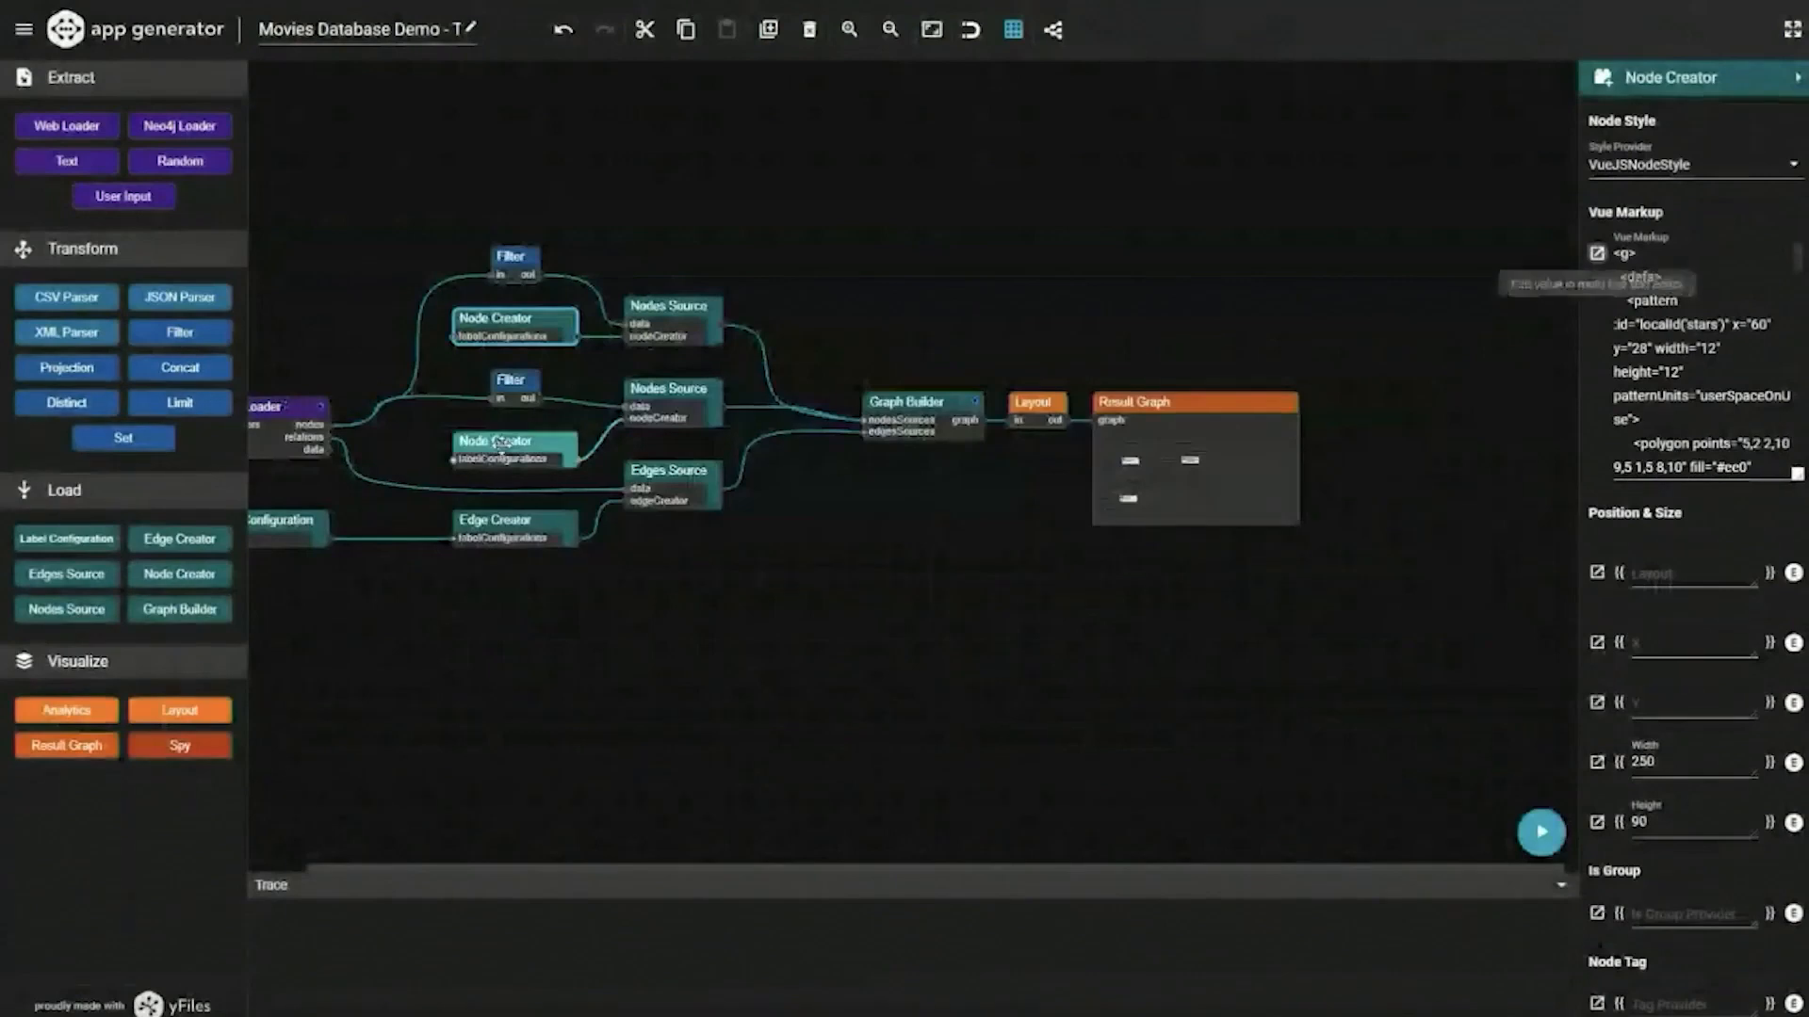
left_click(1720, 179)
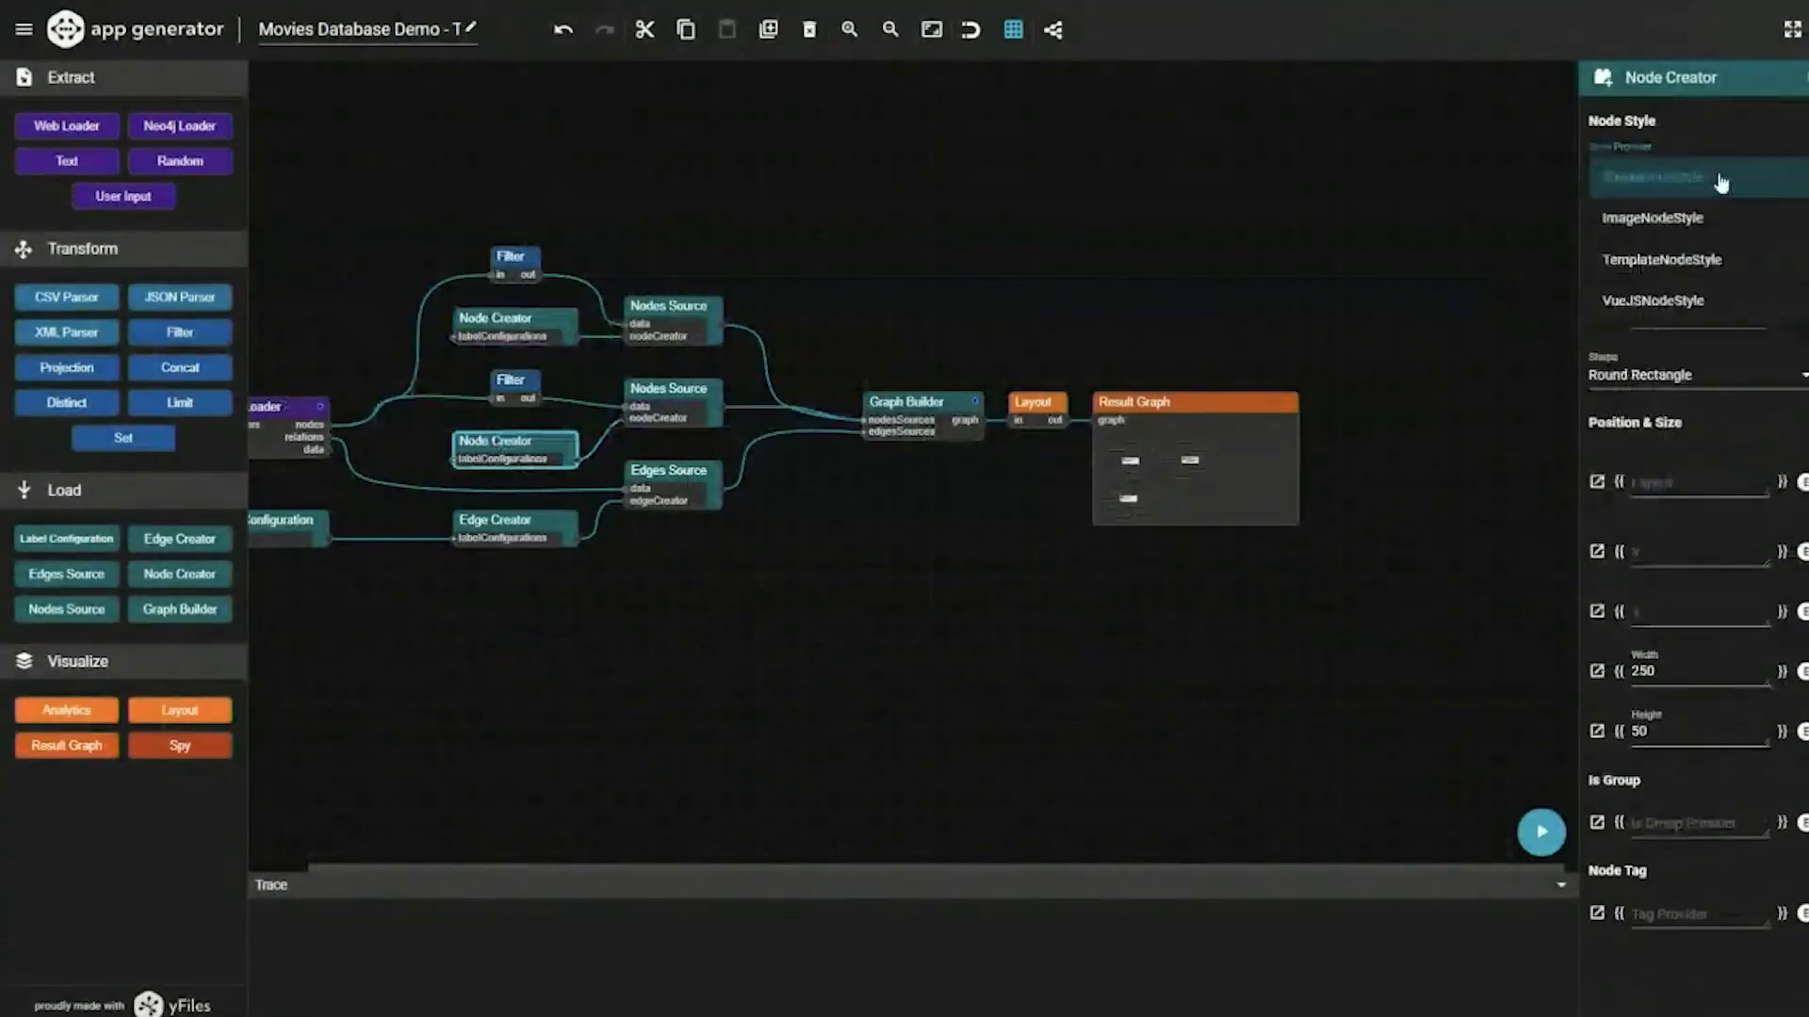
left_click(1656, 297)
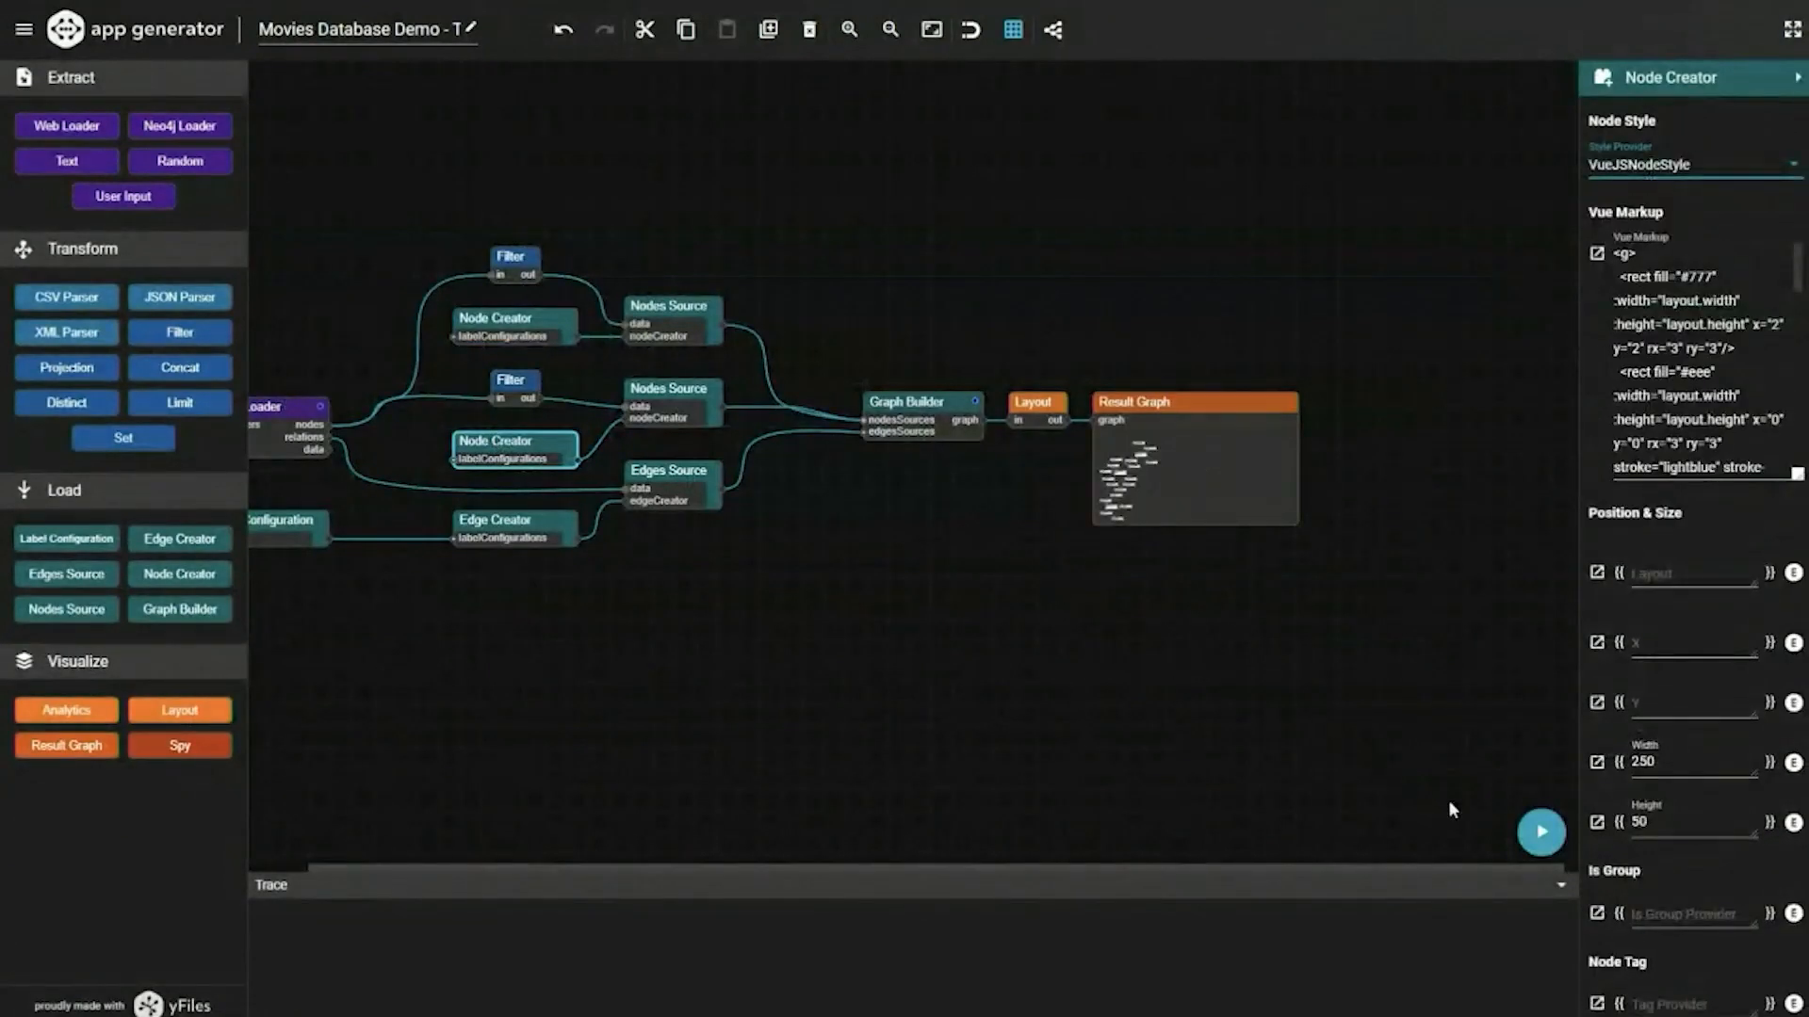
- Preview the application and examine the movie and person nodes' styling at close-up and overview zoom levels
left_click(1541, 832)
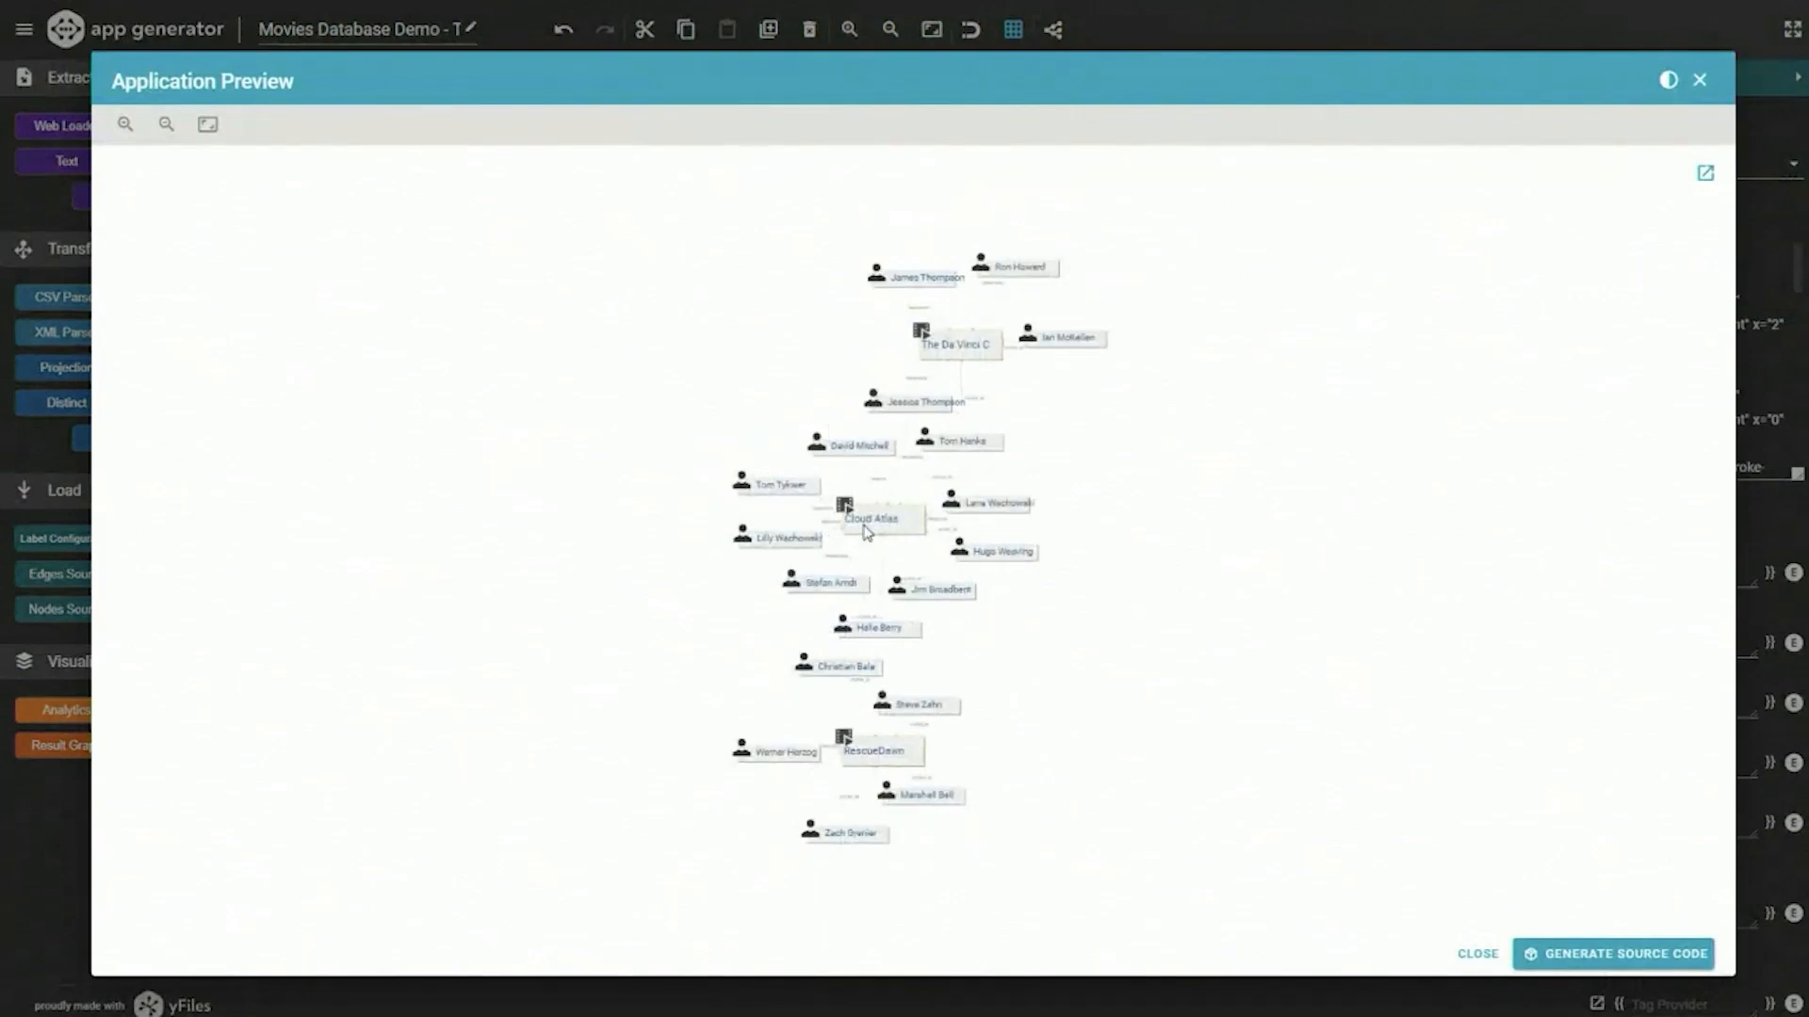
scroll(870, 529, "up", 6)
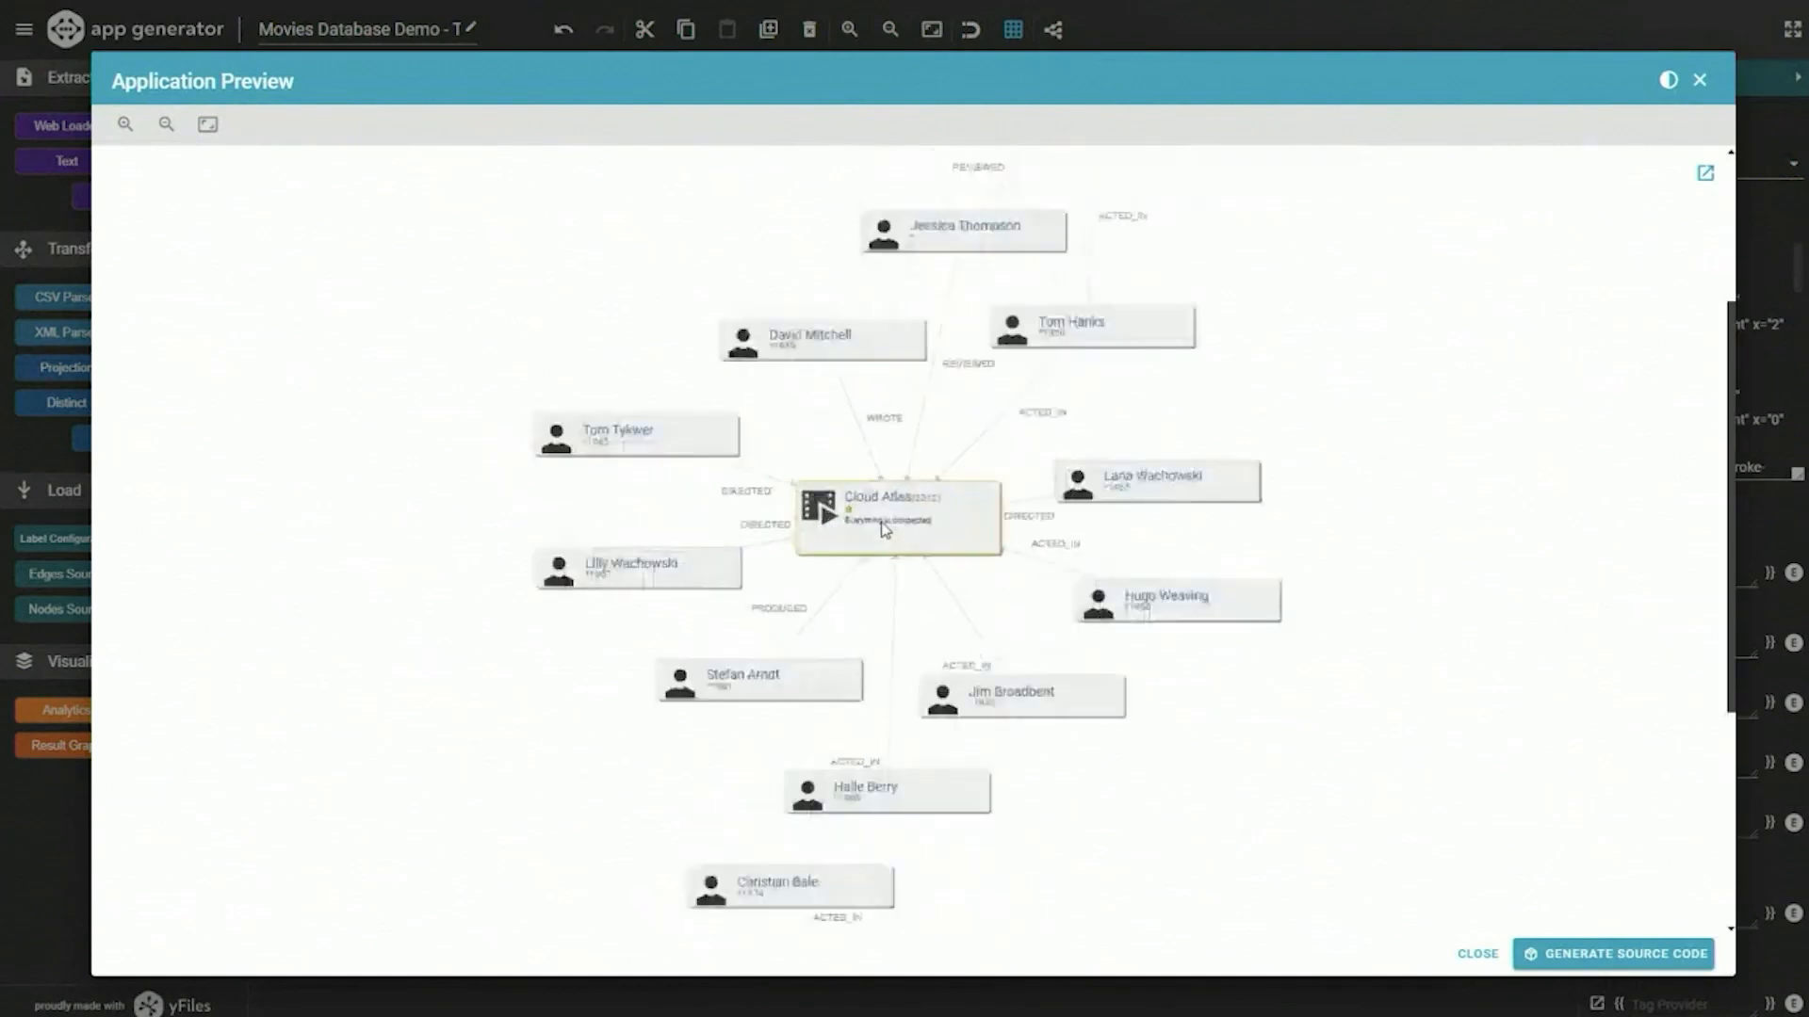
scroll(886, 530, "up", 3)
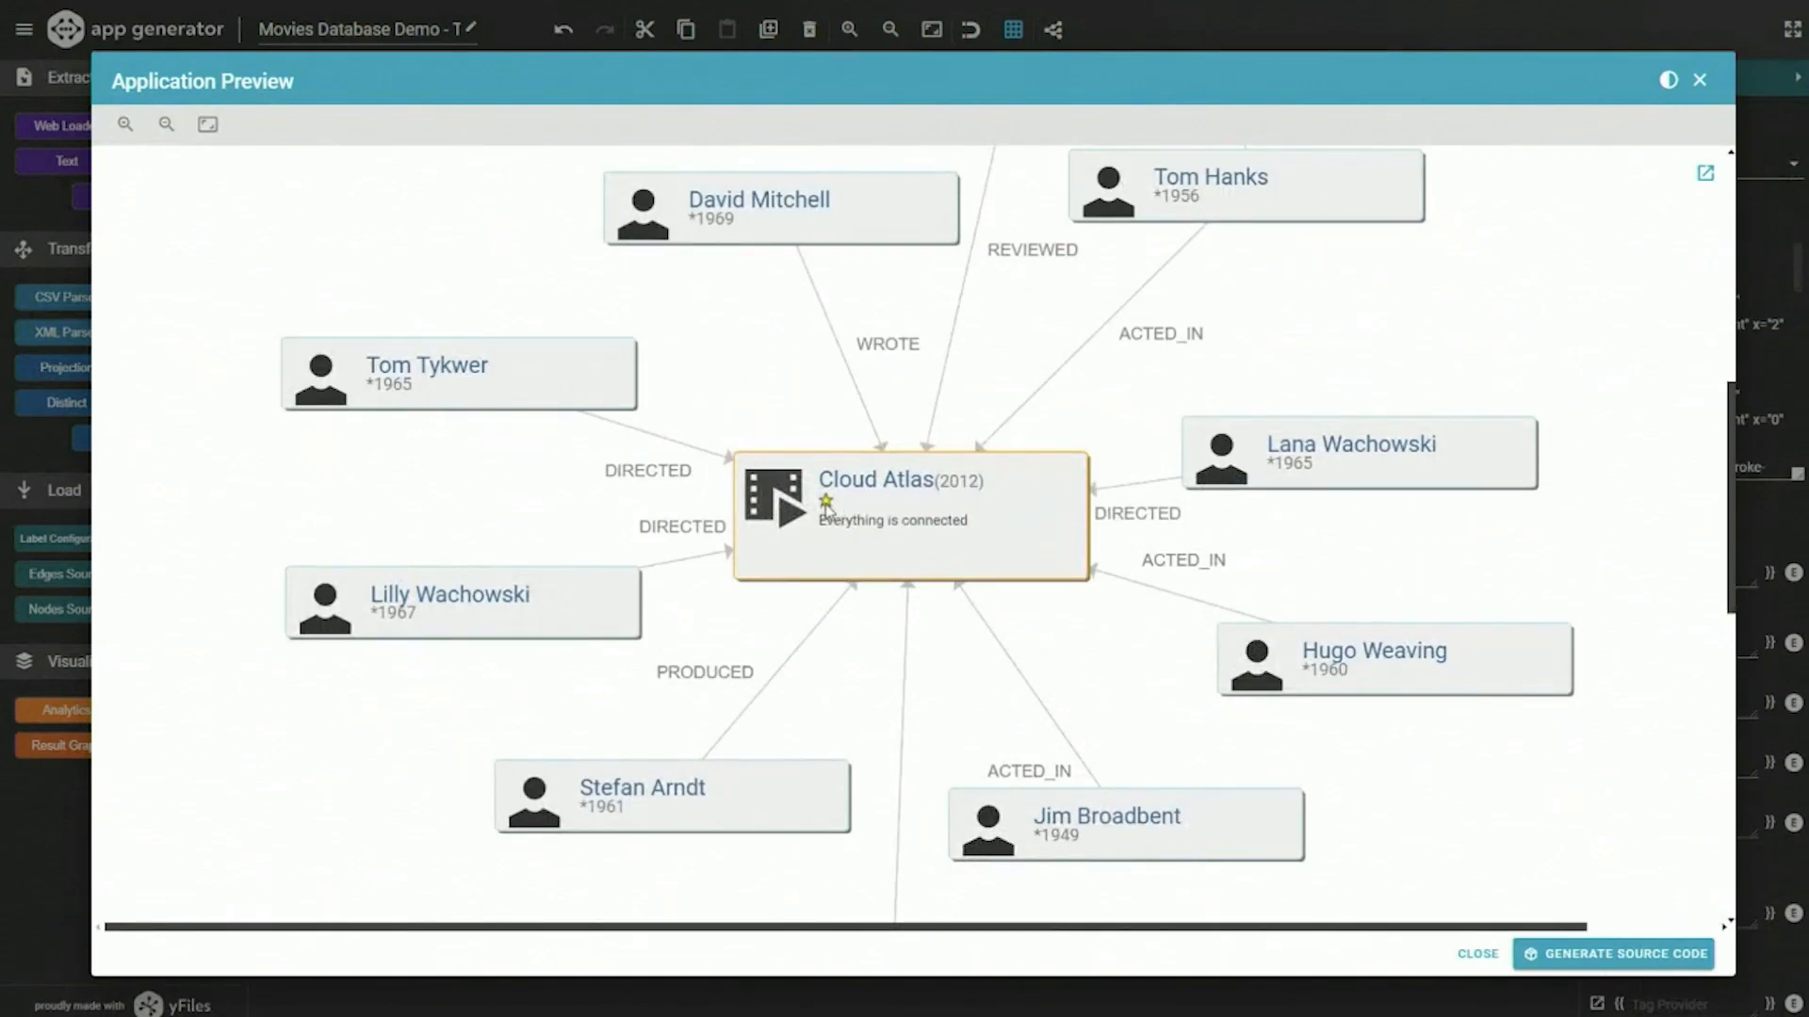
left_click_drag(1165, 398, 723, 902)
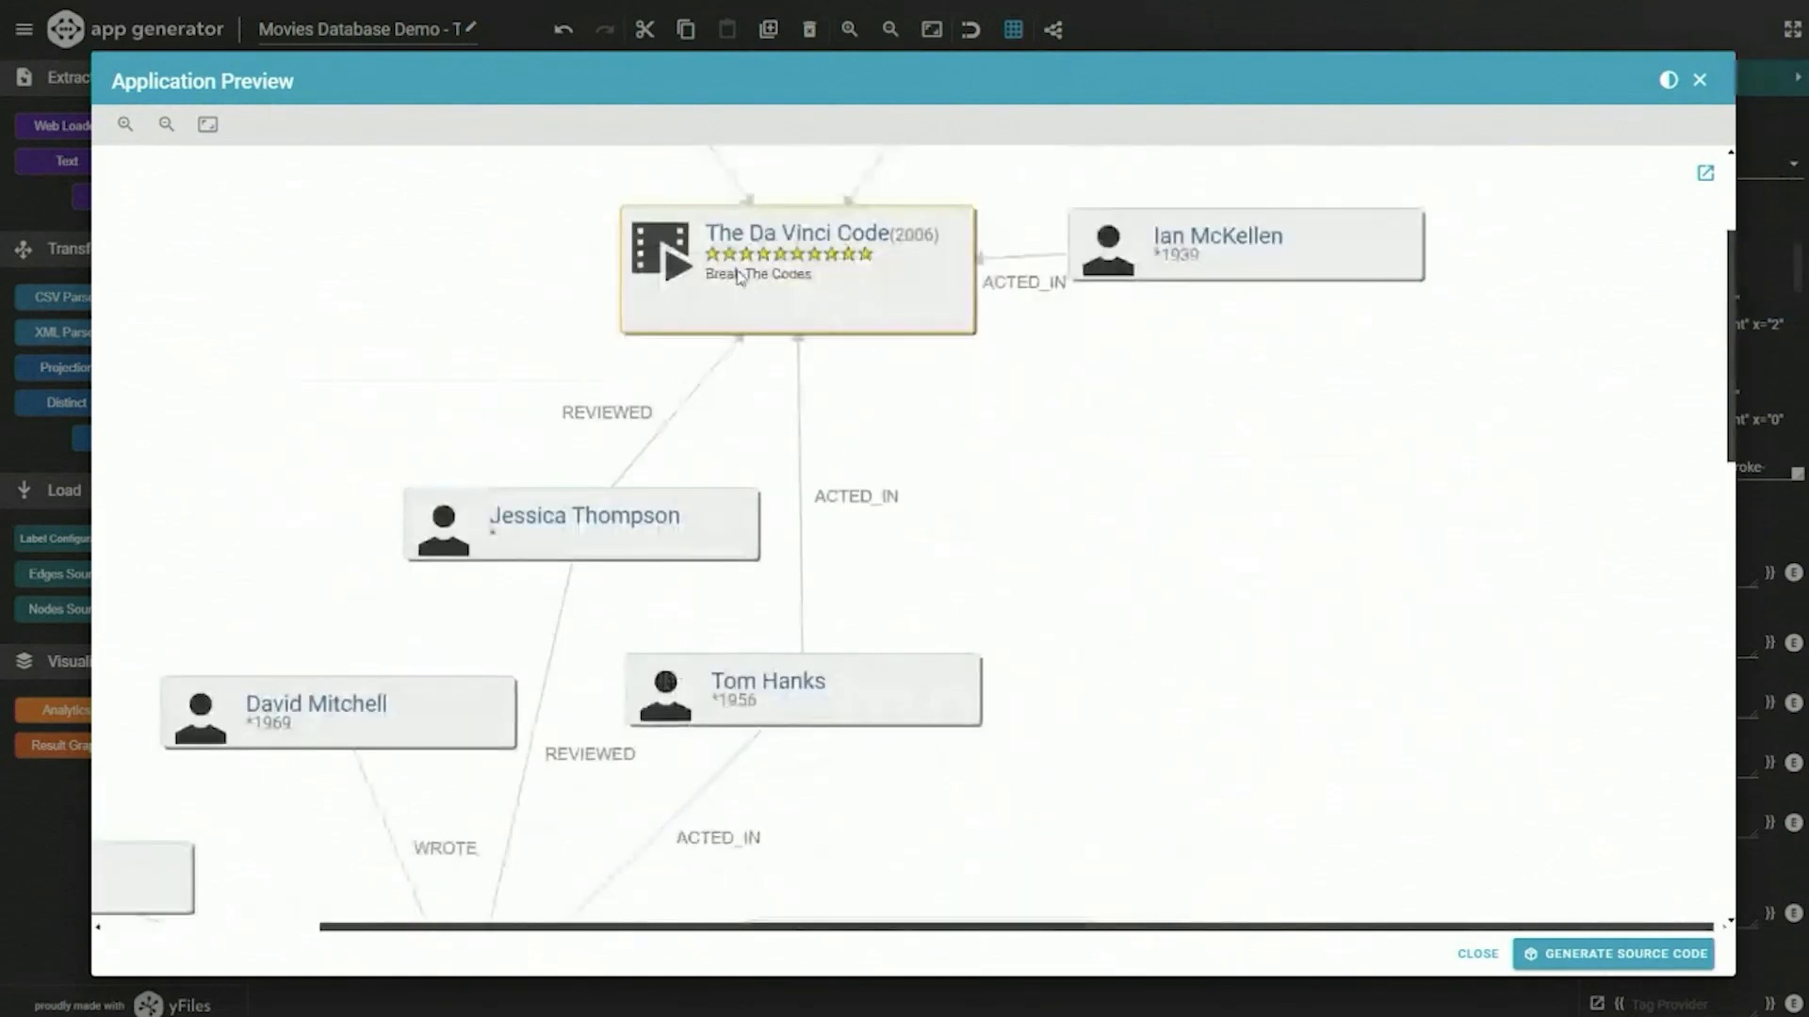
left_click_drag(940, 611, 1185, 252)
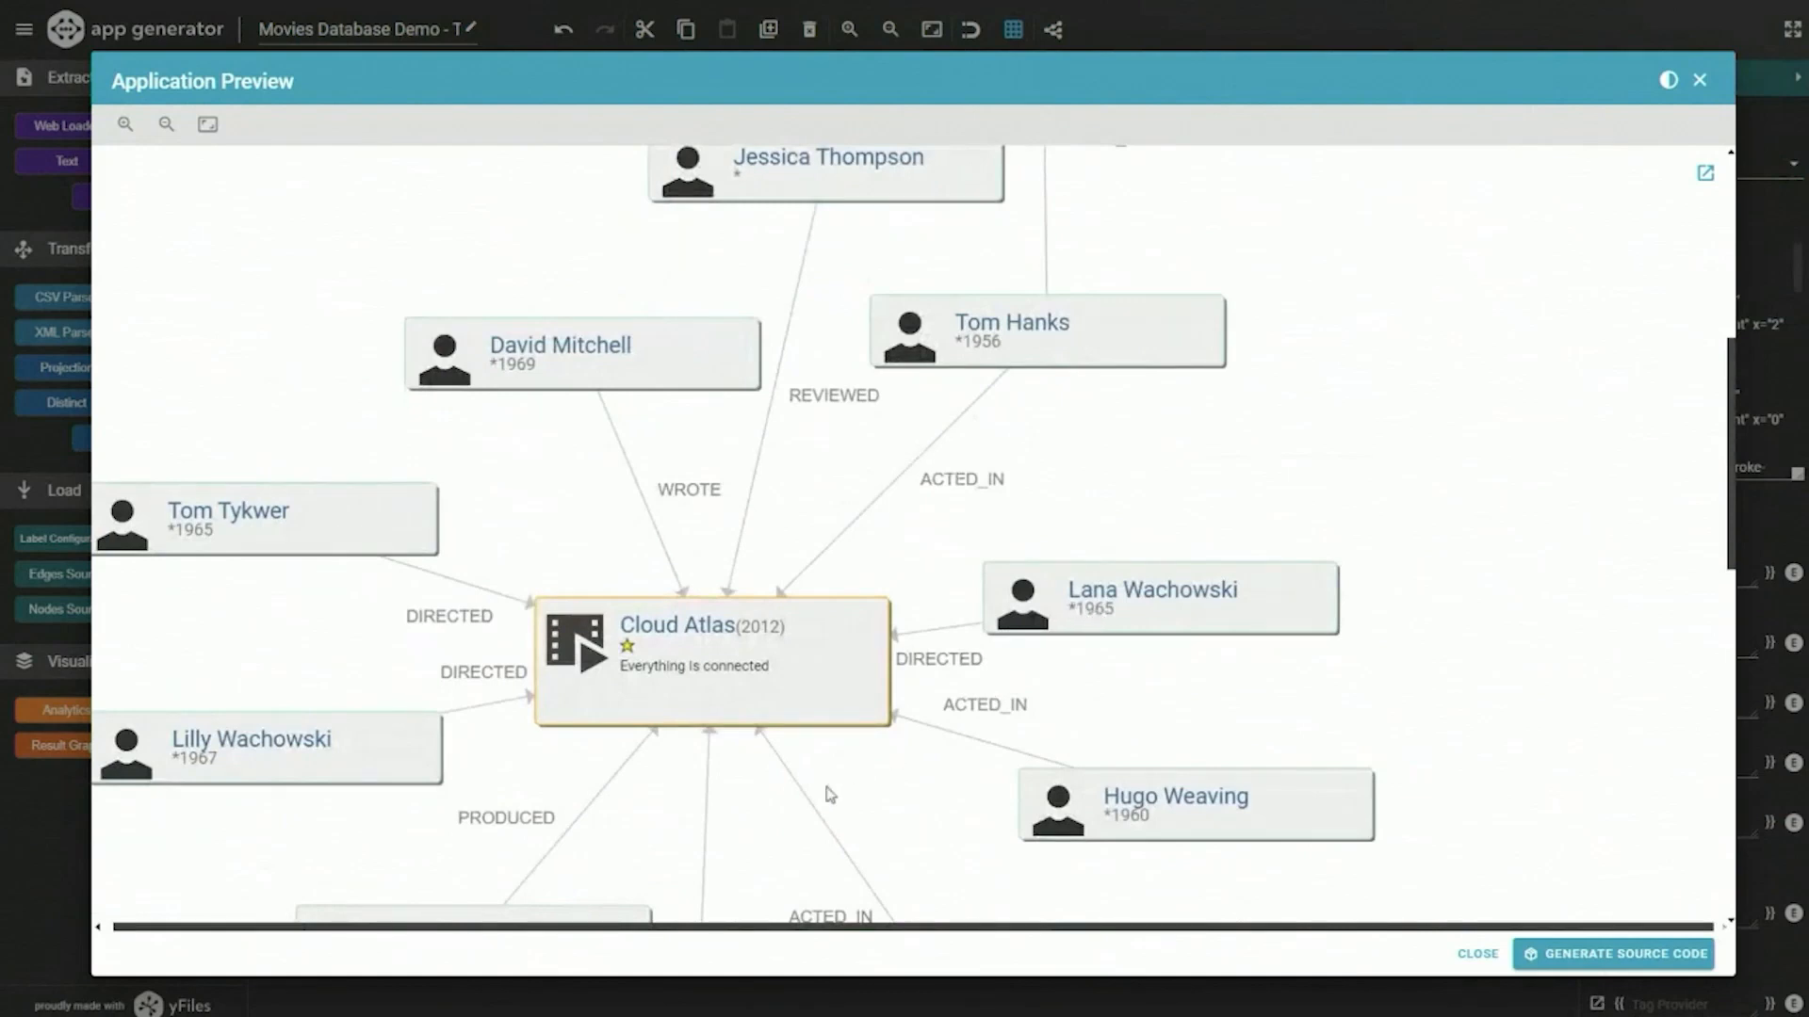
scroll(997, 731, "down", 3)
scroll(1054, 668, "down", 4)
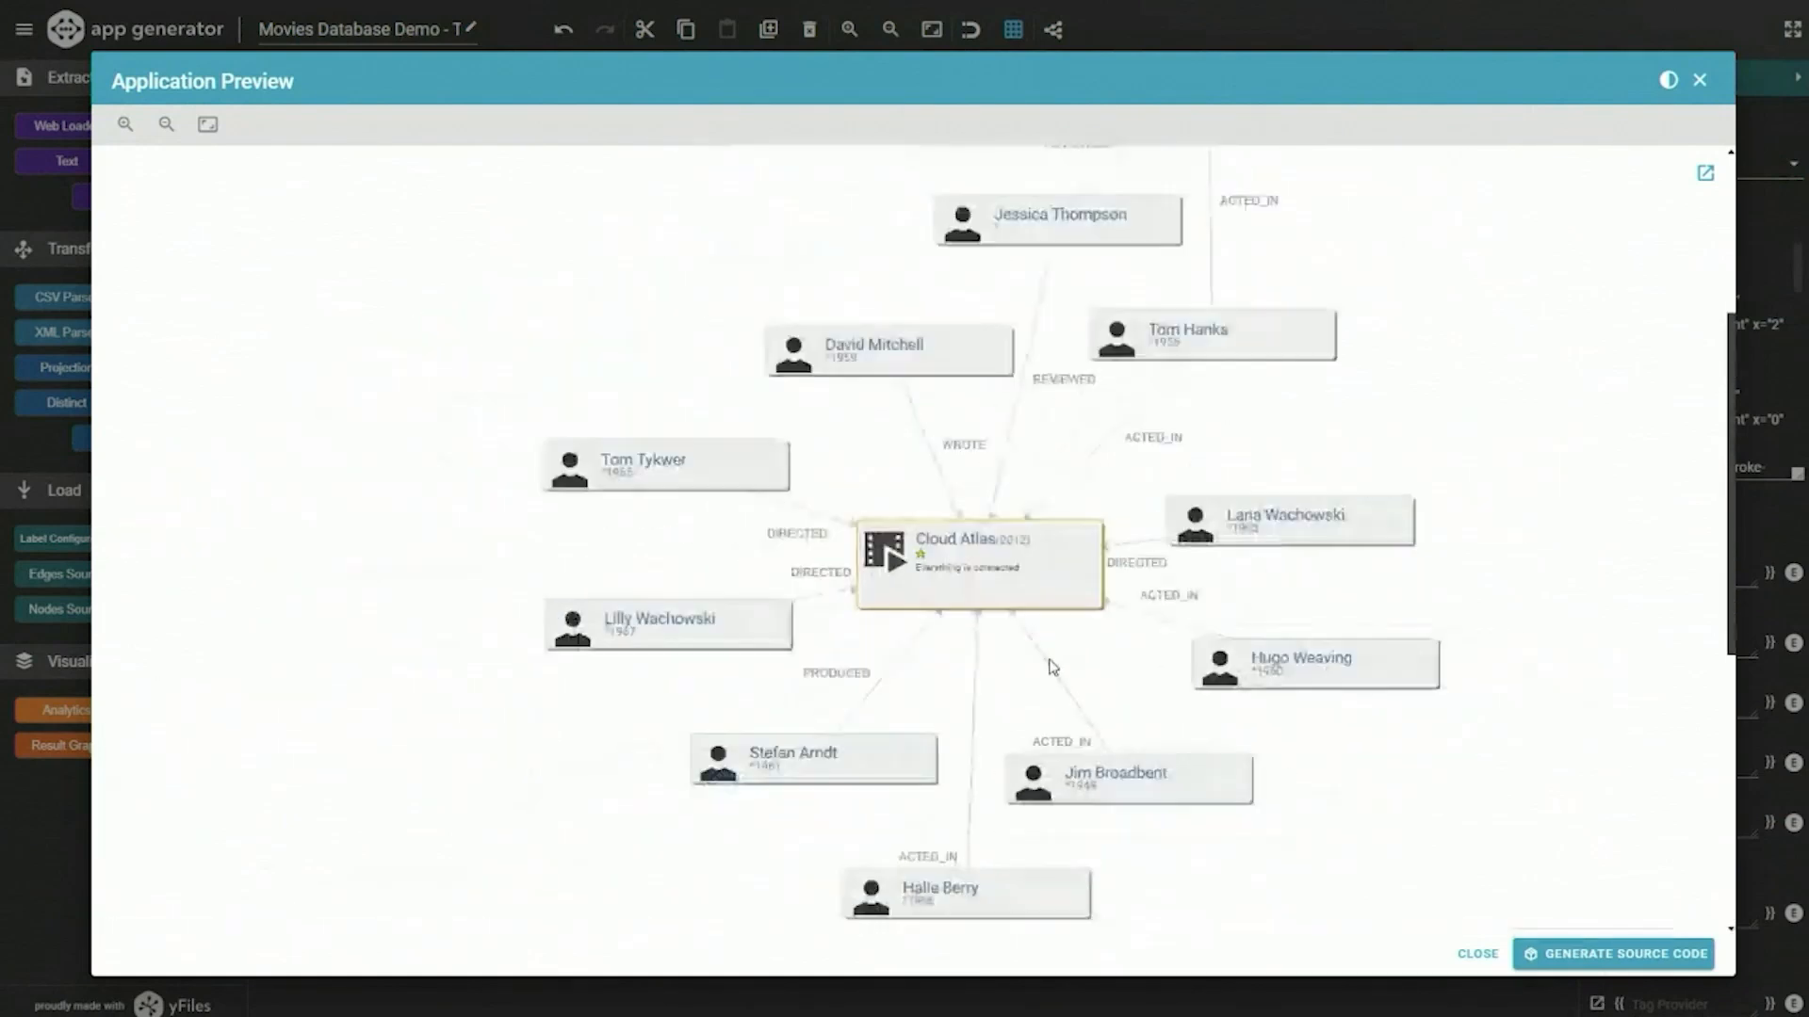
scroll(1042, 638, "down", 3)
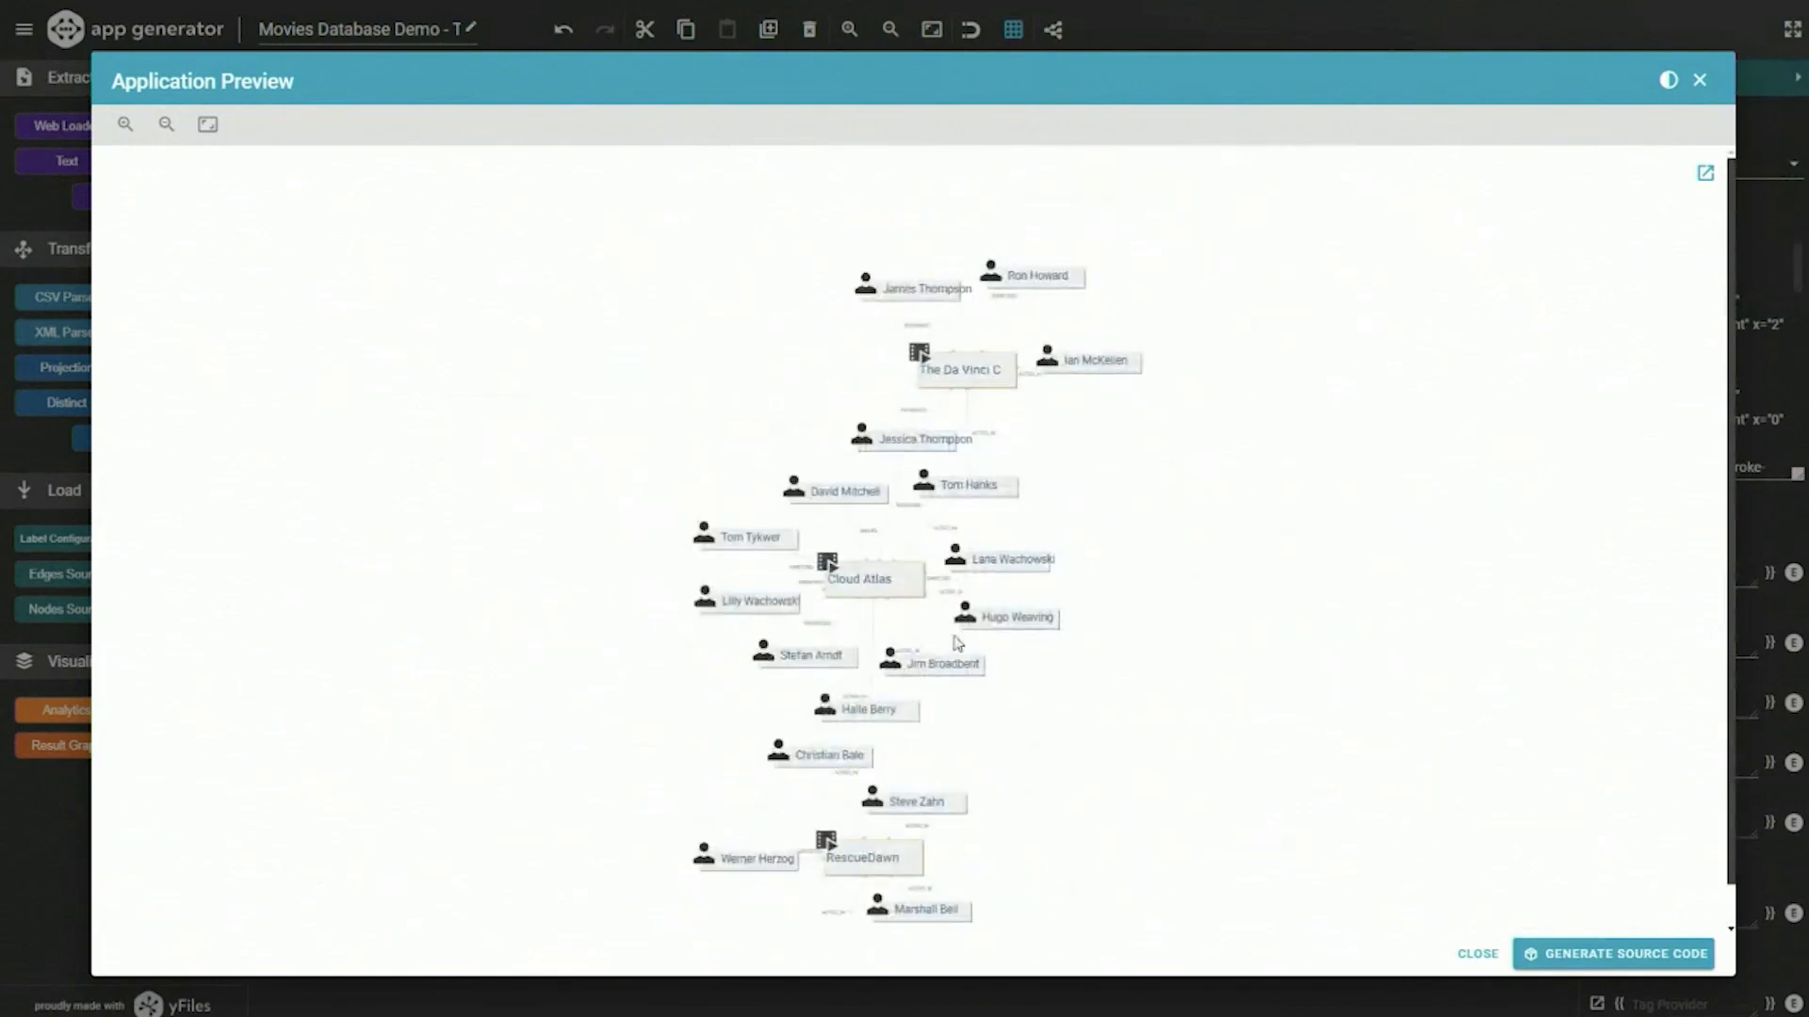
left_click(1477, 954)
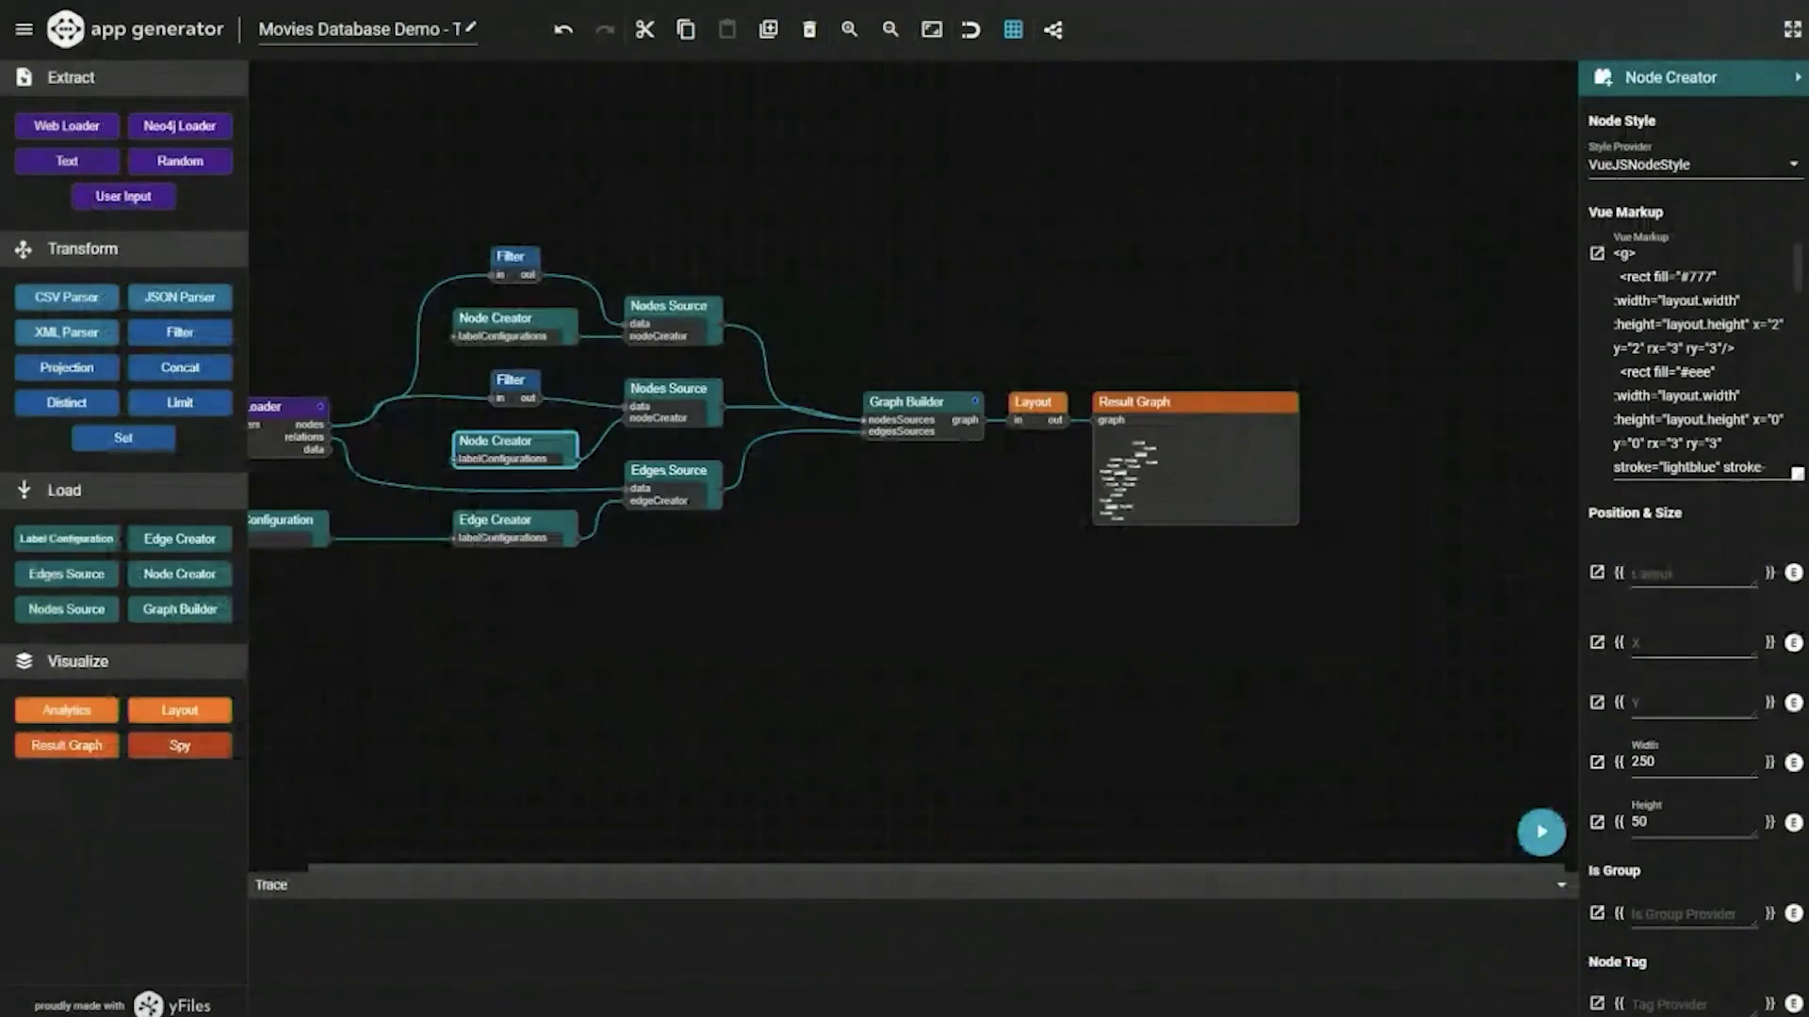
- Replace the current project with the "Movies Database Demo - L…" project, loaded from a trusted local source
left_click_drag(574, 715, 845, 590)
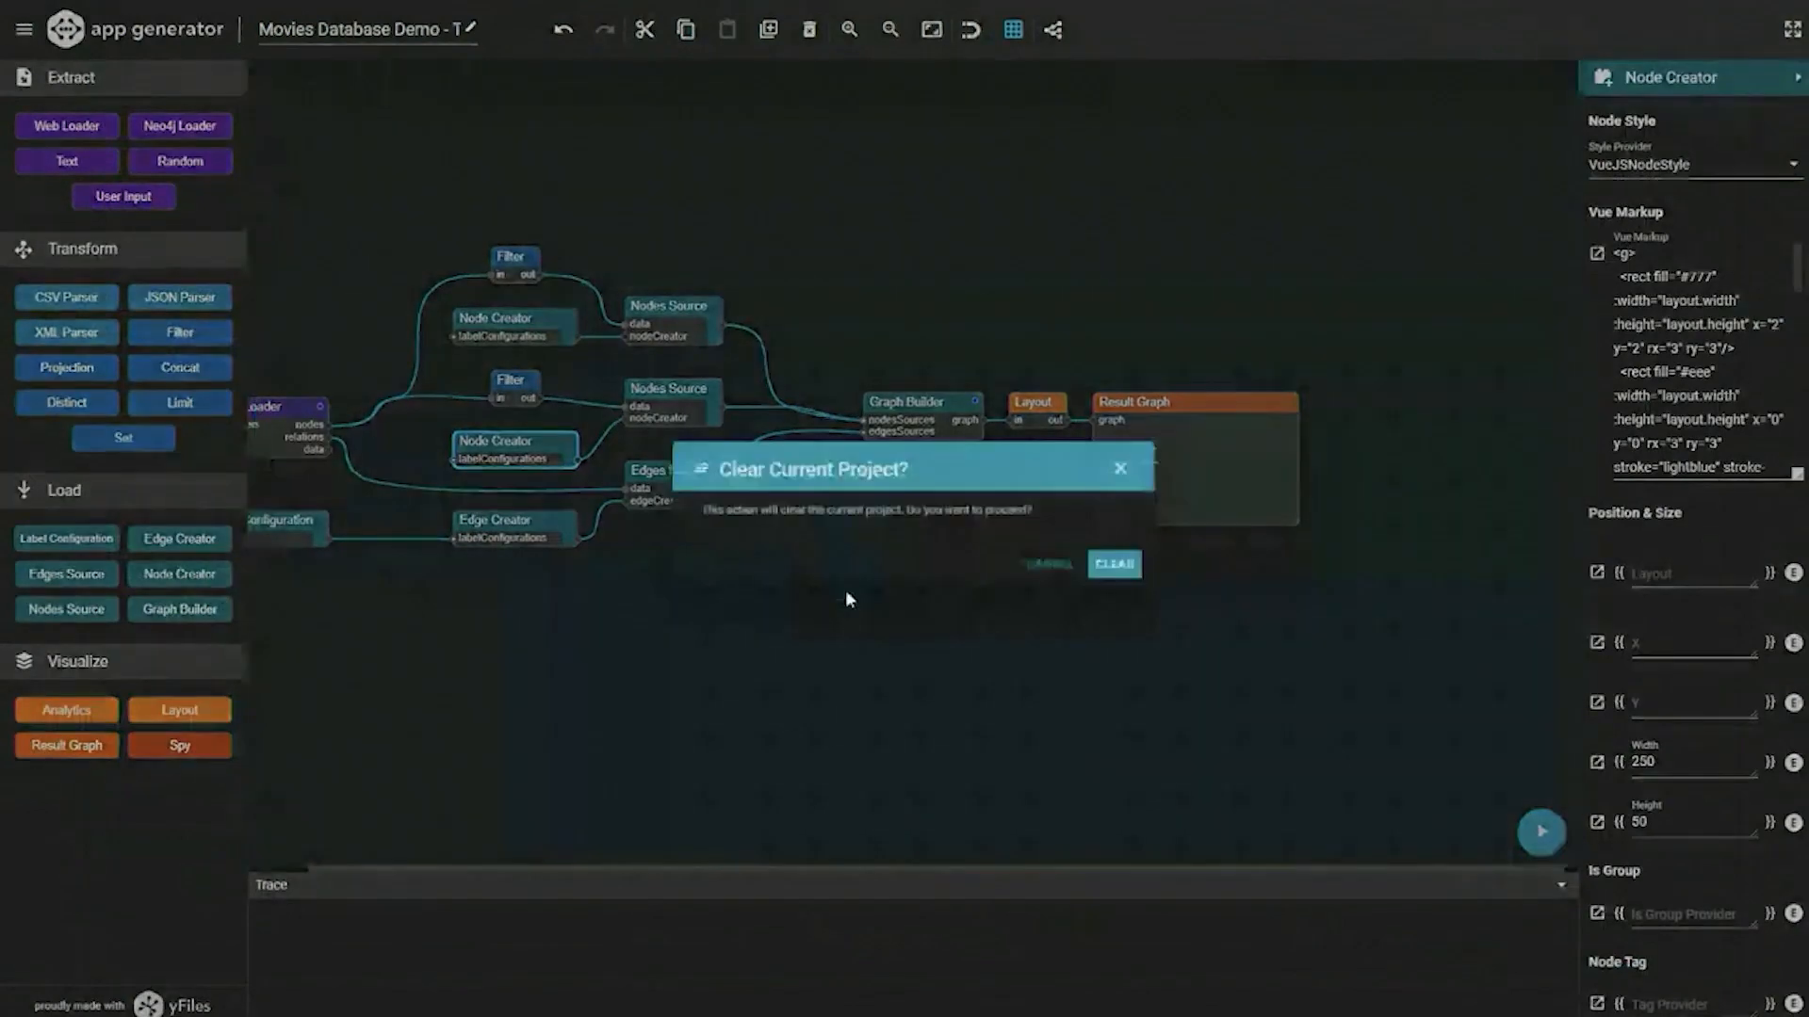
left_click(1125, 577)
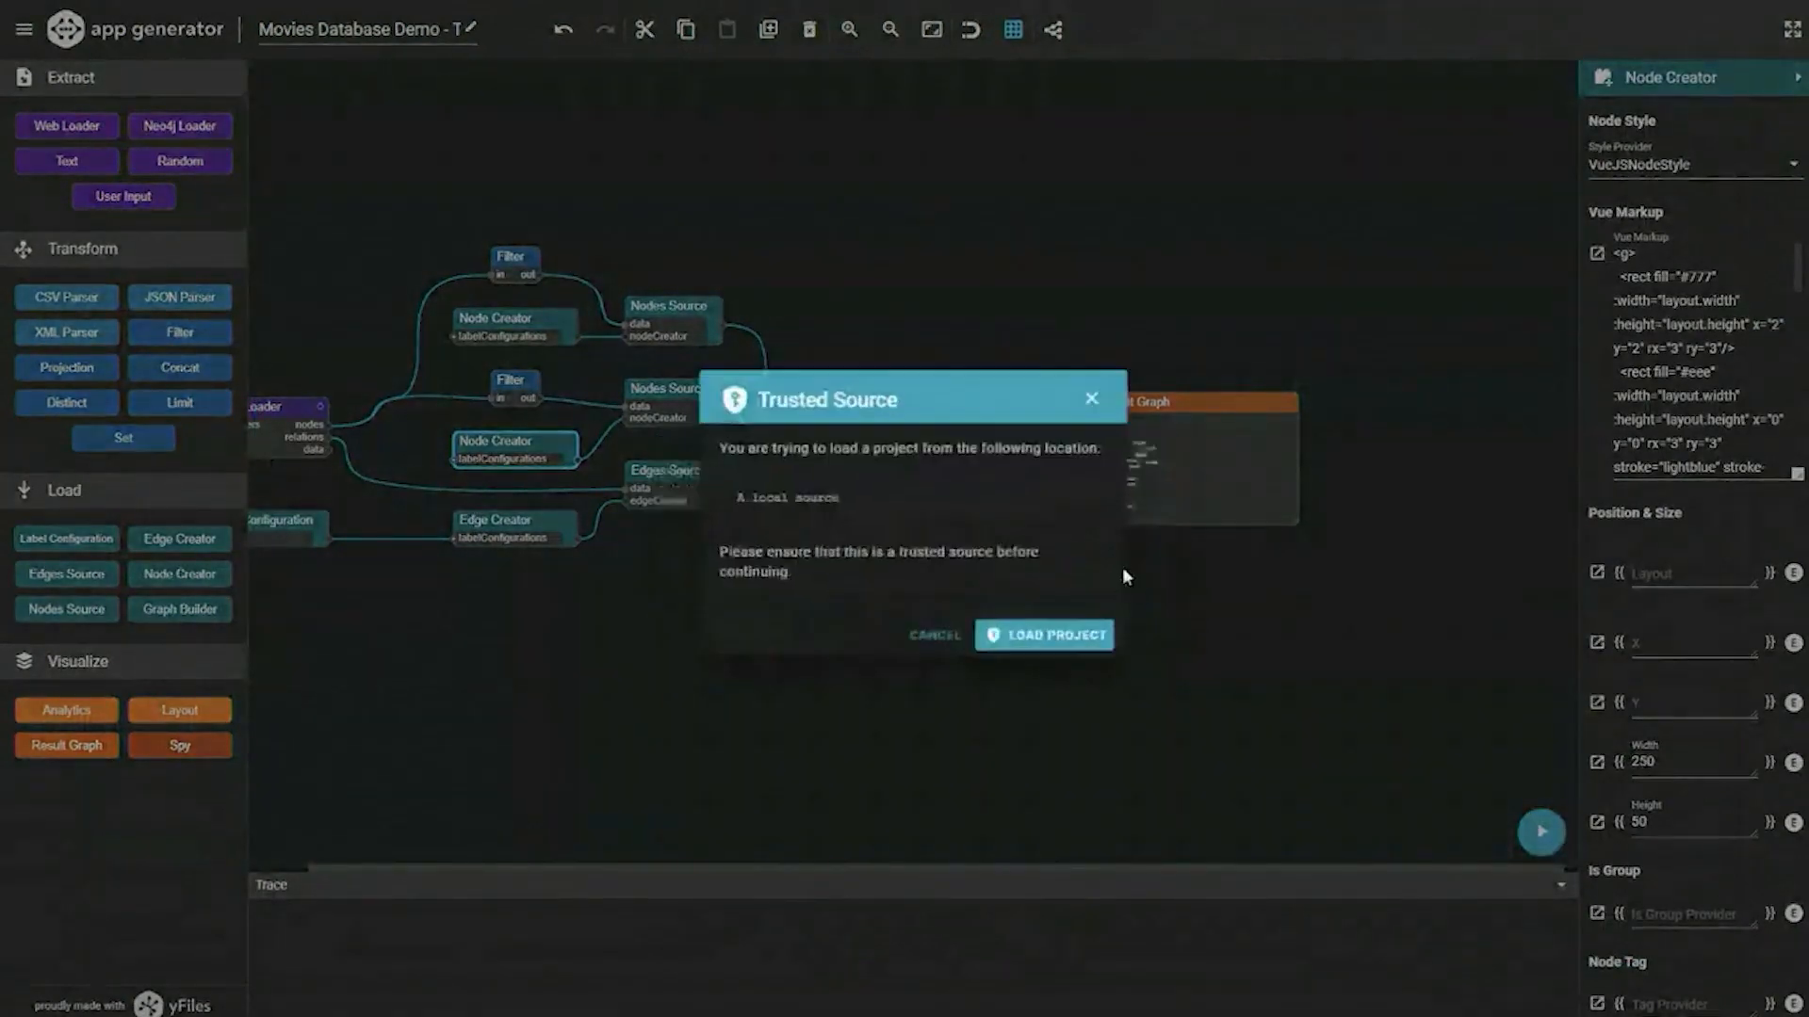
left_click(1058, 634)
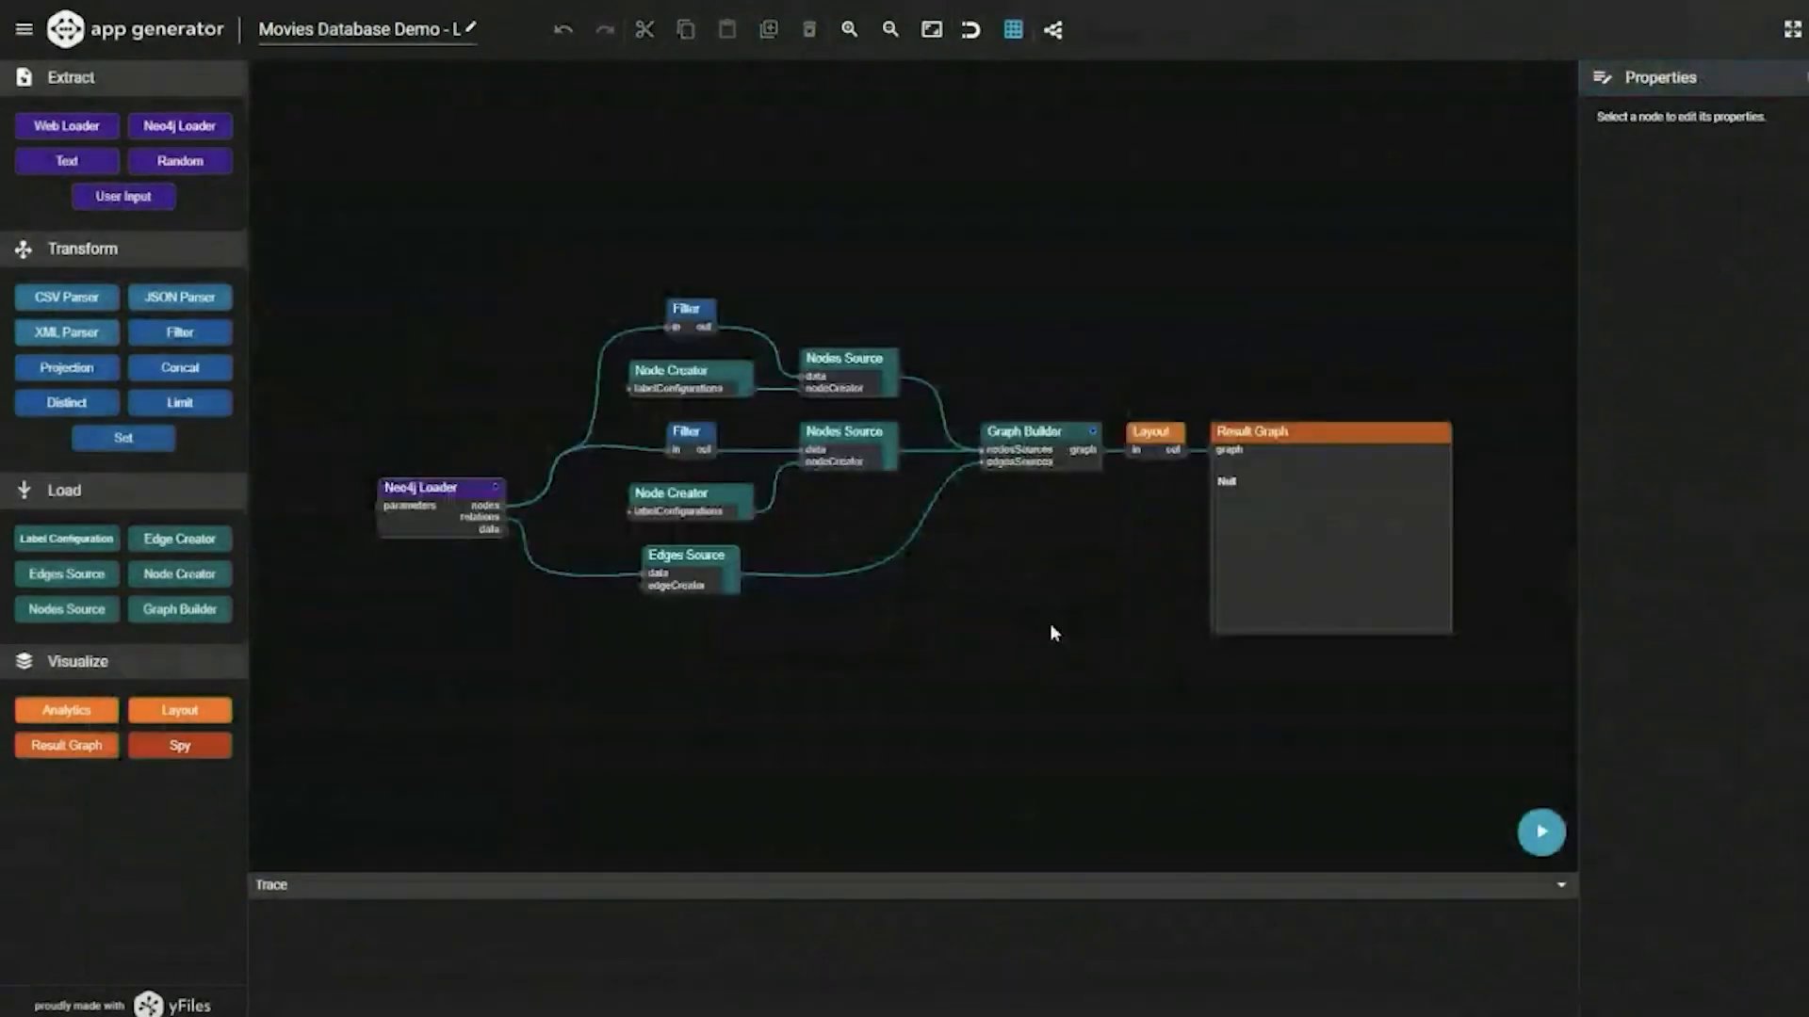
- Set the Layout block's layout style to Hierarchic
left_click(1151, 435)
scroll(1442, 580, "up", 1)
scroll(1442, 580, "up", 4)
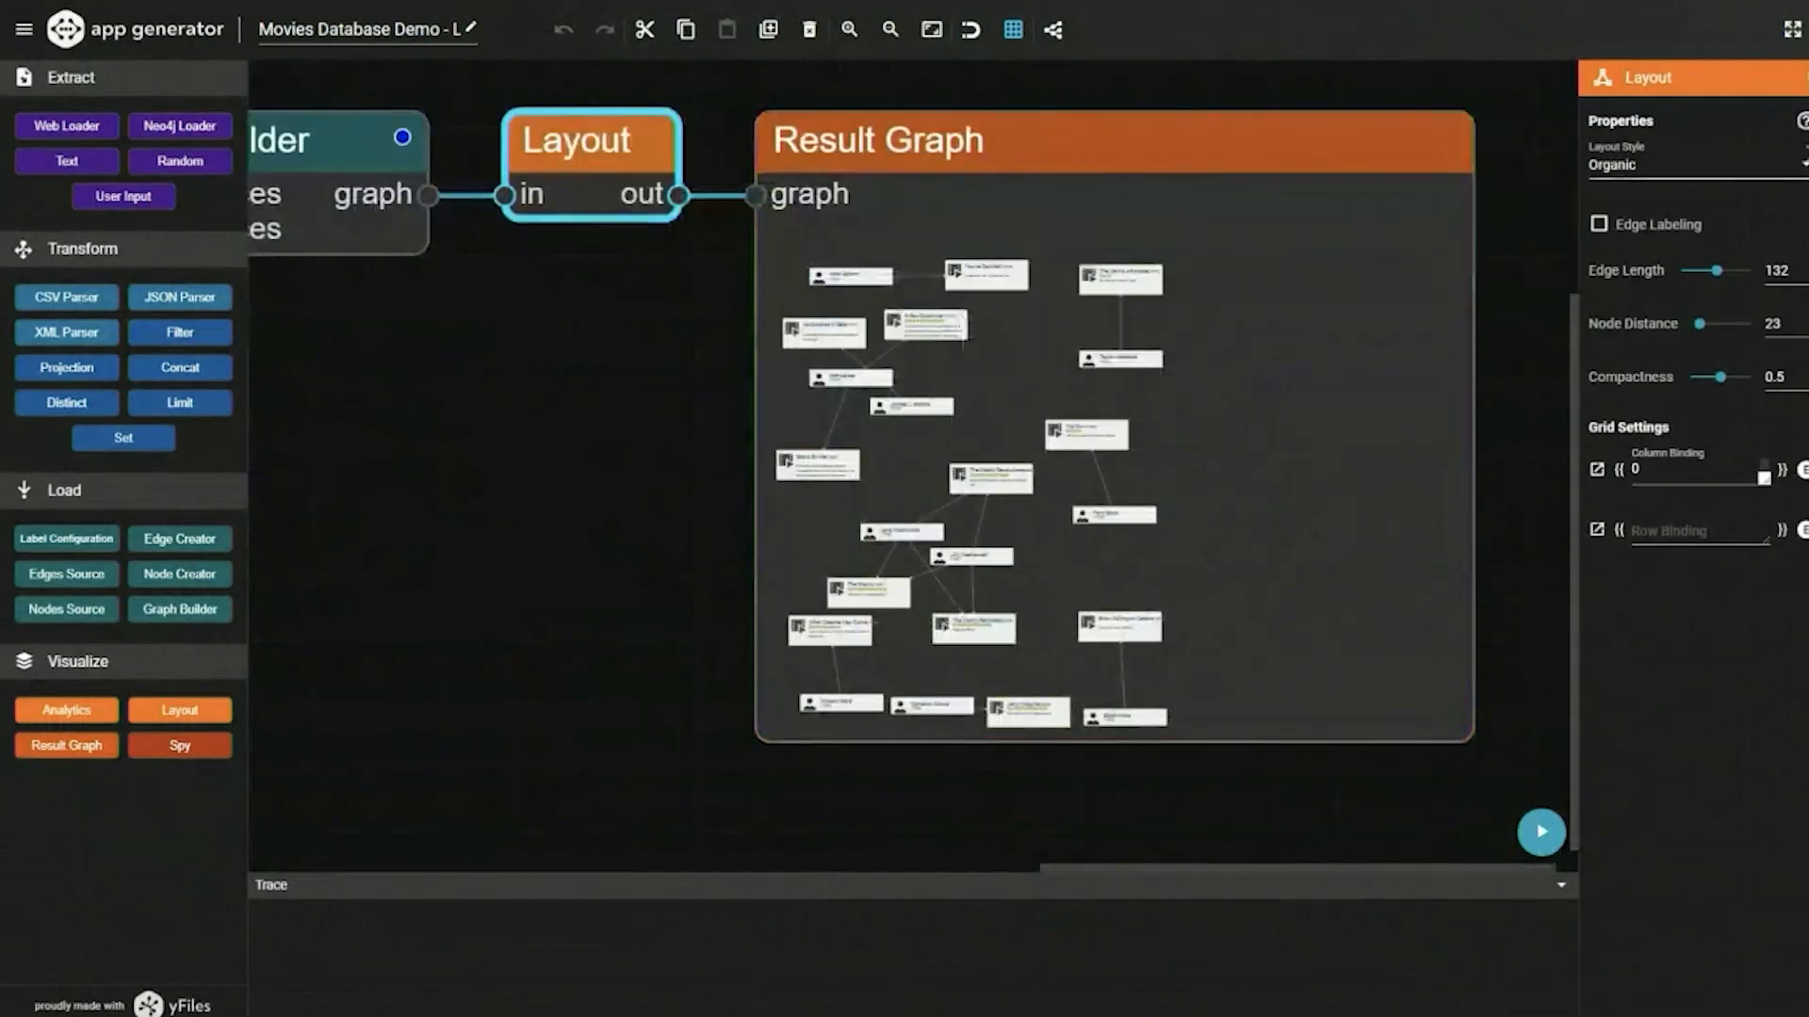
left_click(1677, 166)
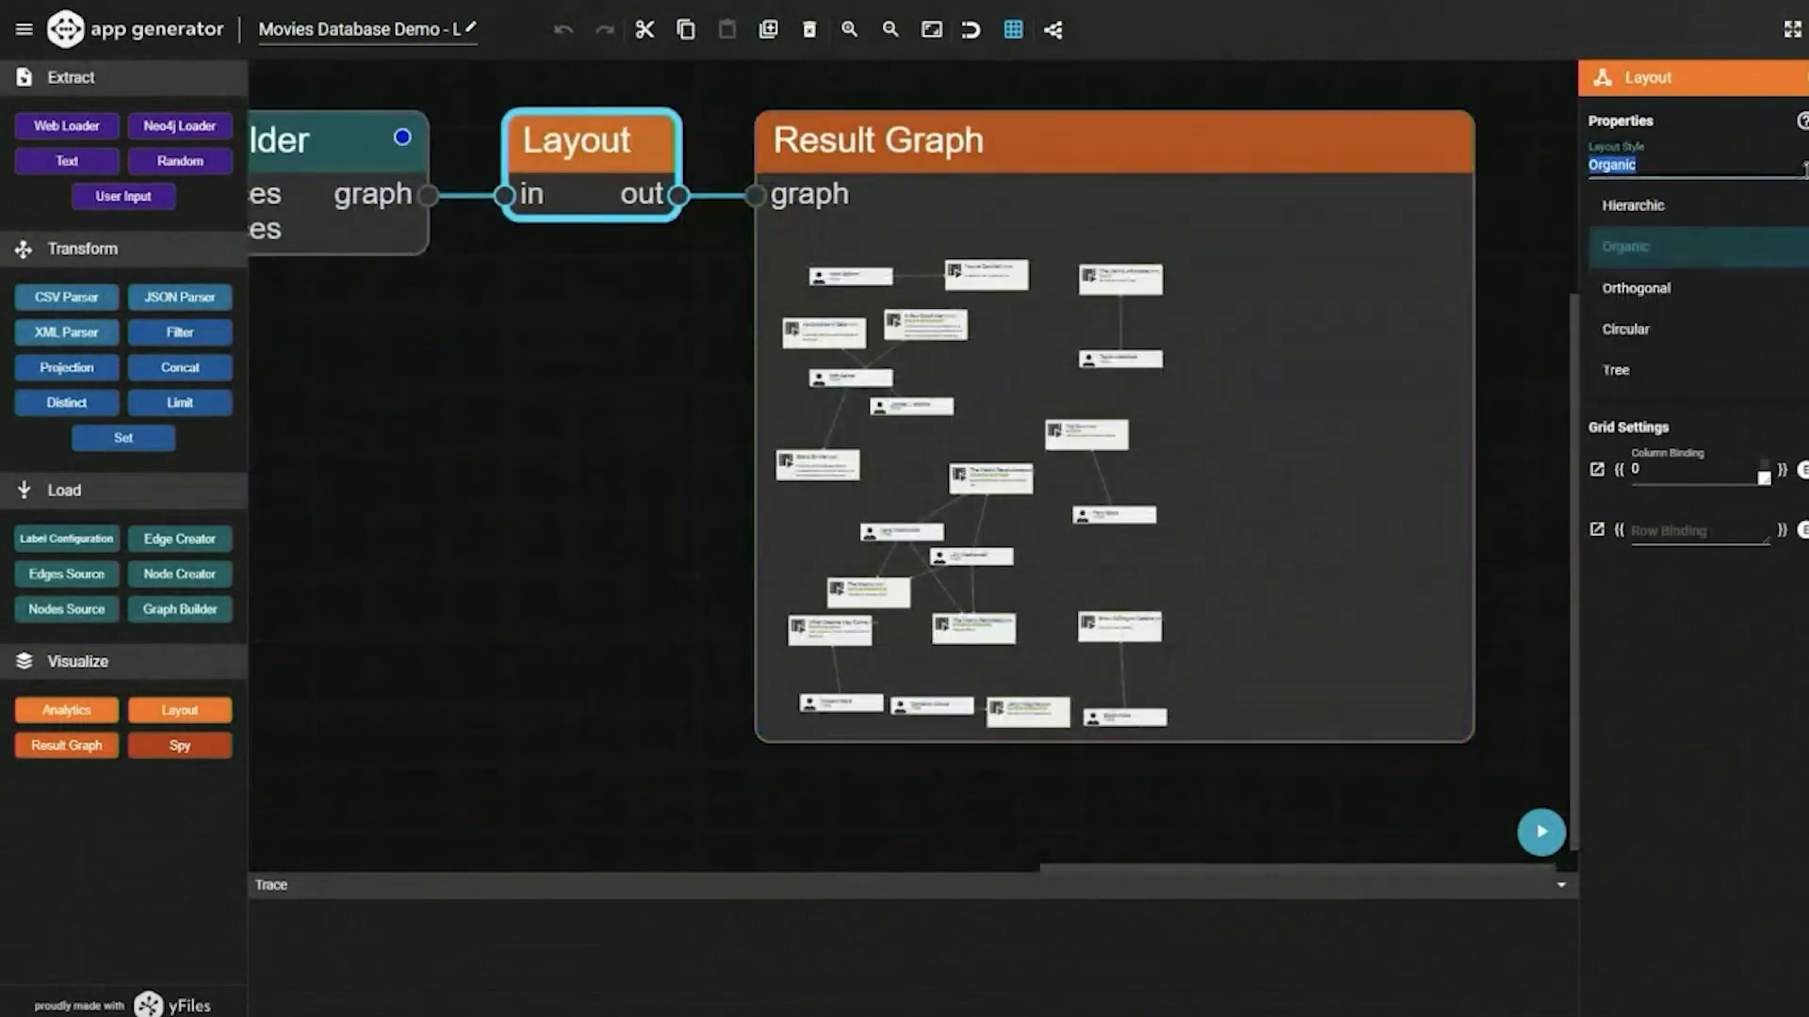
left_click(1671, 205)
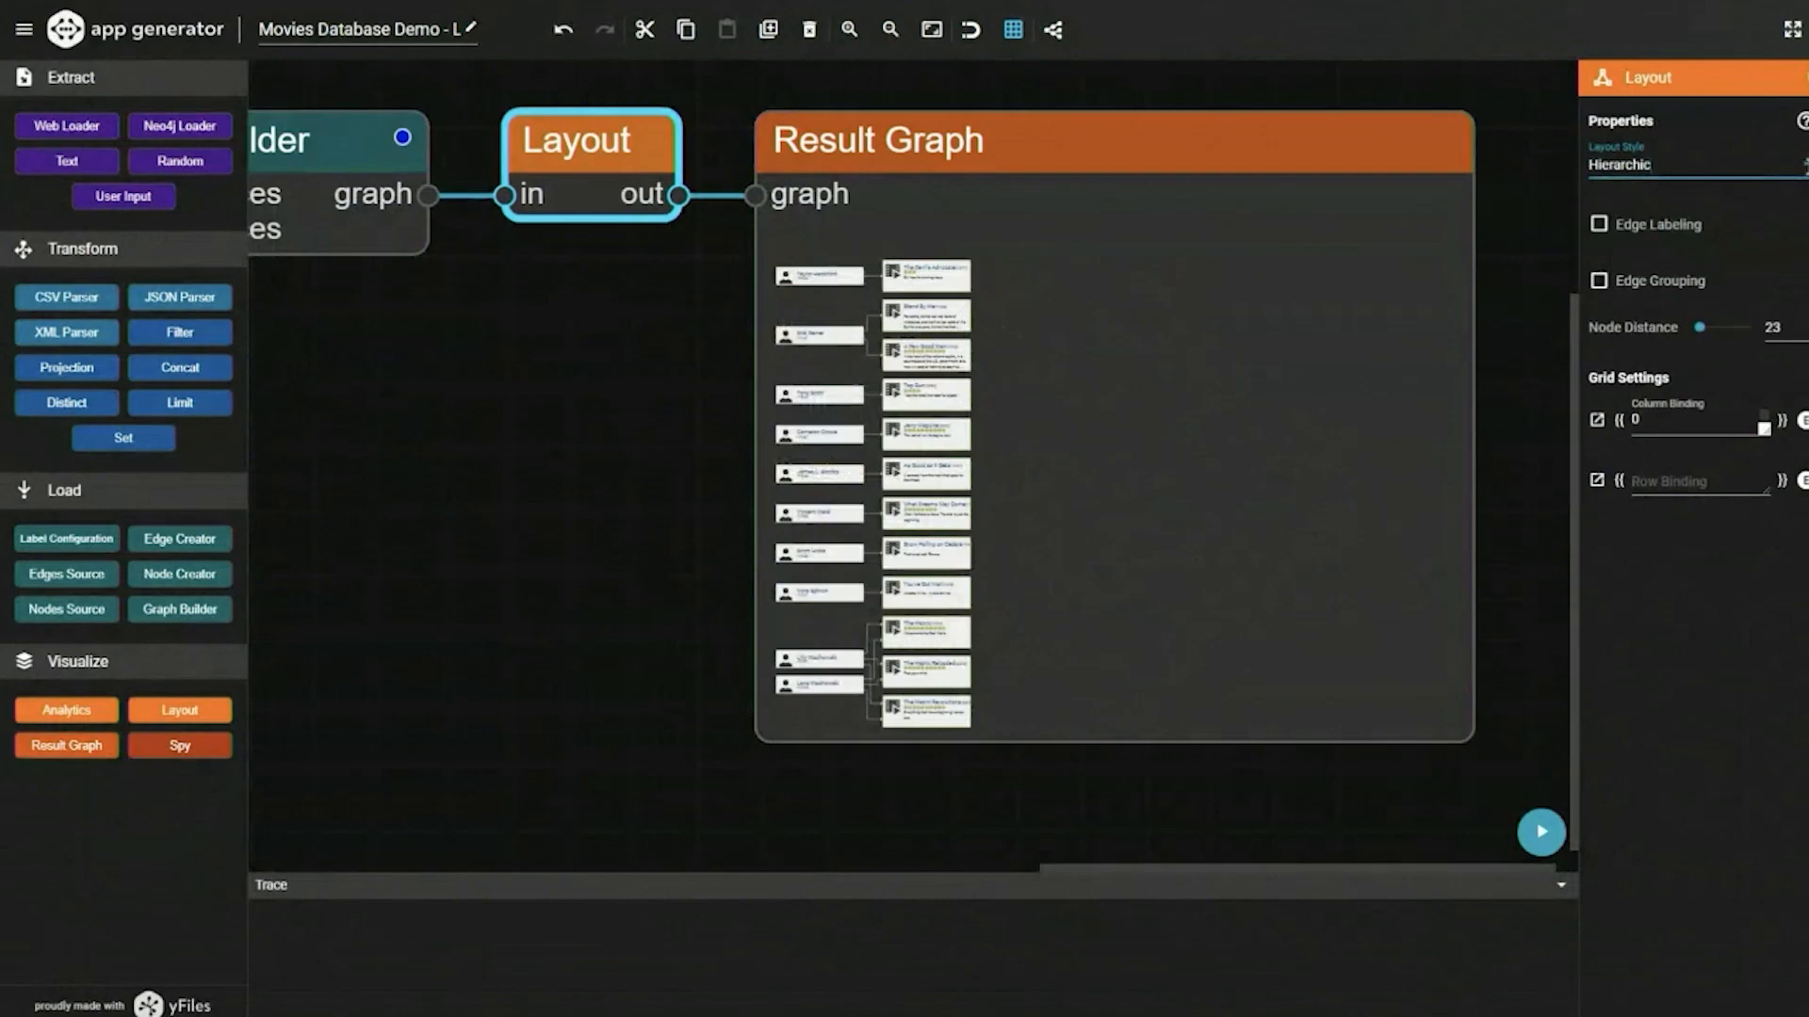
- Try the Organic and Orthogonal layout styles on the Layout block, and return to Hierarchic
left_click(1677, 166)
left_click(1690, 243)
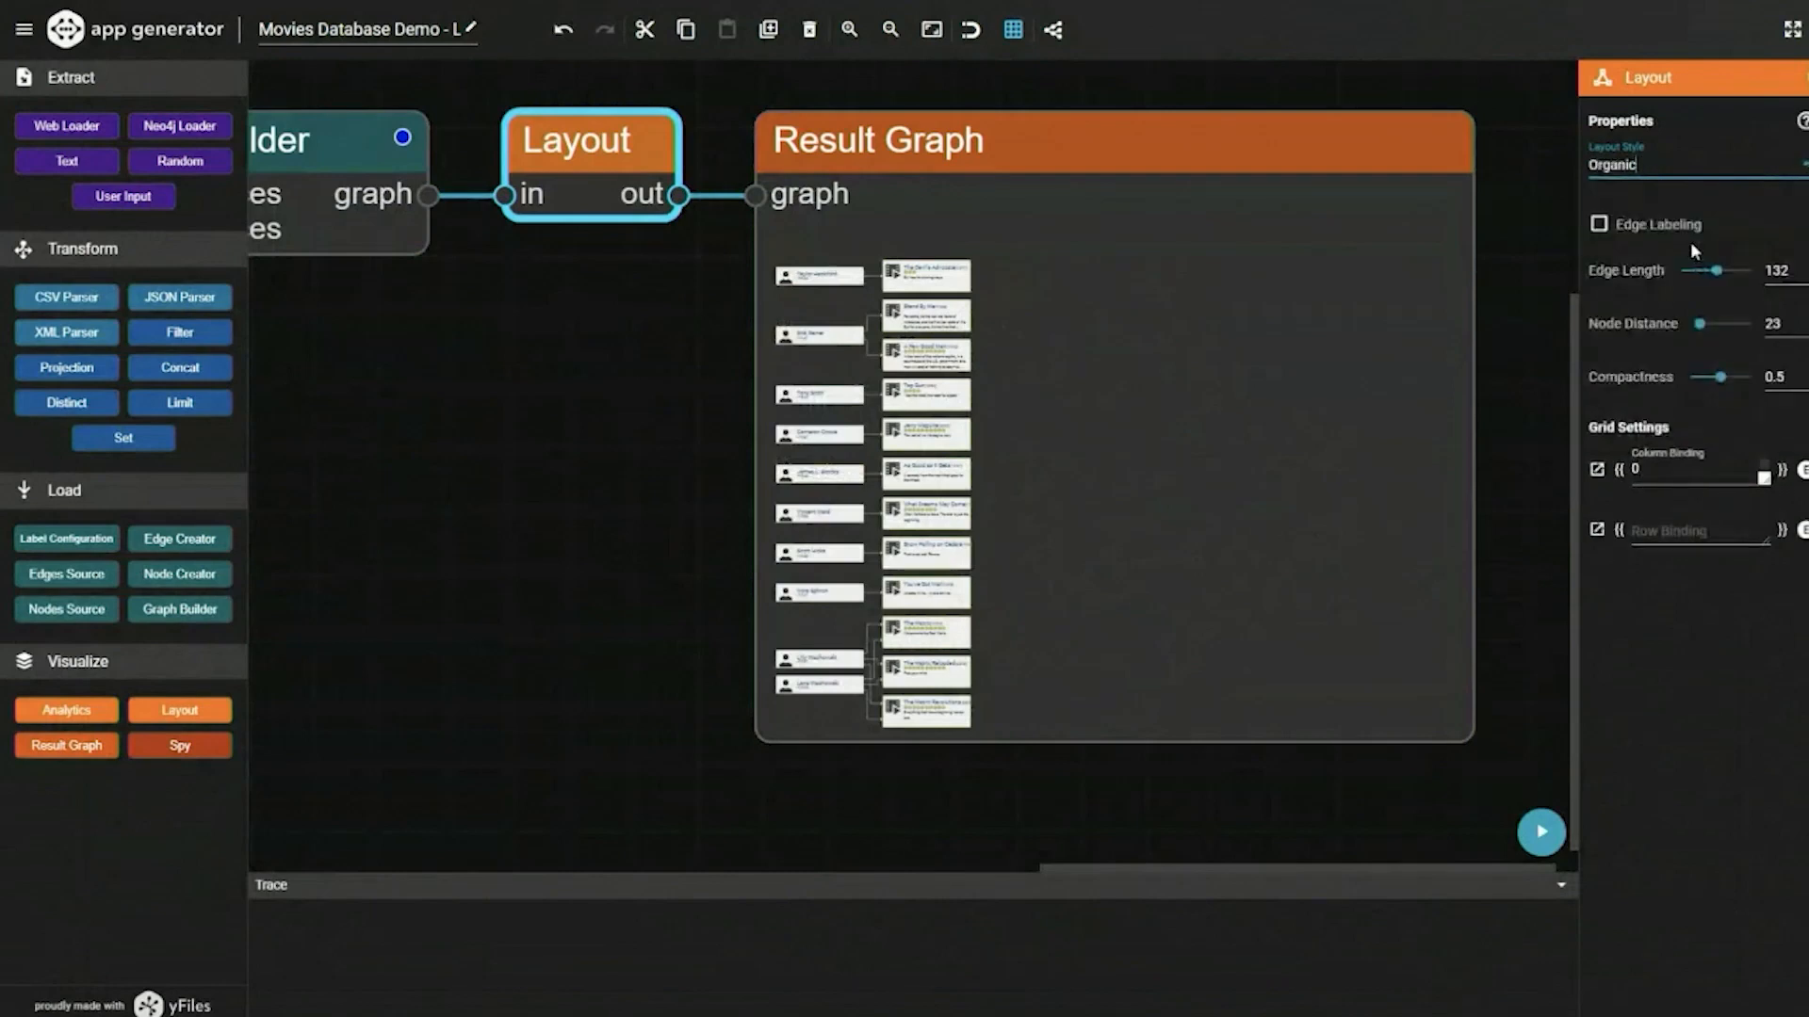
left_click(1803, 168)
left_click(1705, 304)
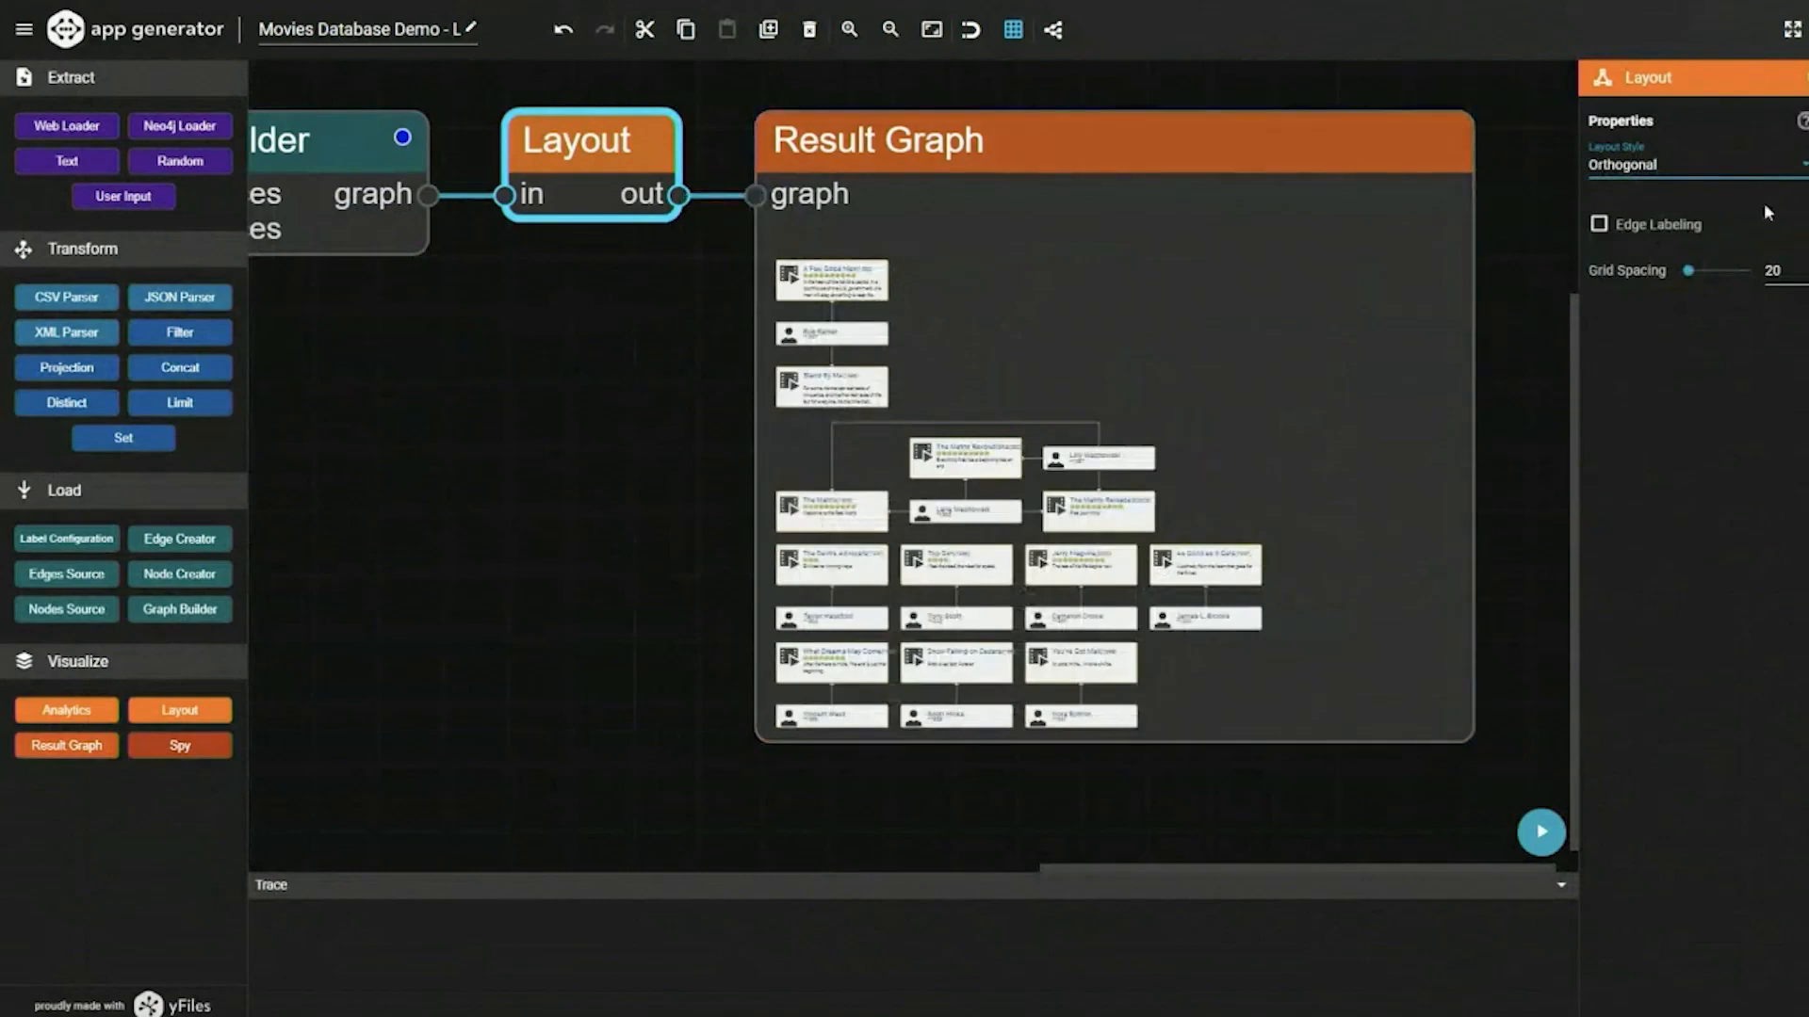
left_click(1803, 167)
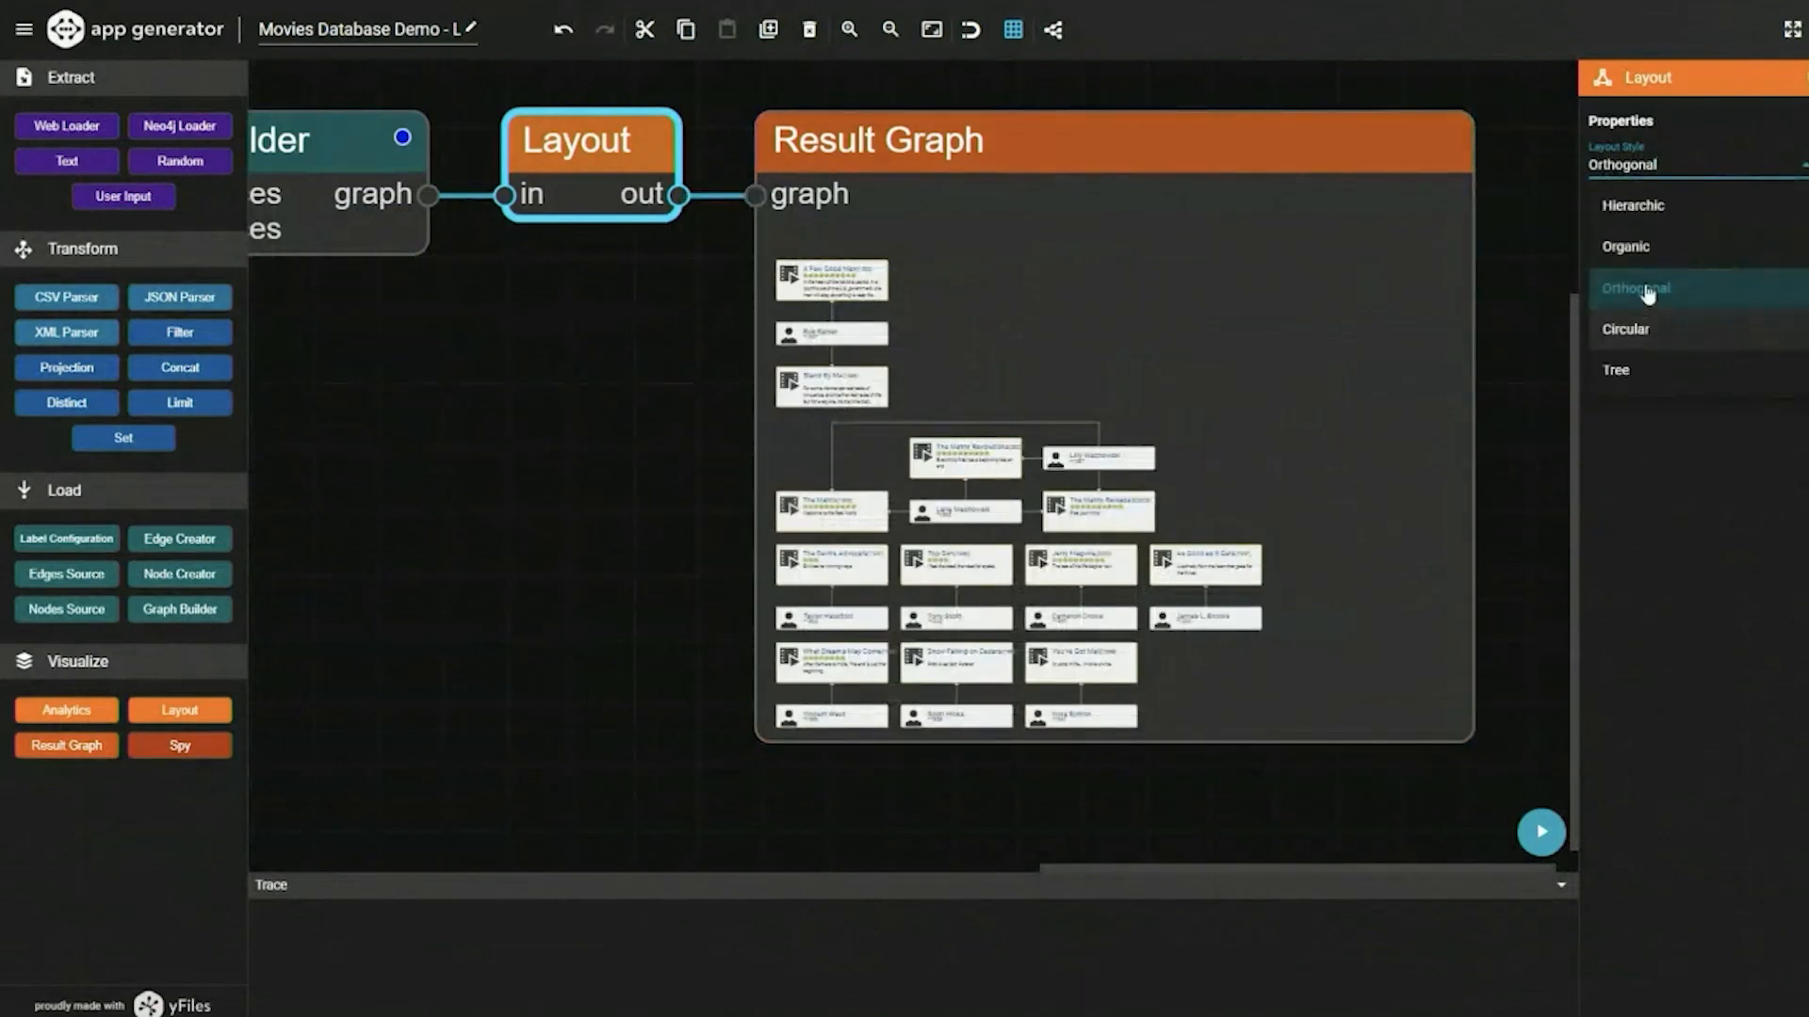
left_click(1641, 216)
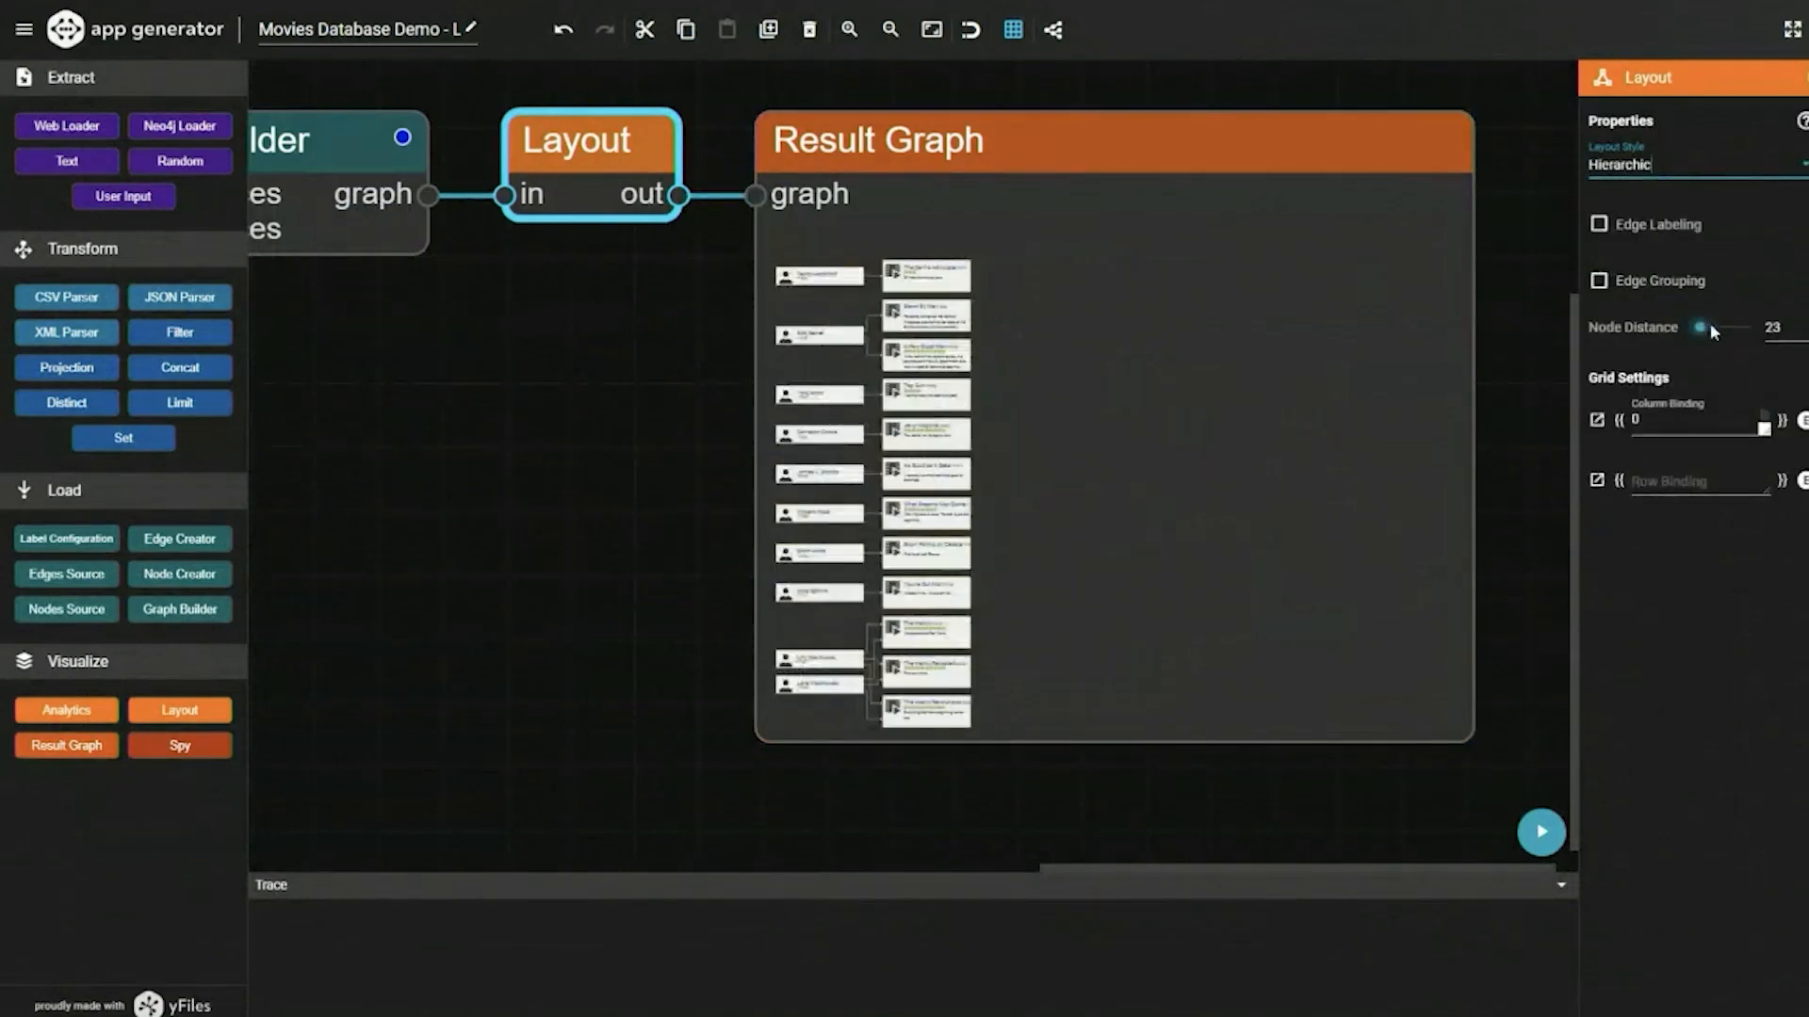
- Set the hierarchic layout's node distance to 25 and its column binding to labels['0'] === 'Movie' ? properties.released/10 : 0
left_click_drag(1713, 326, 1702, 327)
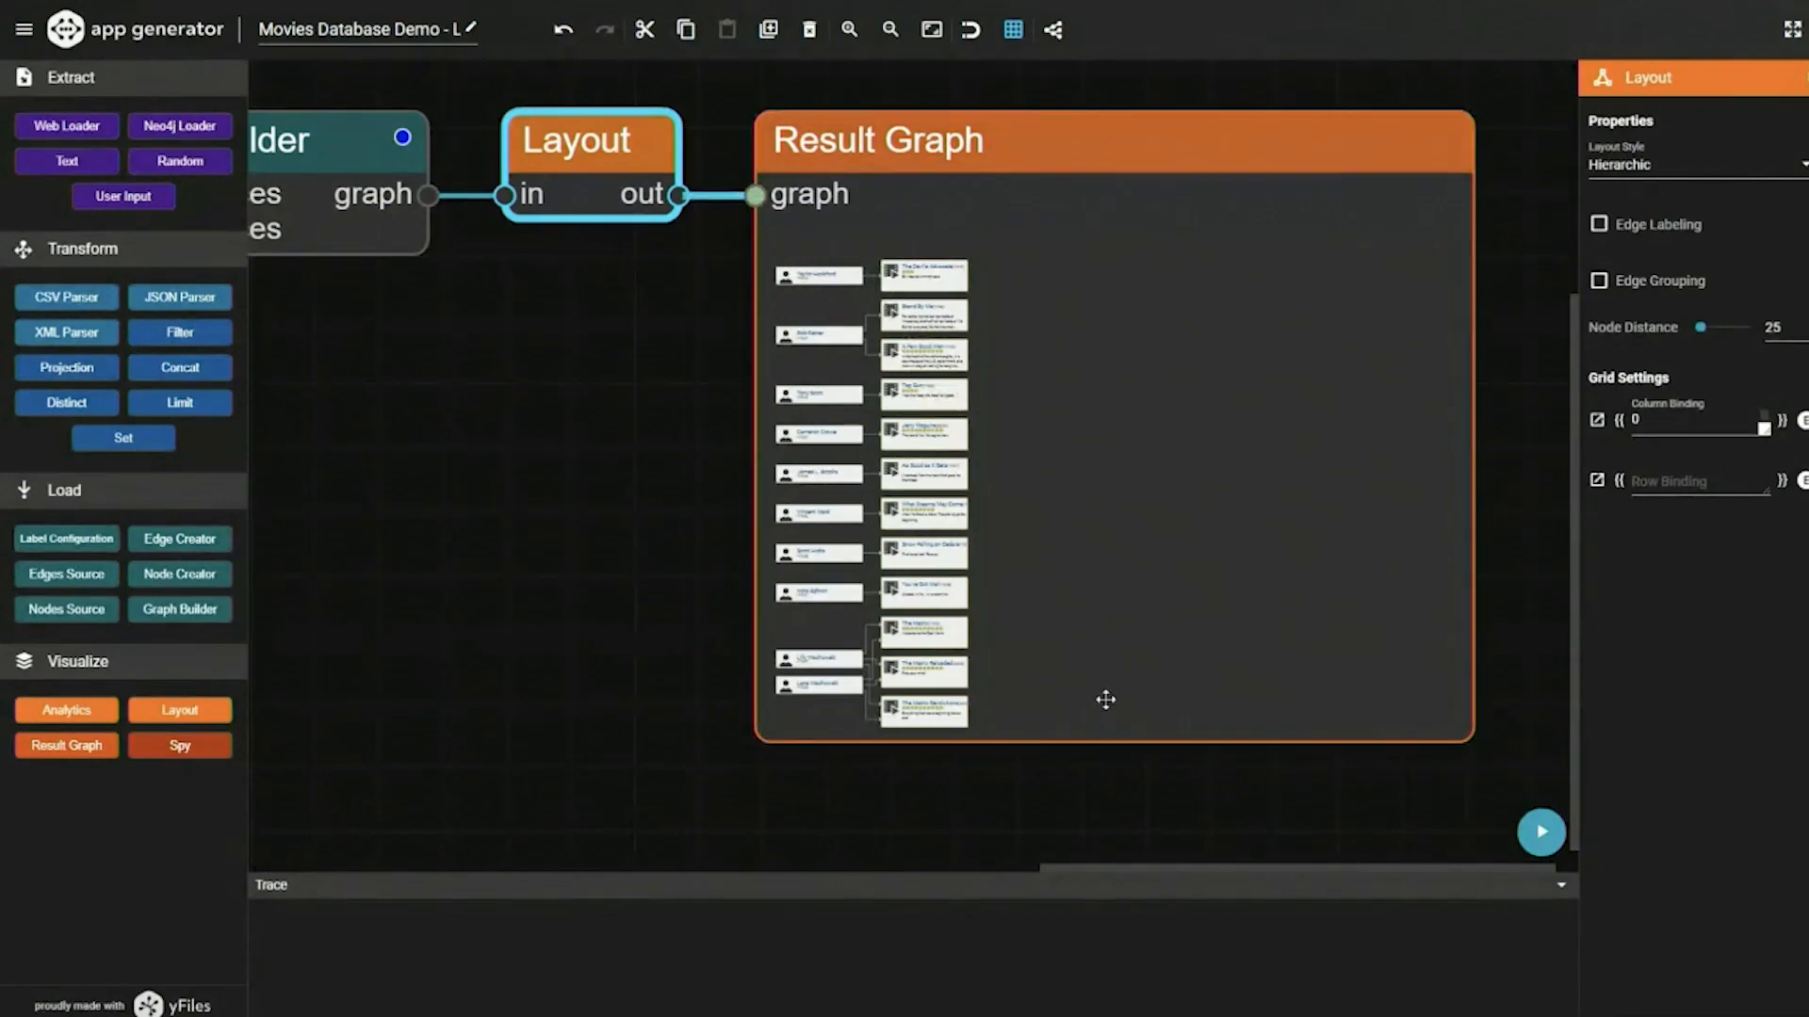
left_click(1599, 421)
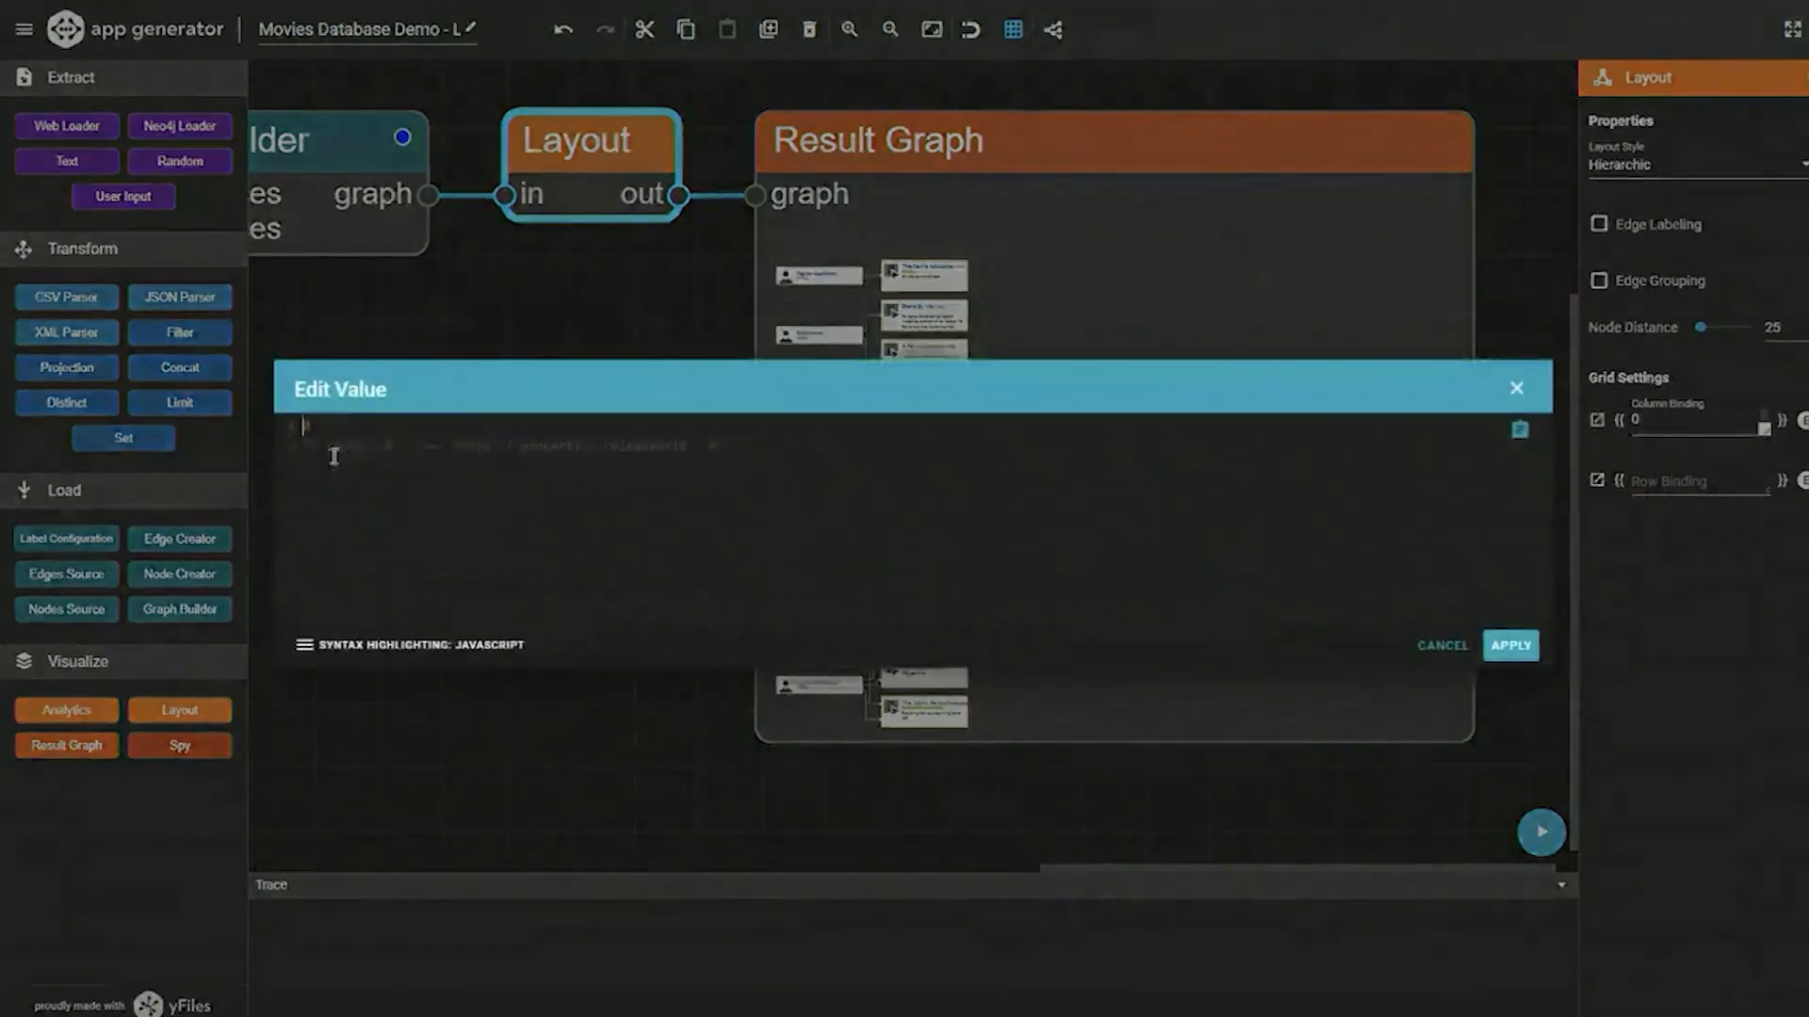
key("Delete")
key("Delete")
key("Delete")
key("Delete")
key("Delete")
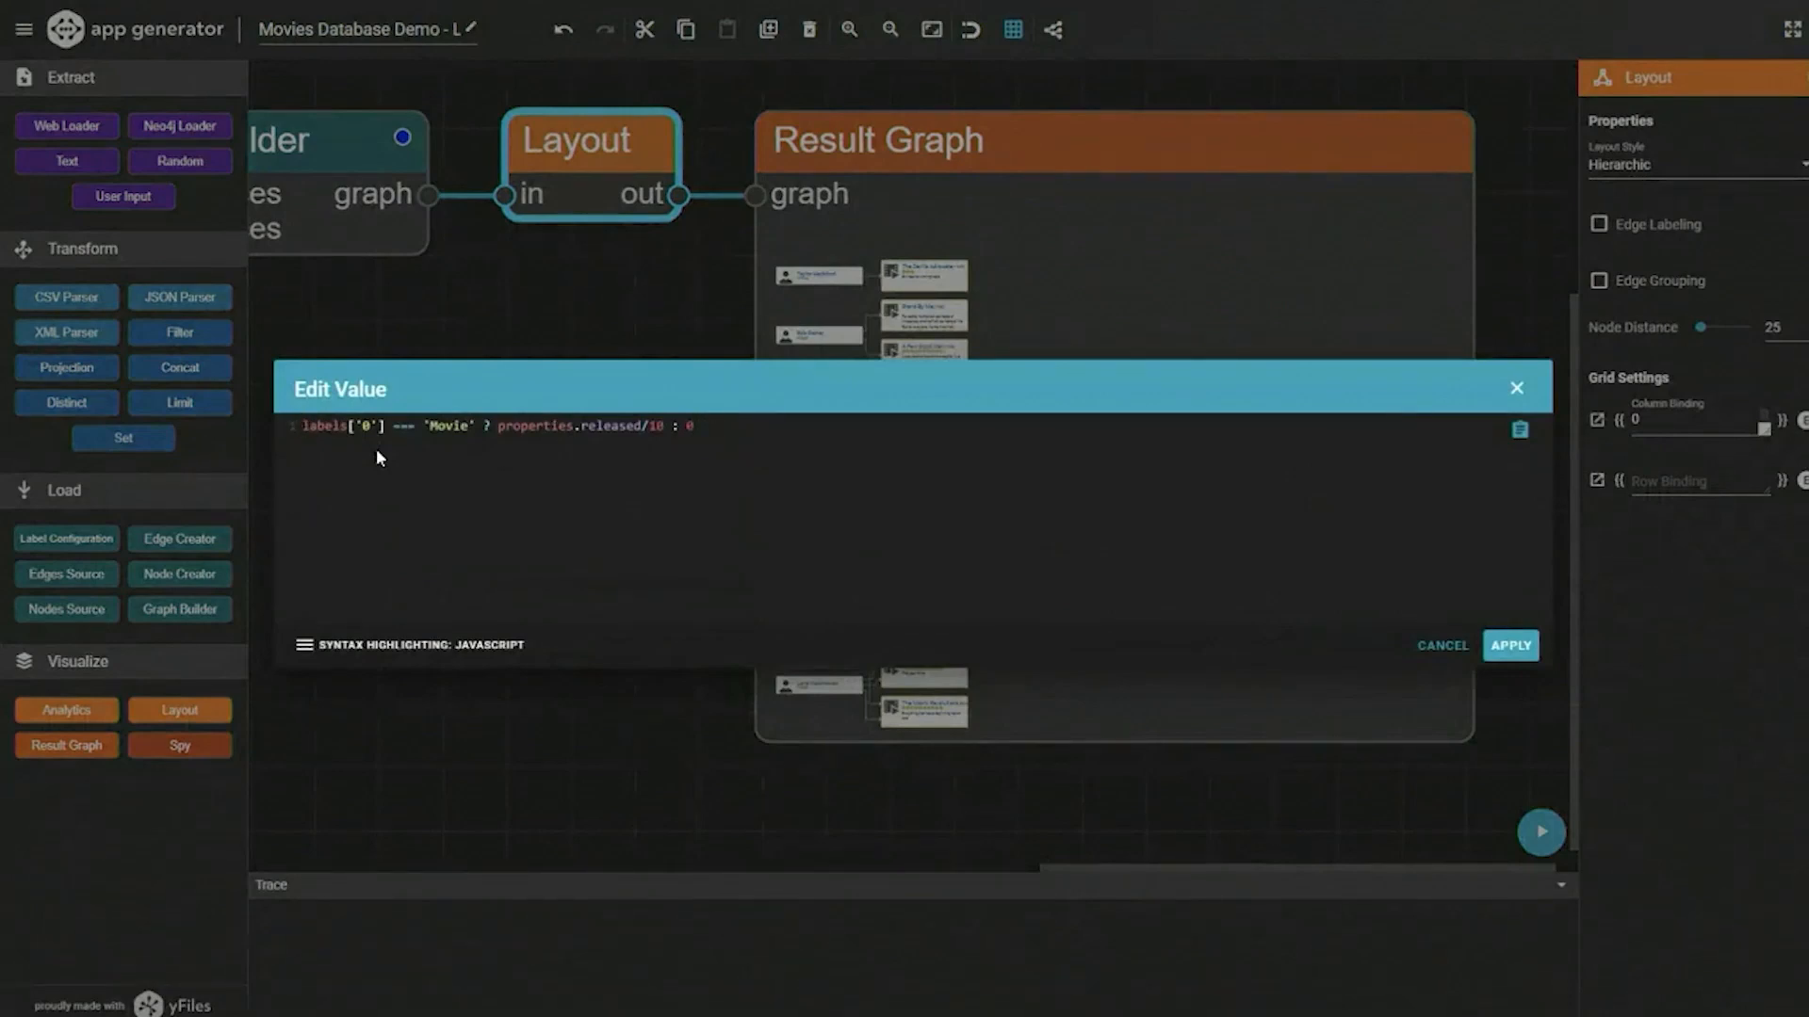
key("Right")
key("Right")
key("Right")
key("Right")
key("Right")
key("Right")
key("Right")
key("Right")
key("Right")
key("Right")
key("Right")
key("Right")
key("Right")
key("Right")
key("Right")
key("Right")
key("Right")
key("Right")
key("Right")
key("Right")
left_click(1509, 645)
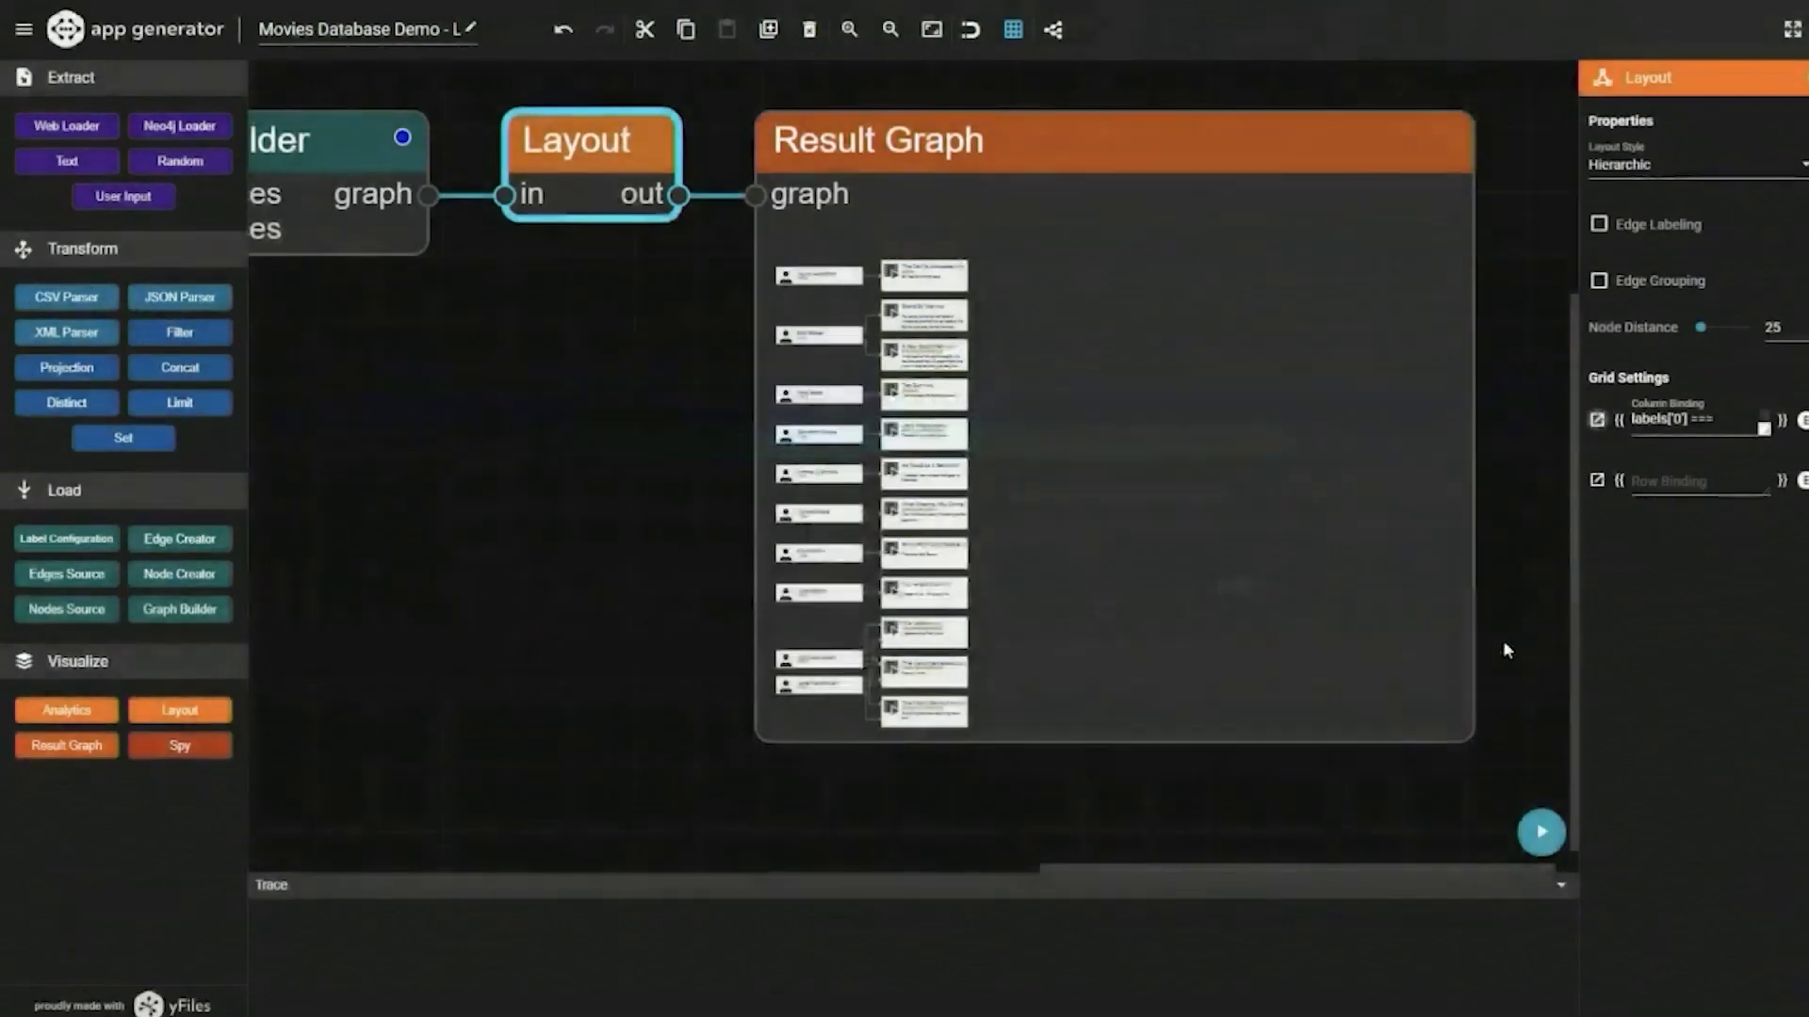
- Examine the Result Graph's columns and compare the release years of the movies placed in each
scroll(1451, 634, "up", 3)
scroll(1385, 626, "down", 1)
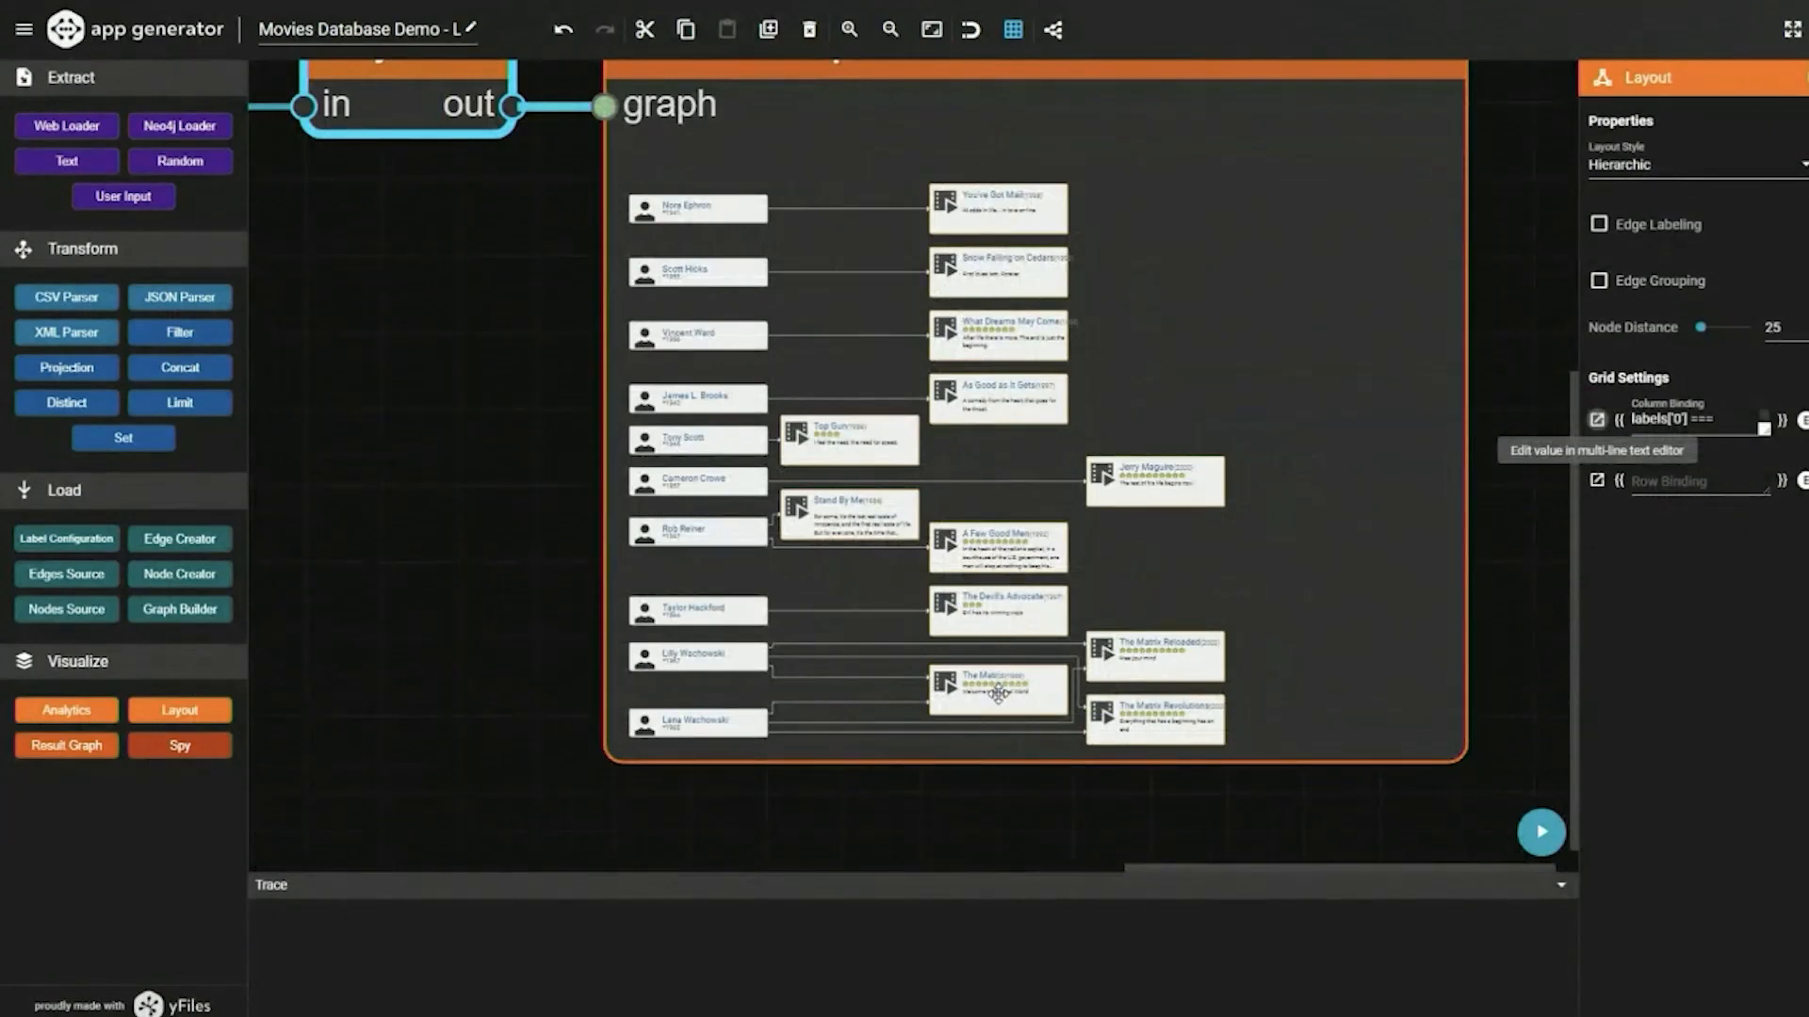
scroll(876, 485, "up", 3)
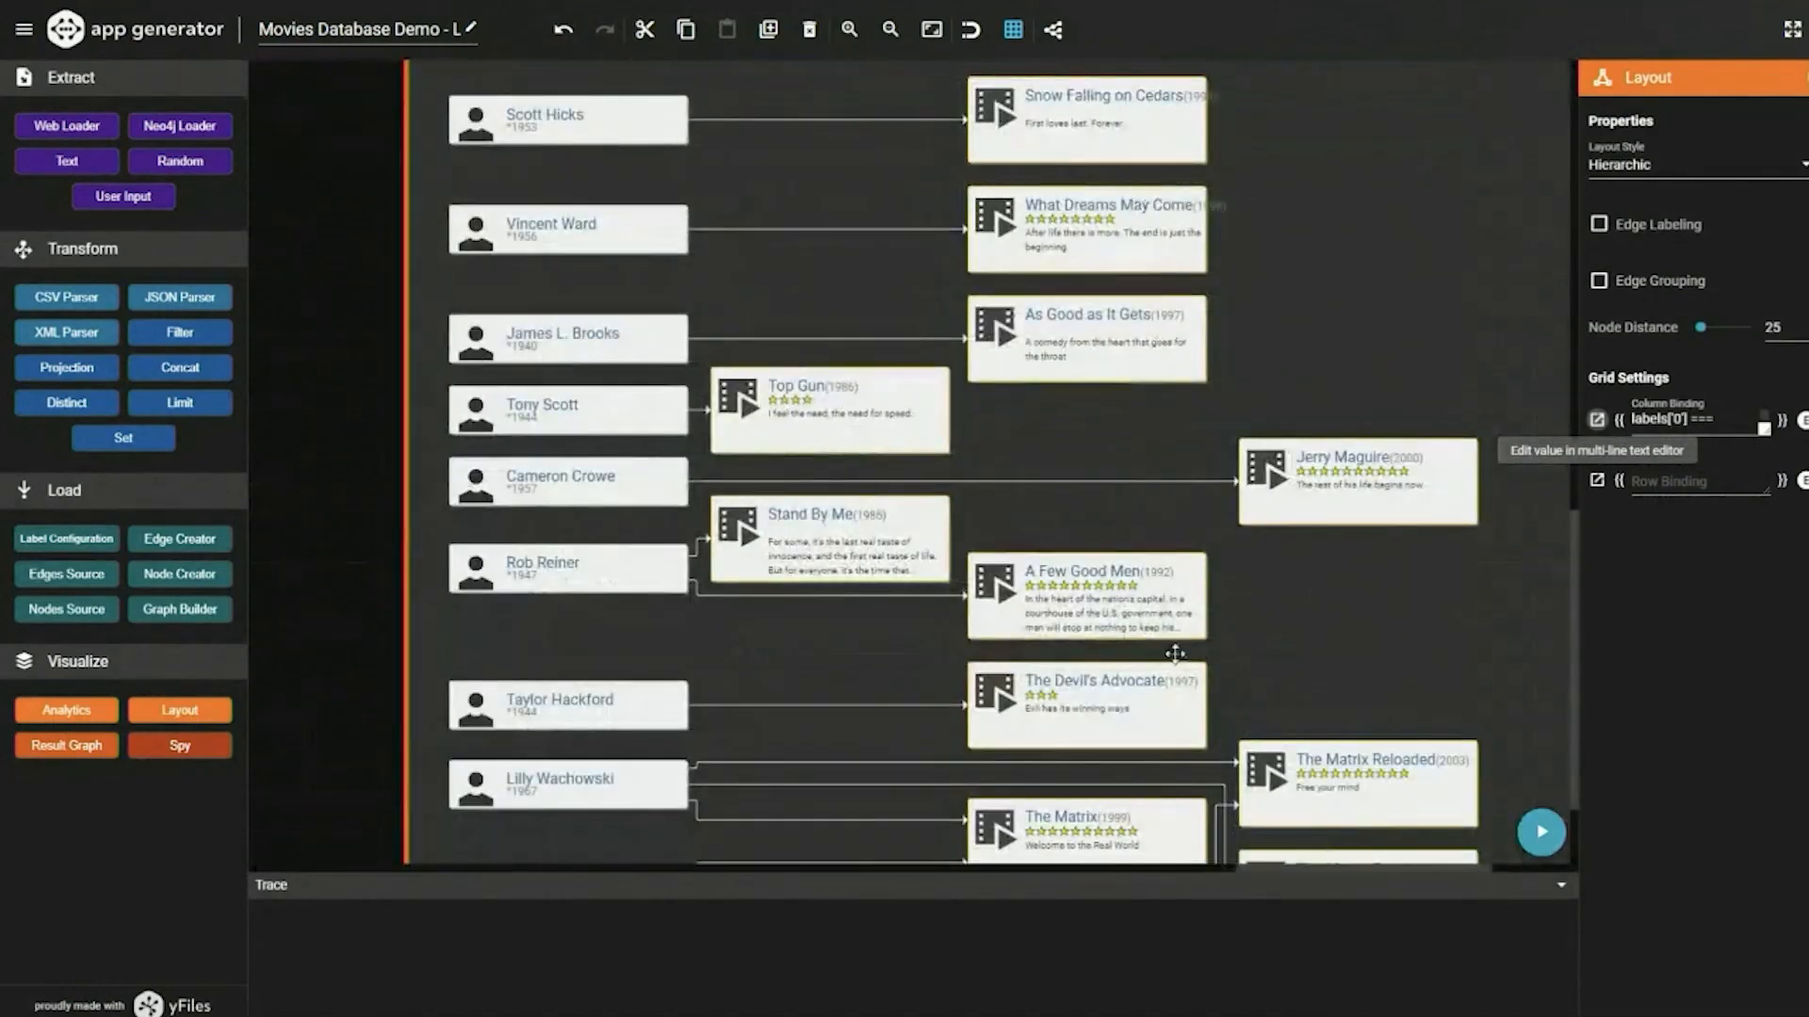
scroll(1420, 532, "down", 3)
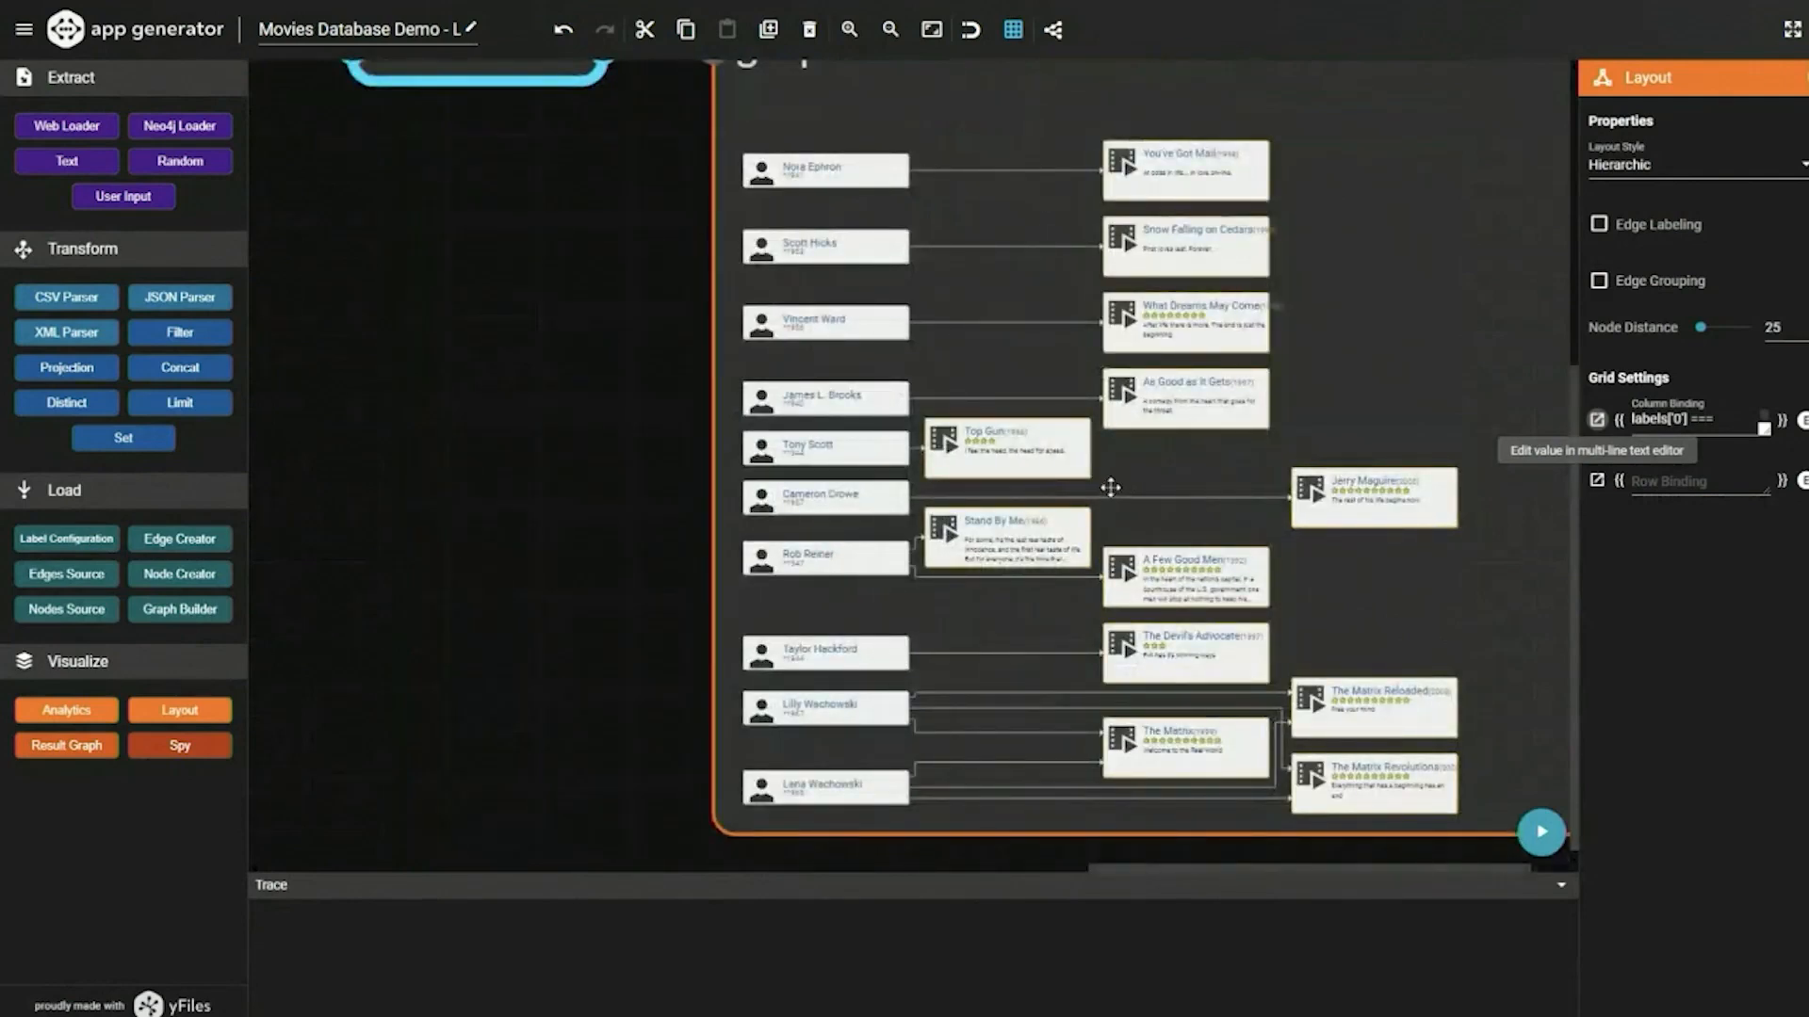
scroll(1121, 491, "down", 3)
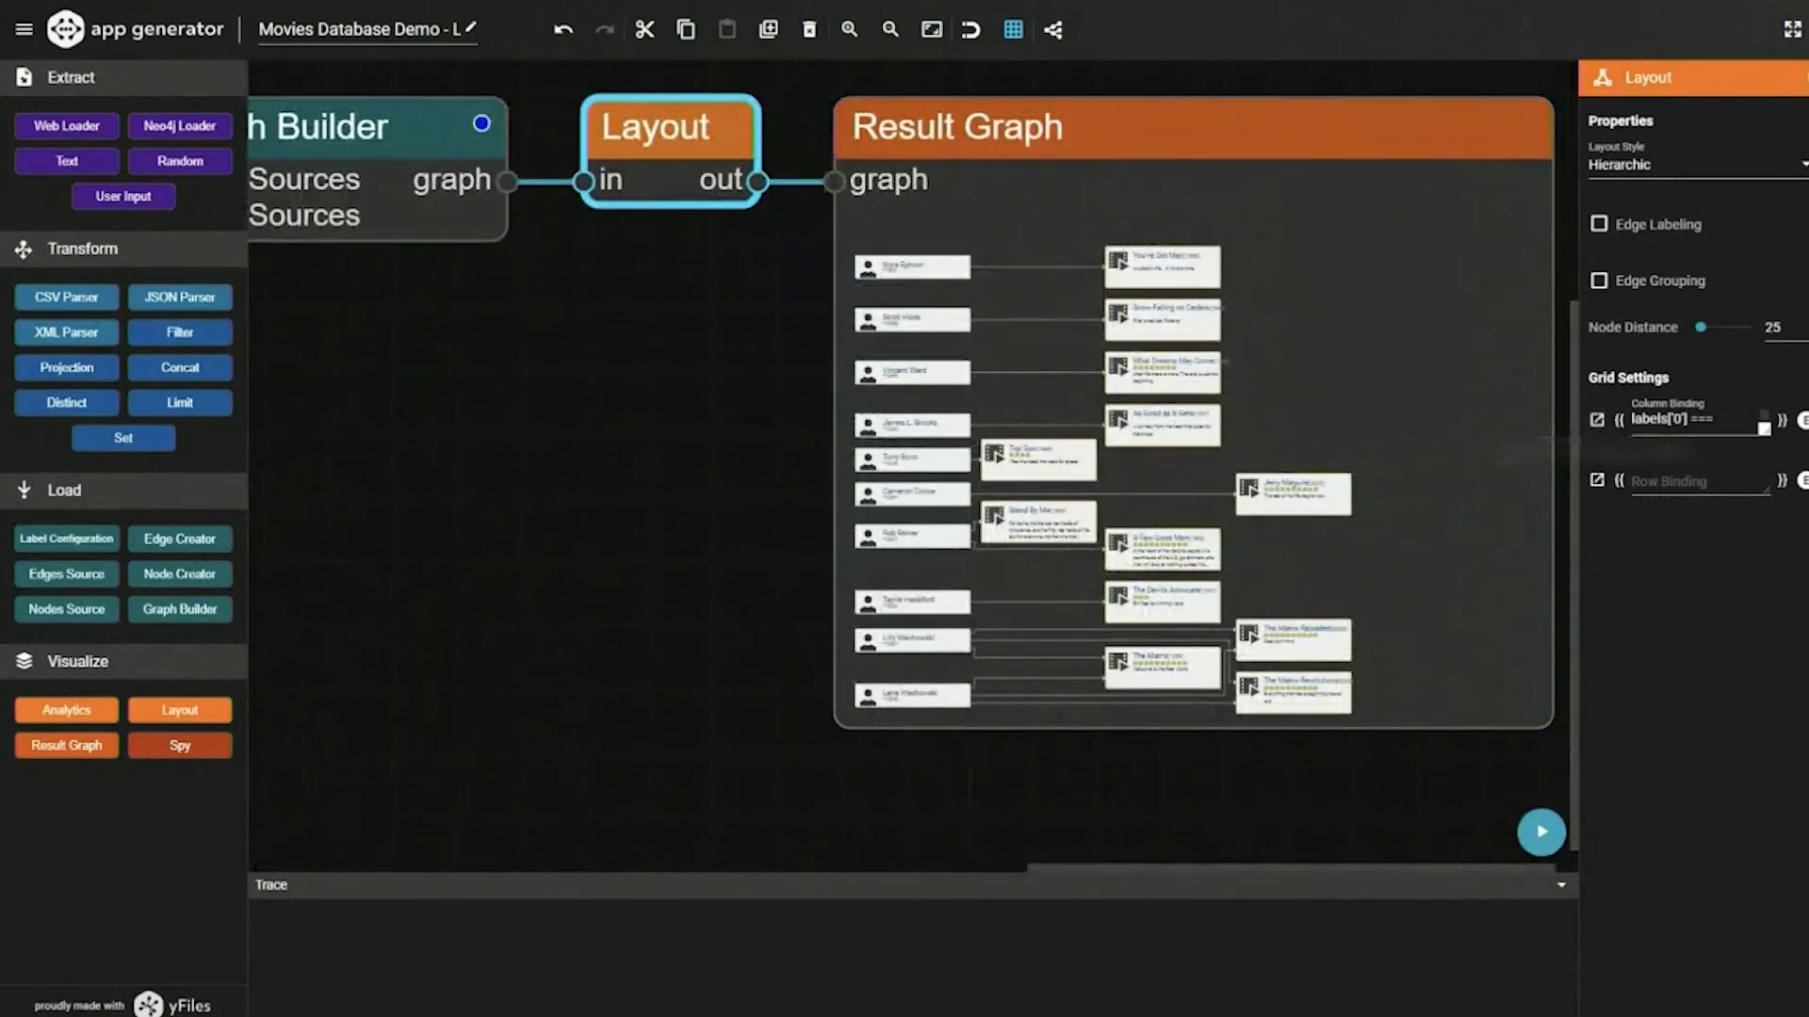
- Replace the current project with the Movies Database Demo project containing an unconnected Analytics block, loaded from a trusted local source
left_click_drag(53, 894, 806, 567)
left_click(1121, 568)
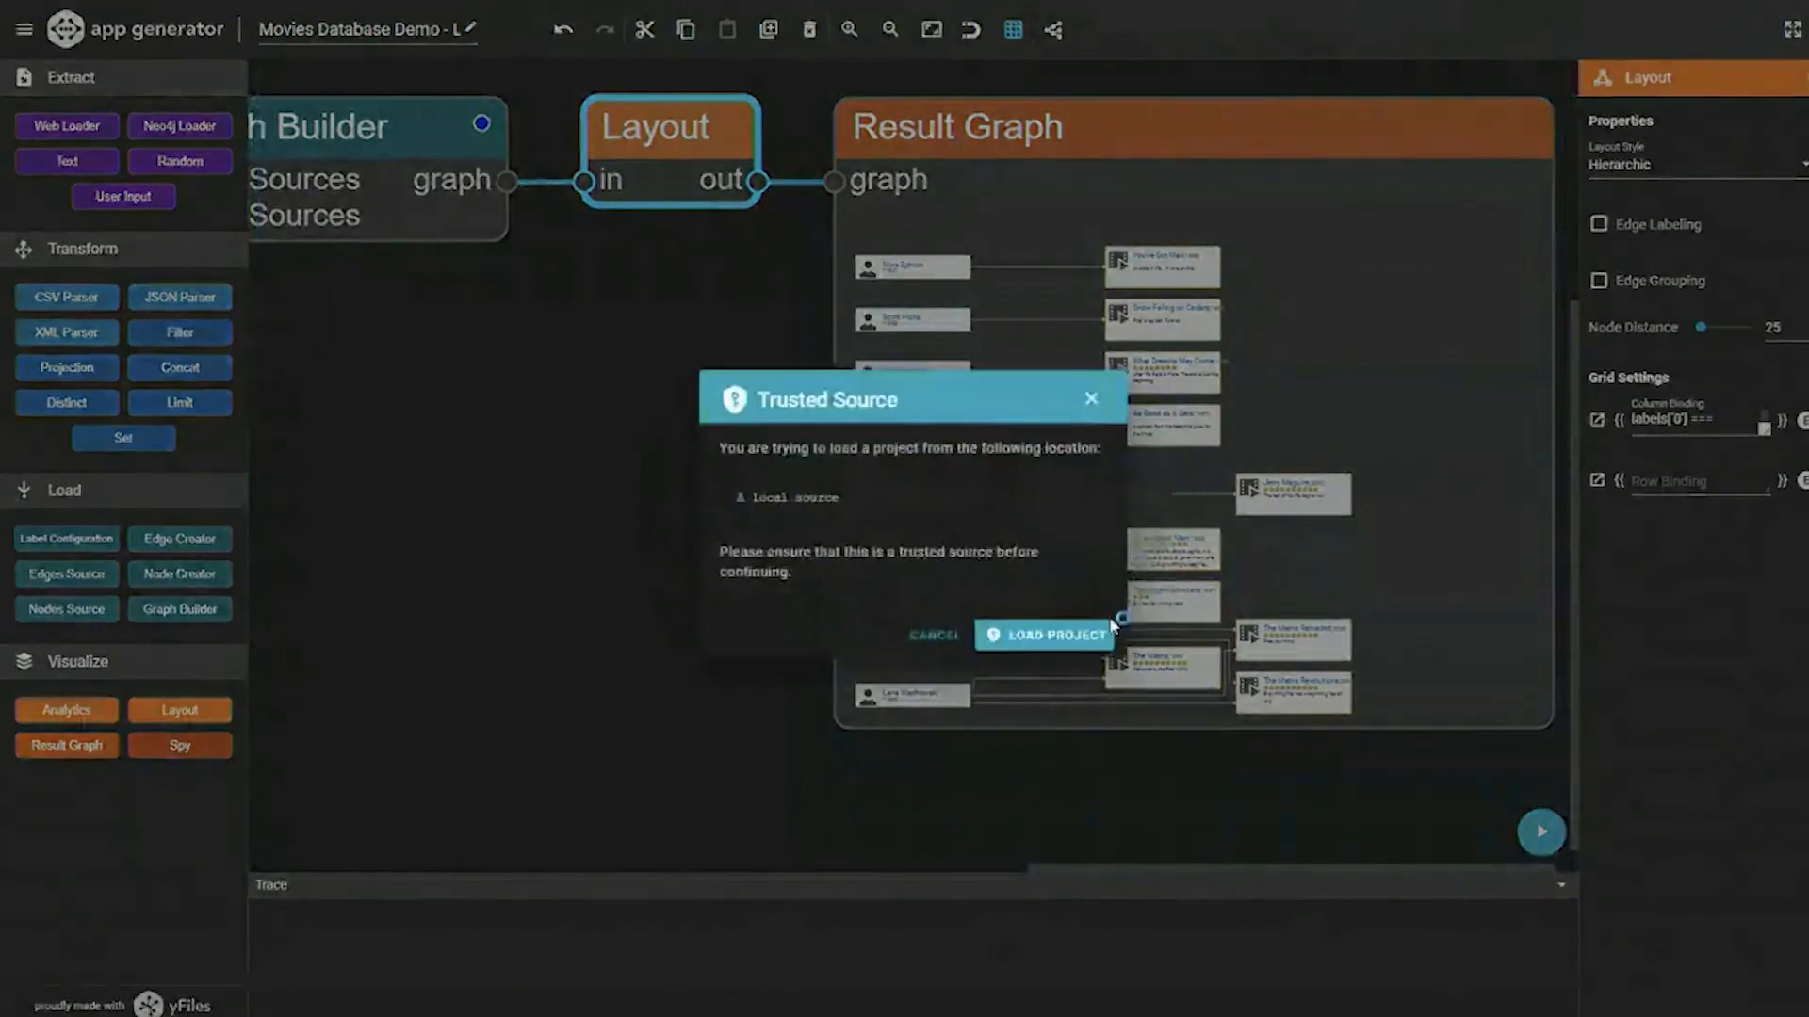
left_click(1069, 630)
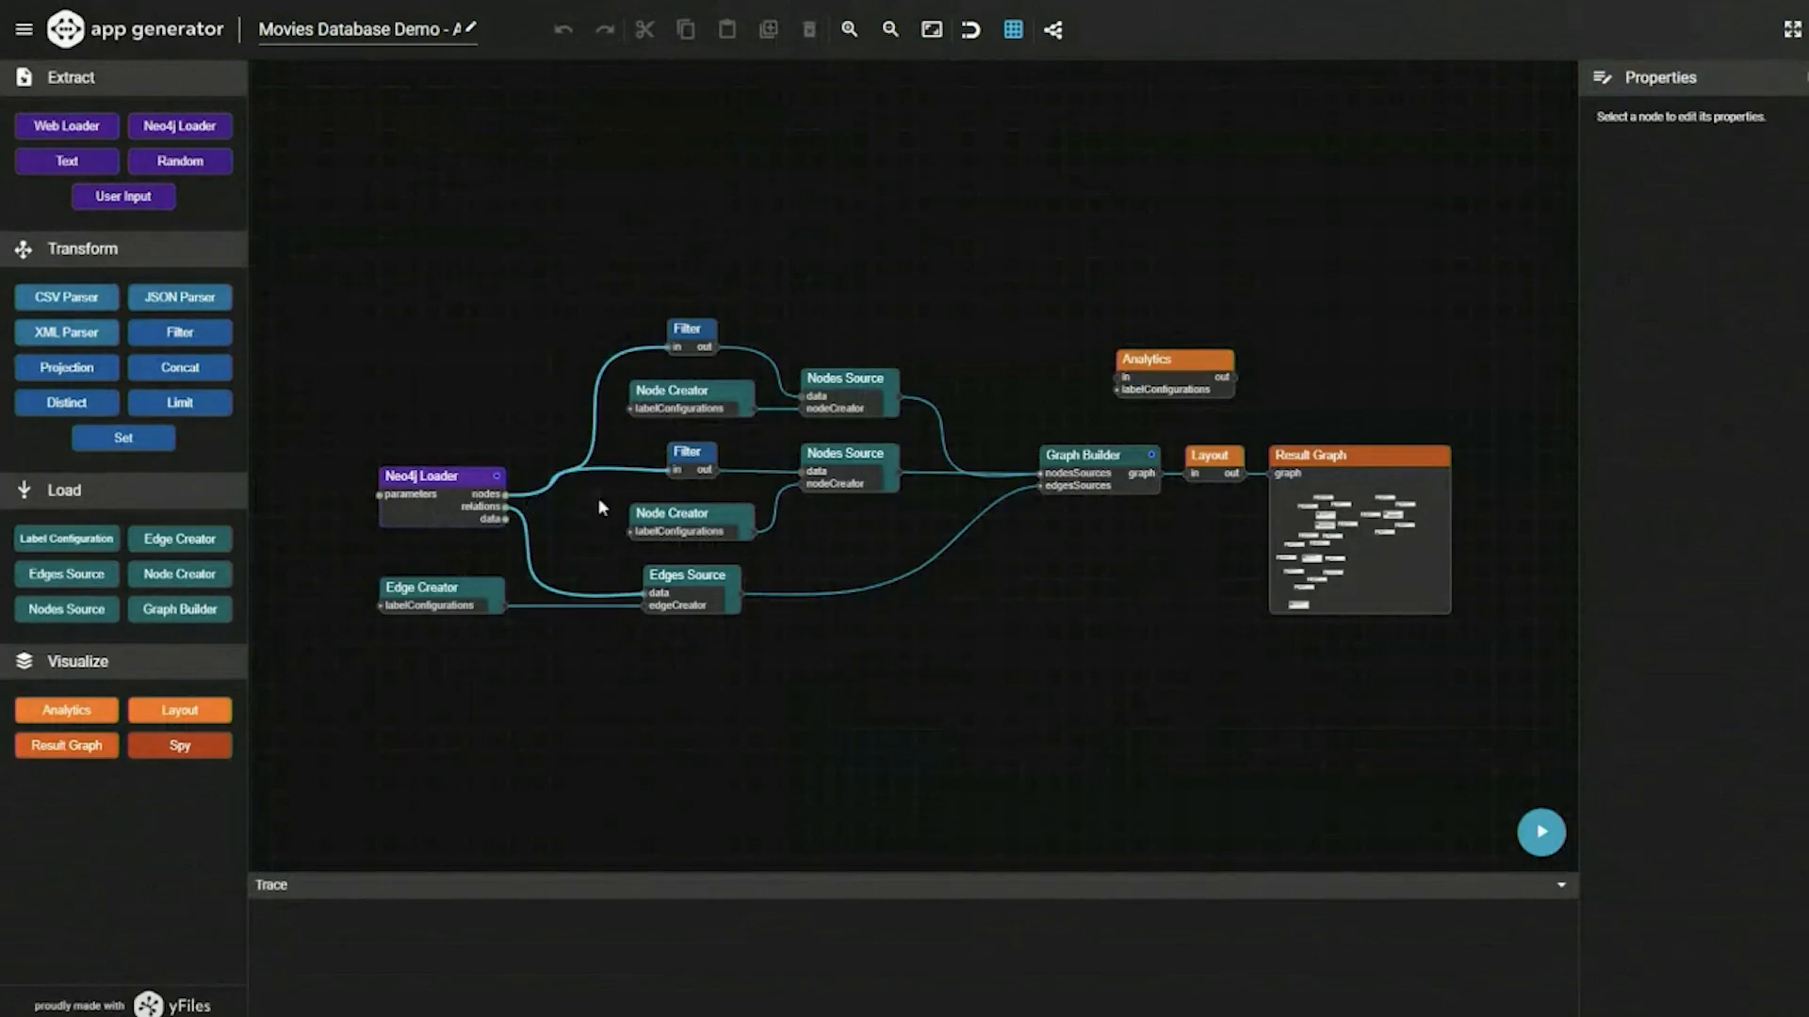
- Replace the direct connection between Graph Builder and Layout with one routed through the Analytics block's in and out ports
scroll(1230, 436, "up", 2)
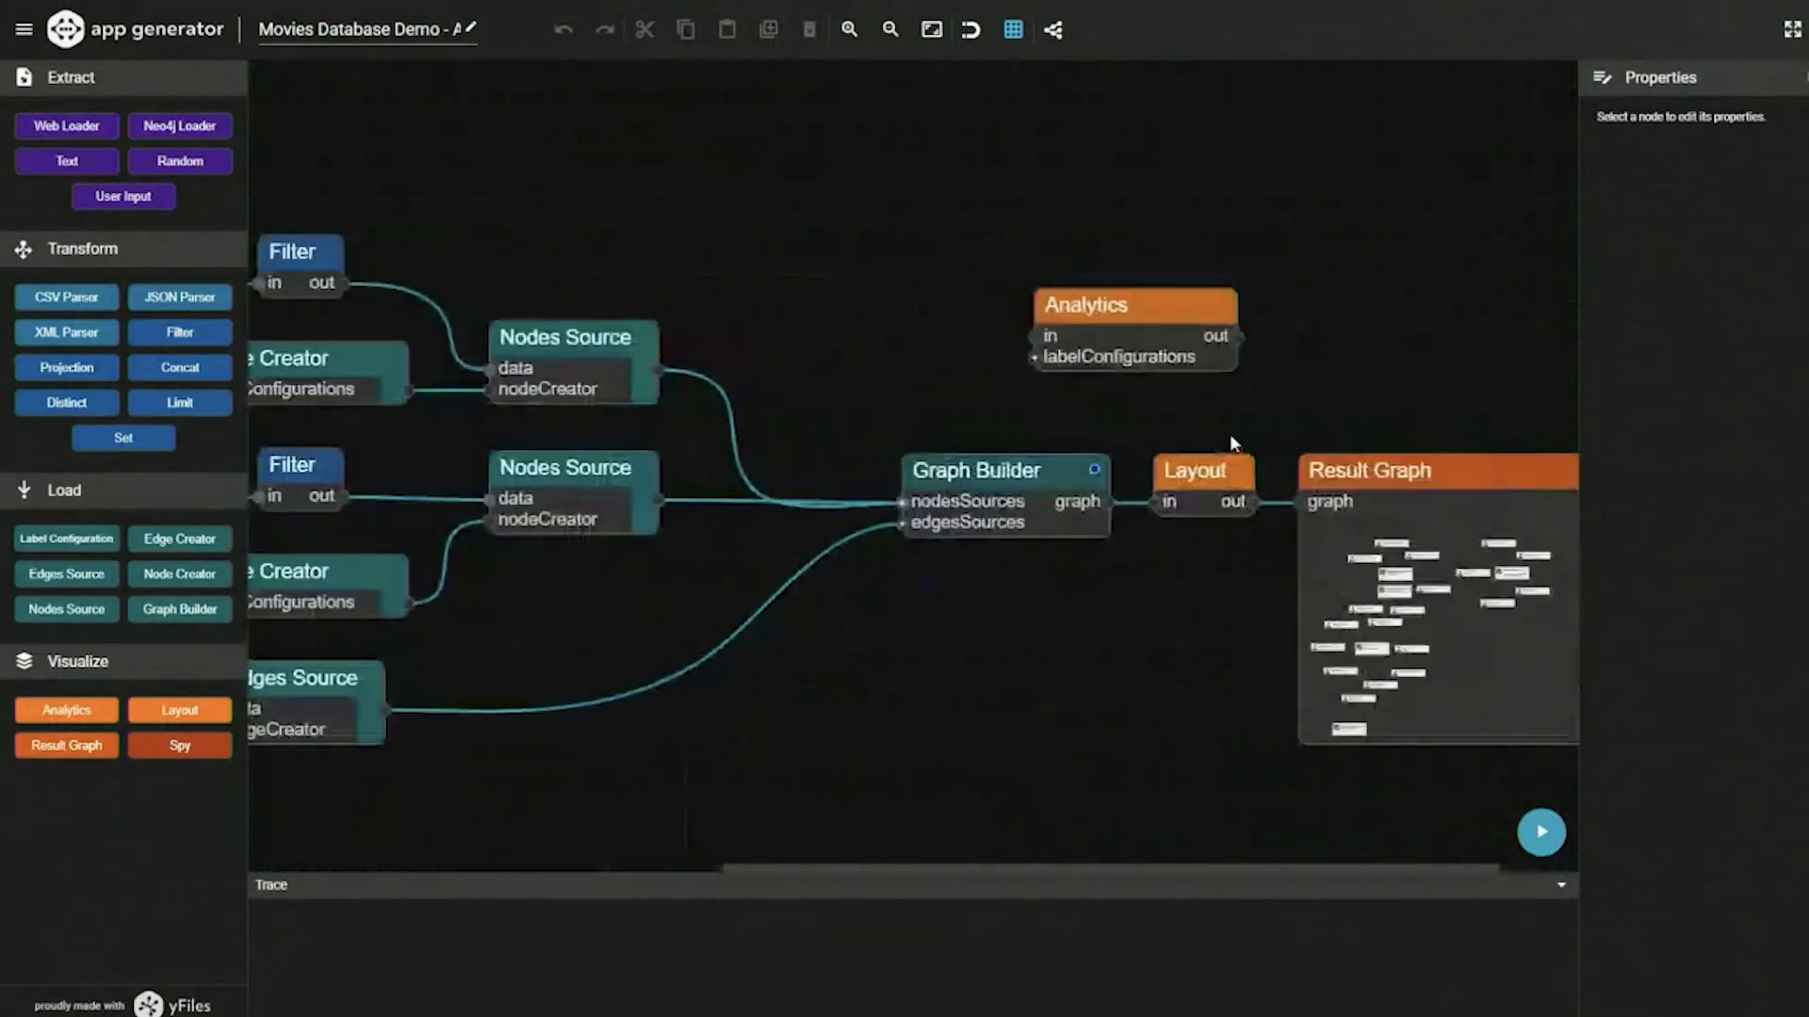
scroll(744, 628, "down", 2)
scroll(1042, 665, "up", 2)
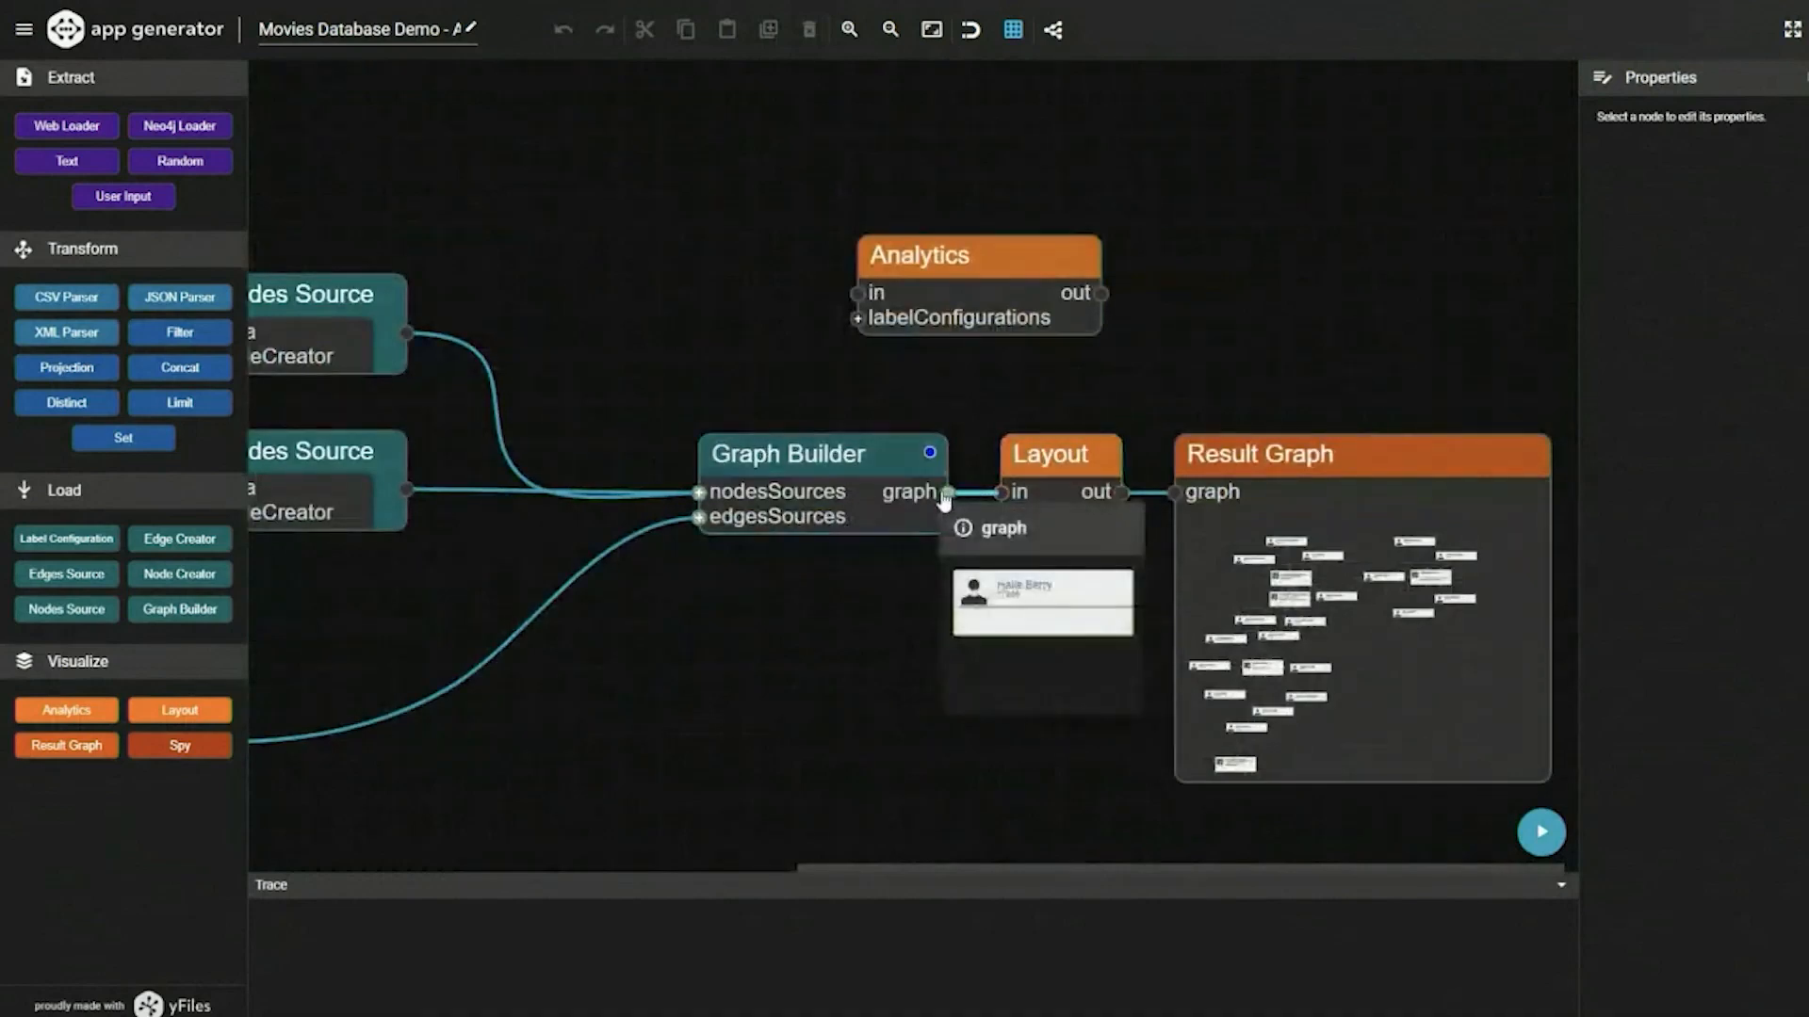
left_click(980, 499)
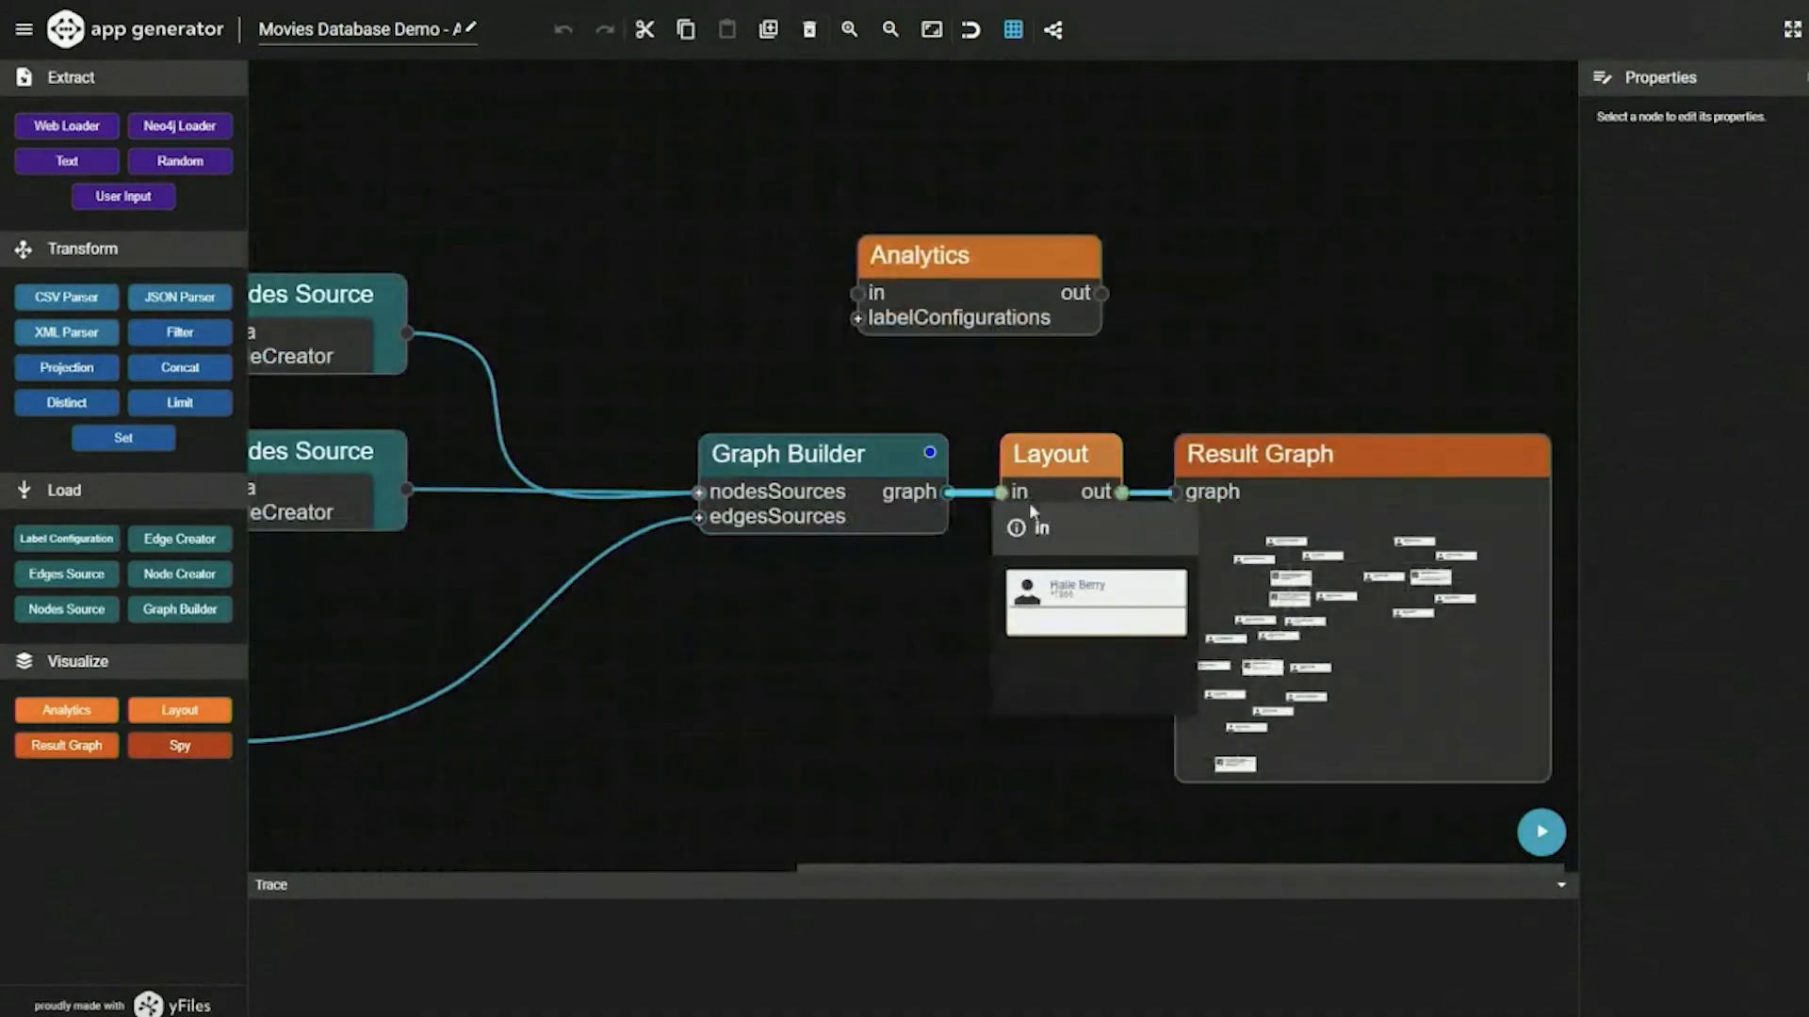
key("Delete")
left_click_drag(947, 491, 874, 303)
left_click_drag(1101, 293, 1018, 490)
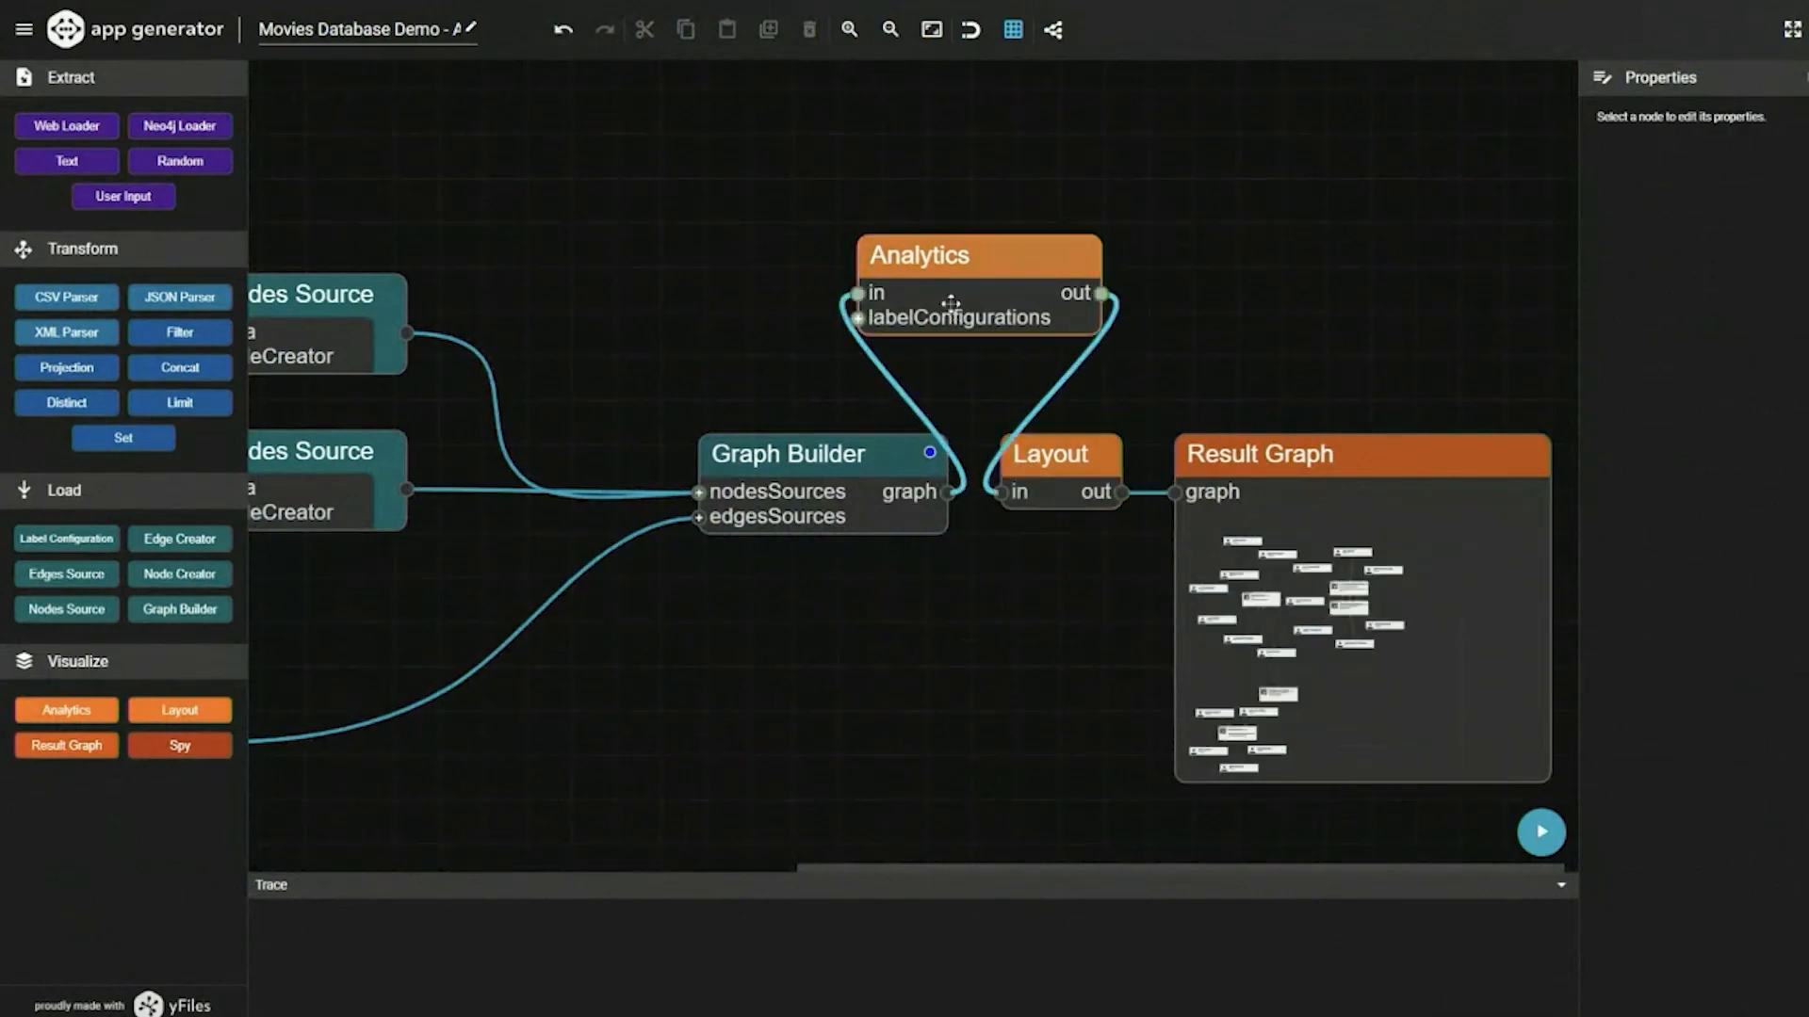
- Review the algorithms offered for the Analytics block, keeping Node Betweenness Centrality
left_click(954, 272)
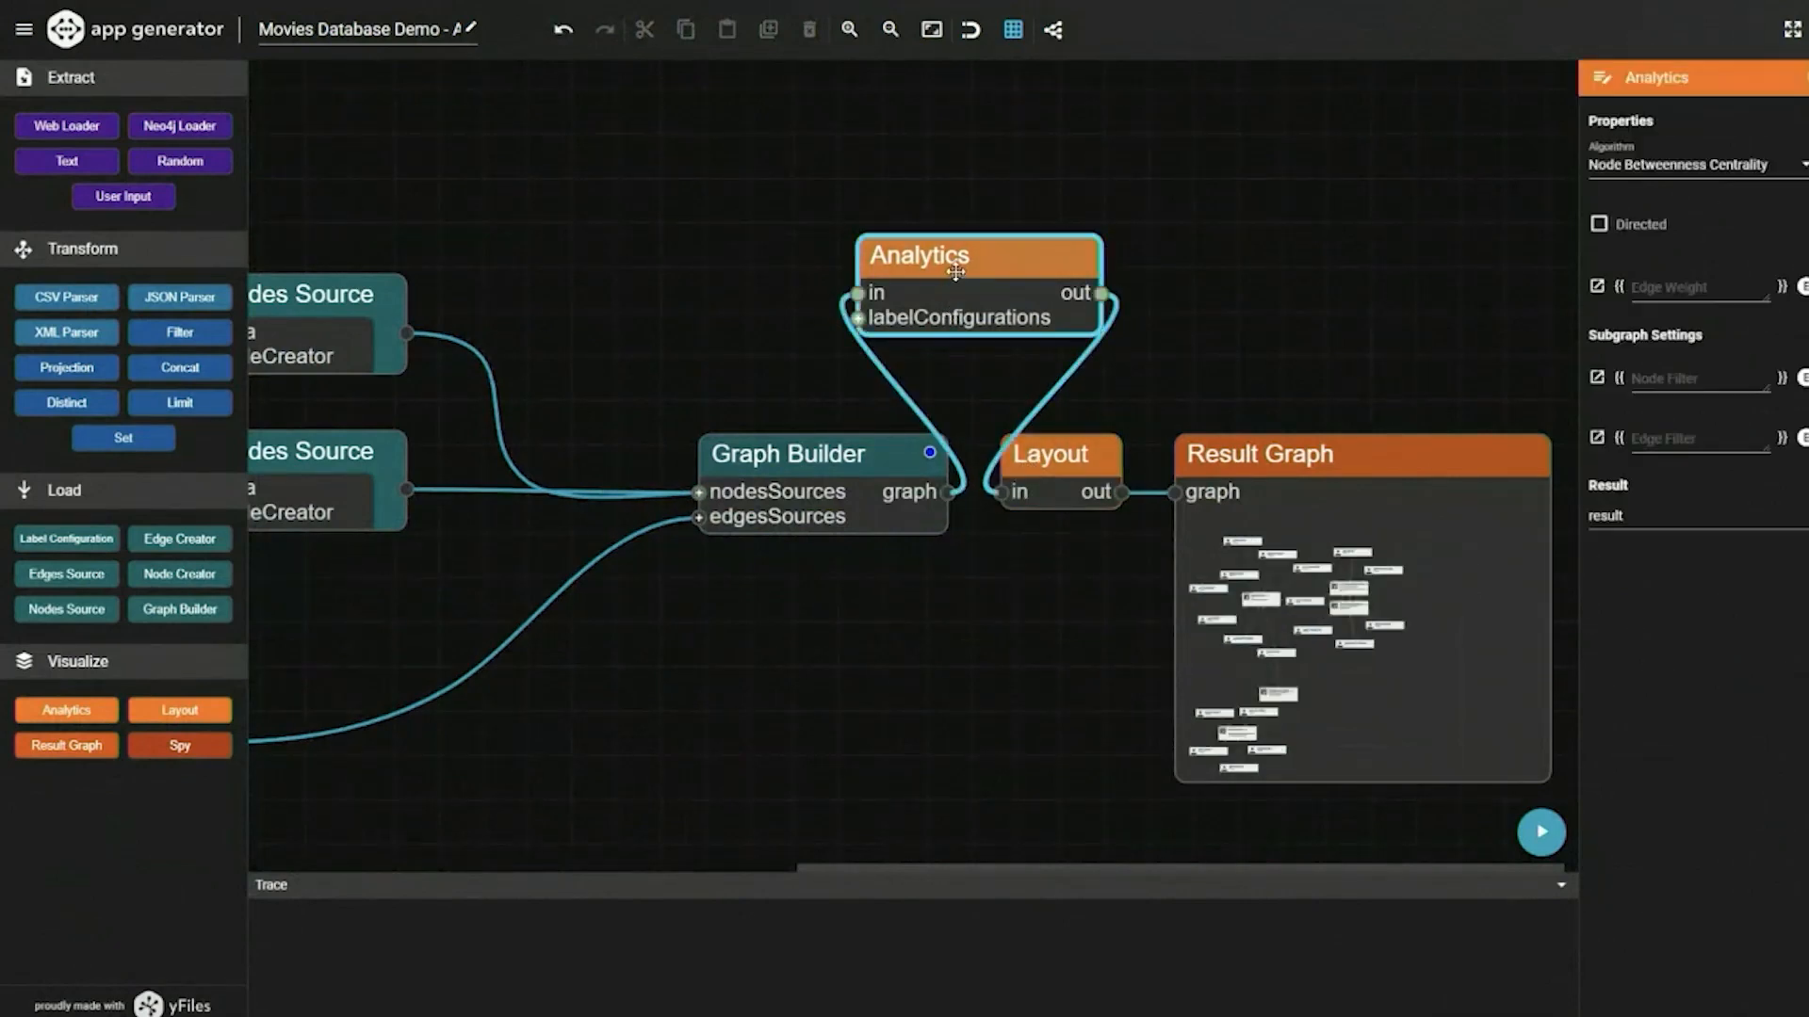
left_click(1797, 165)
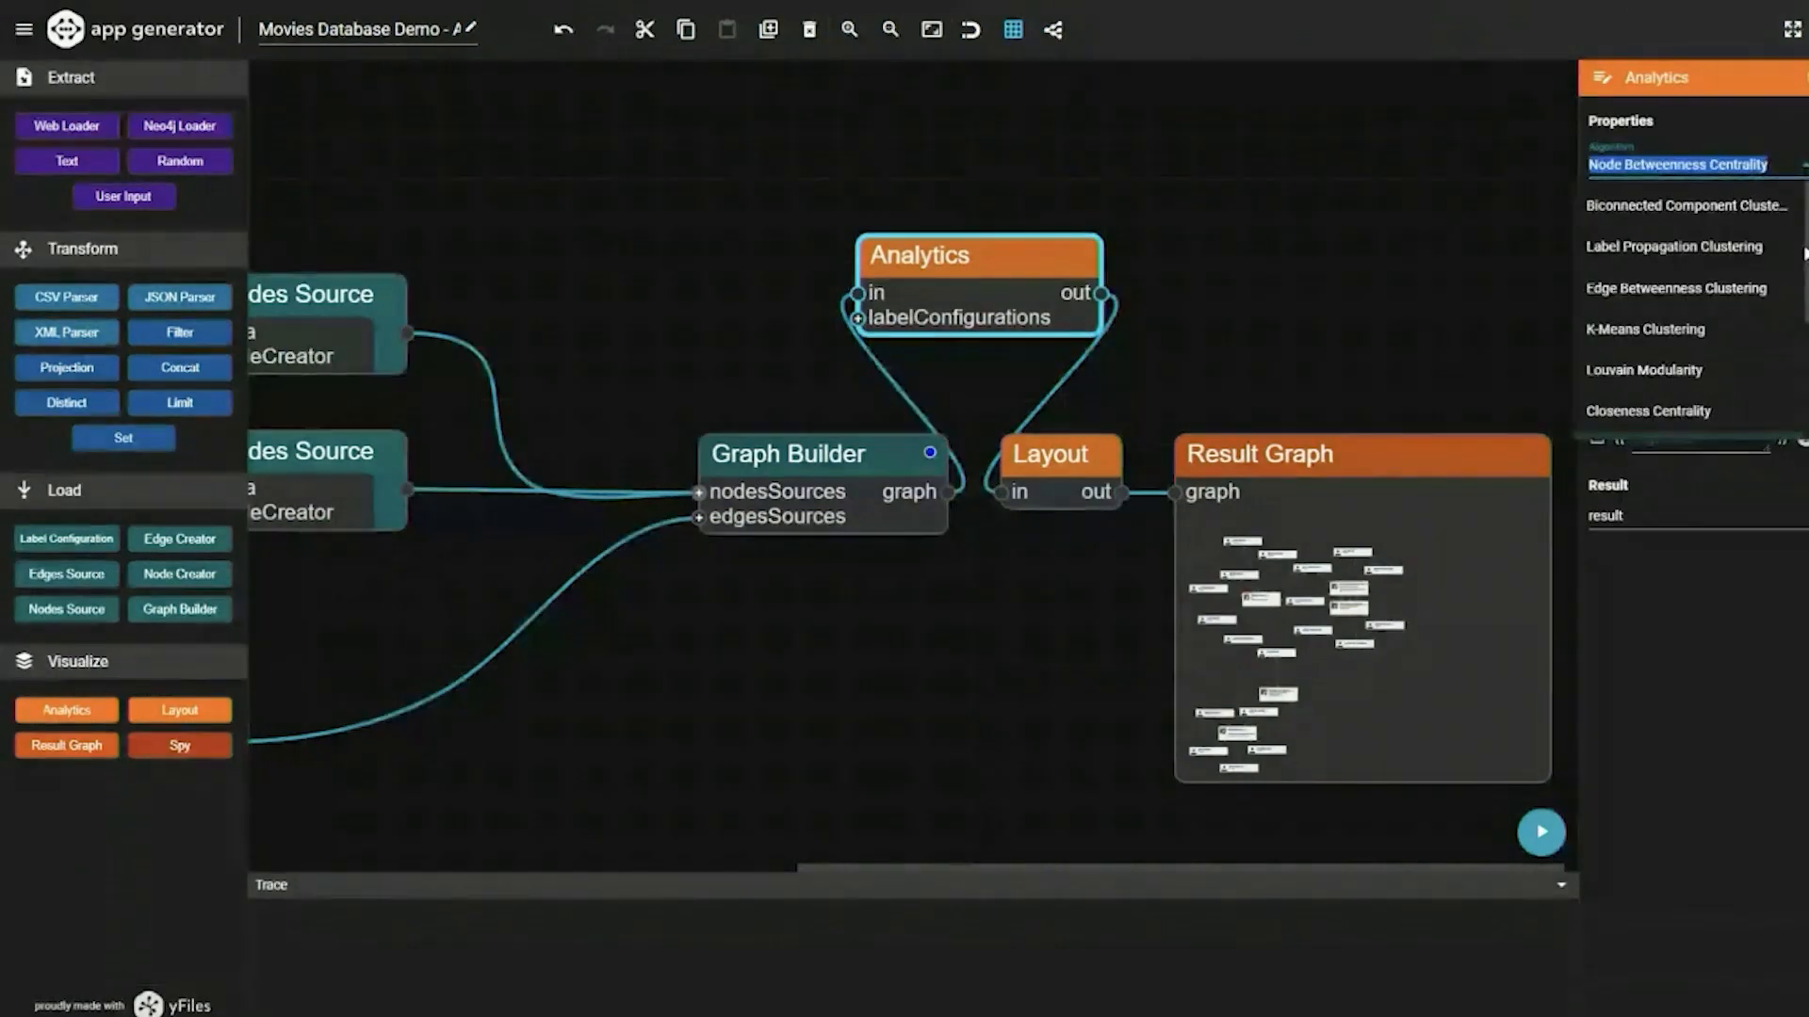
scroll(1781, 273, "down", 3)
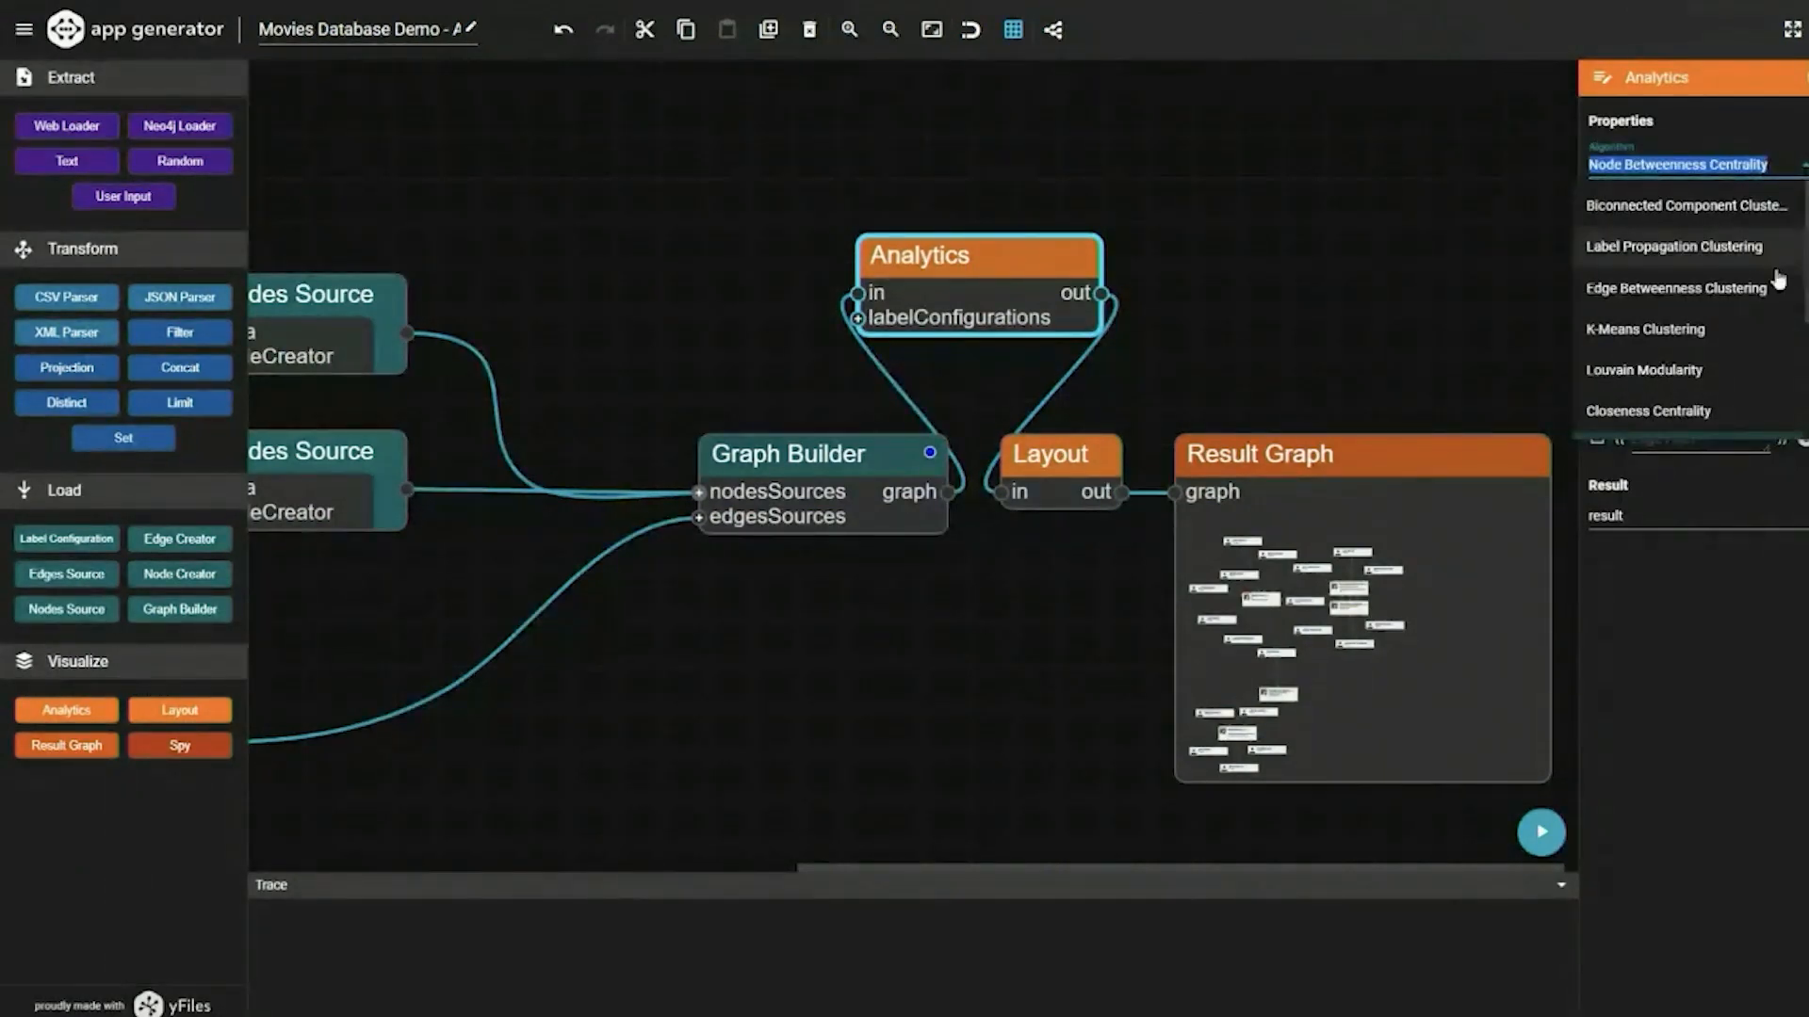
scroll(1762, 295, "up", 1)
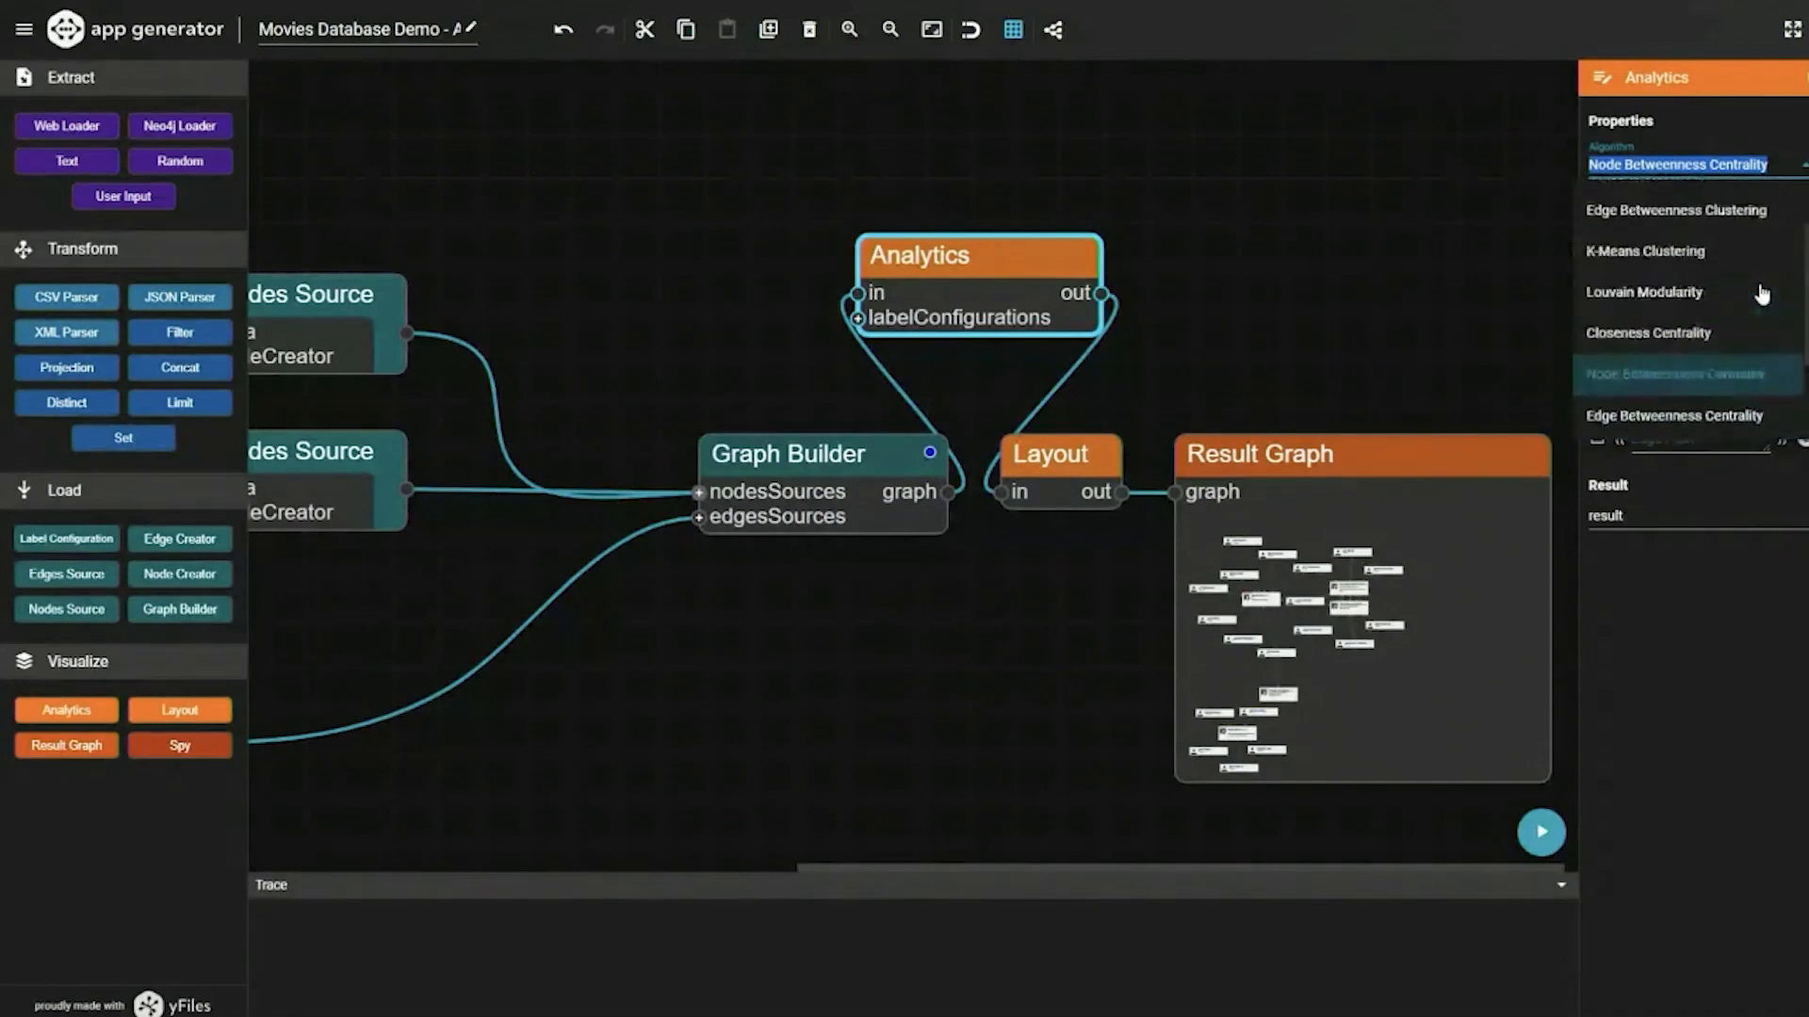
scroll(1757, 302, "down", 2)
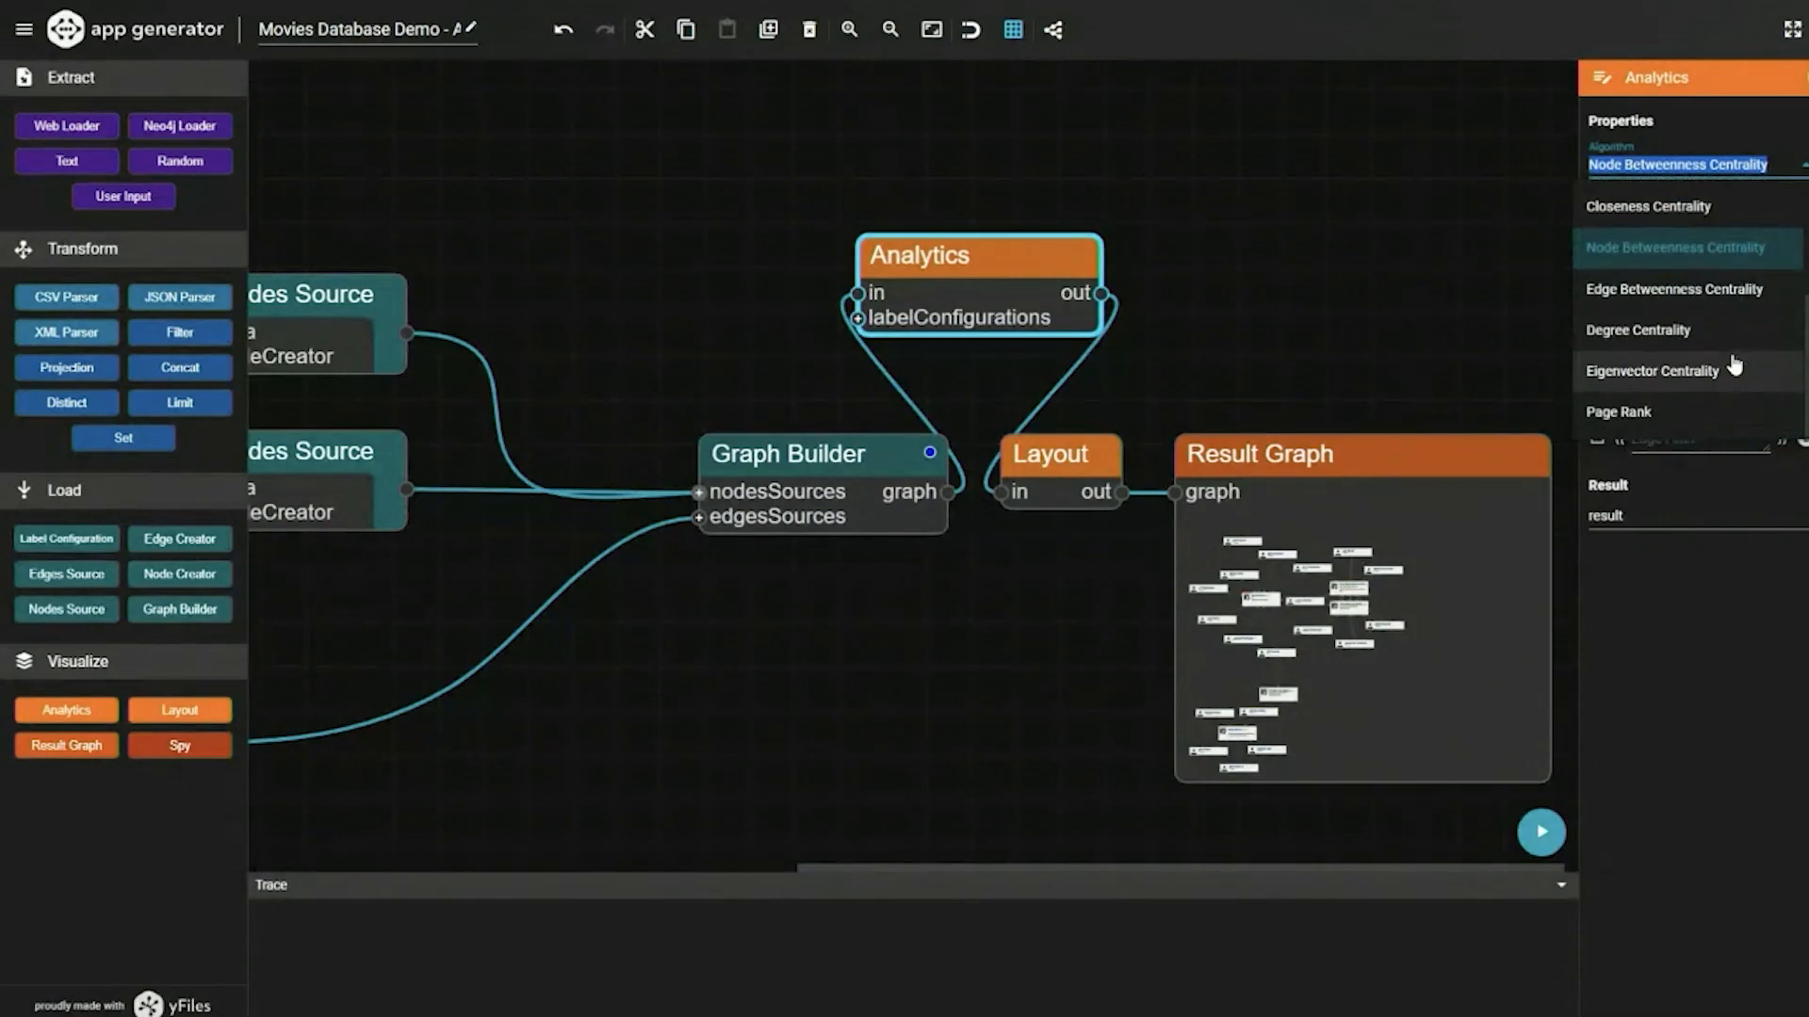
left_click(1707, 673)
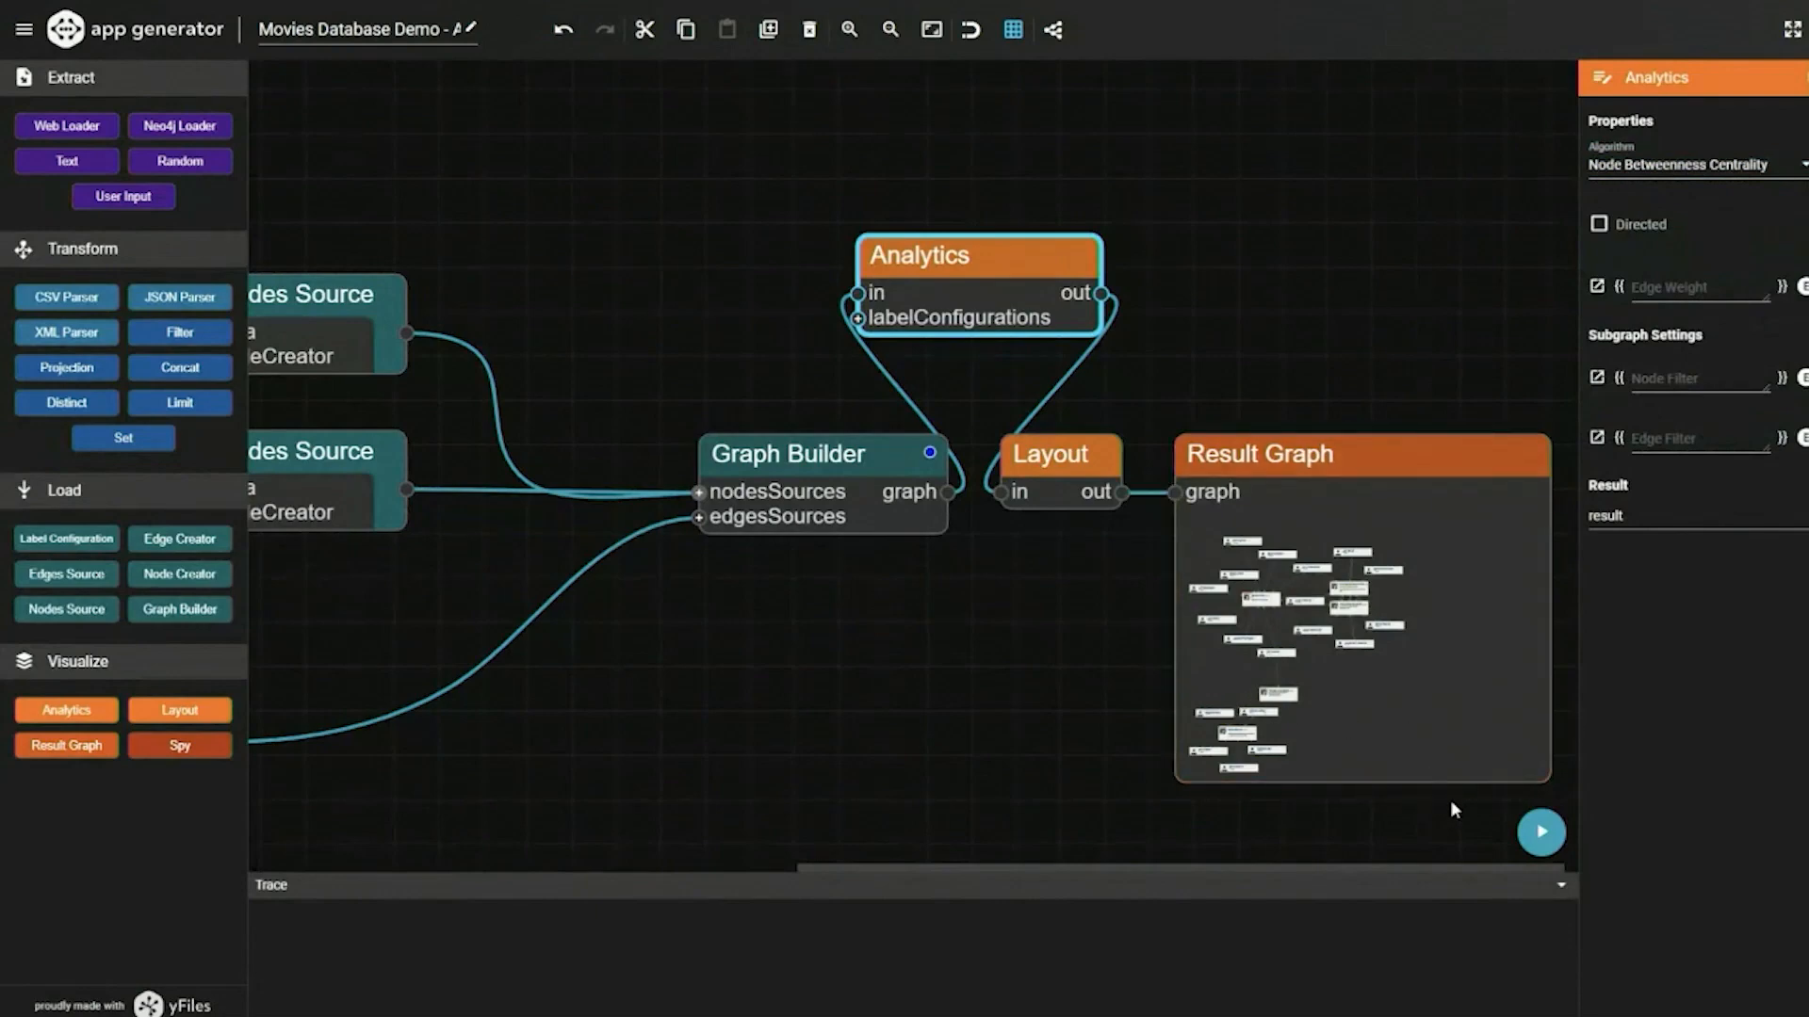
- Inspect the centrality indicators on the Result Graph's nodes and set the Analytics block's algorithm to Page Rank
scroll(1450, 799, "up", 3)
scroll(1433, 782, "up", 1)
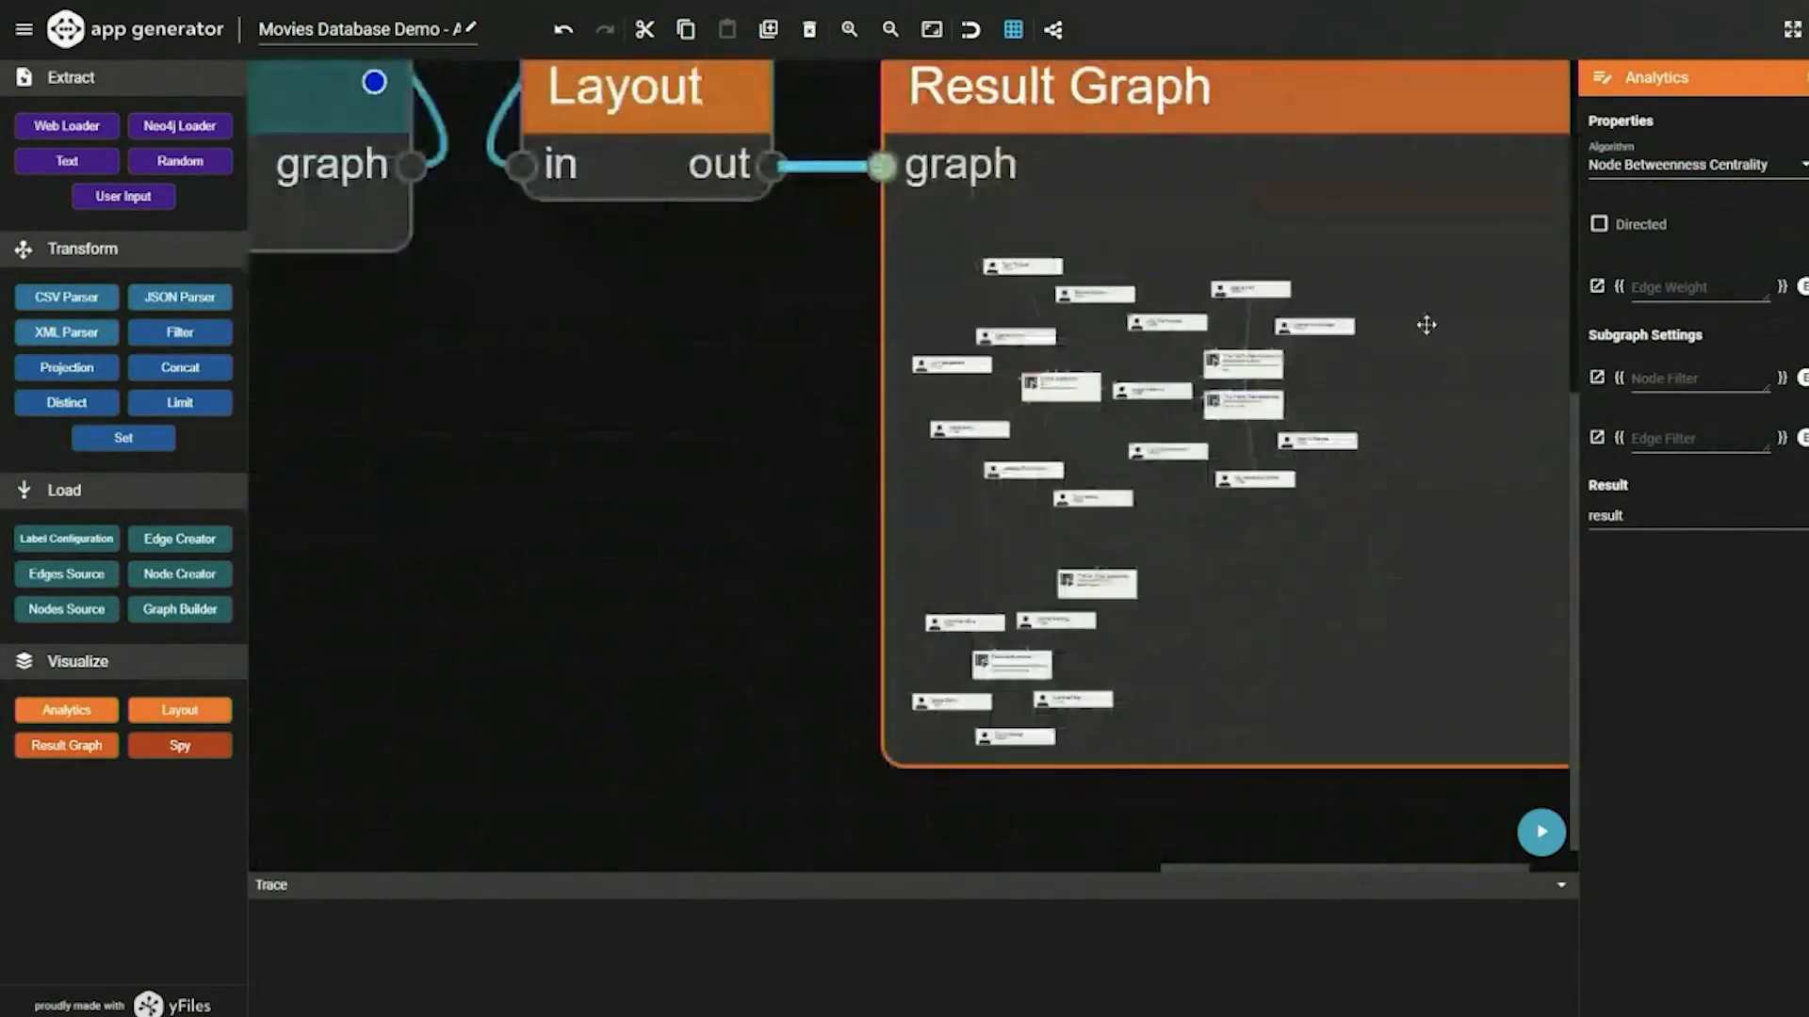
scroll(1426, 323, "up", 2)
scroll(1332, 405, "up", 1)
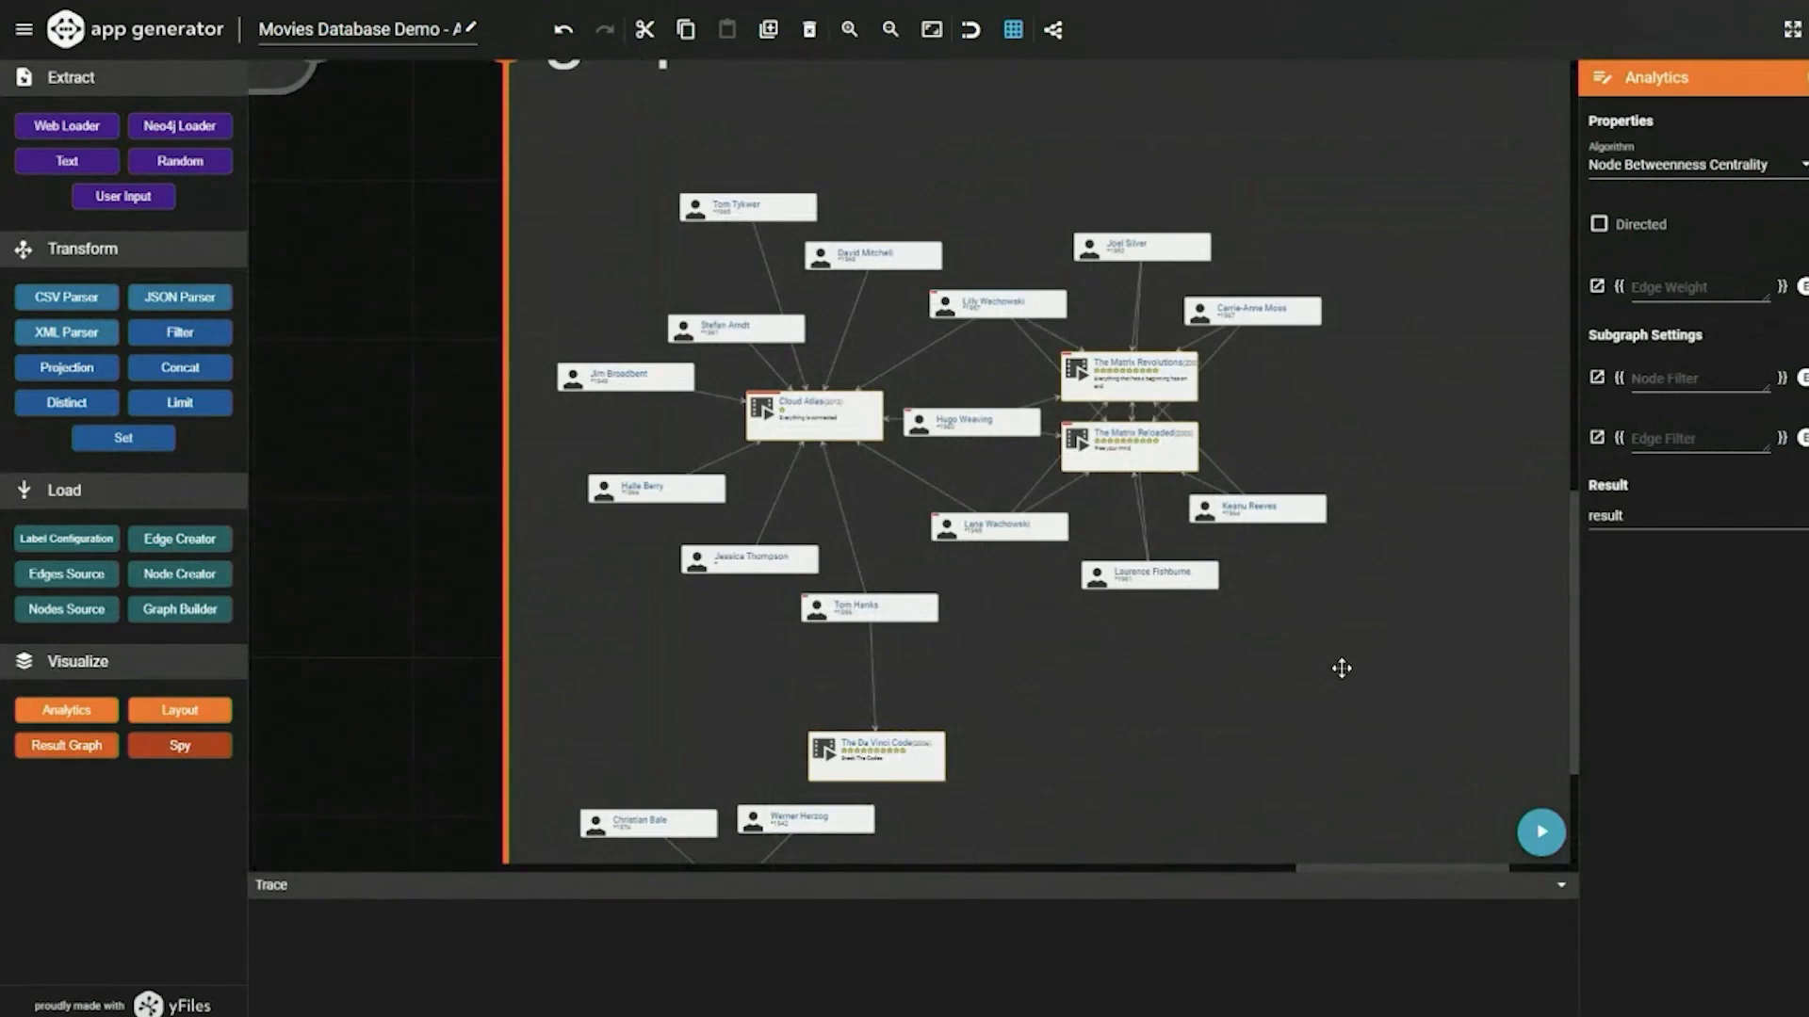
scroll(1304, 660, "up", 1)
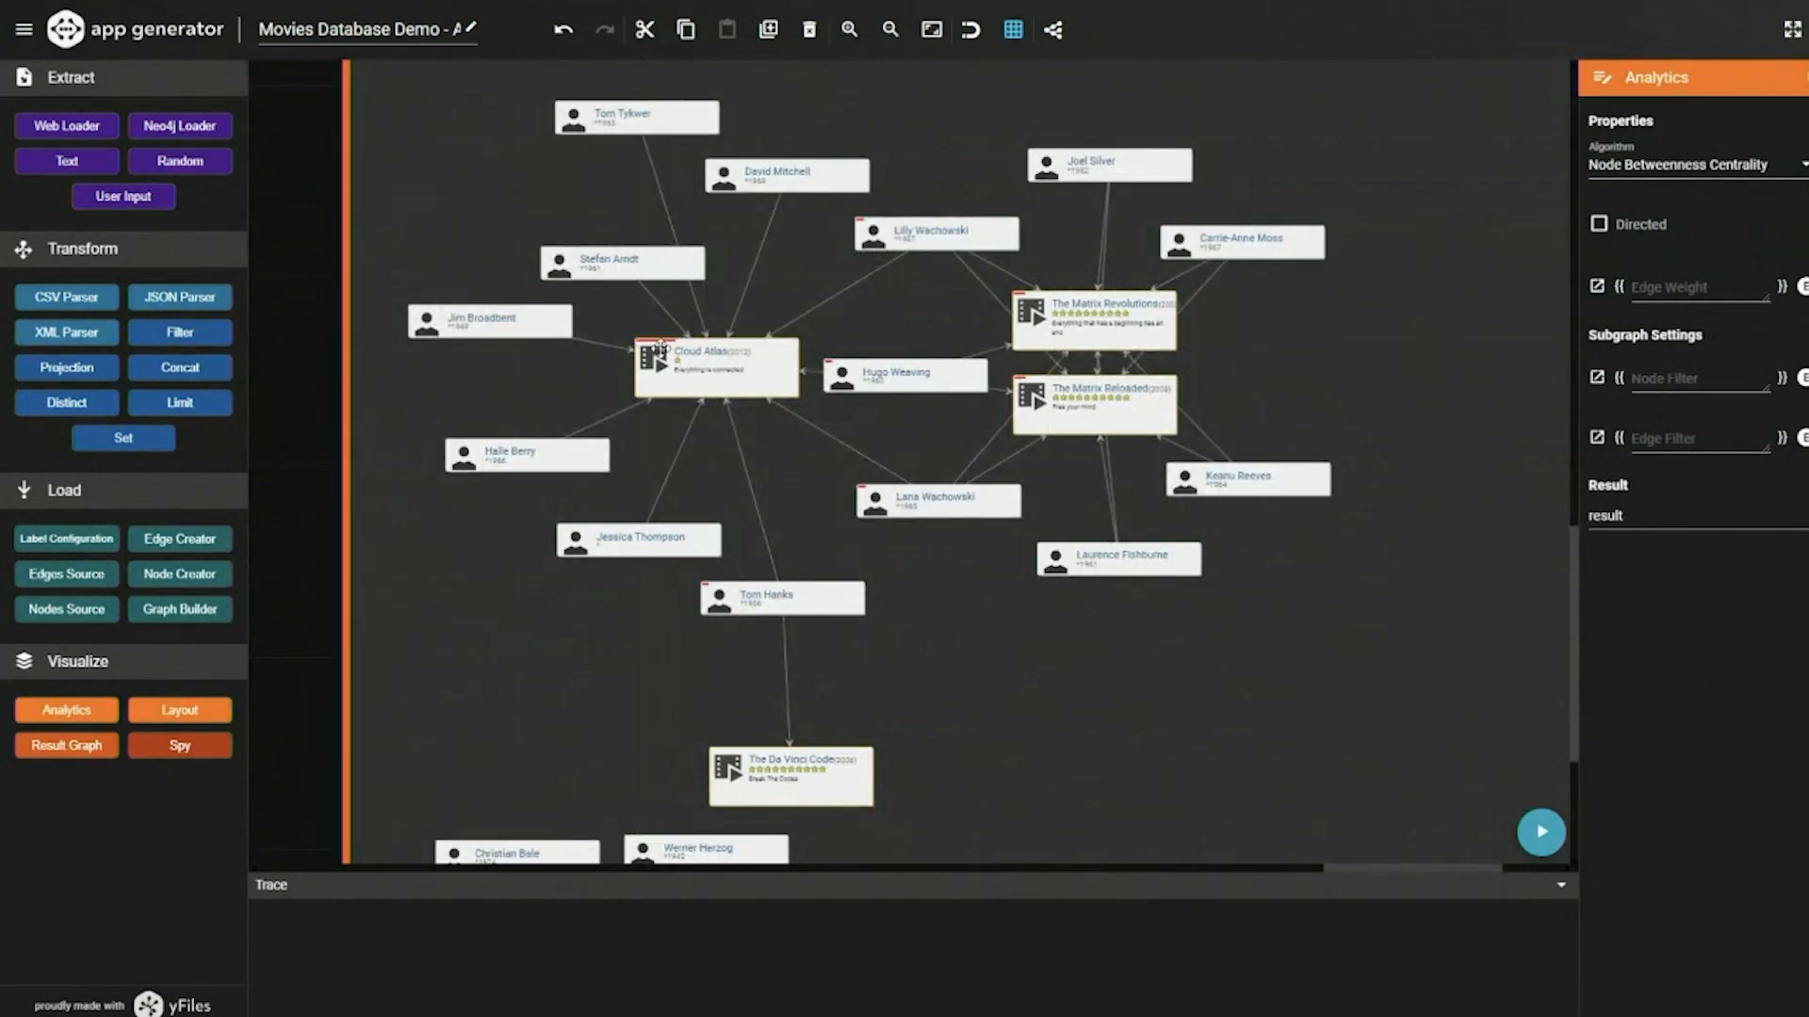
left_click(1677, 165)
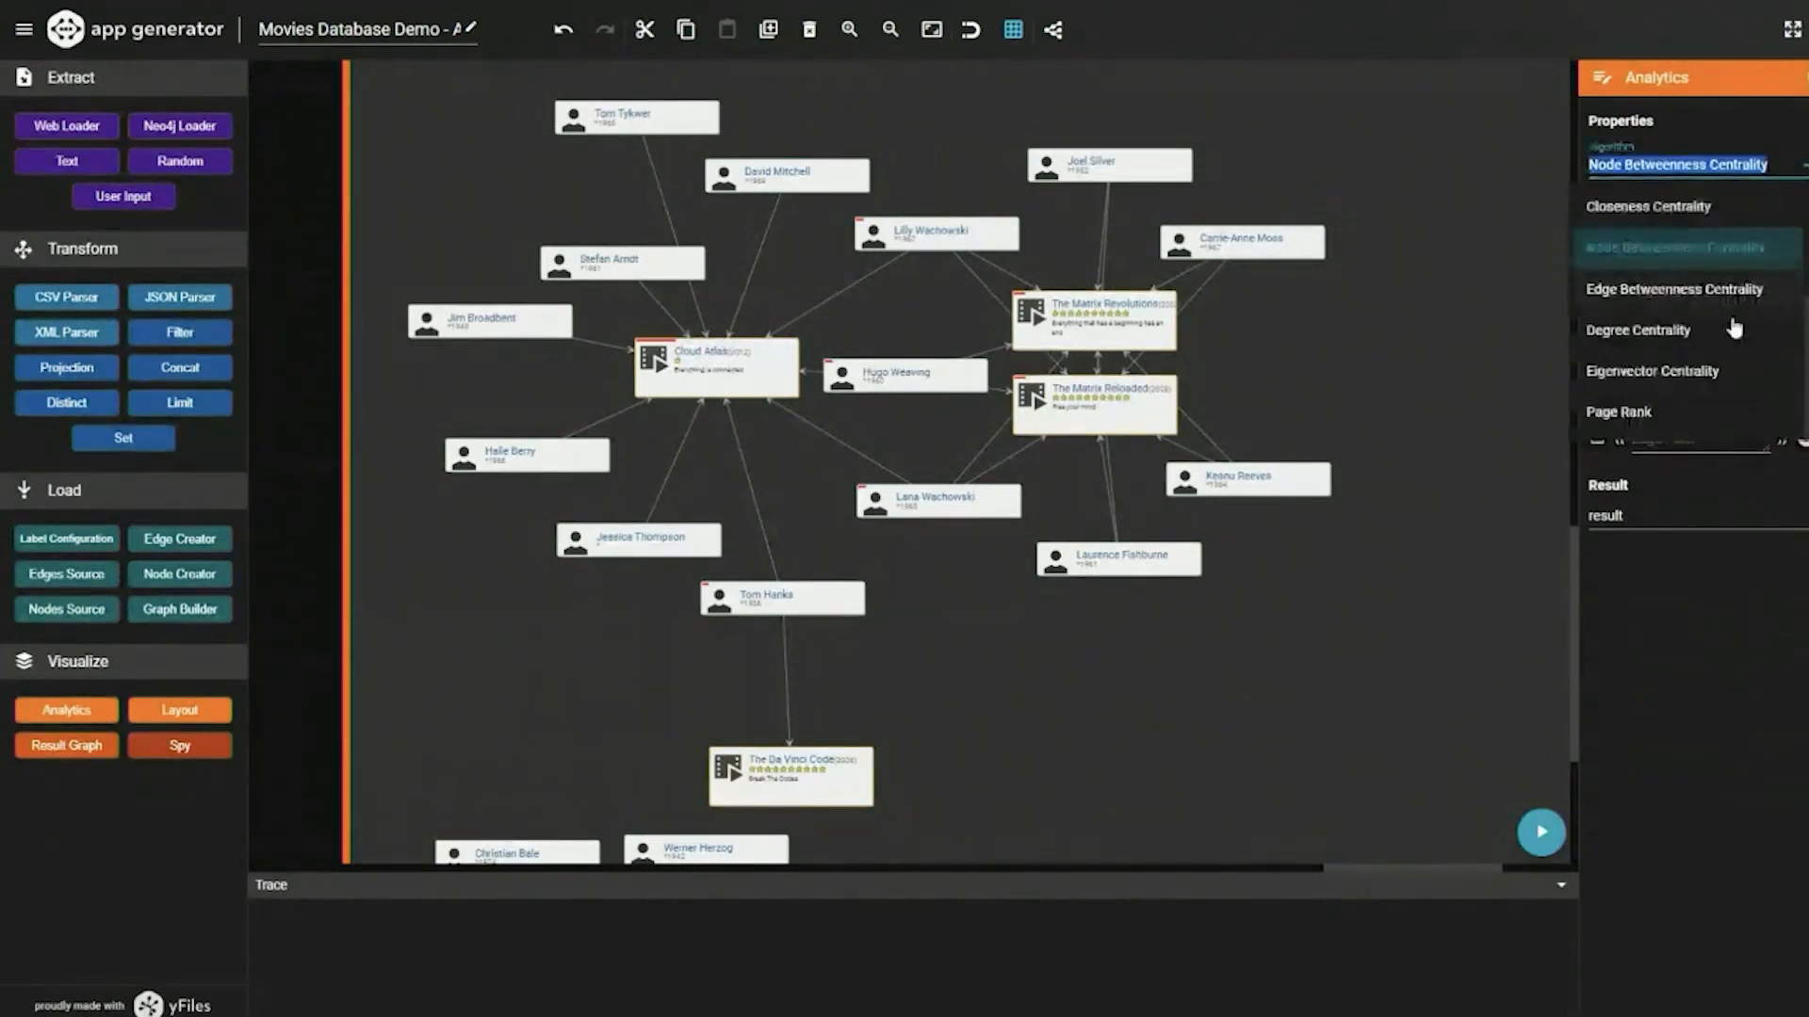
left_click(1653, 412)
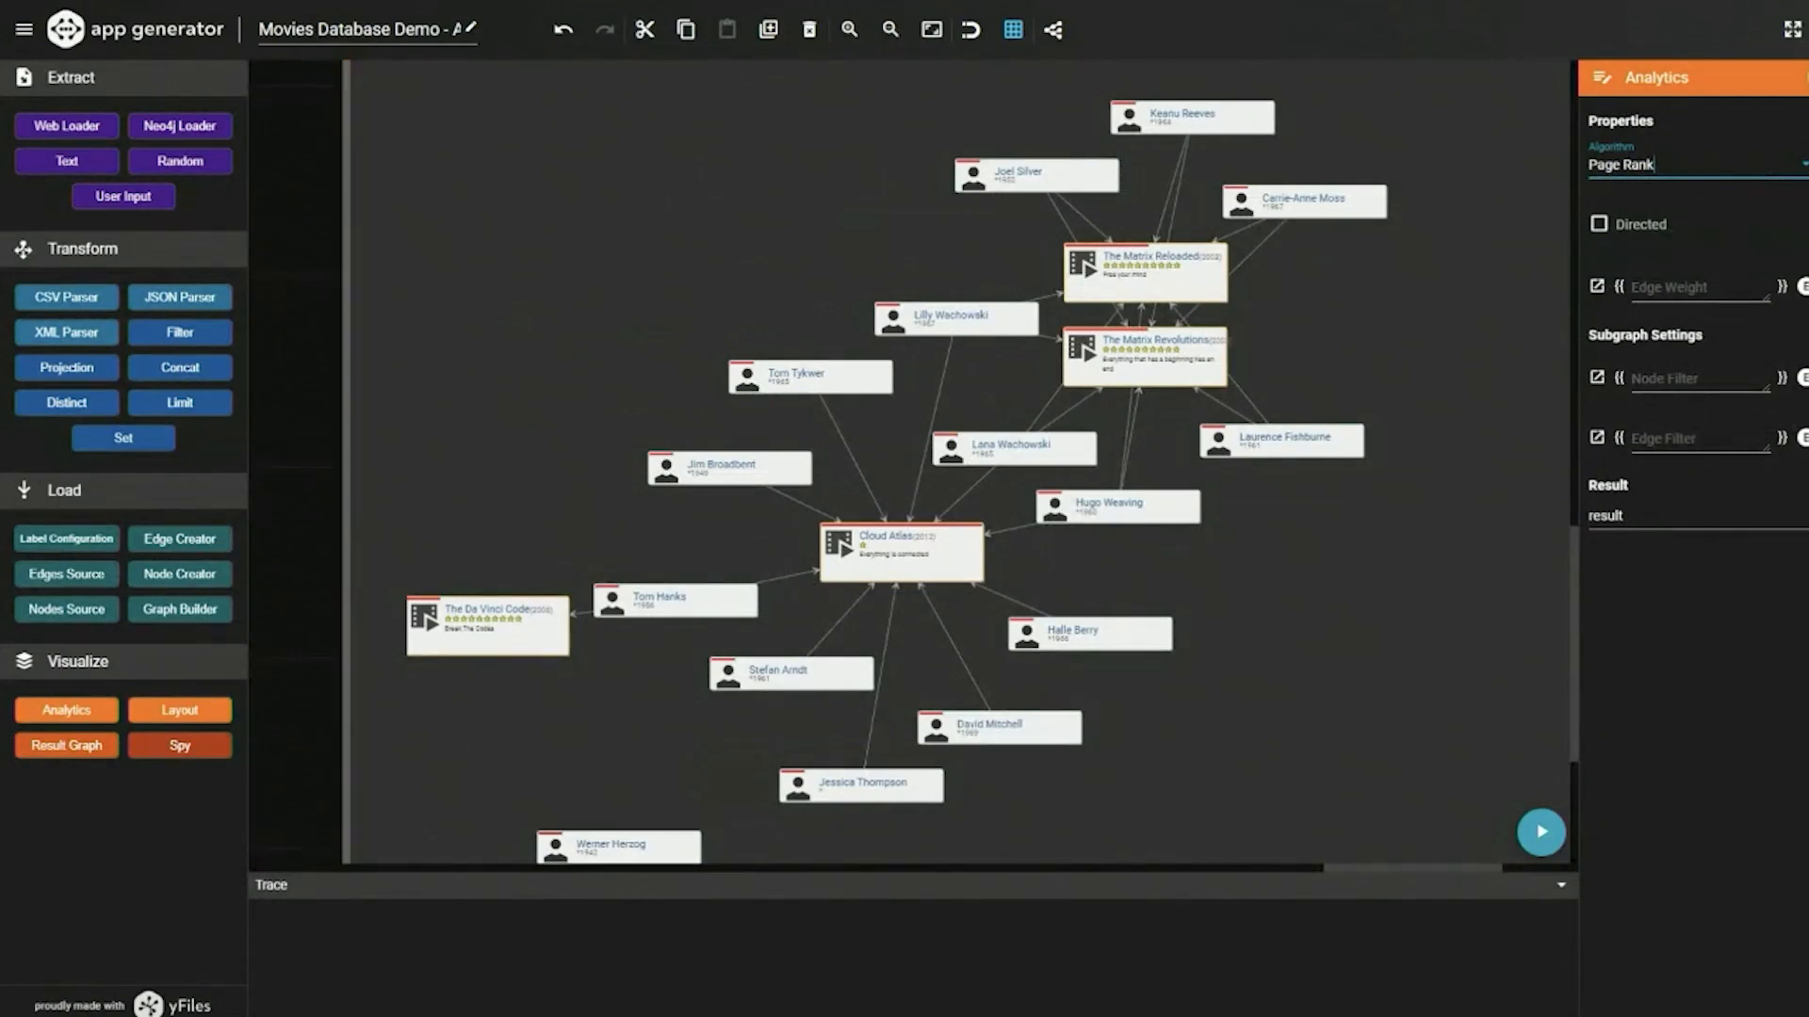
- Replace the current project with the Movies Database Demo project whose Neo4j Loader takes parameters from Text, JSON Parser and Set blocks
left_click_drag(235, 834, 1021, 566)
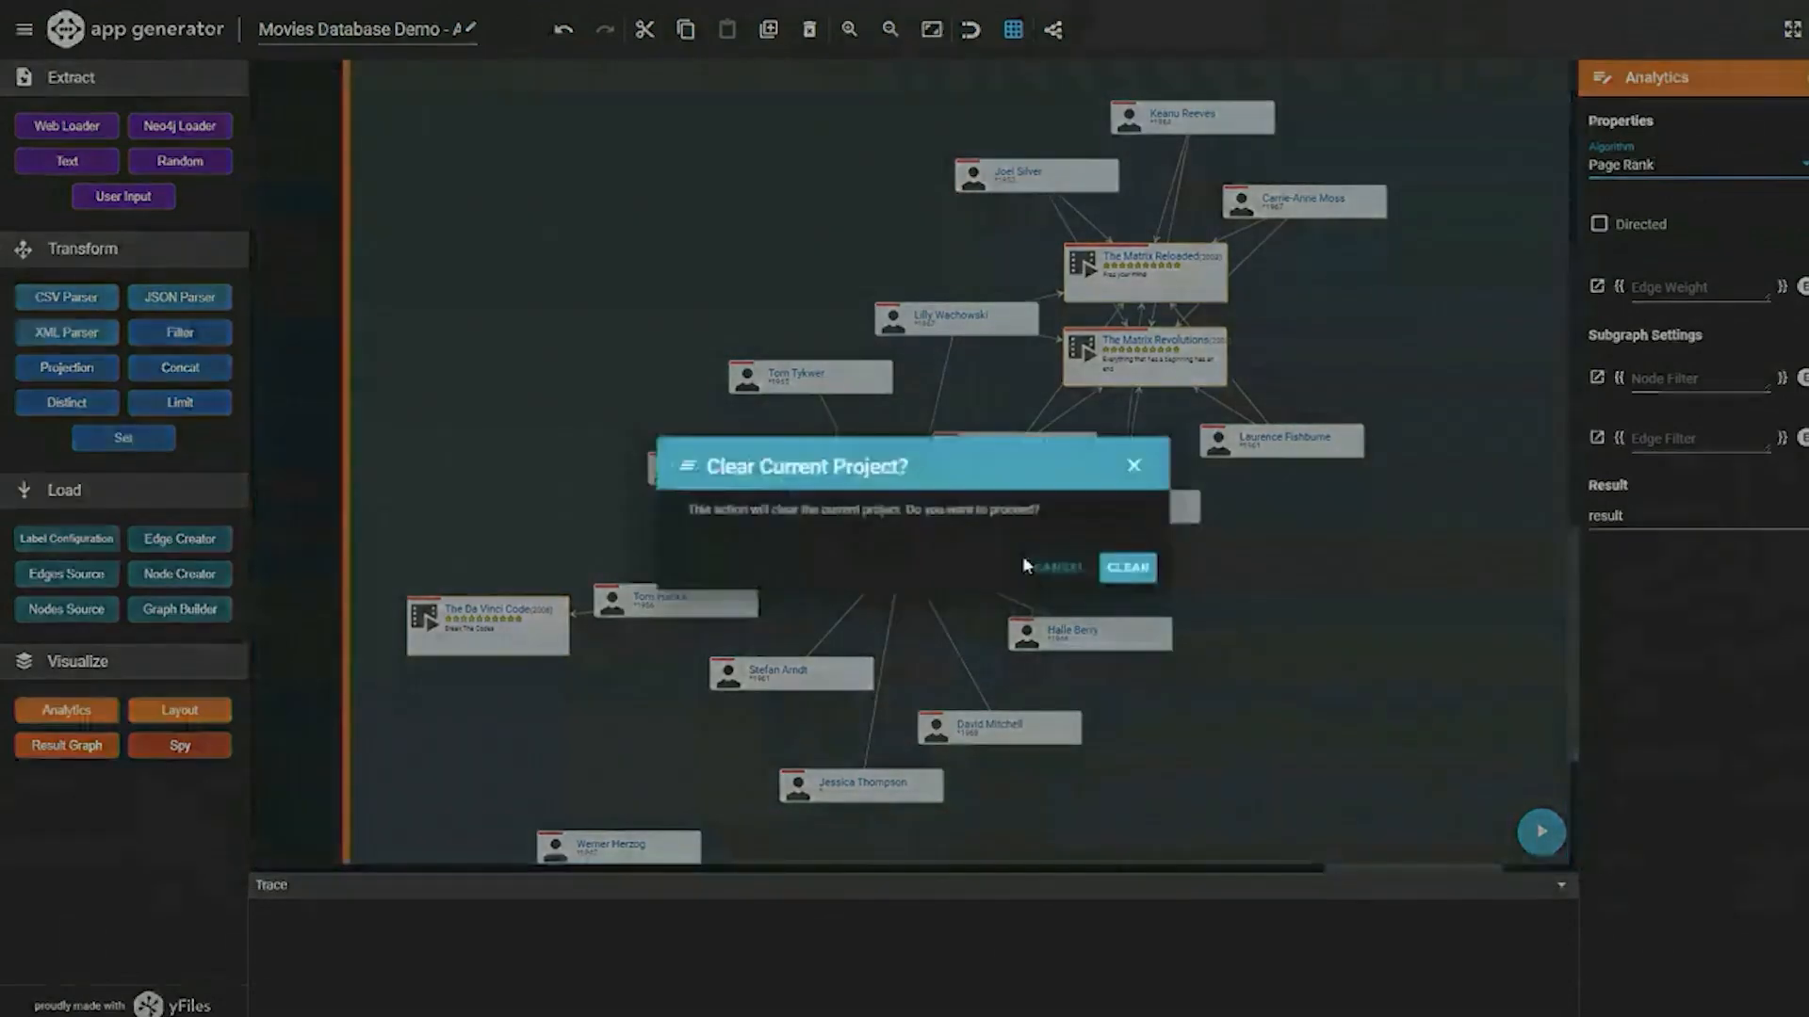
left_click(1151, 573)
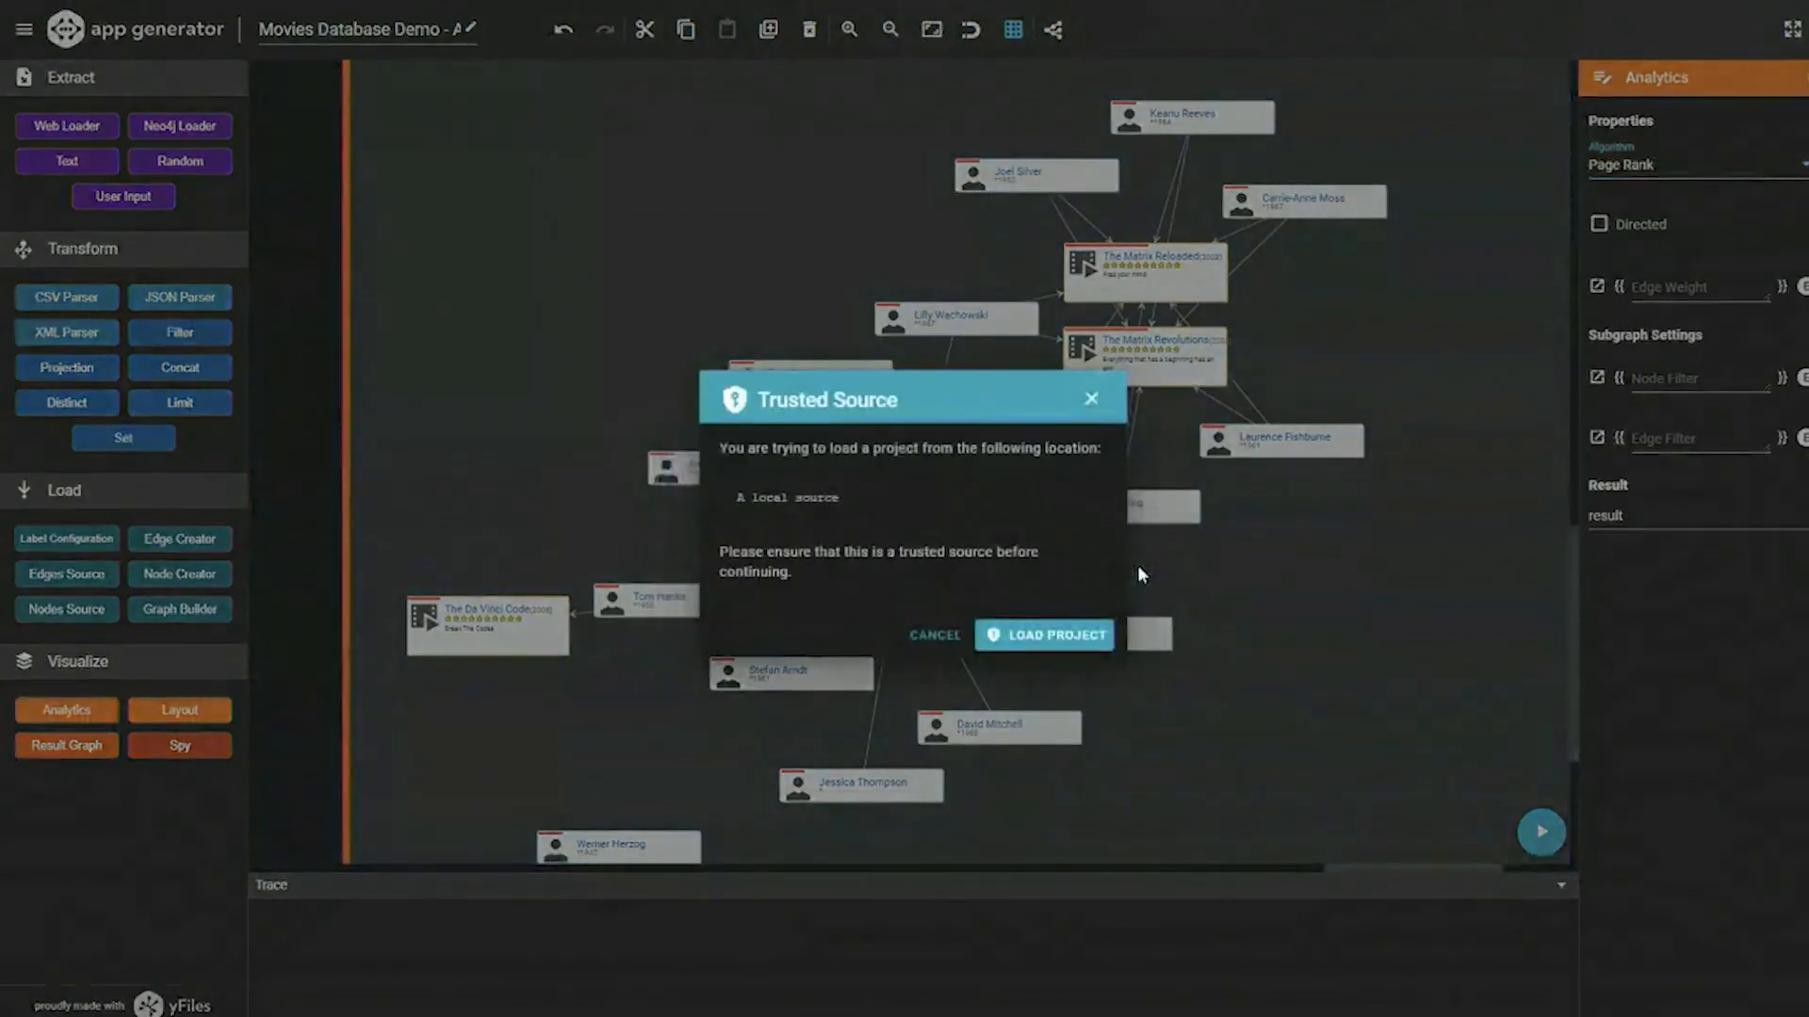
left_click(1036, 636)
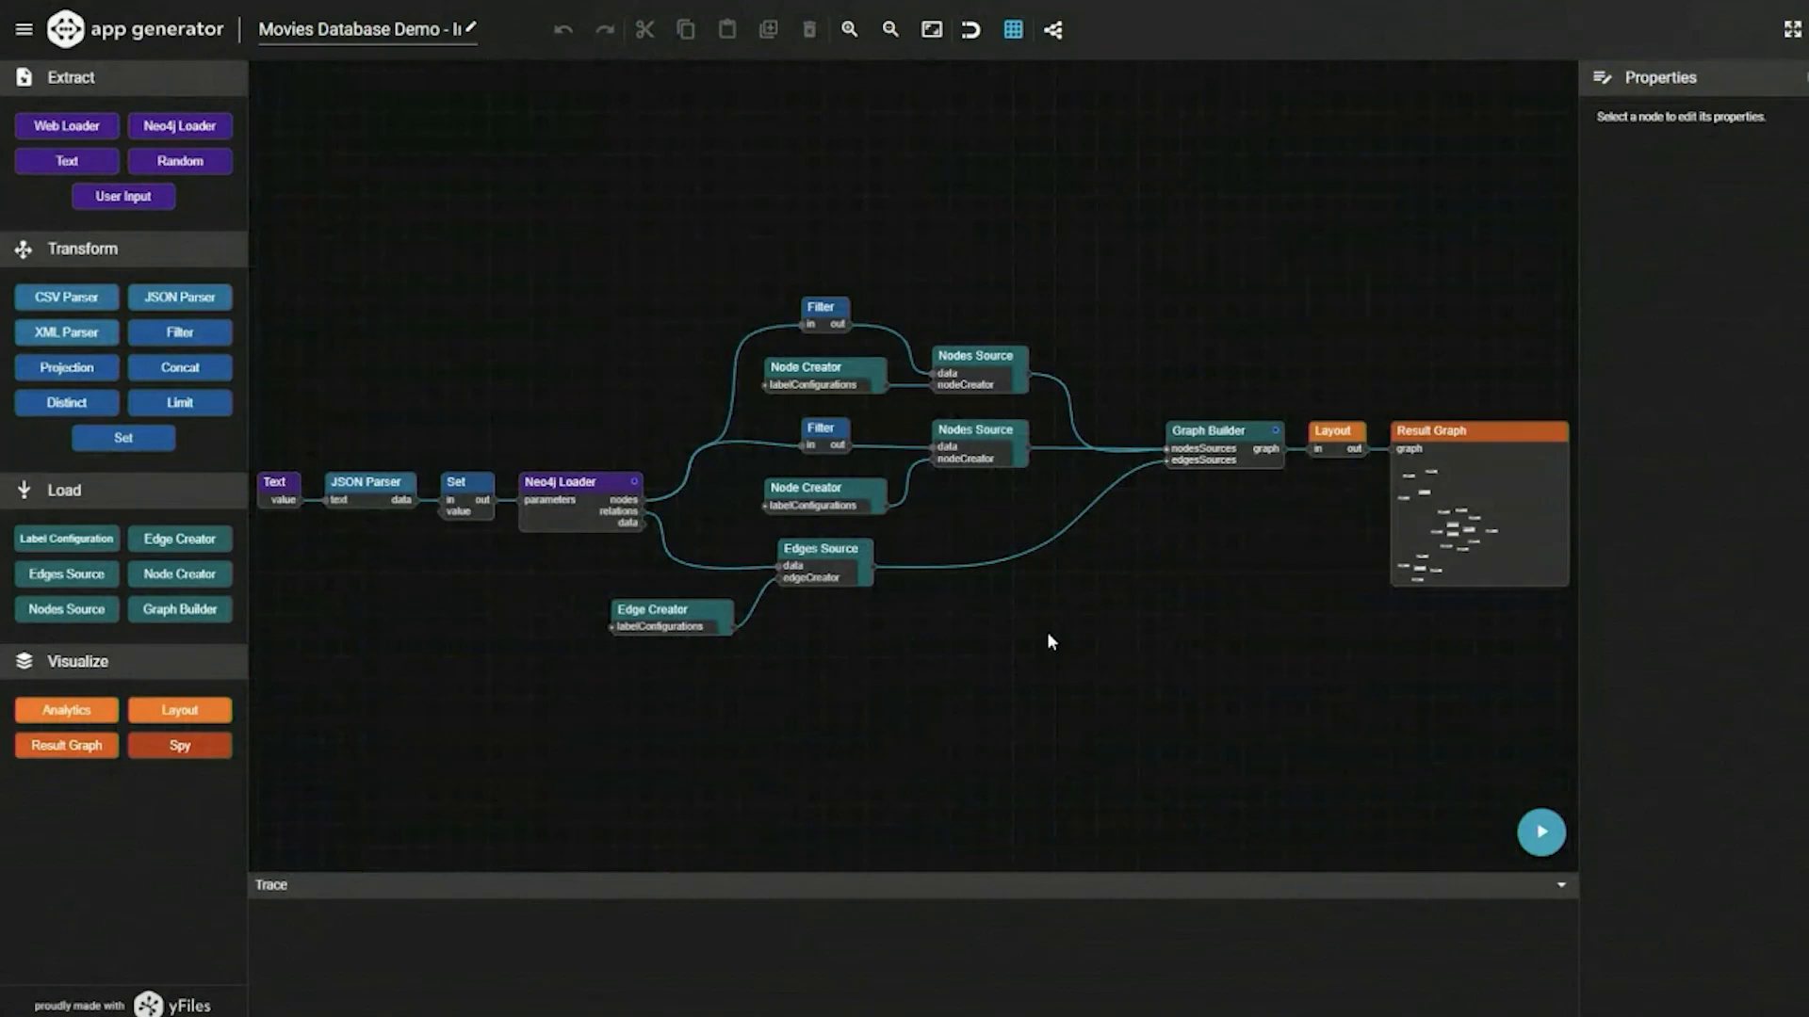
- Examine the $year and $limit parameters in the Neo4j Loader's Cypher query and the values fed into its parameters port
left_click(591, 502)
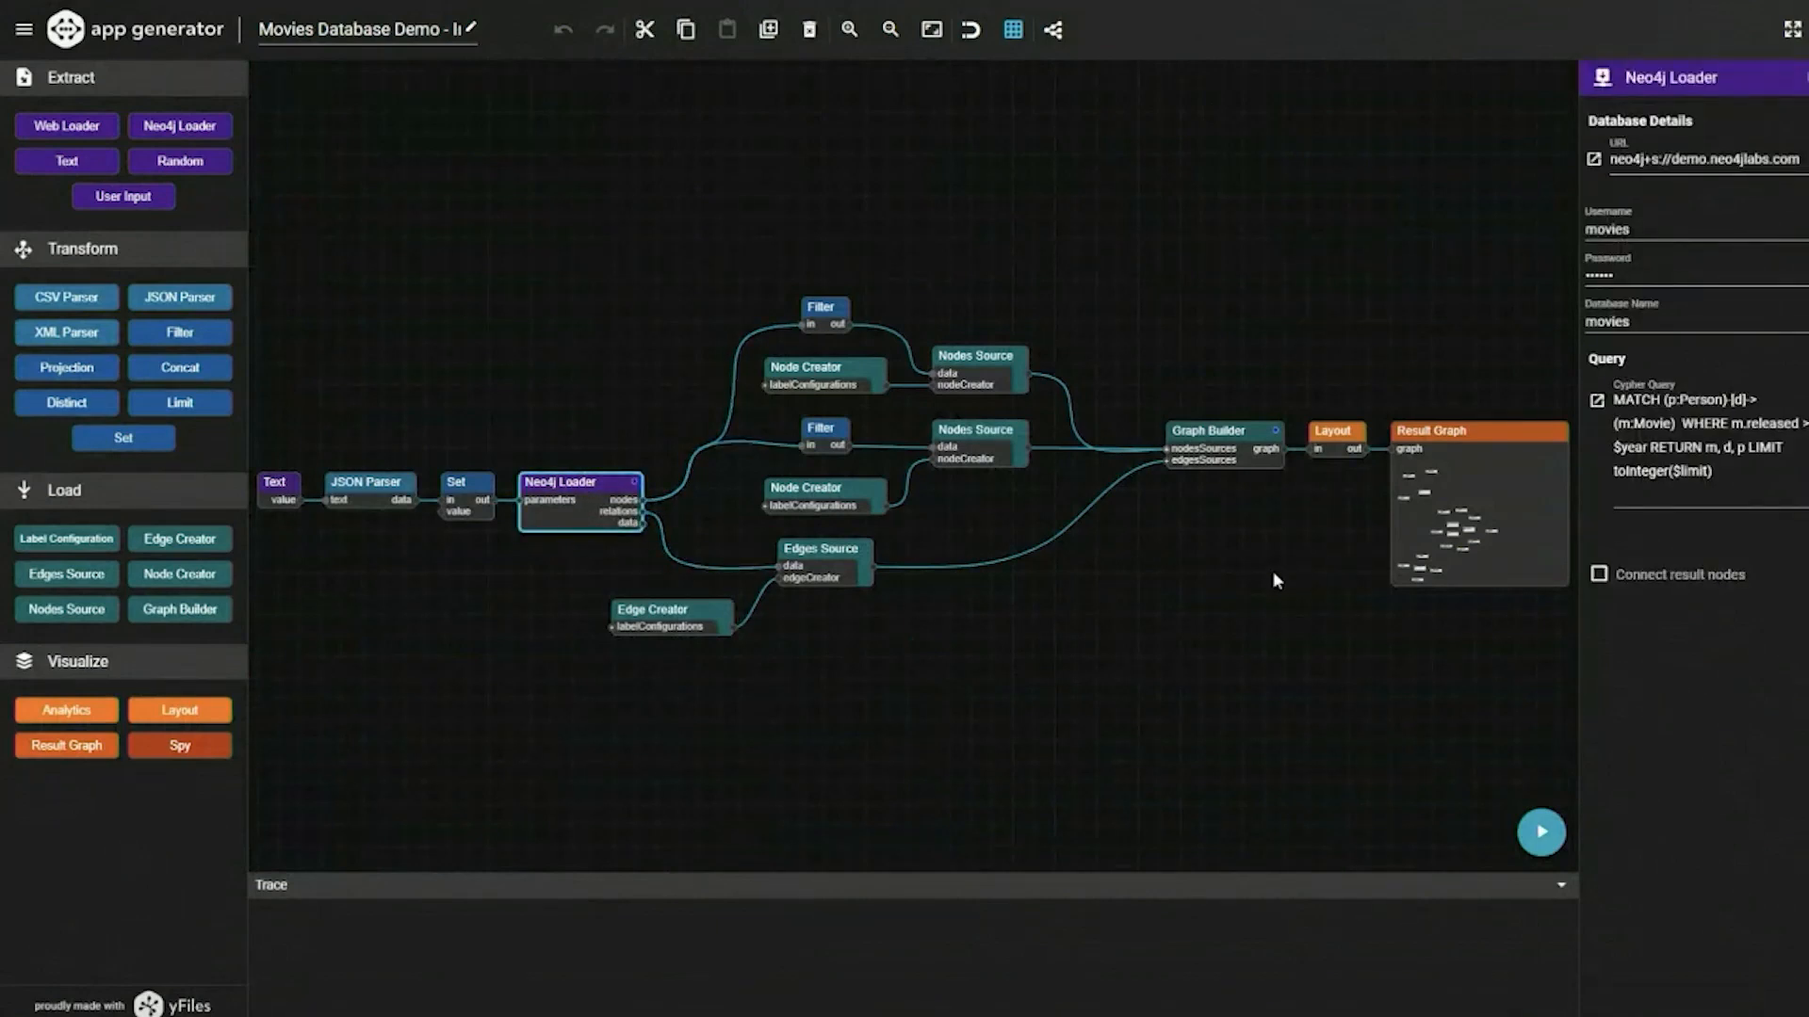
left_click(1596, 403)
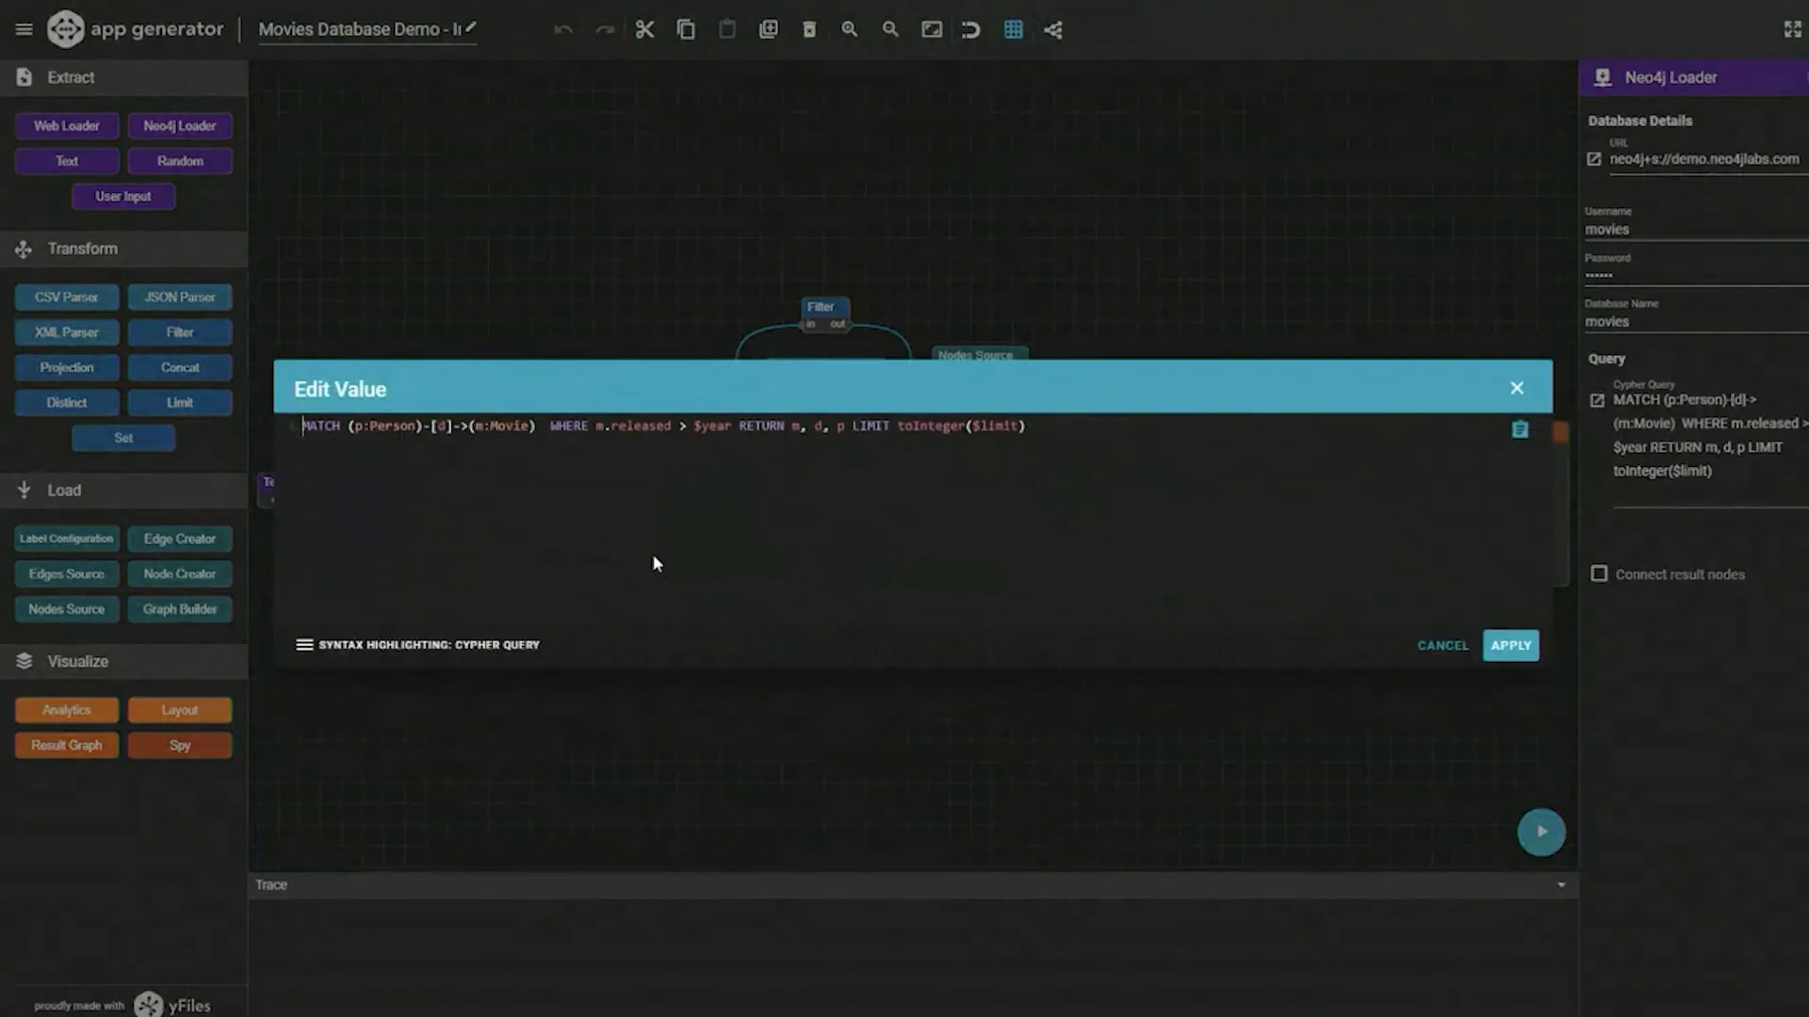
left_click(971, 424)
left_click_drag(695, 427, 735, 426)
left_click(1455, 649)
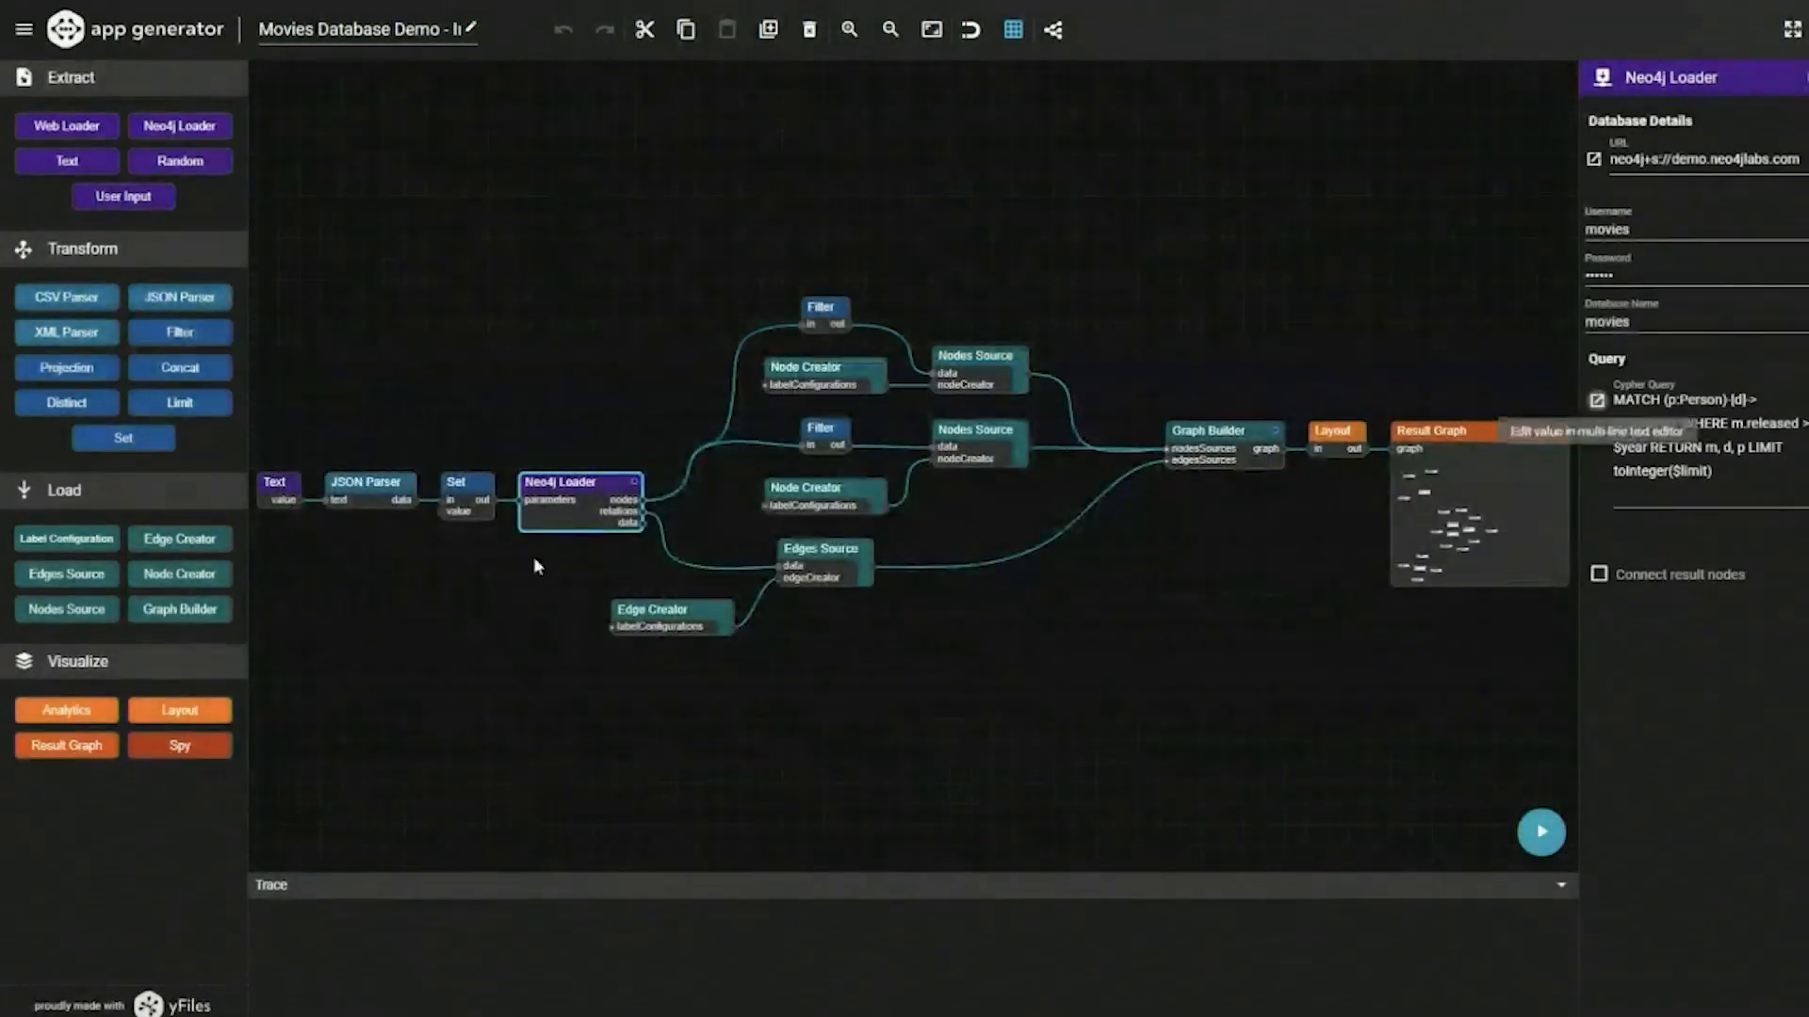
scroll(529, 533, "up", 3)
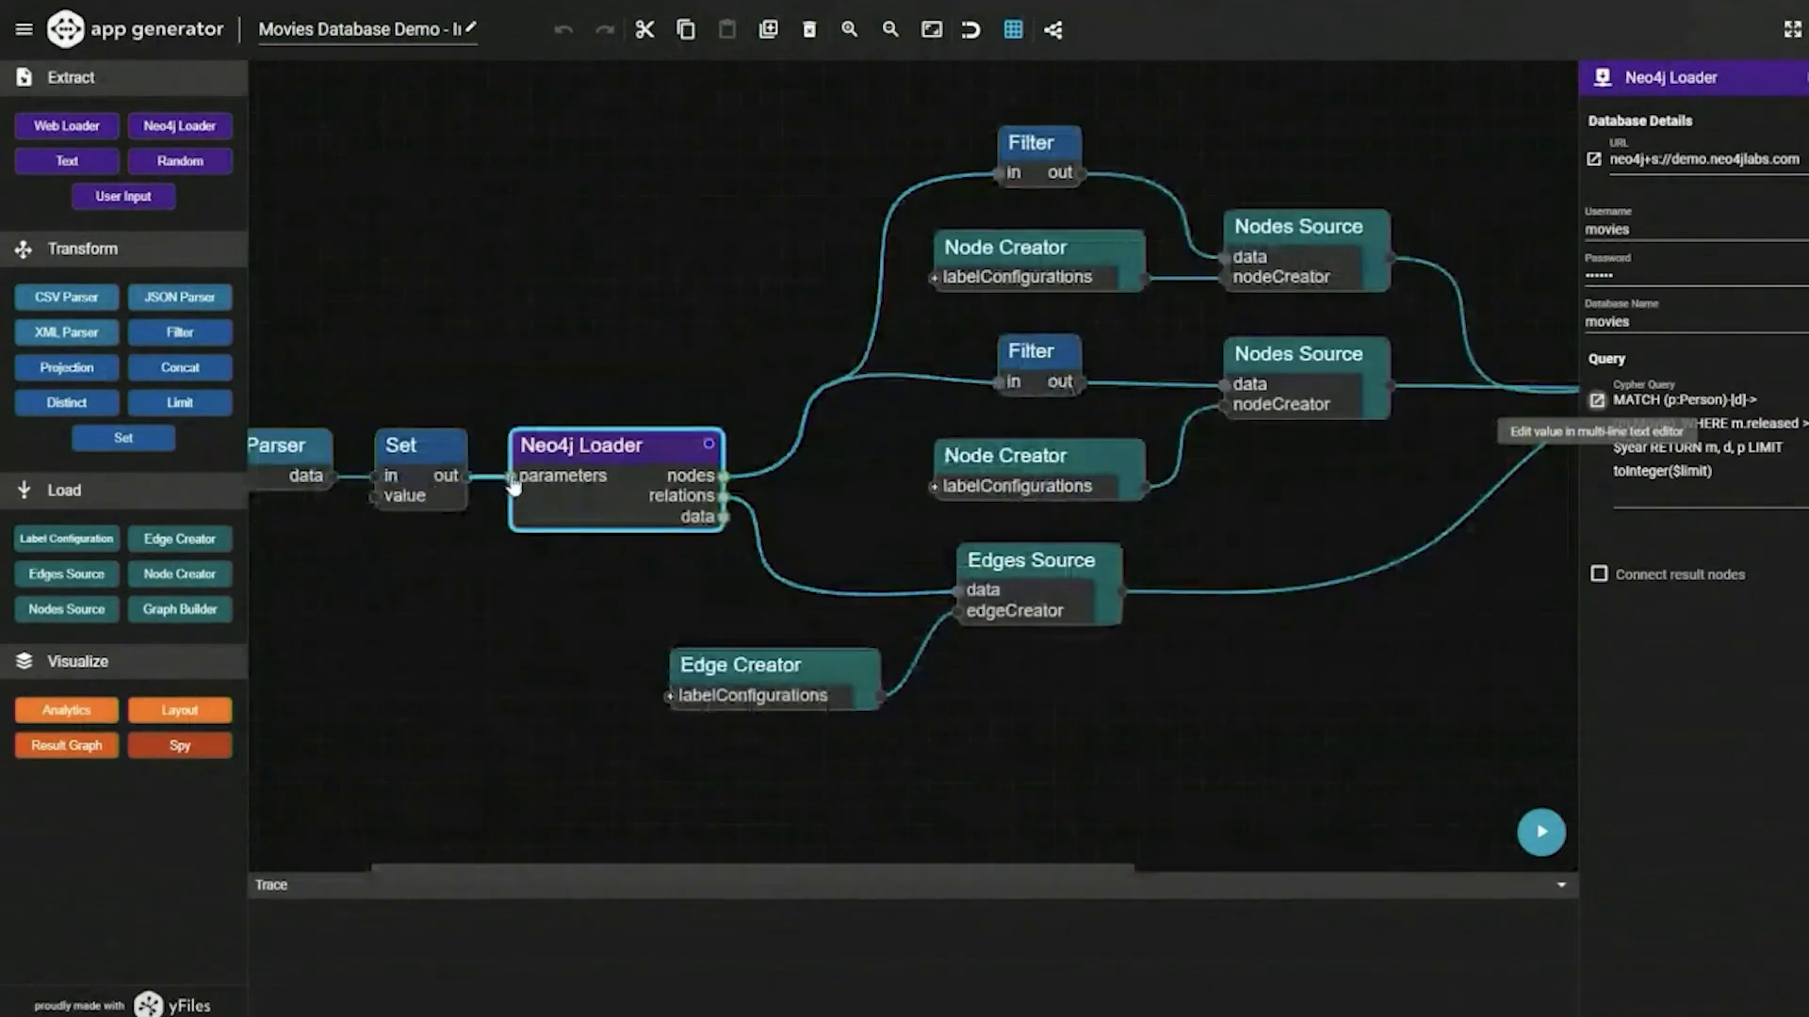
mouse_move(514, 483)
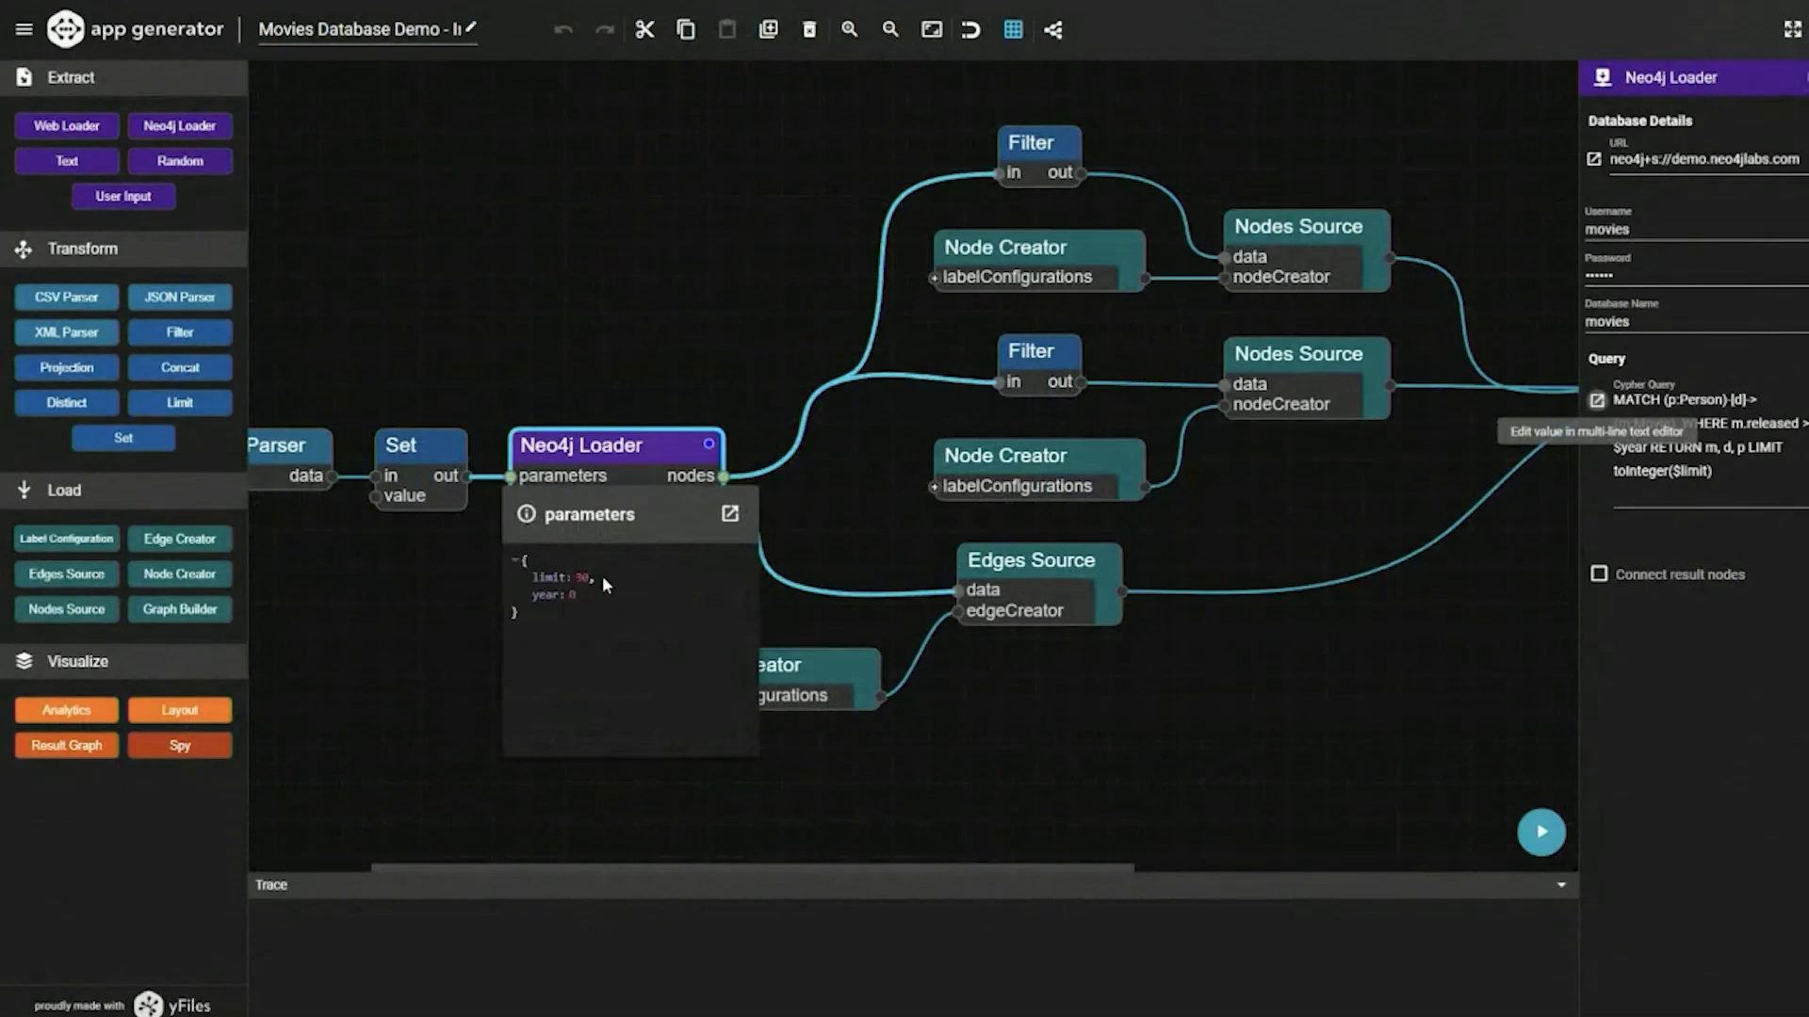
- Add a User Input block below the Set block, submit 2000 as its value, and connect it to the Set block's value port
left_click_drag(111, 182, 377, 659)
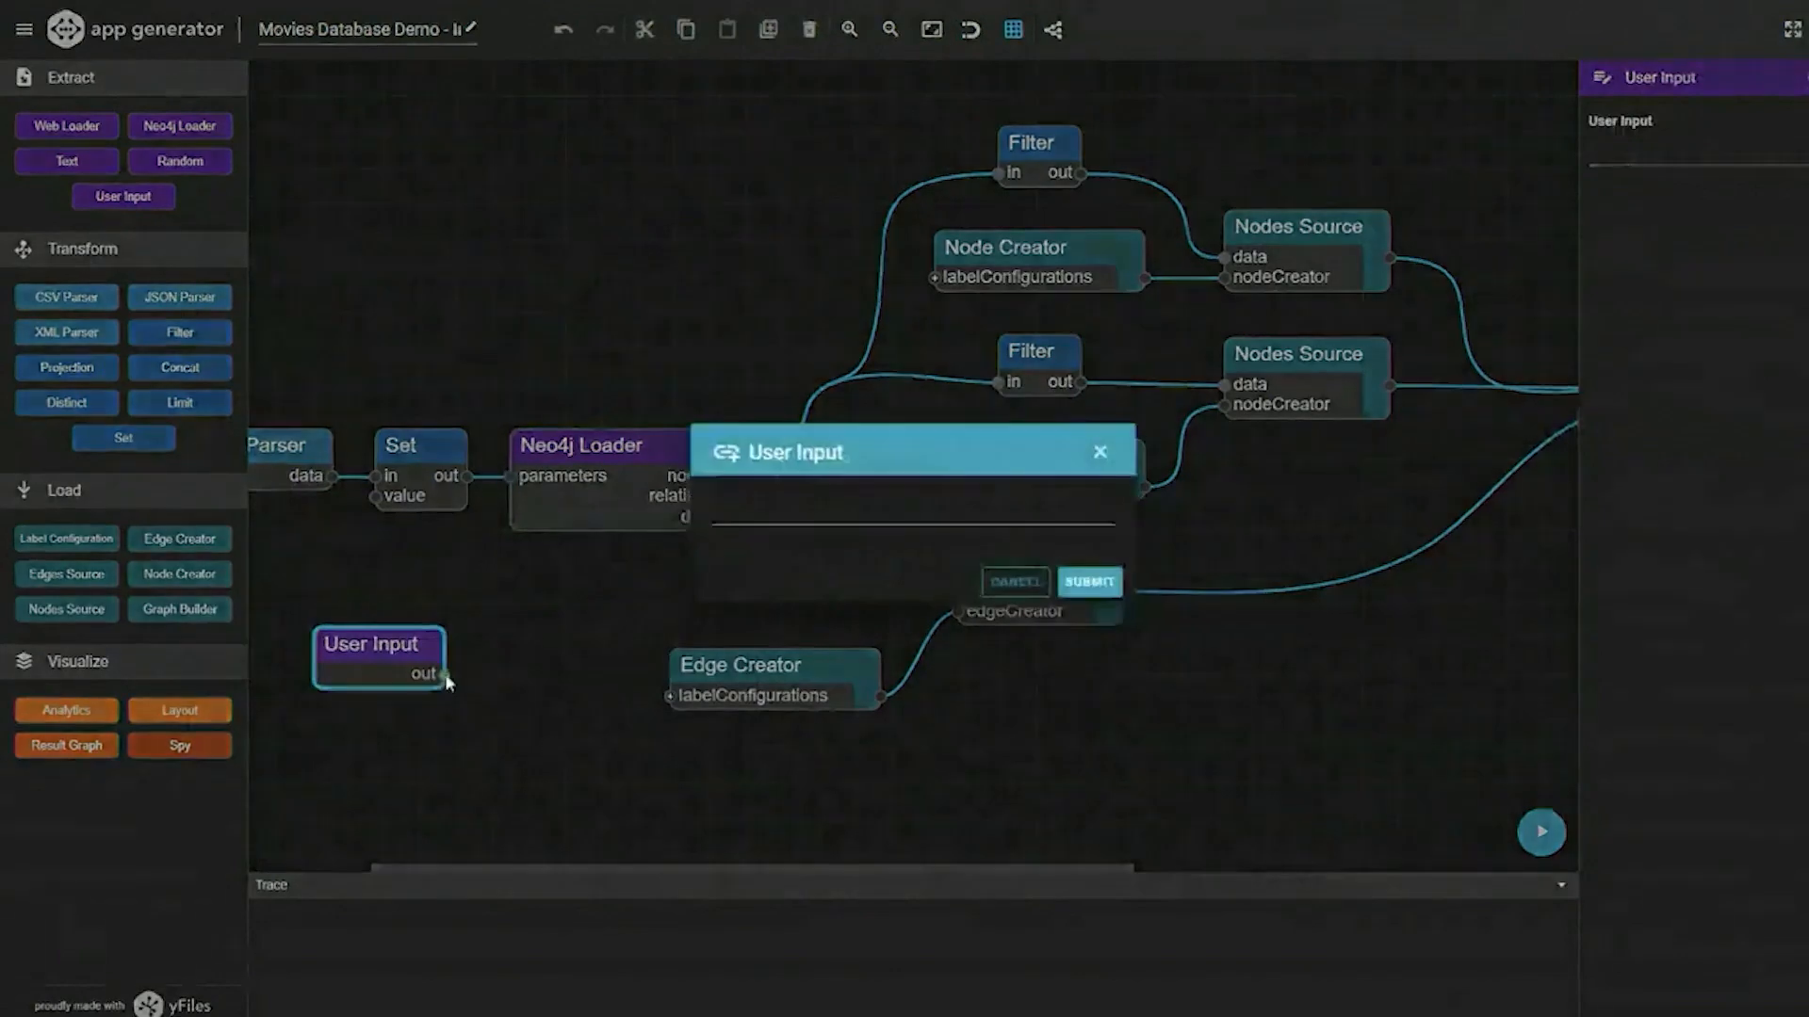
left_click(841, 512)
type("2000")
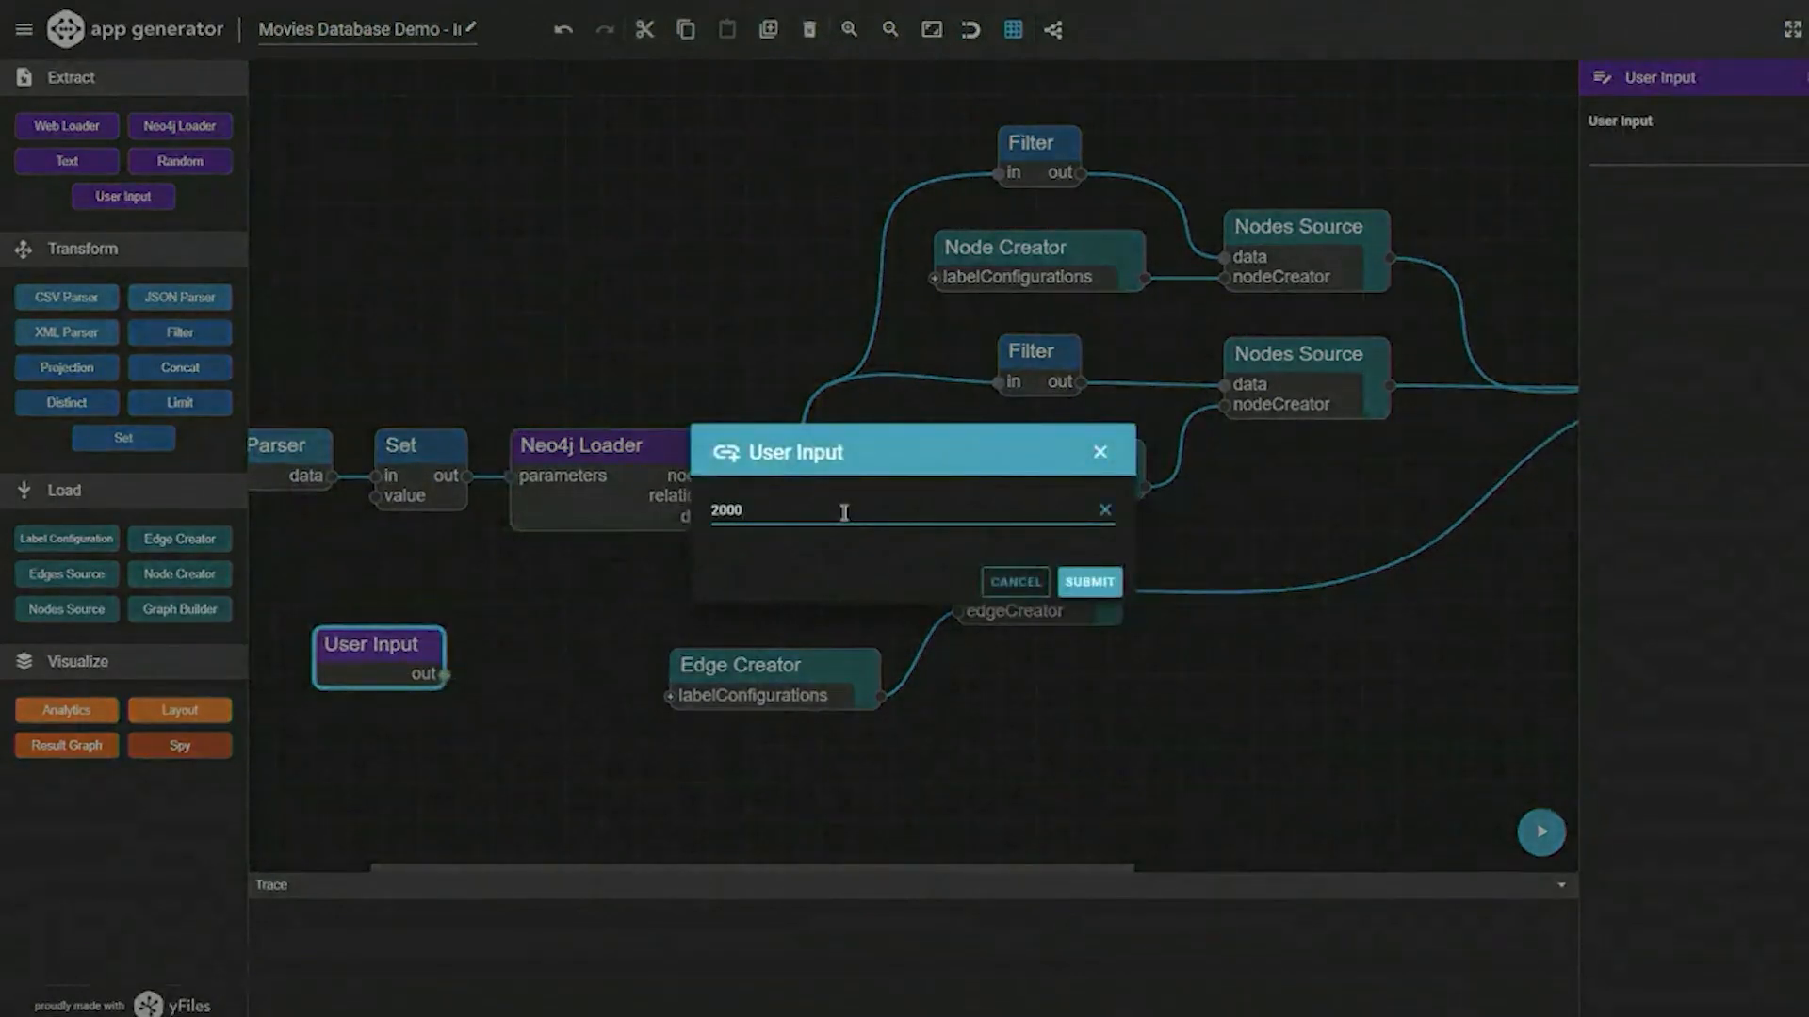
left_click(1089, 583)
left_click_drag(444, 675, 377, 496)
- Run the application preview and submit 1990 as the user input
scroll(672, 438, "down", 4)
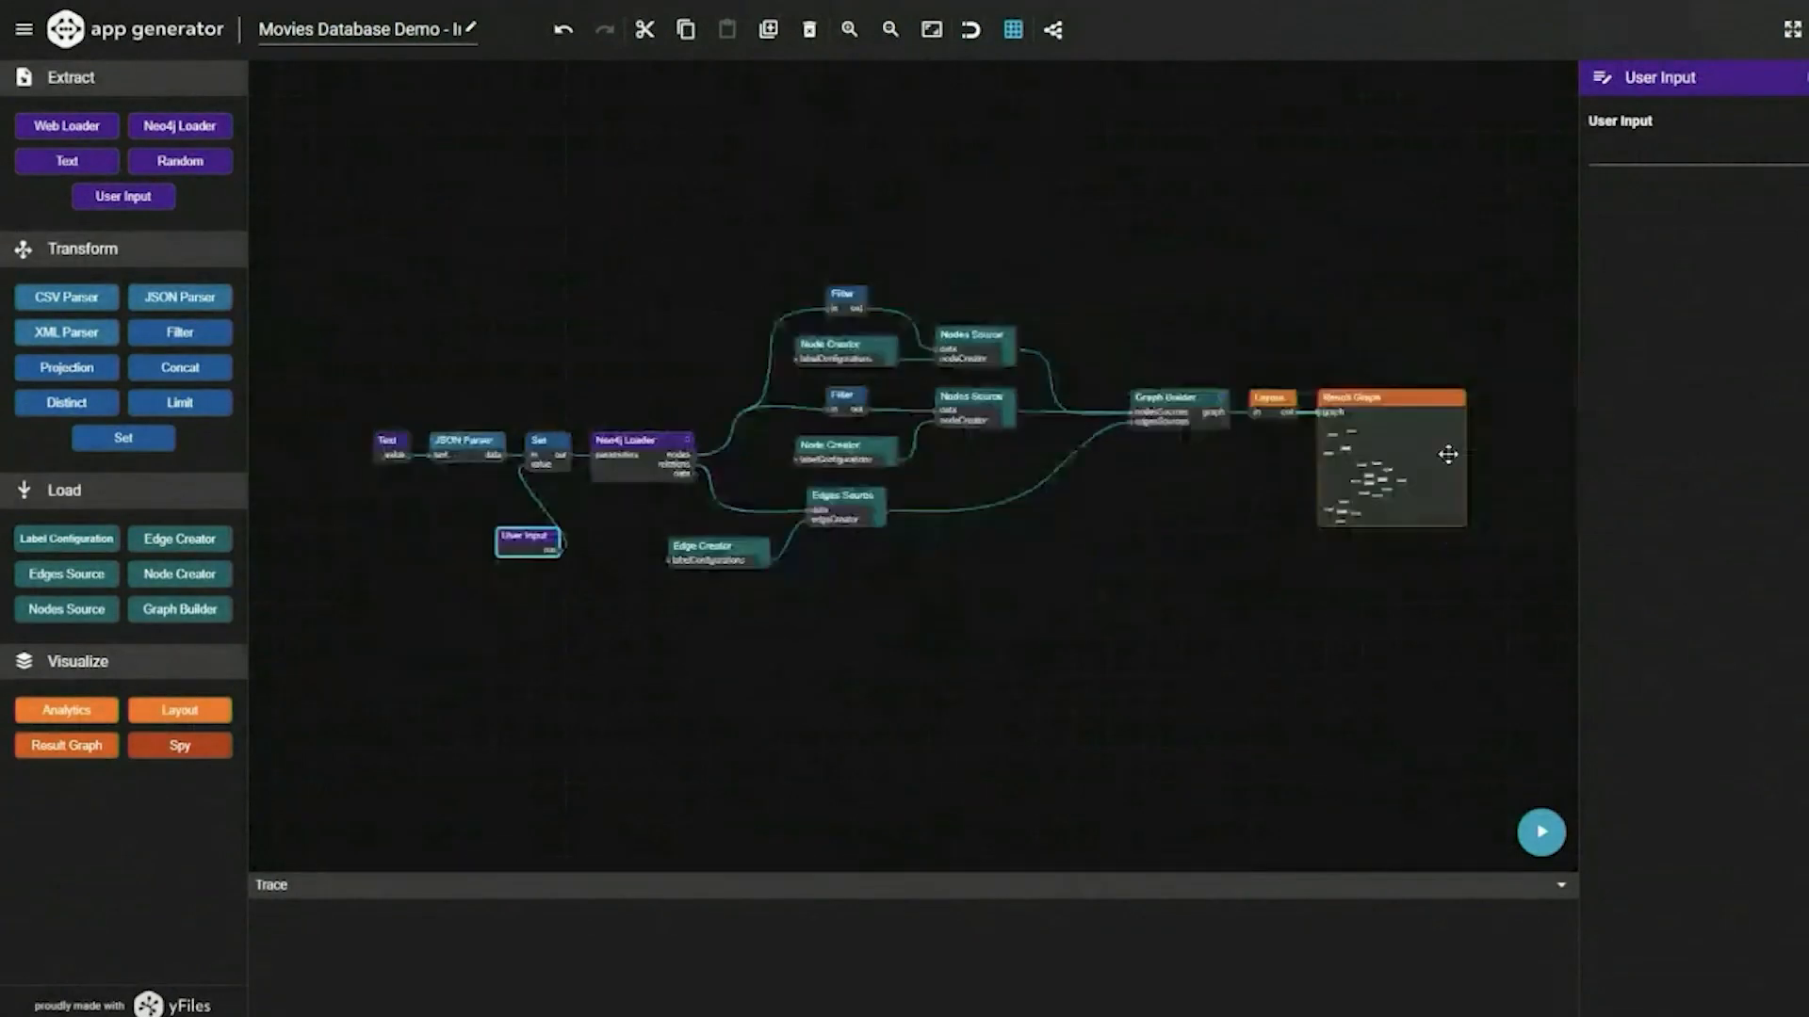
scroll(1478, 483, "up", 2)
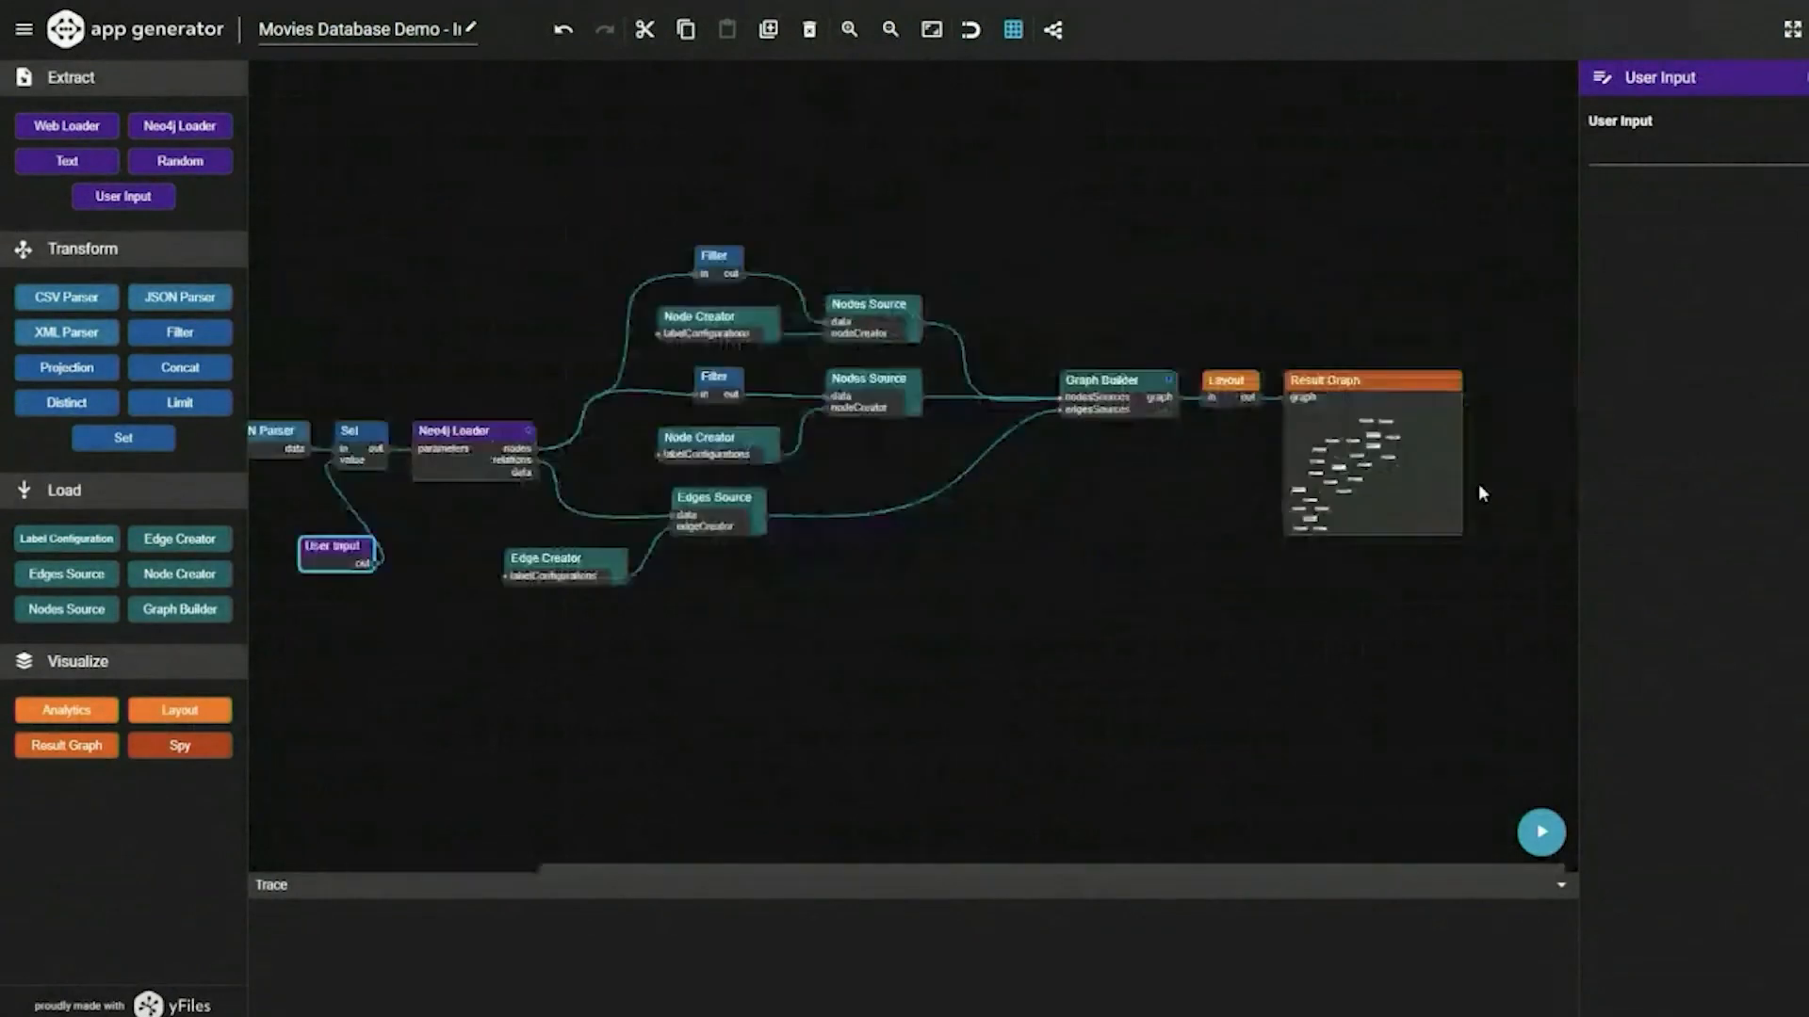
left_click(1539, 833)
left_click_drag(727, 509, 762, 509)
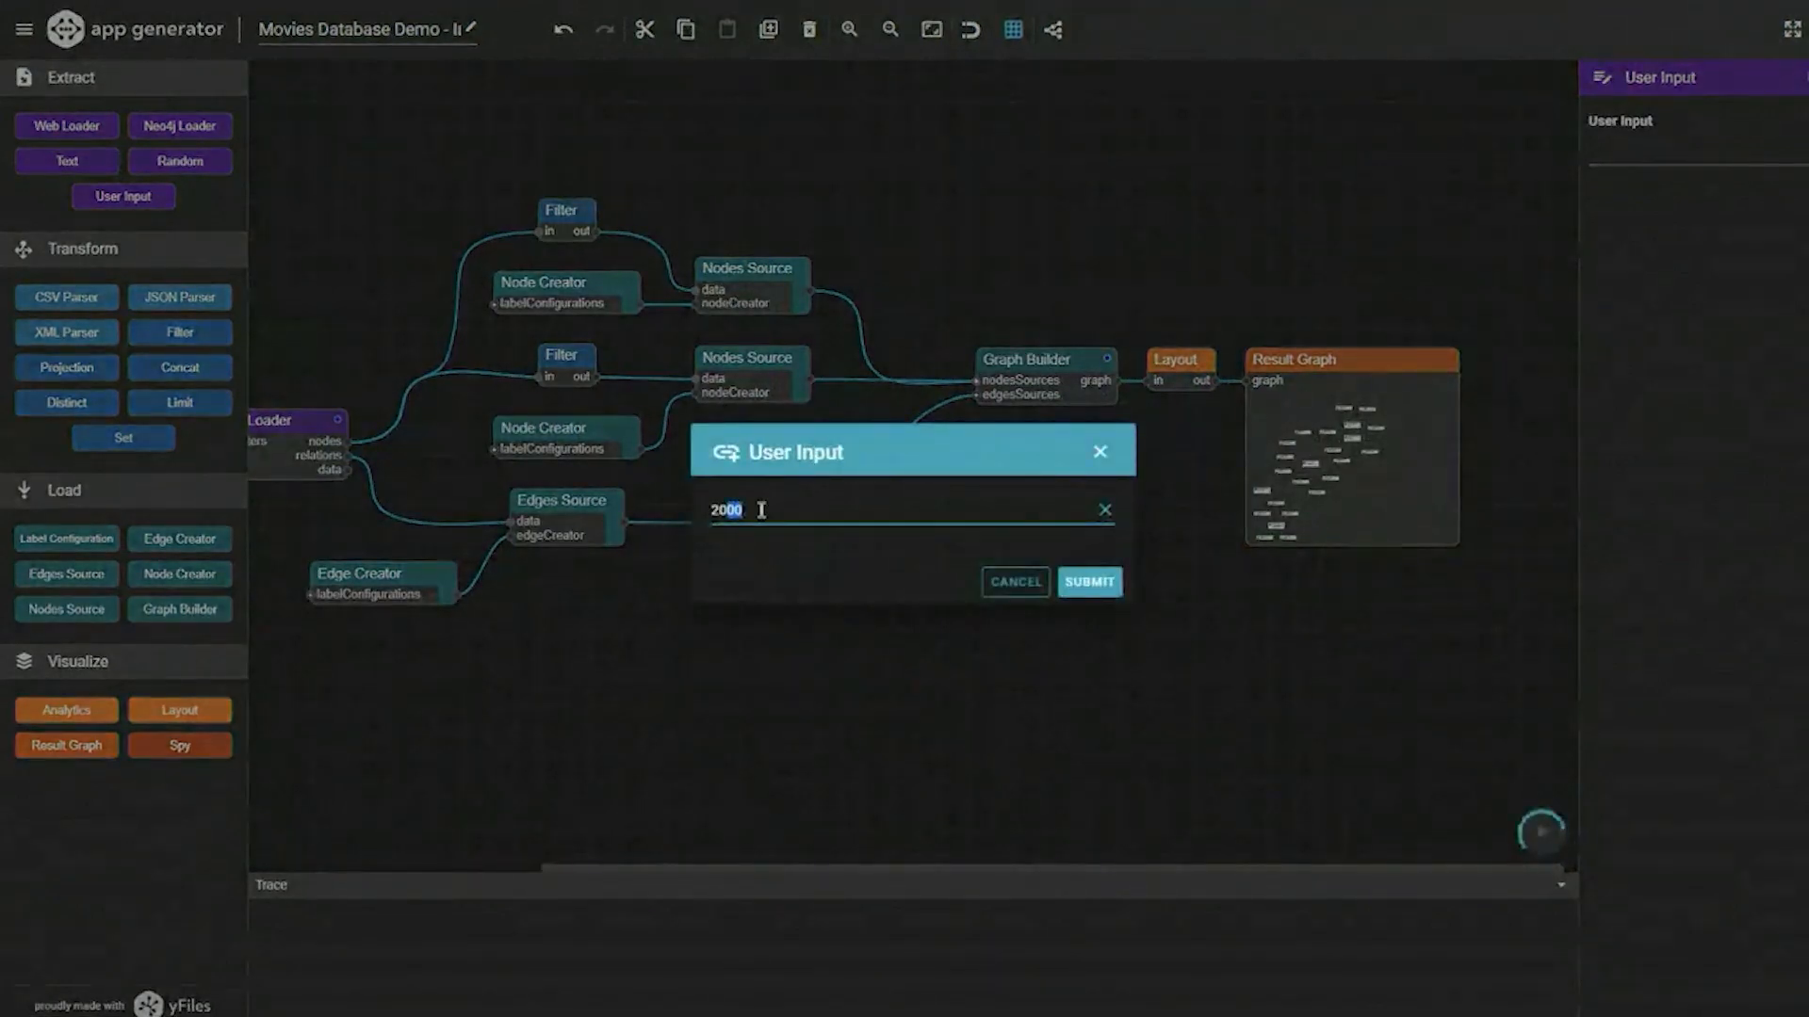
key("BackSpace")
key("BackSpace")
key("BackSpace")
type("1990")
left_click(1088, 584)
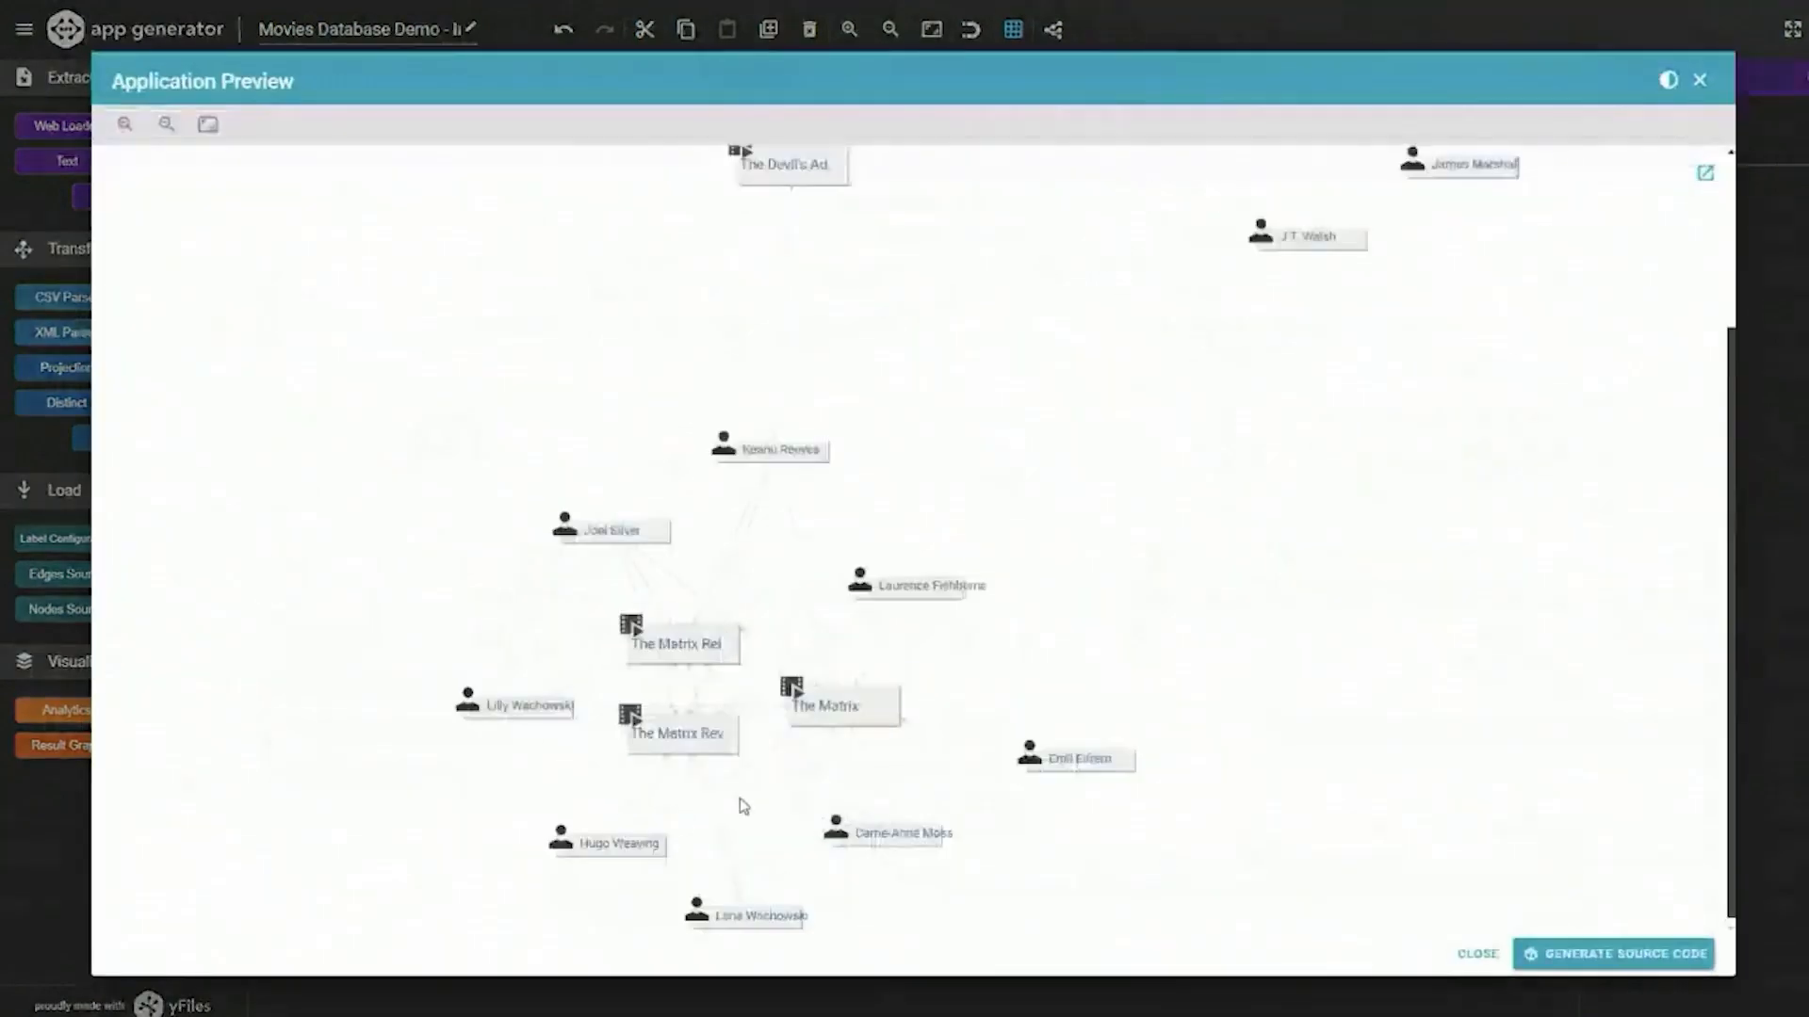
- Inspect the movies and their release years in the application preview, and close the preview
scroll(728, 607, "up", 1)
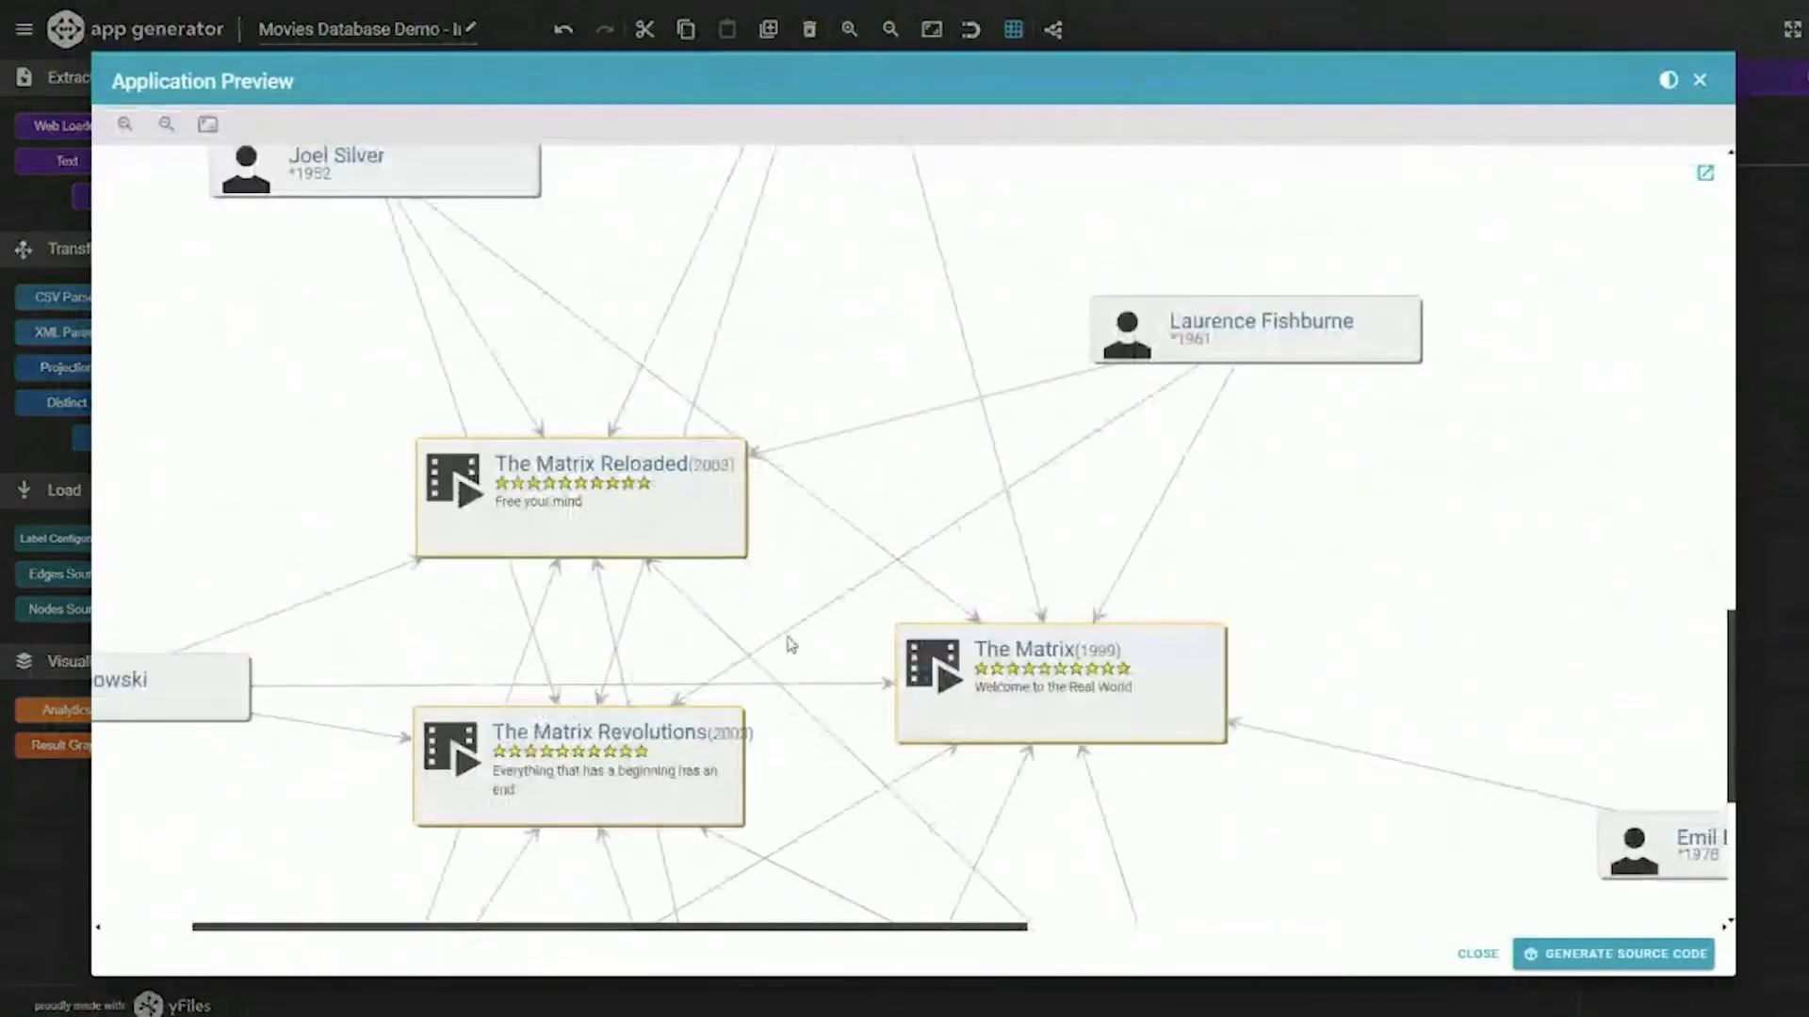
scroll(891, 571, "down", 1)
scroll(890, 571, "down", 3)
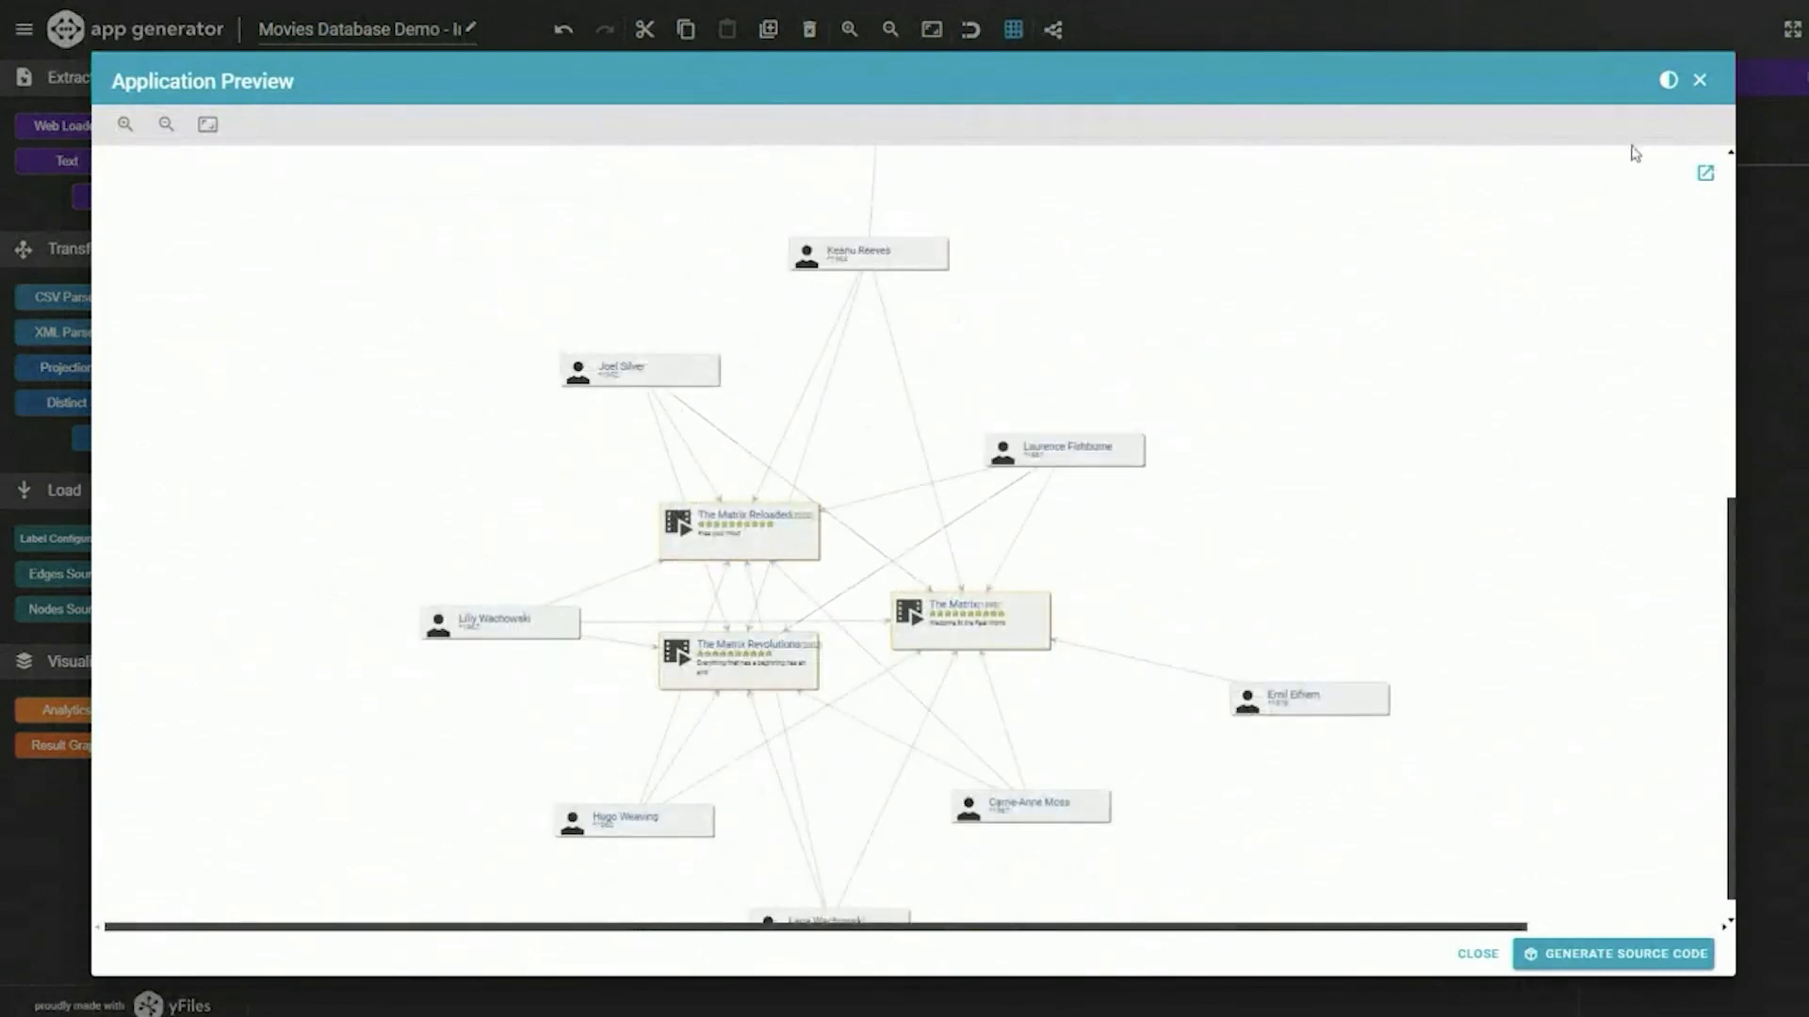
left_click(1700, 80)
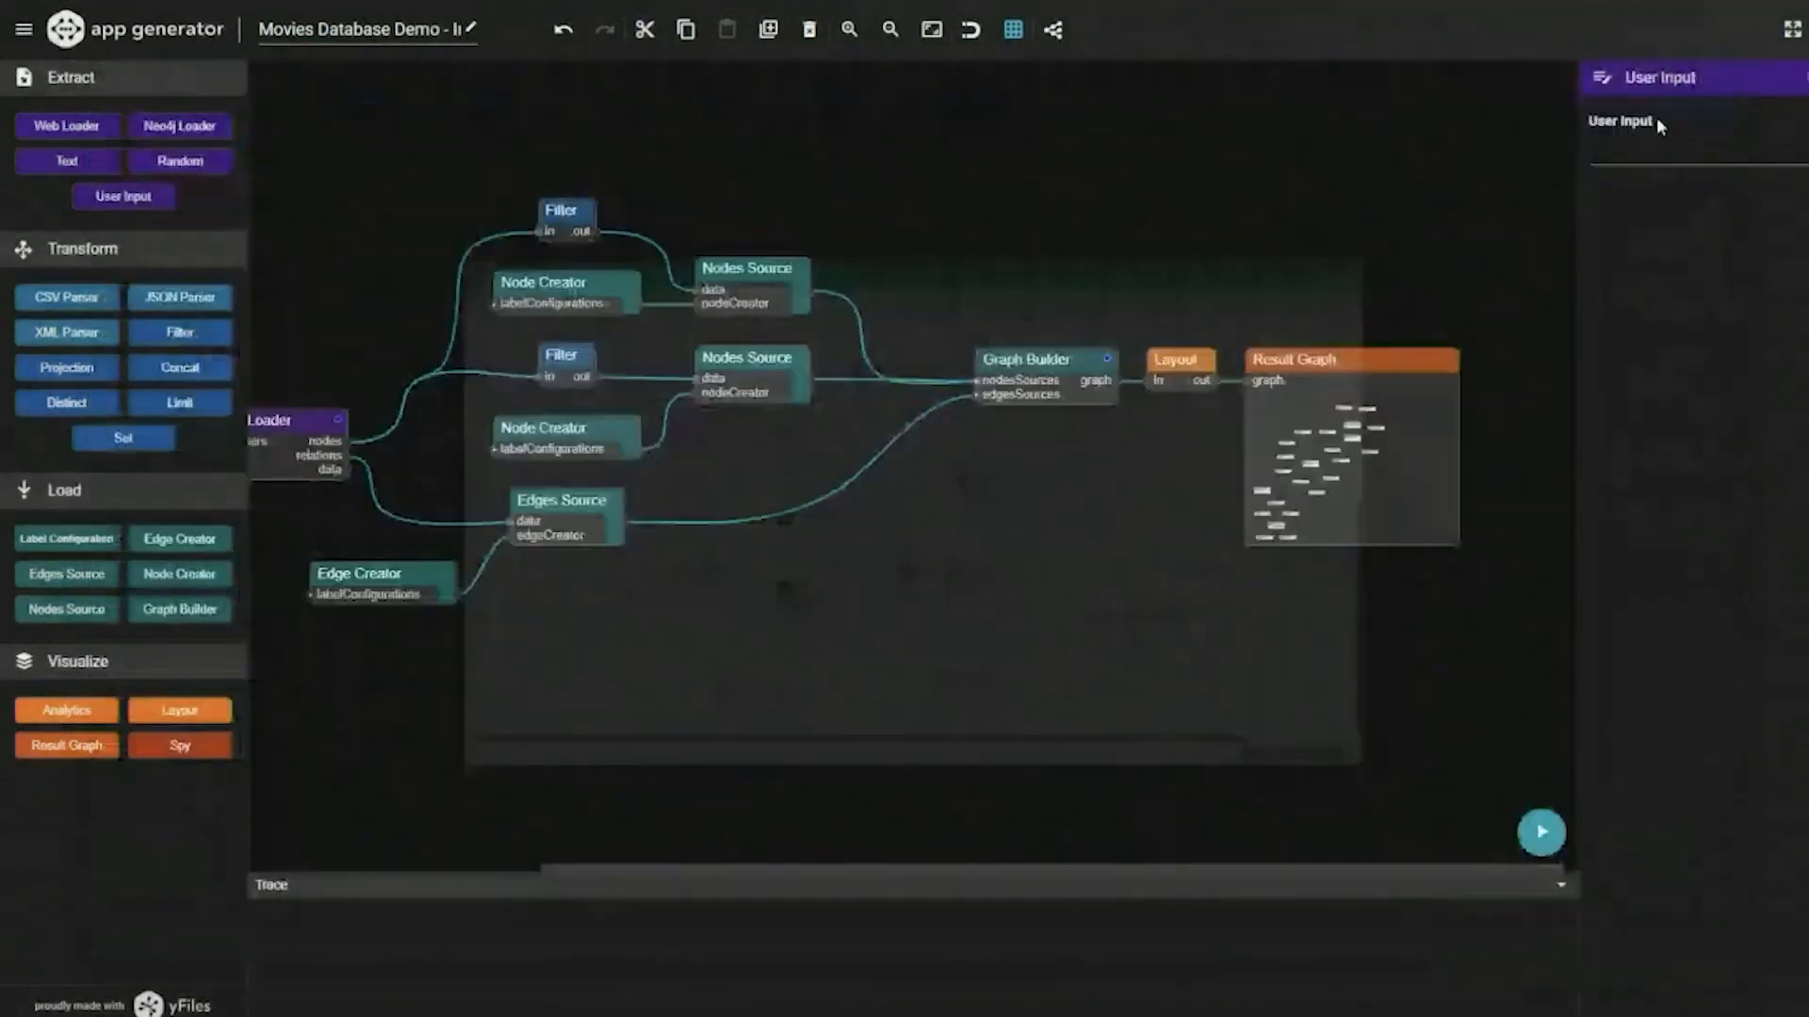